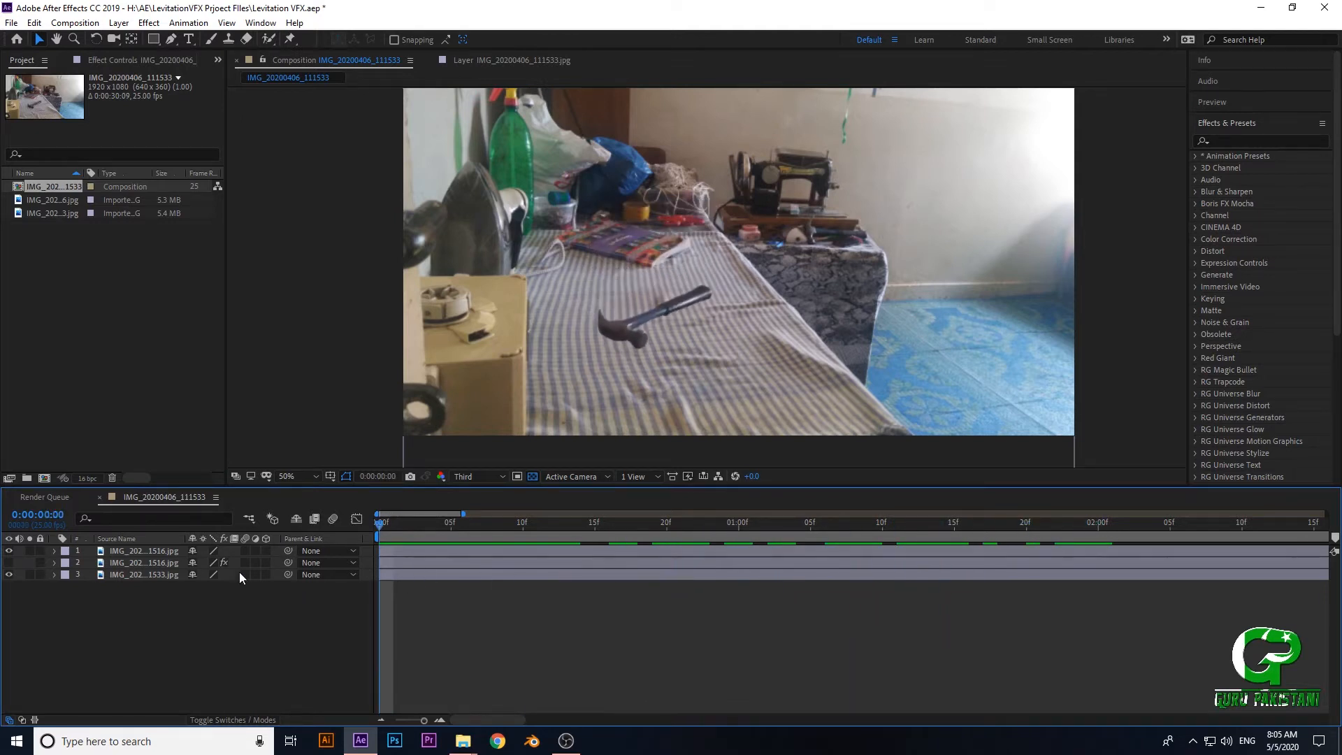
- Hide the second layer, the duplicate hammer image, and select the hammer cutout in the first layer
key("period")
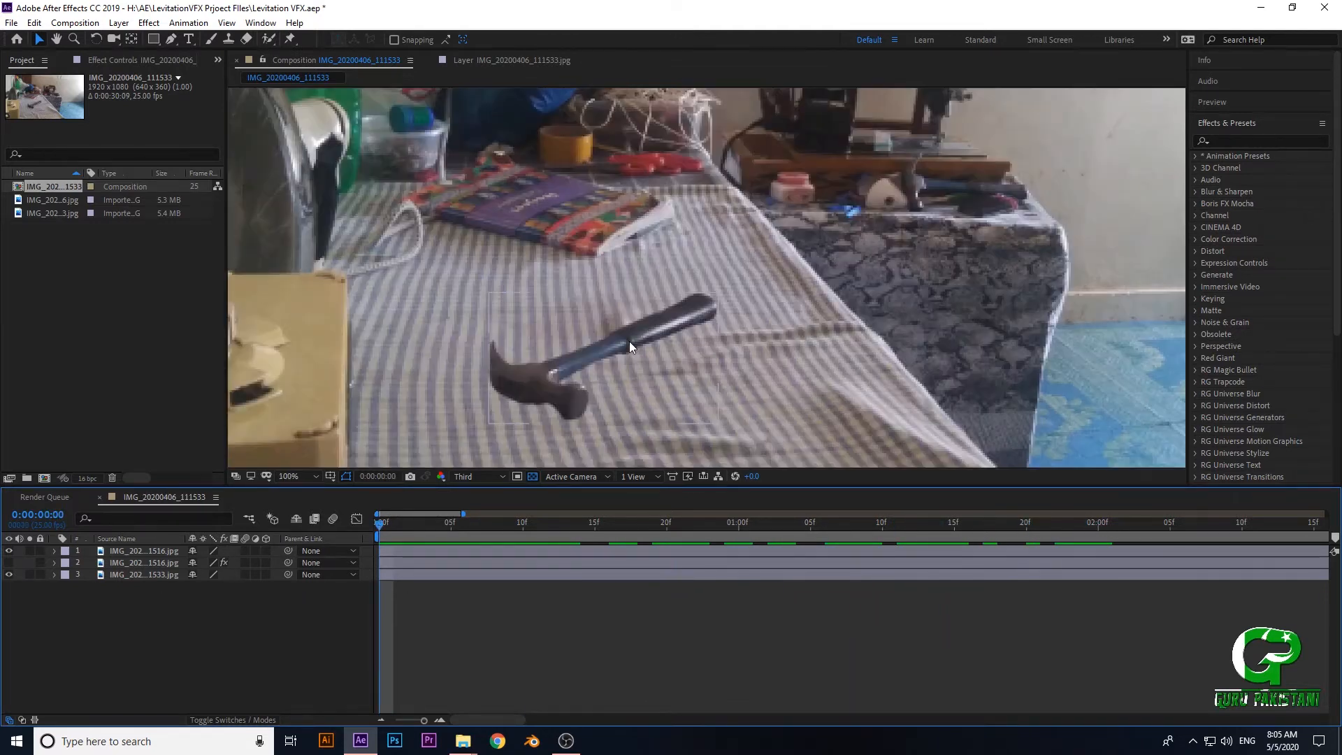
left_click(10, 562)
key("comma")
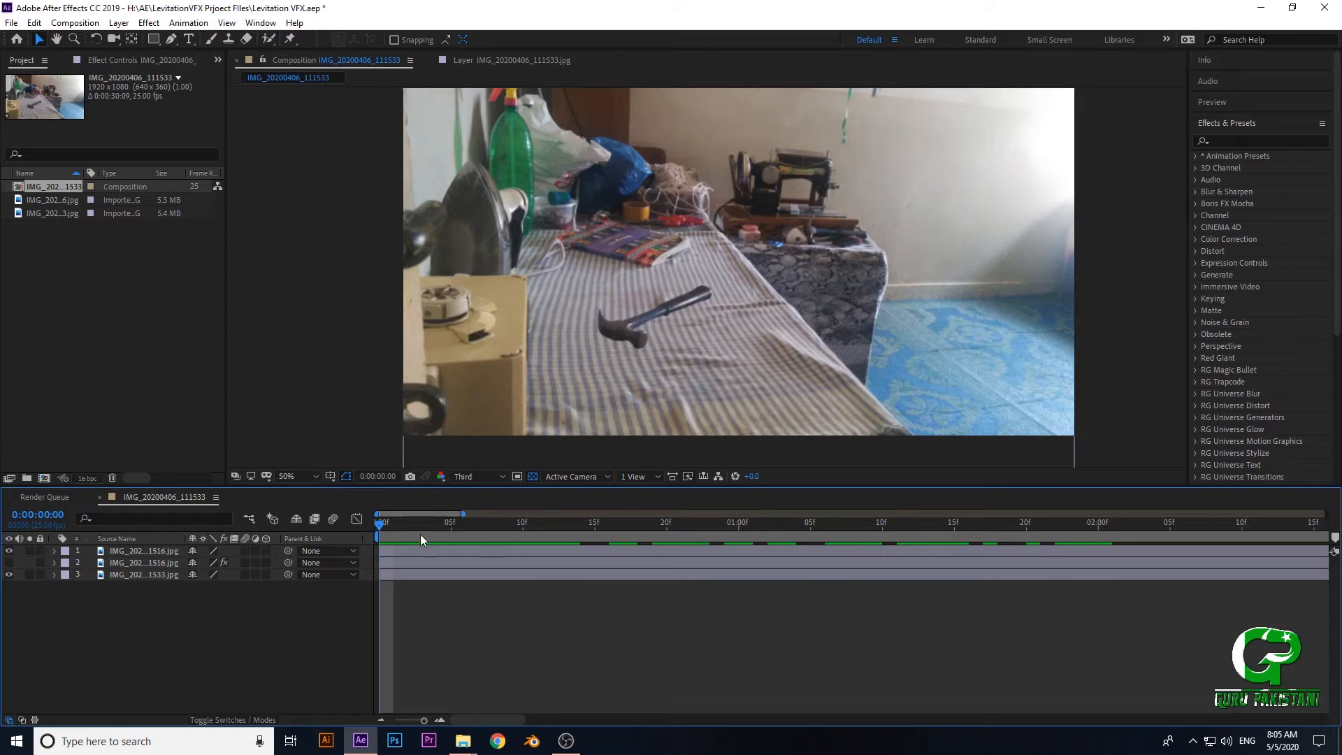
left_click(128, 549)
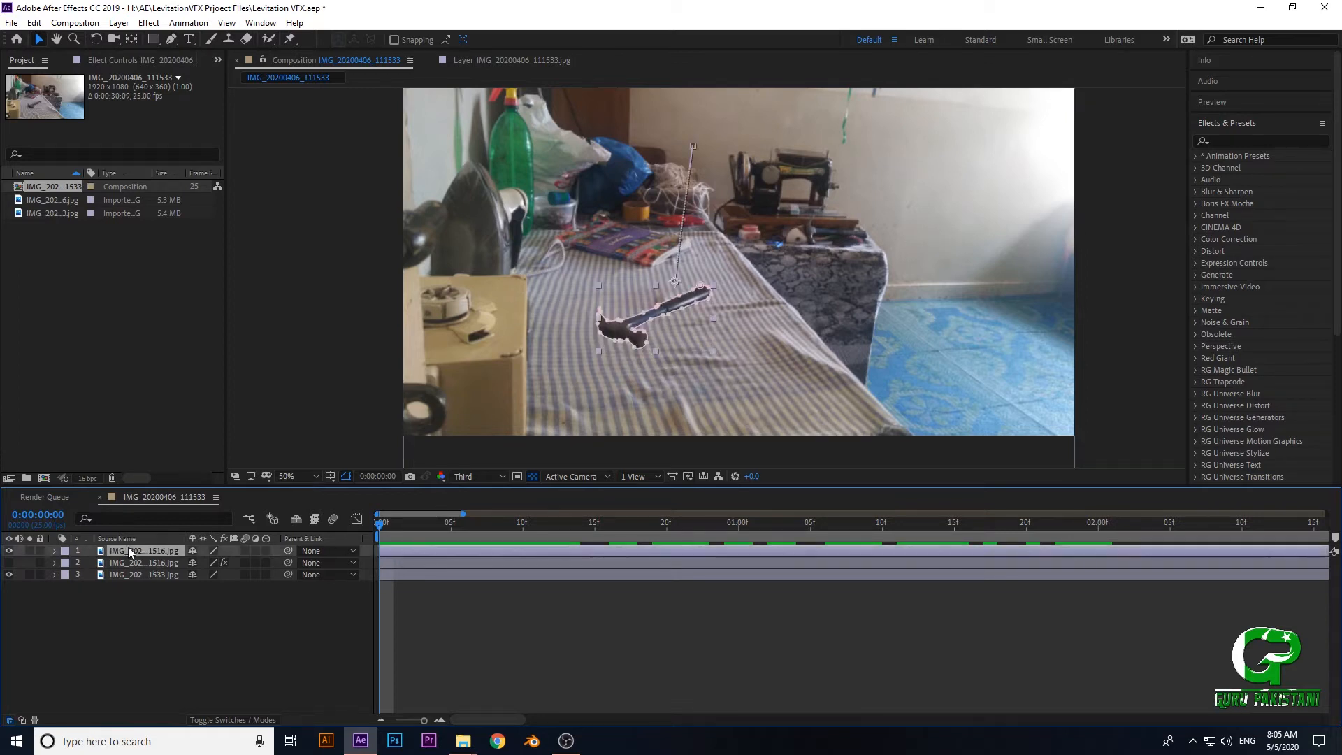
scroll(693, 351, "up", 3)
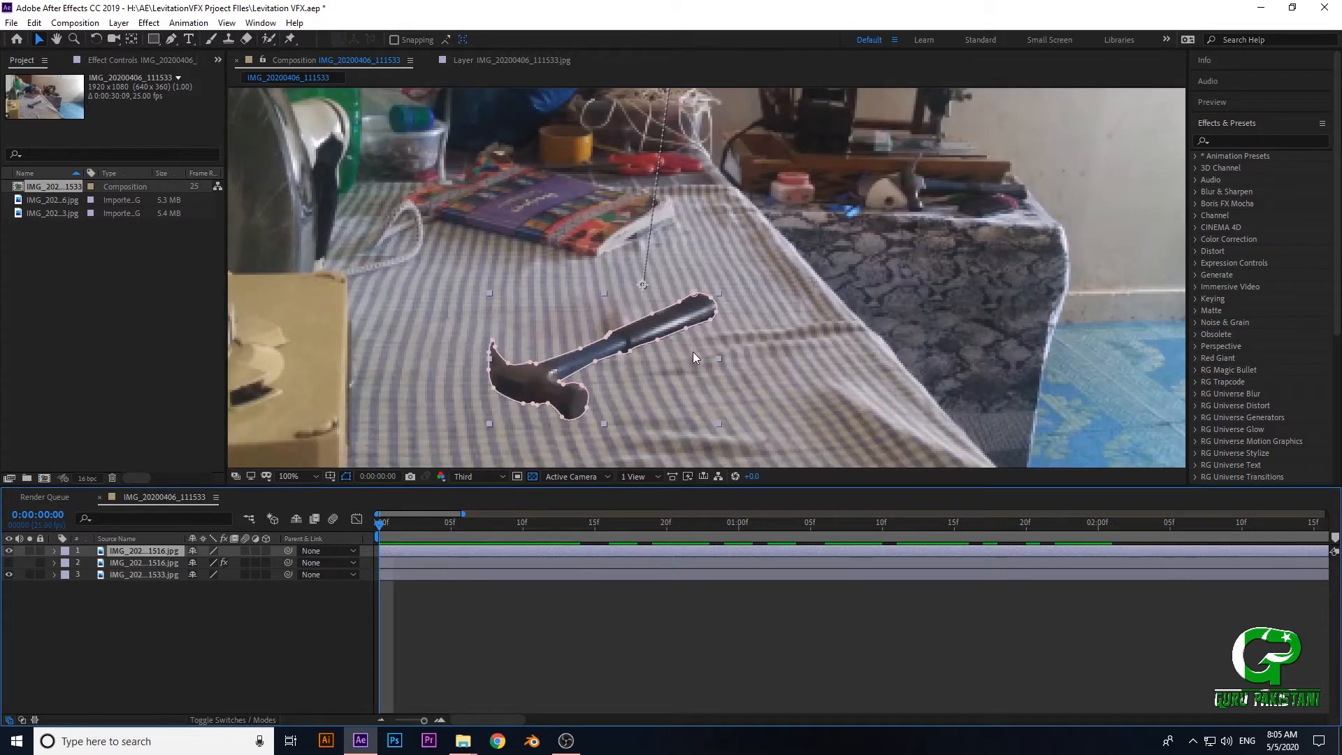
scroll(630, 329, "down", 2)
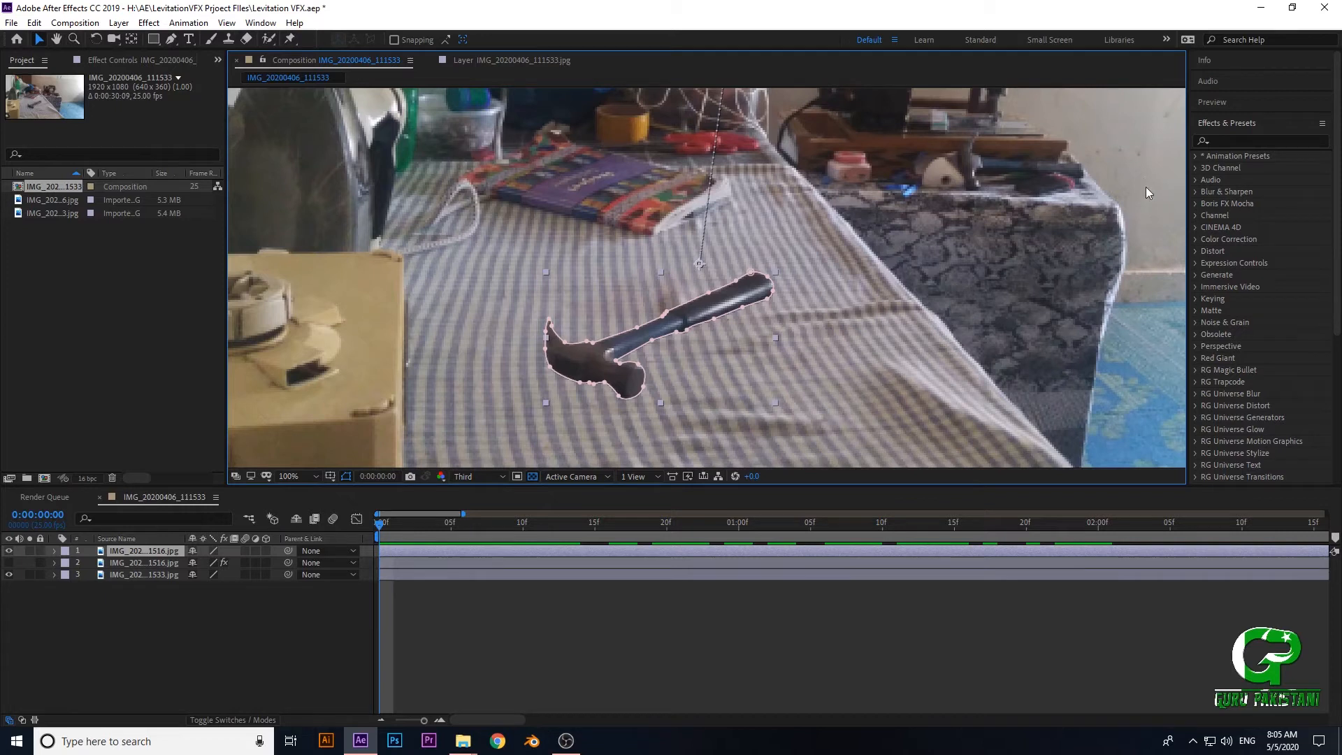
left_click(1261, 141)
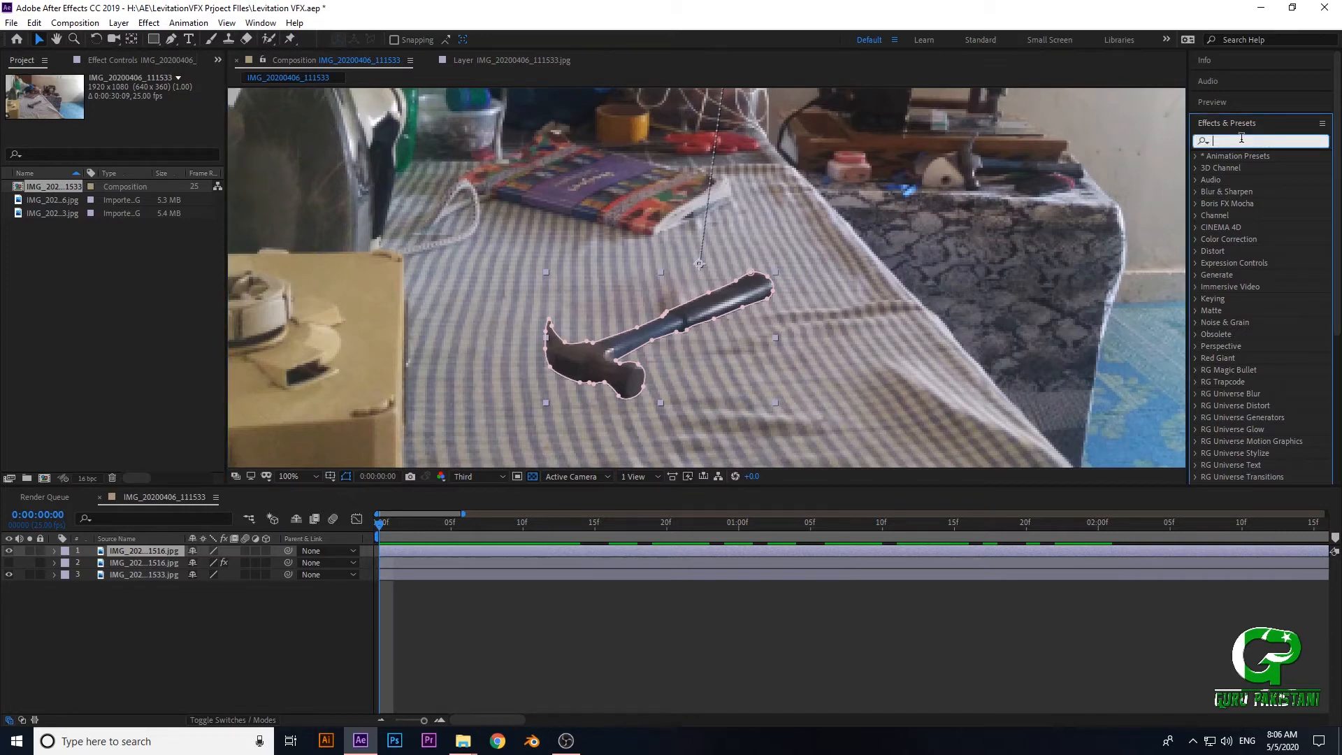
type("d")
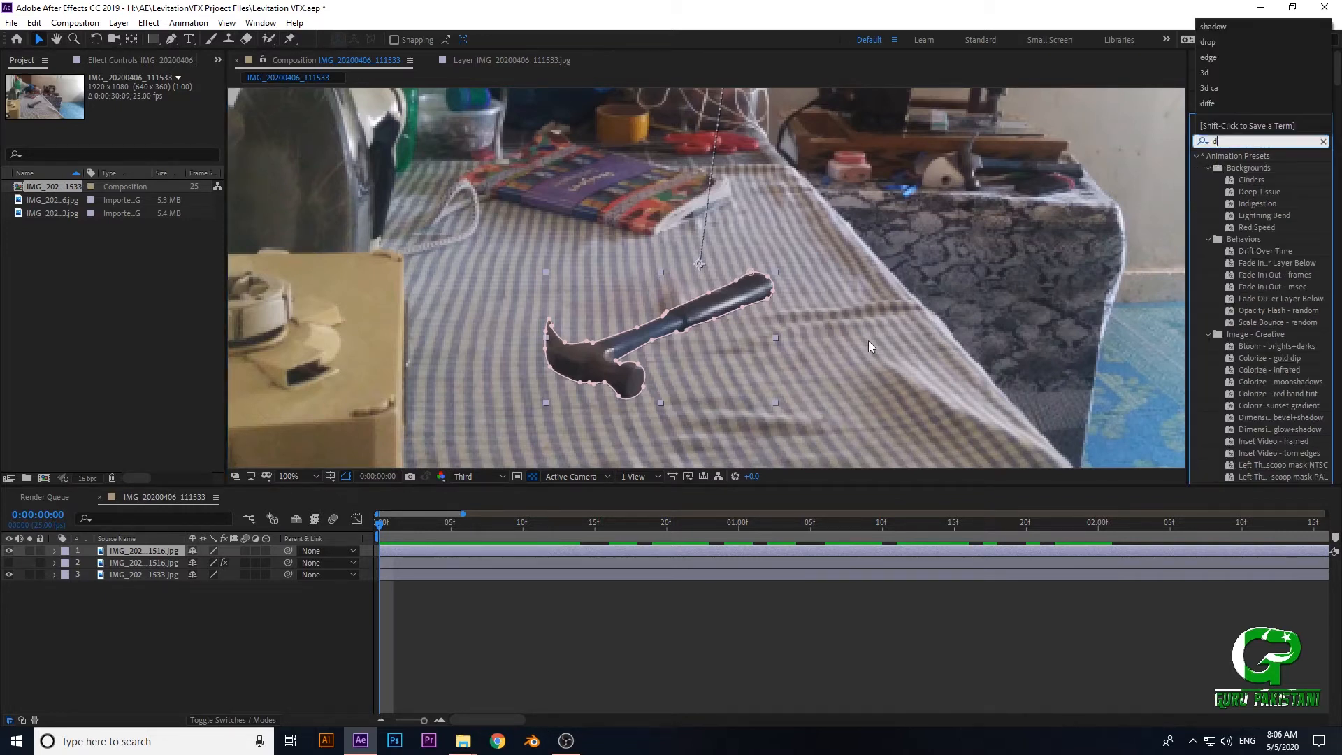
type("rop")
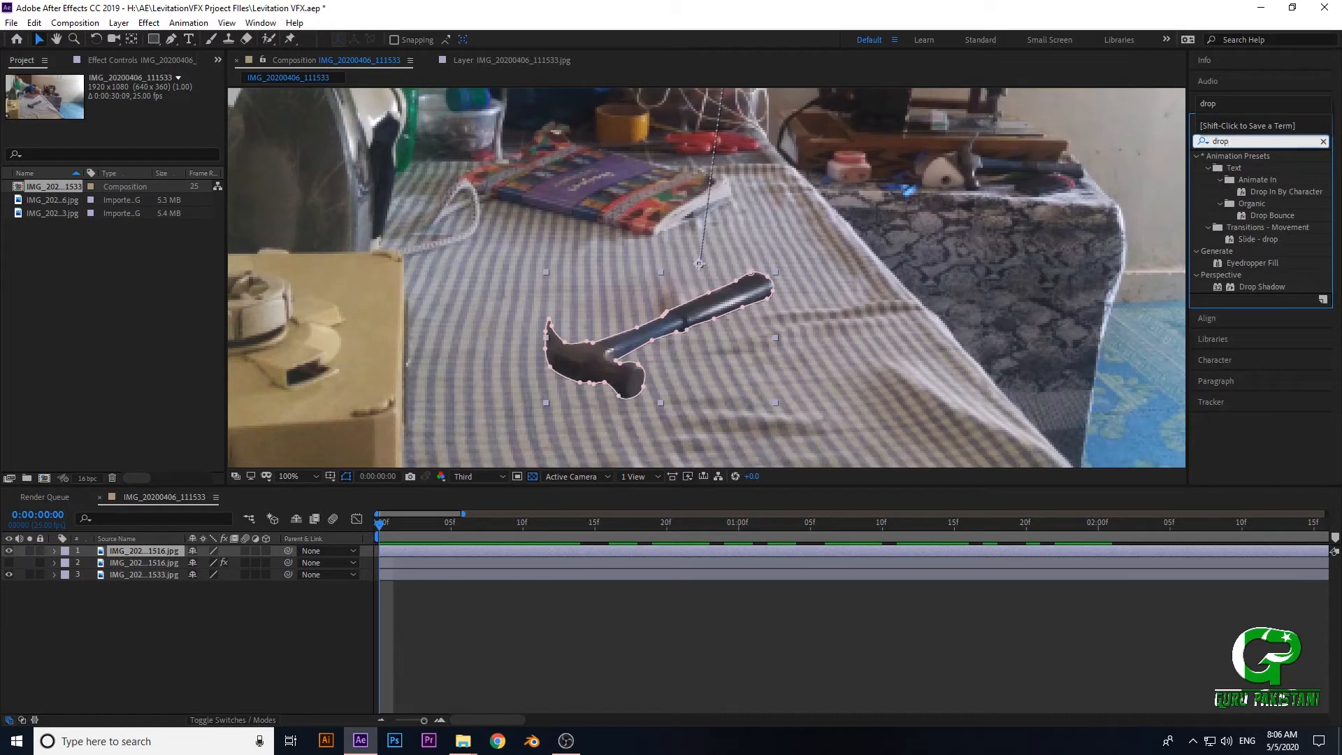
key("BackSpace")
key("BackSpace")
key("BackSpace")
left_click(1081, 338)
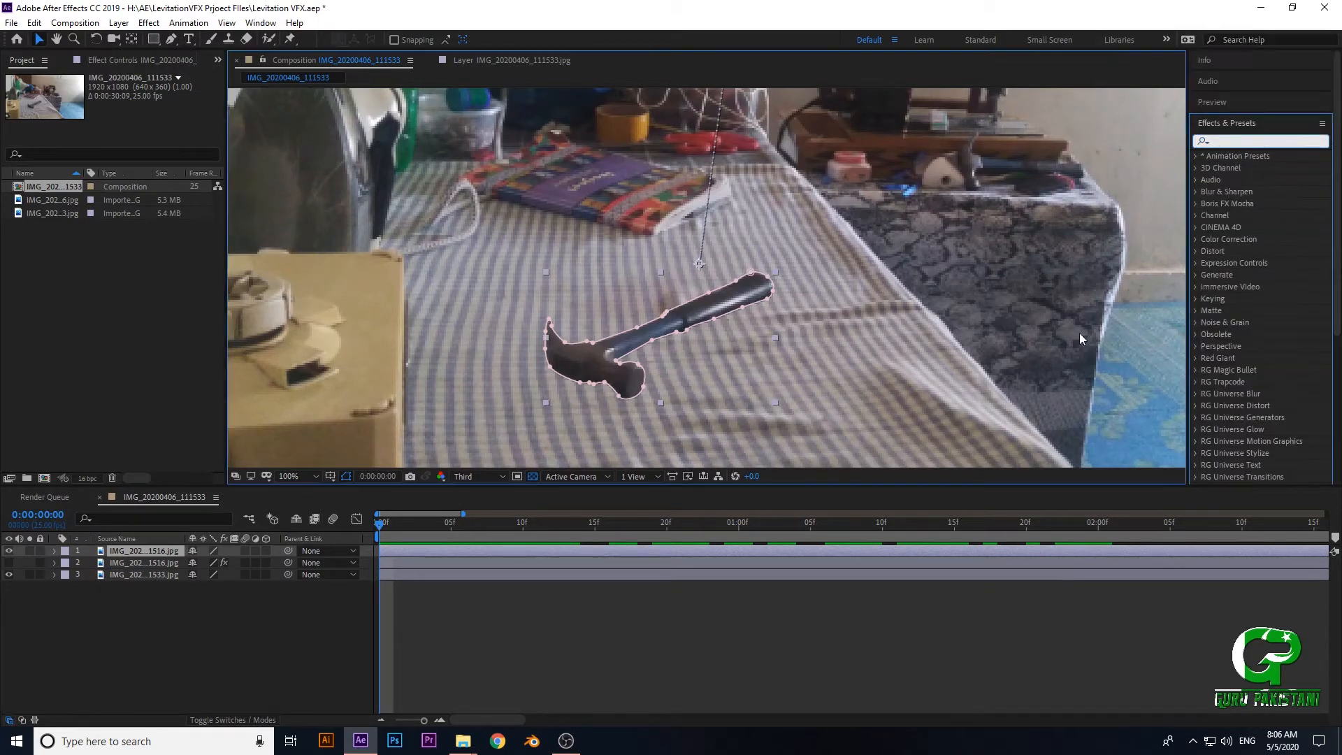
left_click(1299, 123)
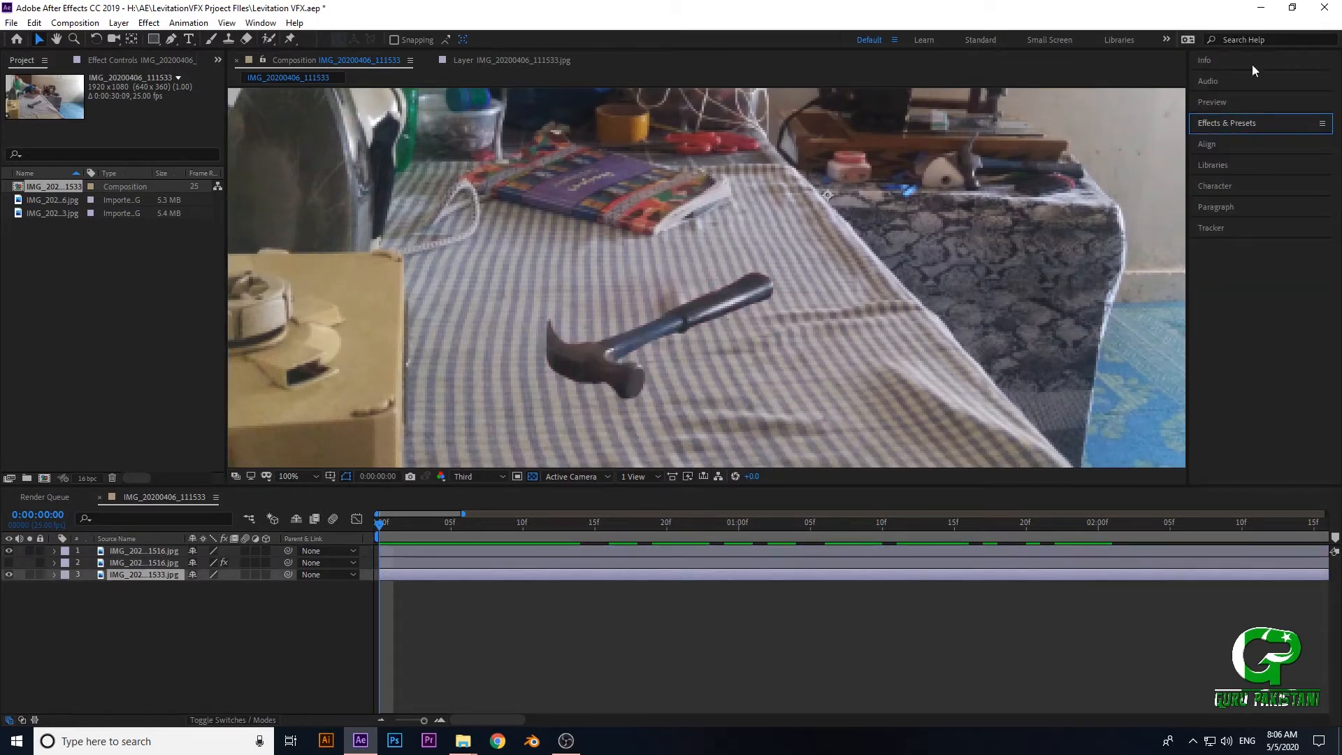
left_click(1321, 124)
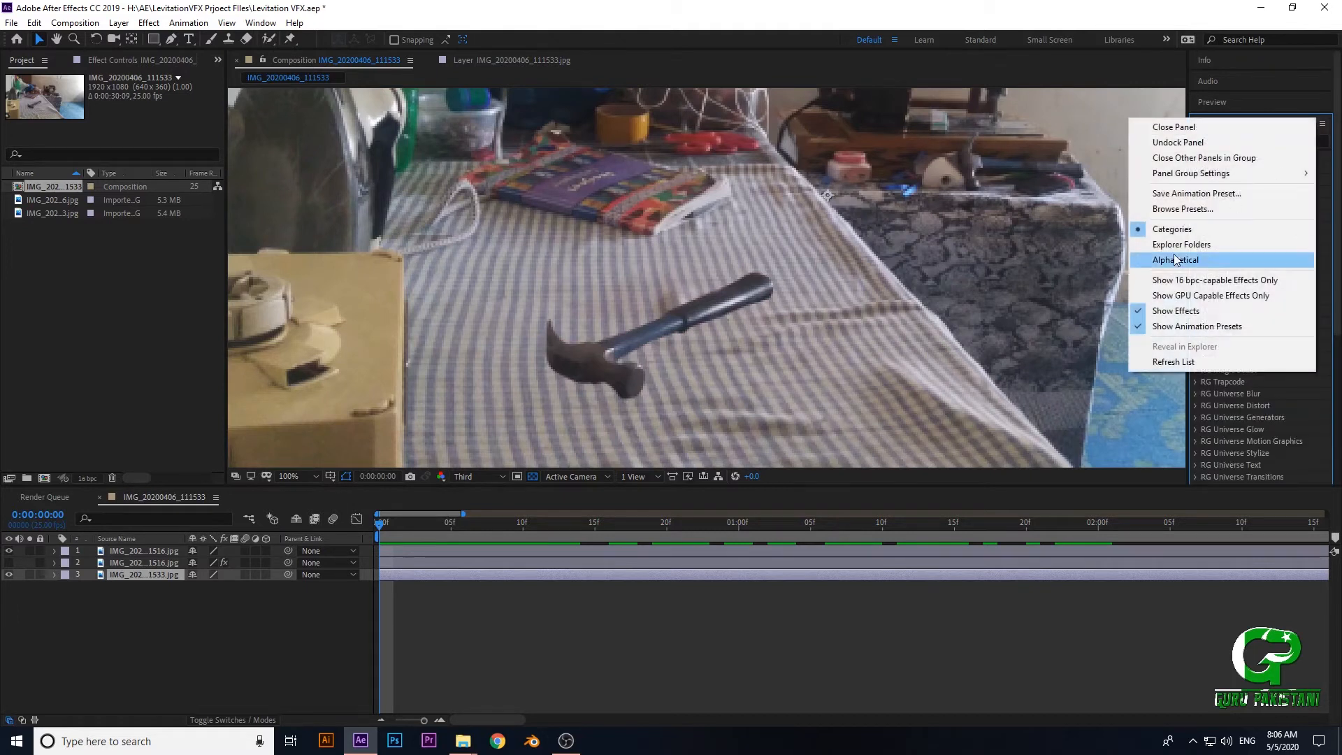
left_click(1292, 260)
scroll(1223, 305, "down", 5)
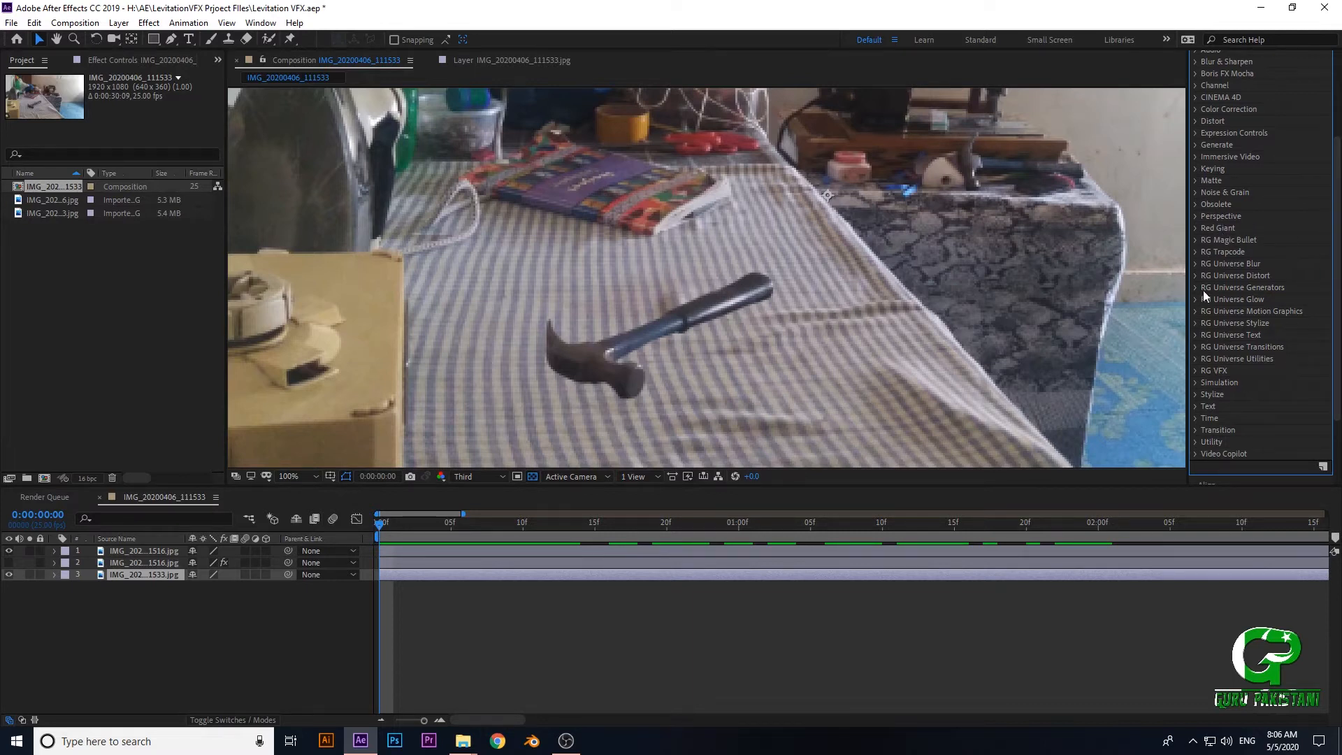
scroll(1237, 260, "up", 2)
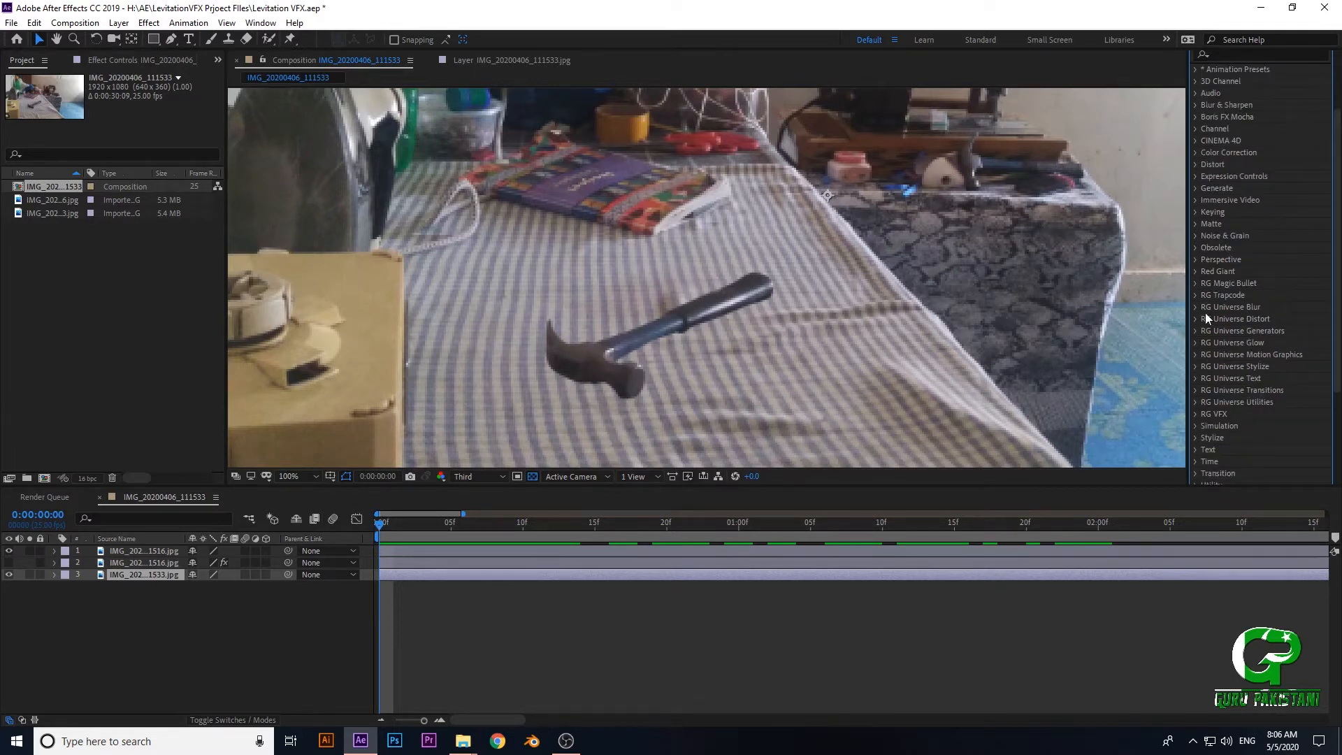
scroll(1262, 377, "up", 2)
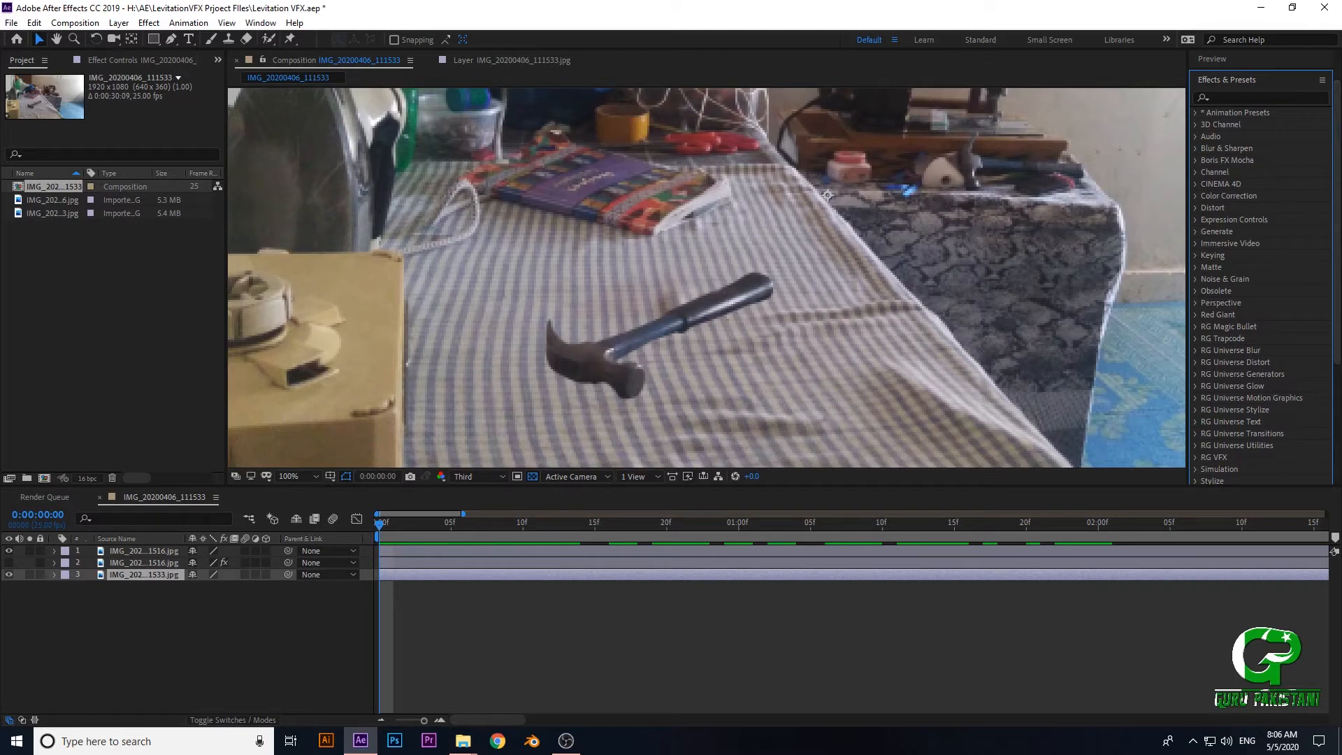
- Search the effects for "drop" and apply the Drop Shadow effect to the hammer cutout in the first layer
left_click(1262, 97)
type("drop")
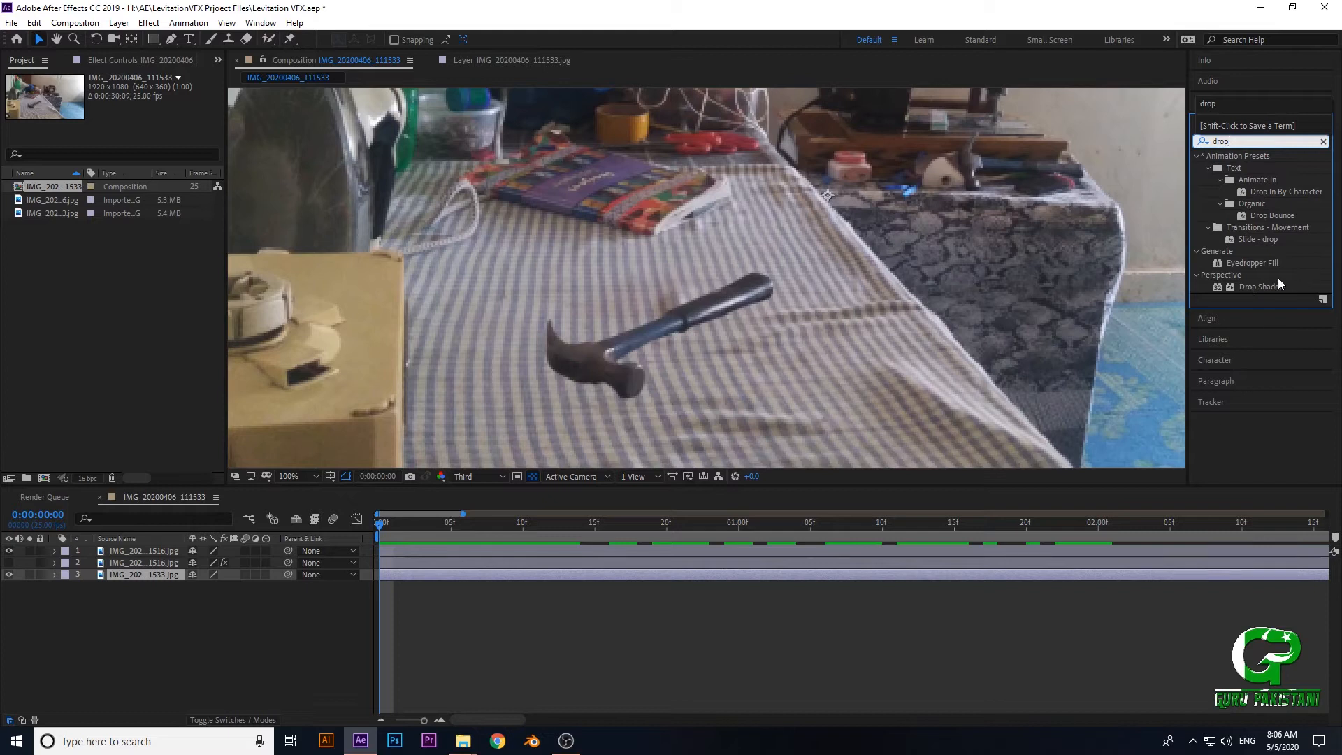
left_click_drag(1263, 287, 118, 552)
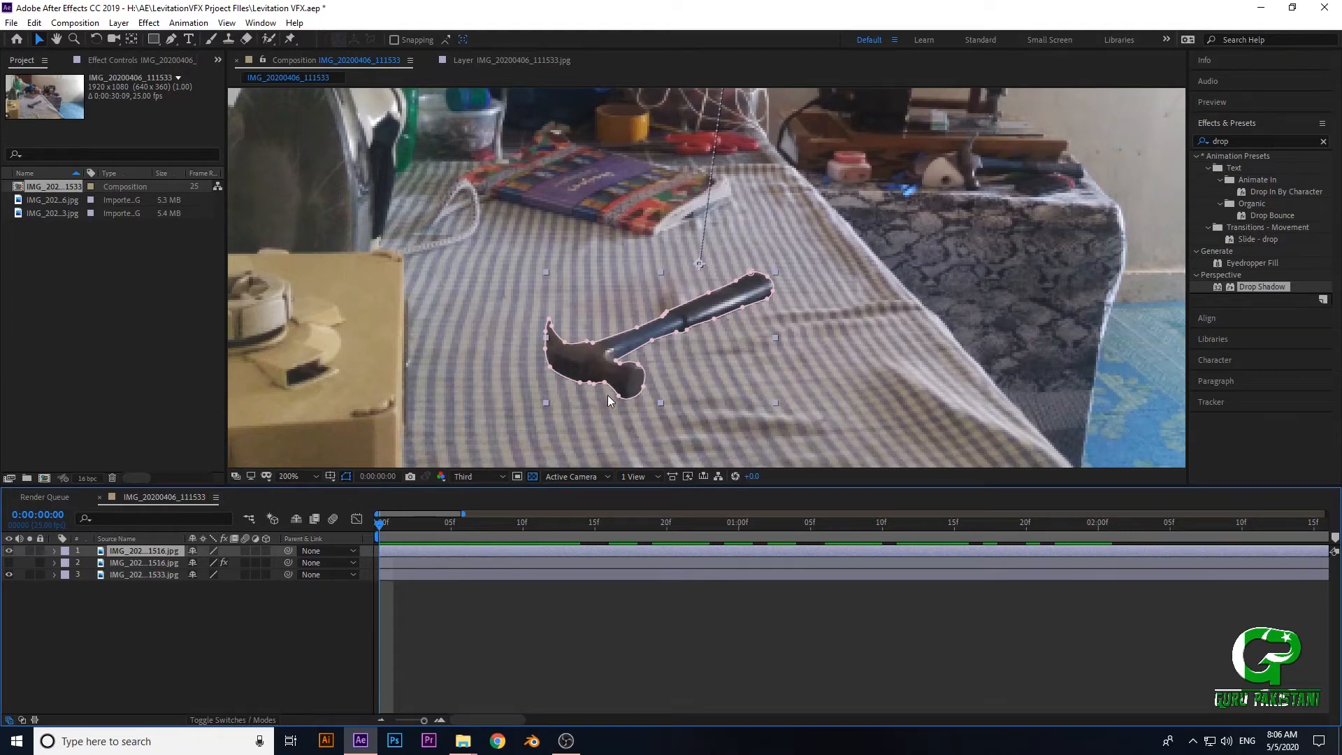
scroll(606, 395, "up", 1)
scroll(689, 246, "down", 4)
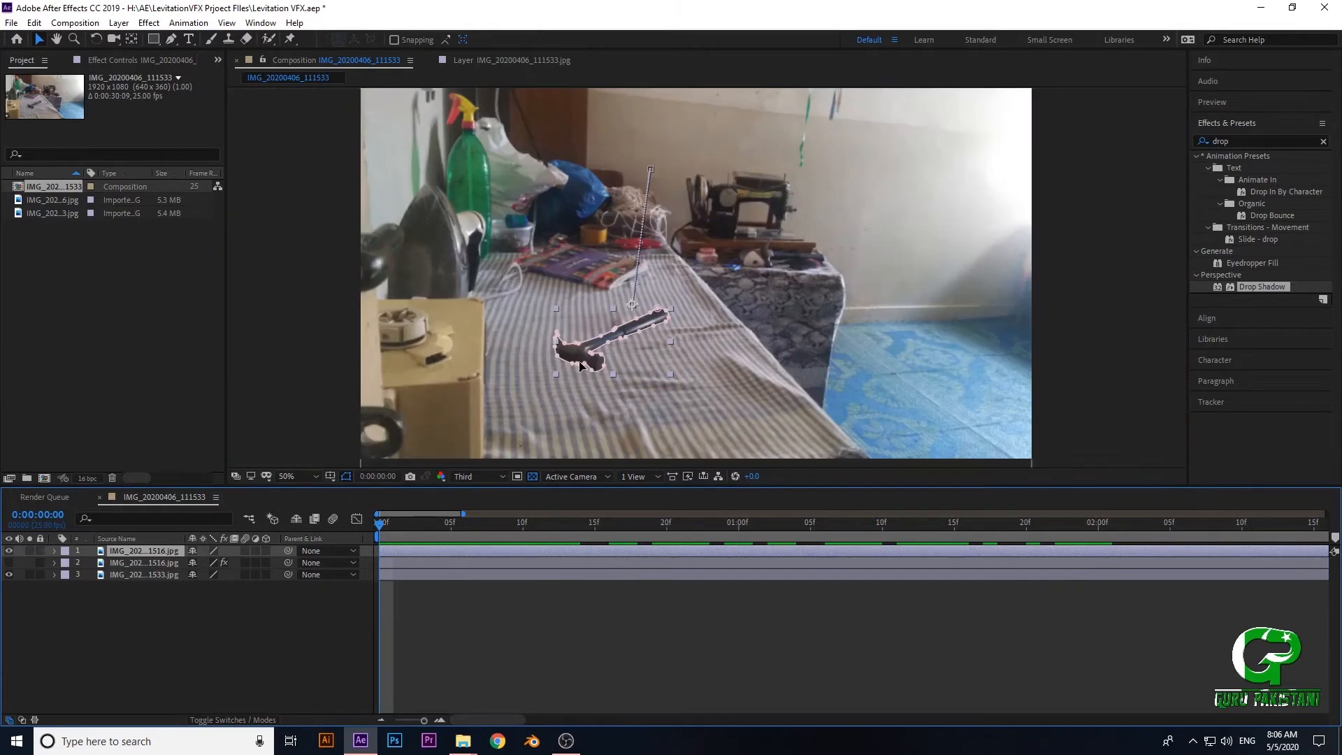
scroll(638, 360, "up", 2)
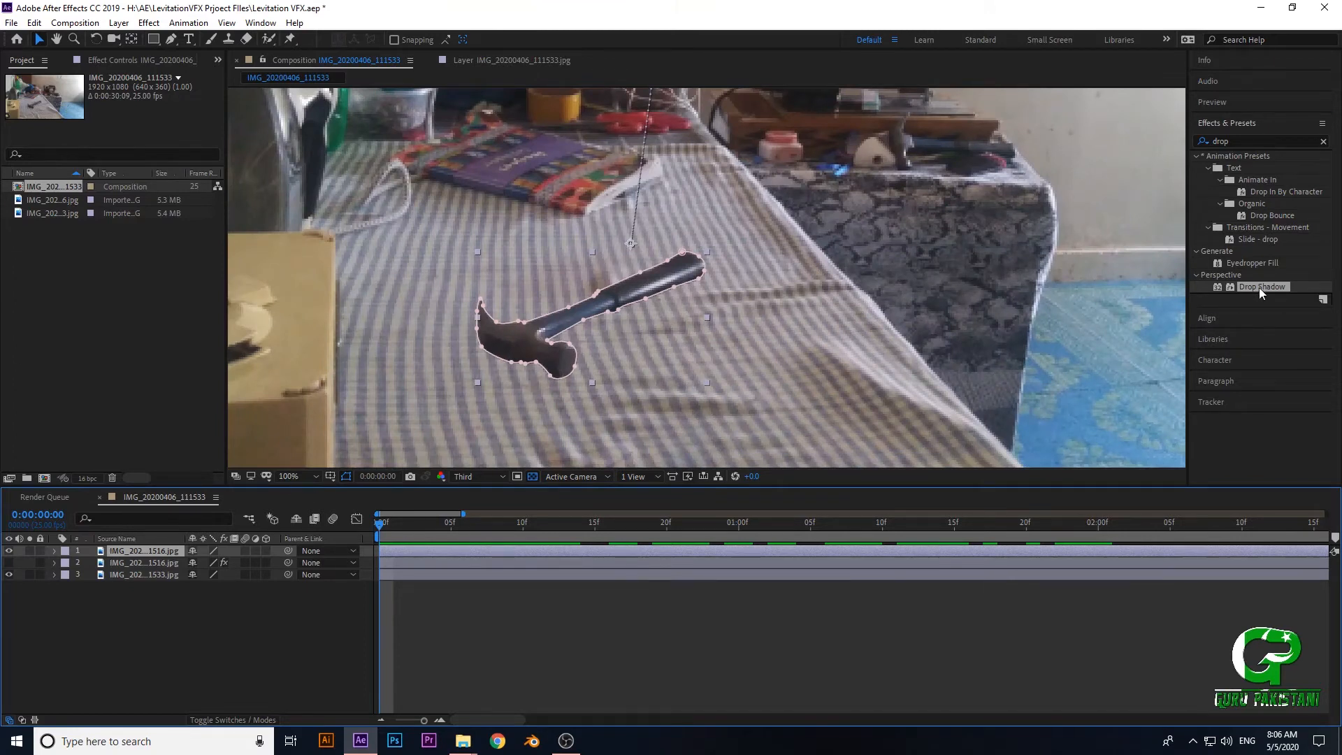
left_click_drag(1261, 287, 497, 375)
- Zoom in closely on the hammer's head and handle and set the composition preview resolution to Full
key("period")
key("space")
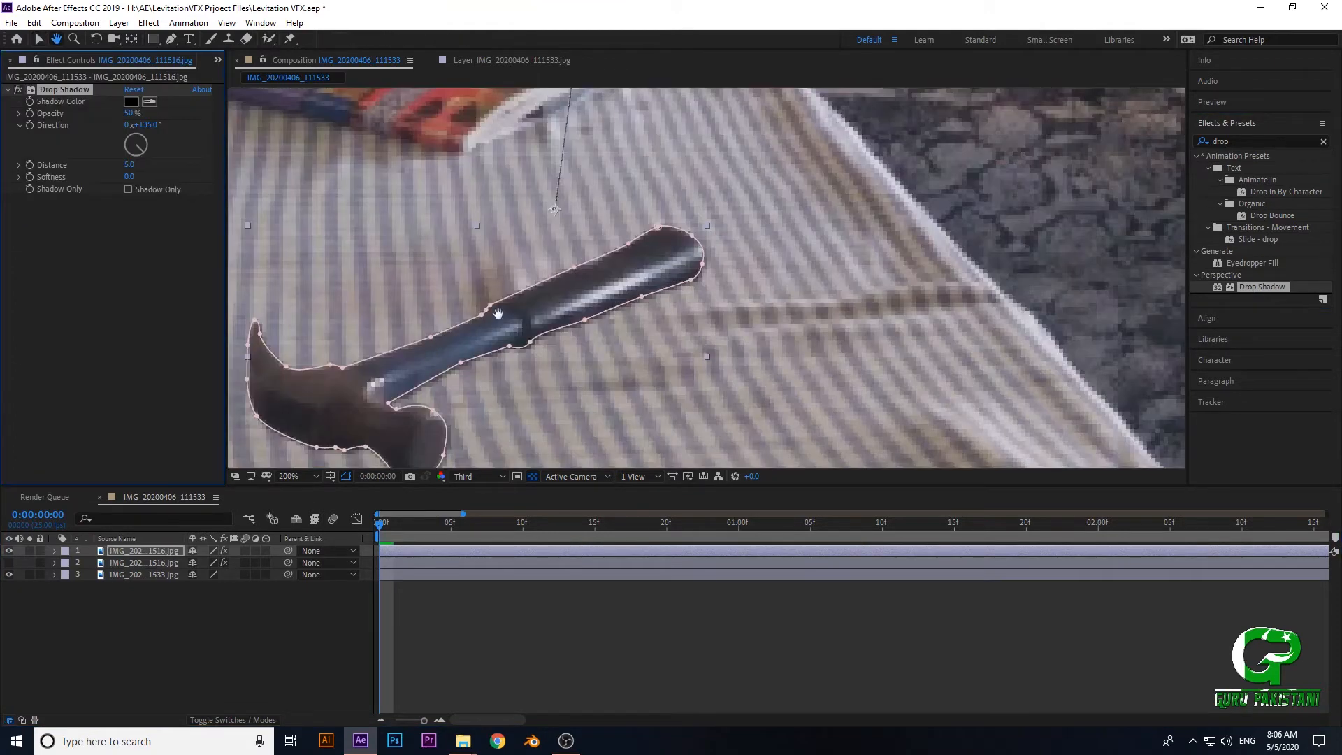
left_click_drag(519, 303, 693, 232)
scroll(614, 330, "up", 1)
key("space")
left_click_drag(558, 332, 631, 280)
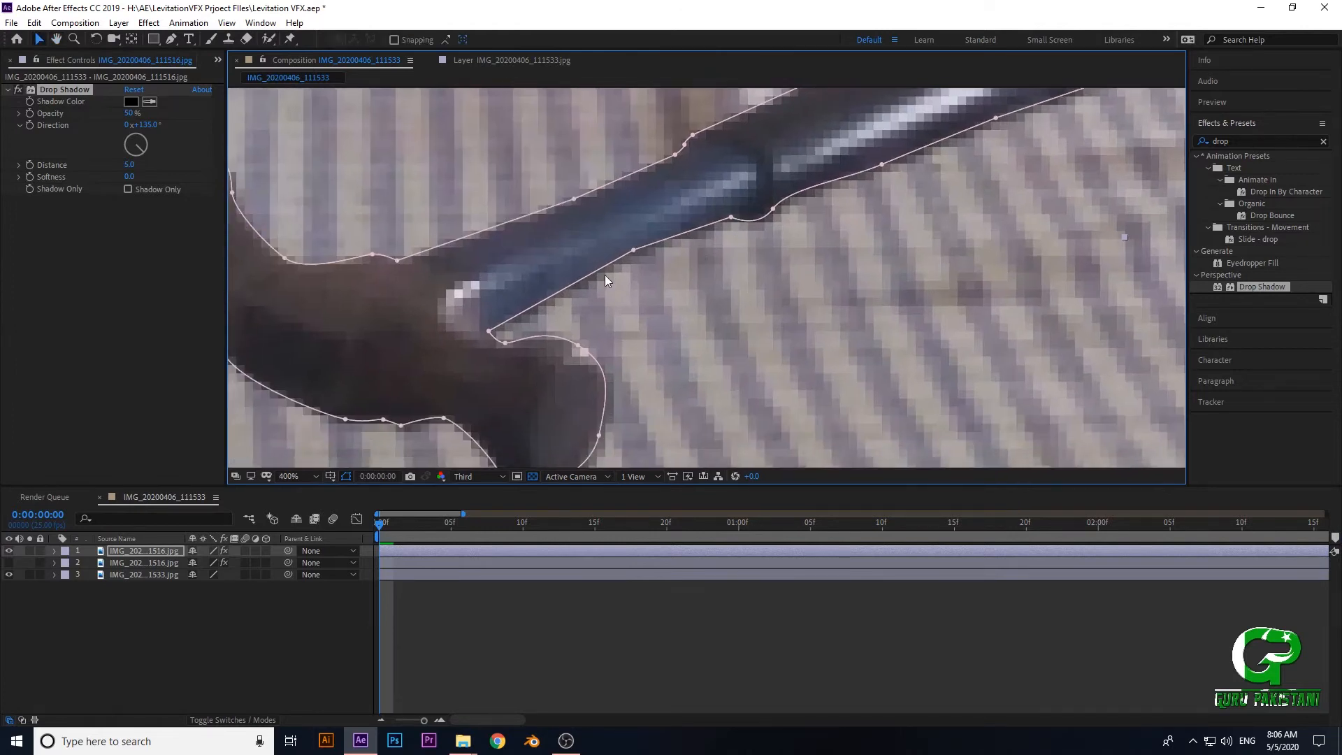
left_click(470, 475)
left_click(475, 501)
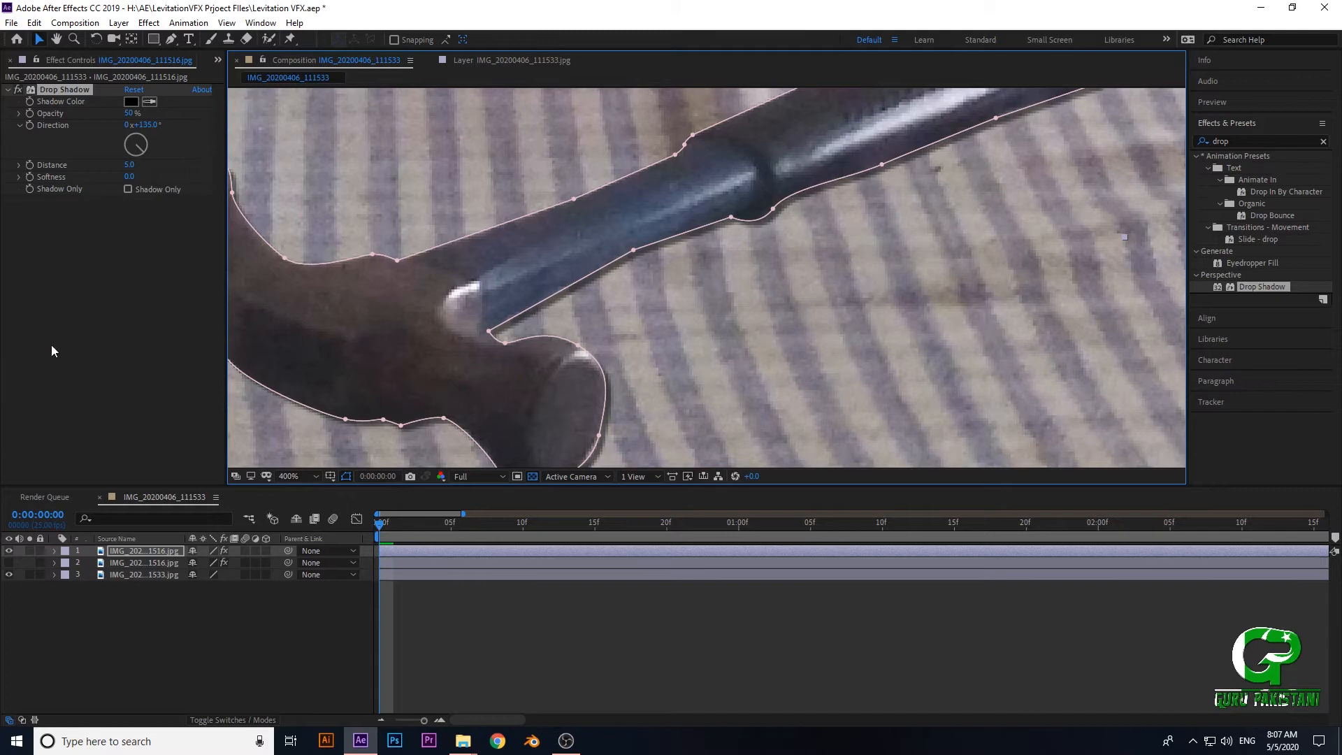
- Examine the effect settings of each layer, comparing the new Drop Shadow with those on the hidden hammer layer
left_click(134, 575)
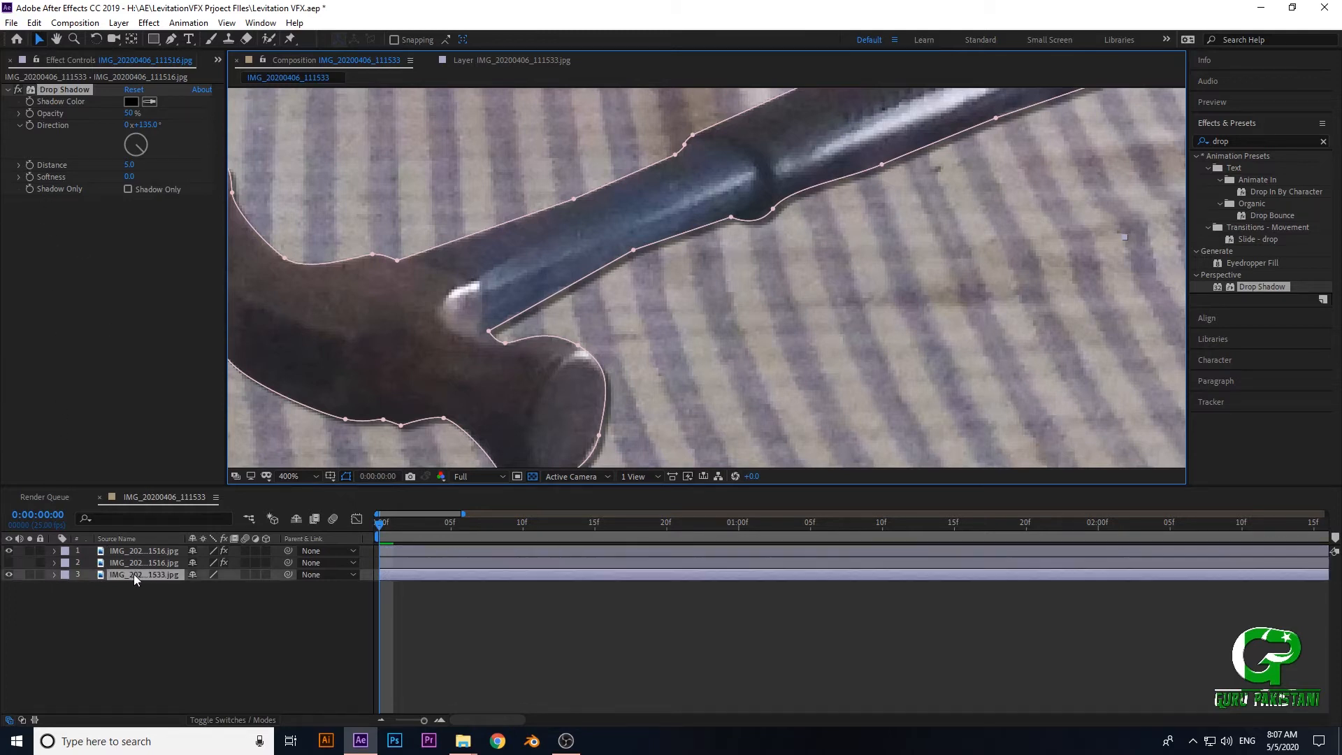
left_click(131, 561)
left_click(132, 551)
left_click(134, 571)
left_click(130, 562)
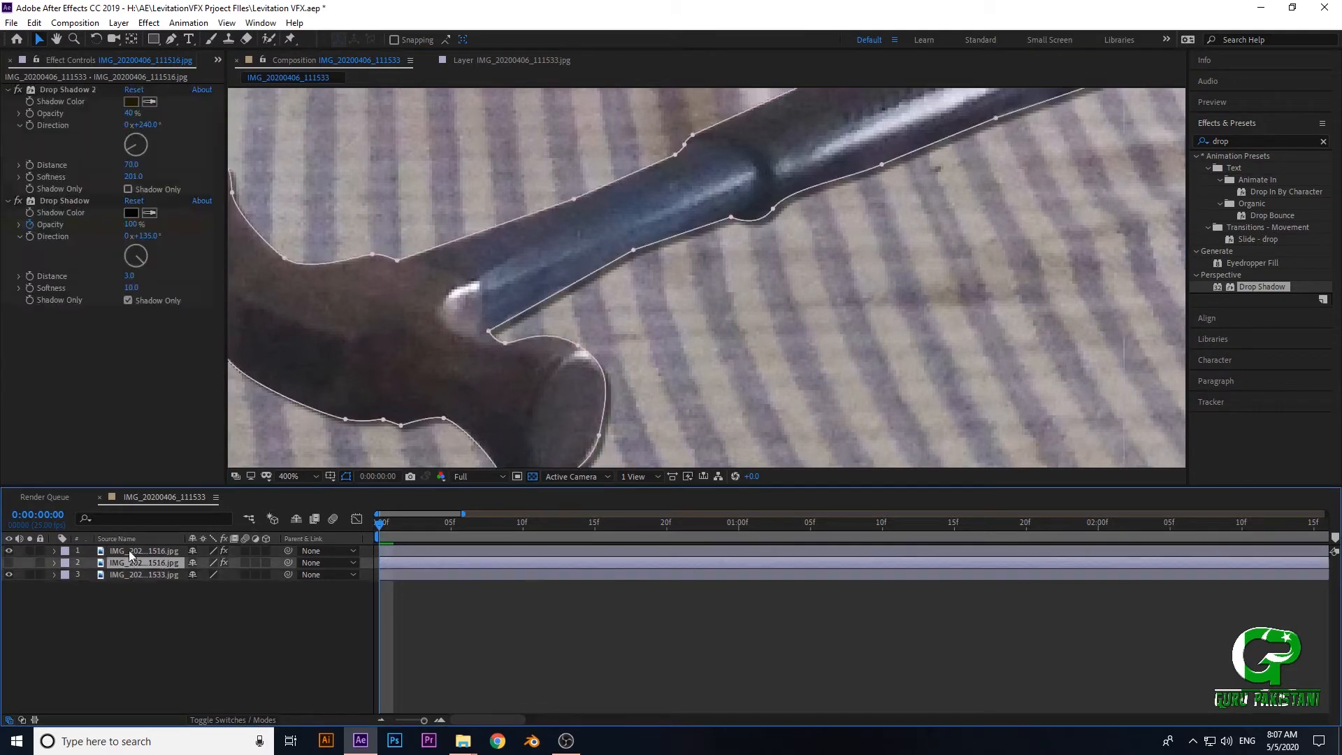
left_click(129, 570)
left_click(128, 560)
left_click(122, 551)
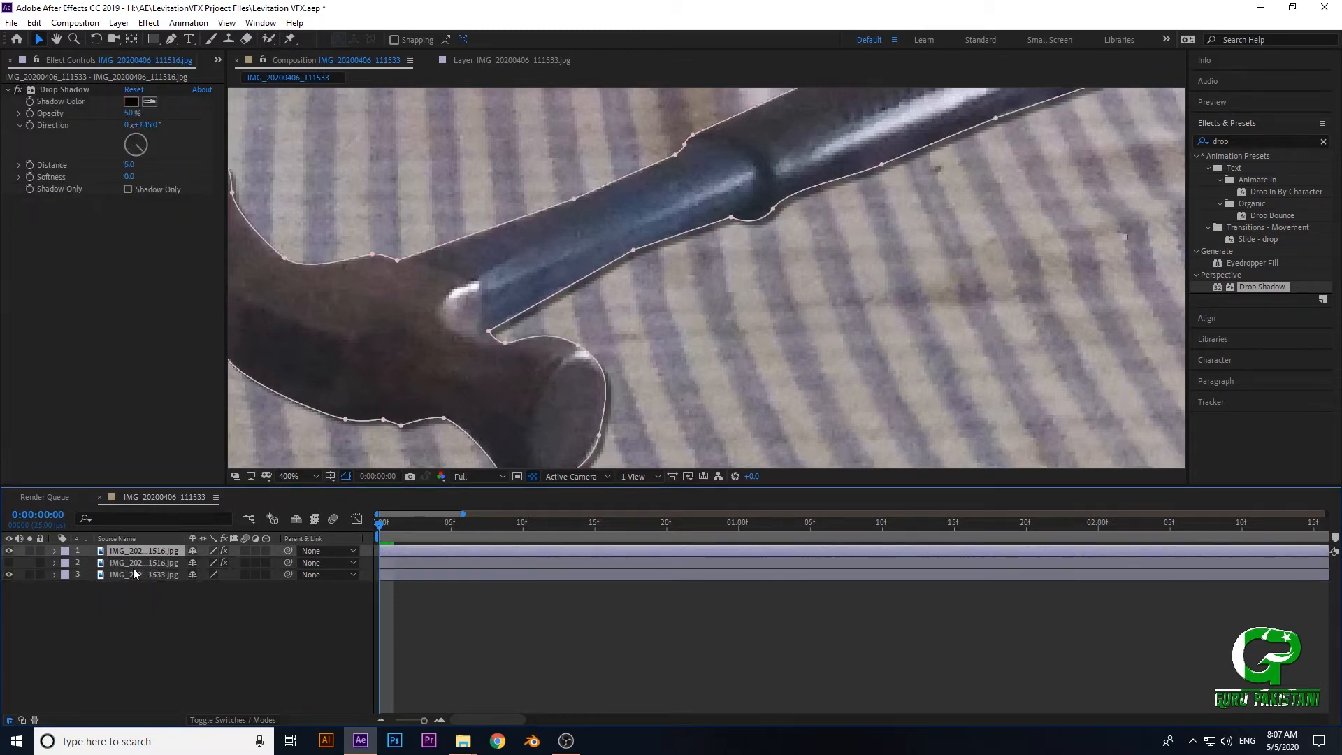
left_click(136, 566)
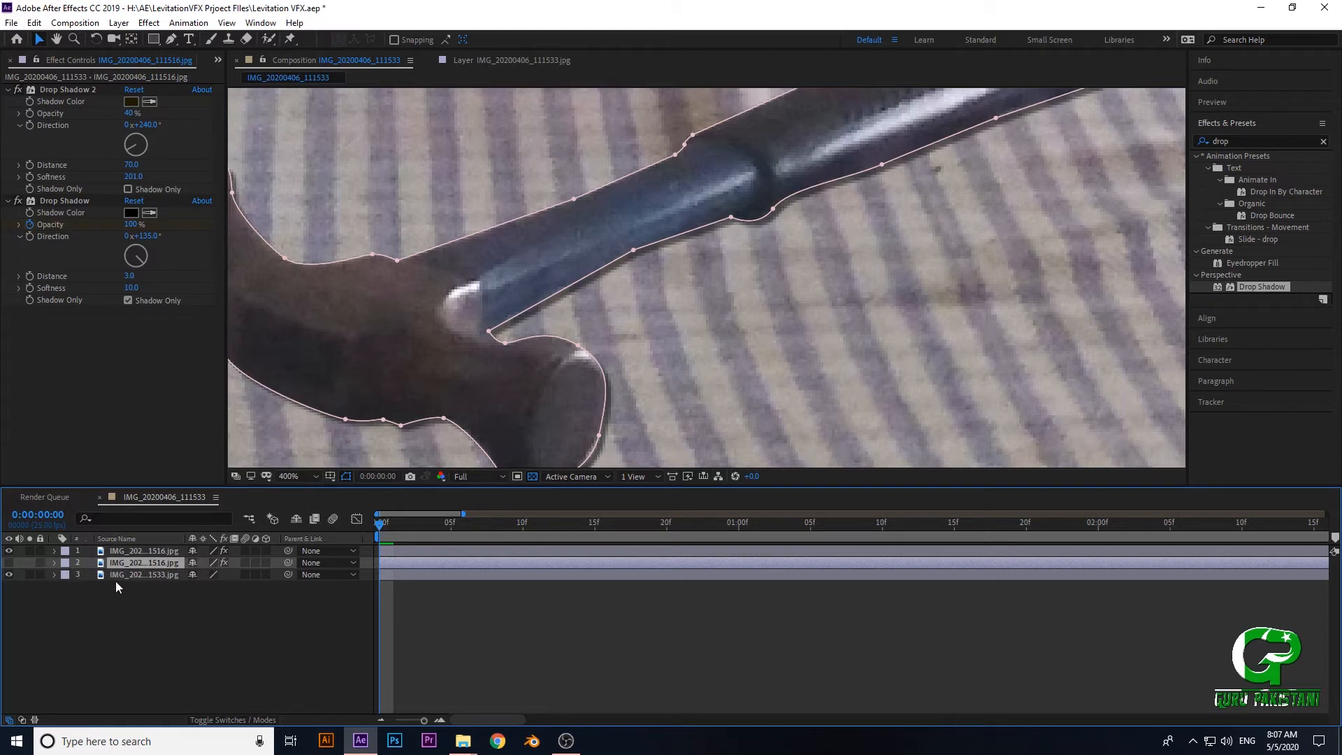
left_click(152, 550)
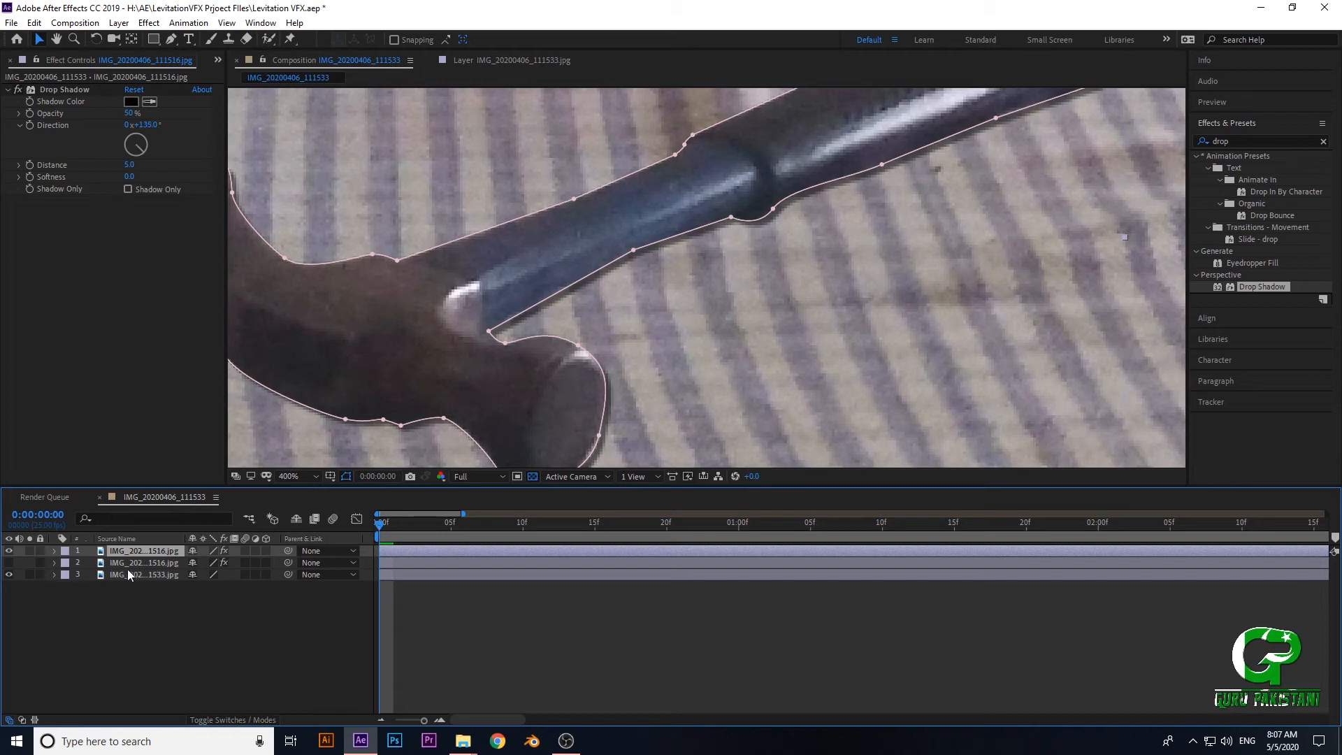
- Move the hidden hammer layer below the background image and select the top hammer layer again
left_click(141, 563)
left_click_drag(124, 565, 115, 594)
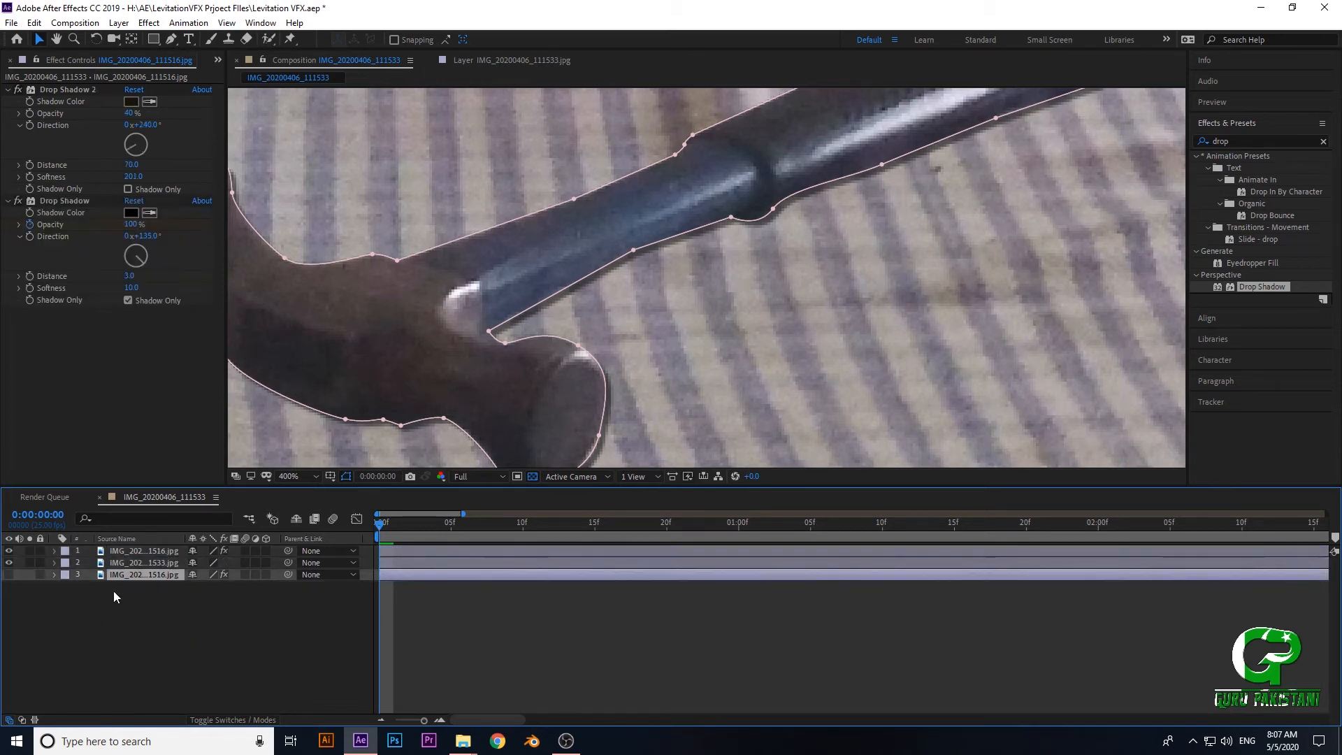
left_click(111, 564)
left_click(112, 553)
left_click(112, 563)
left_click(115, 552)
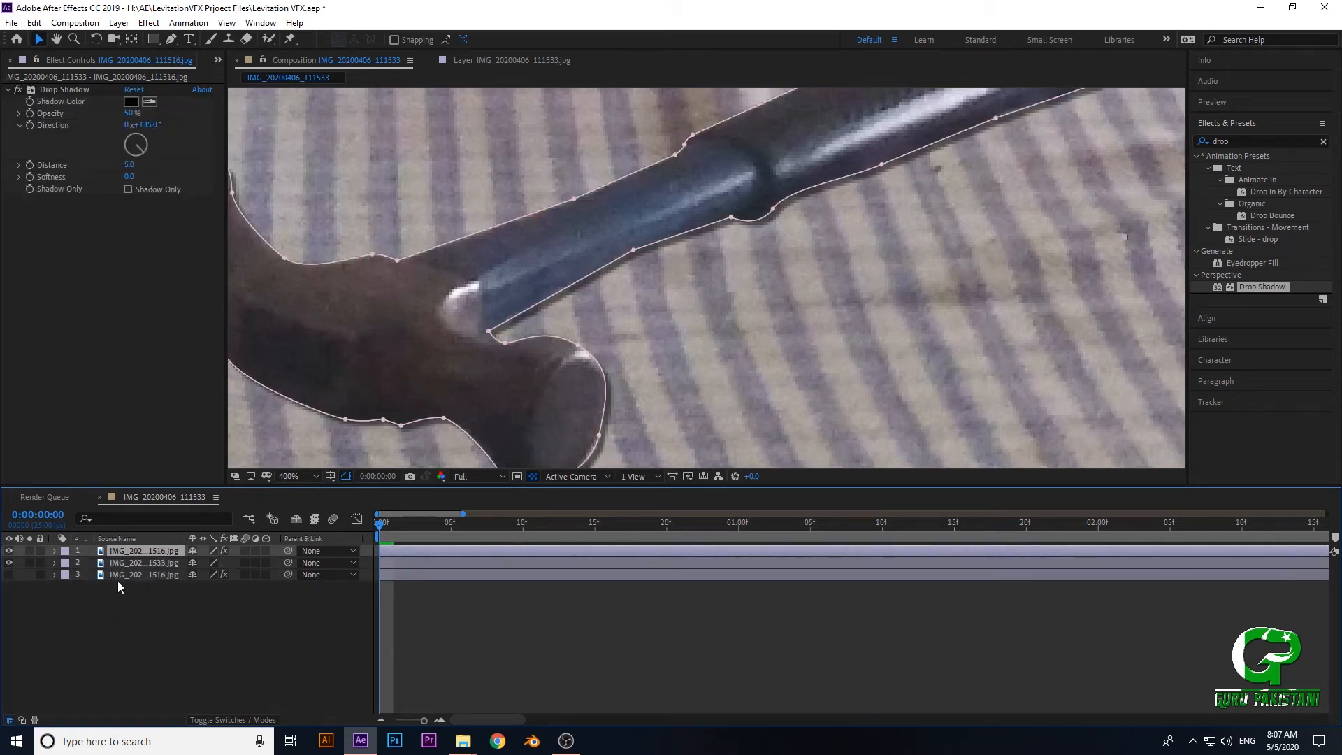
left_click(123, 562)
left_click(121, 553)
- Compare the top hammer layer with its Drop Shadow effect switched off and on, leaving the effect enabled
left_click(18, 90)
left_click(18, 90)
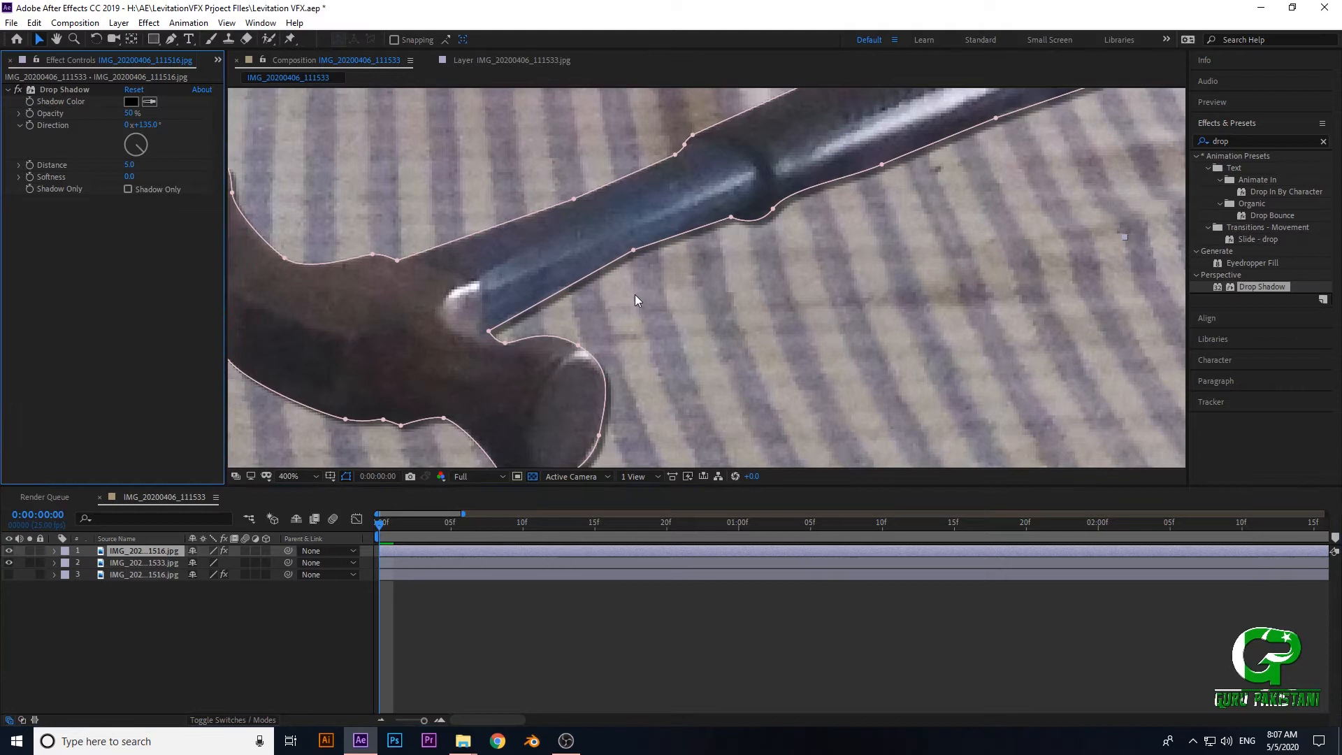
left_click(18, 91)
left_click(18, 90)
left_click(18, 90)
left_click(18, 90)
left_click(18, 90)
left_click(18, 90)
left_click(18, 90)
left_click(18, 91)
left_click(18, 90)
left_click(18, 90)
- Examine how the hammer and its shadow look against the surrounding objects, both close up and in the full scene
scroll(642, 293, "down", 3)
left_click_drag(777, 172, 762, 256)
scroll(781, 217, "up", 1)
scroll(724, 286, "down", 2)
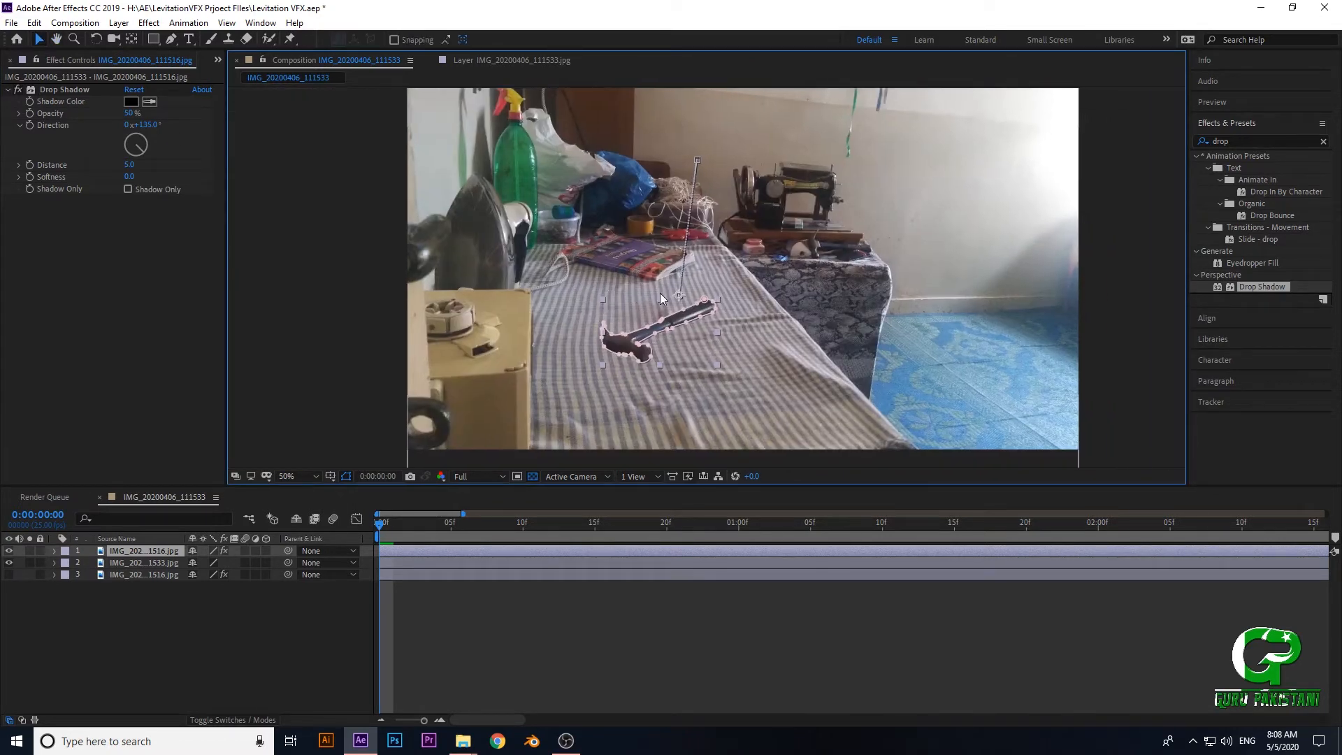
scroll(598, 274, "up", 1)
left_click_drag(601, 275, 698, 288)
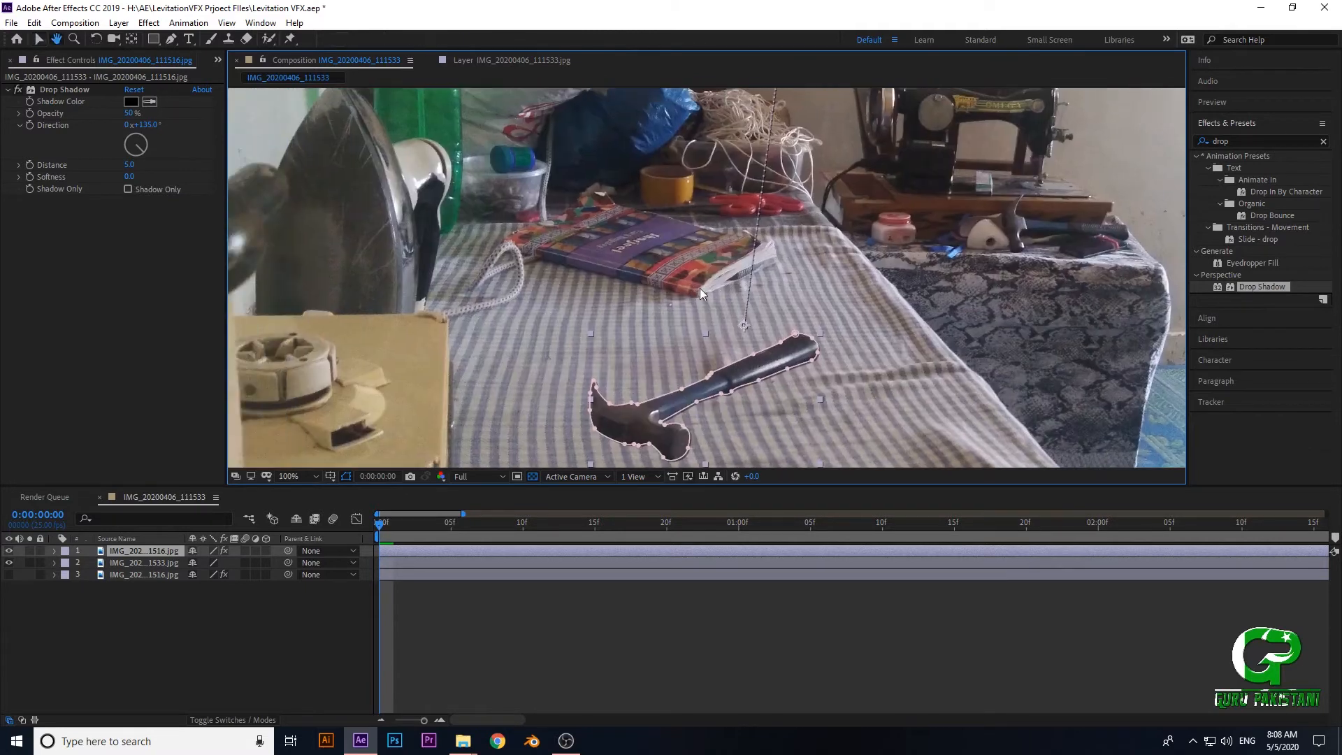
scroll(576, 291, "up", 1)
left_click_drag(534, 279, 708, 338)
scroll(699, 320, "up", 1)
scroll(730, 347, "down", 3)
scroll(628, 331, "down", 3)
scroll(643, 344, "up", 3)
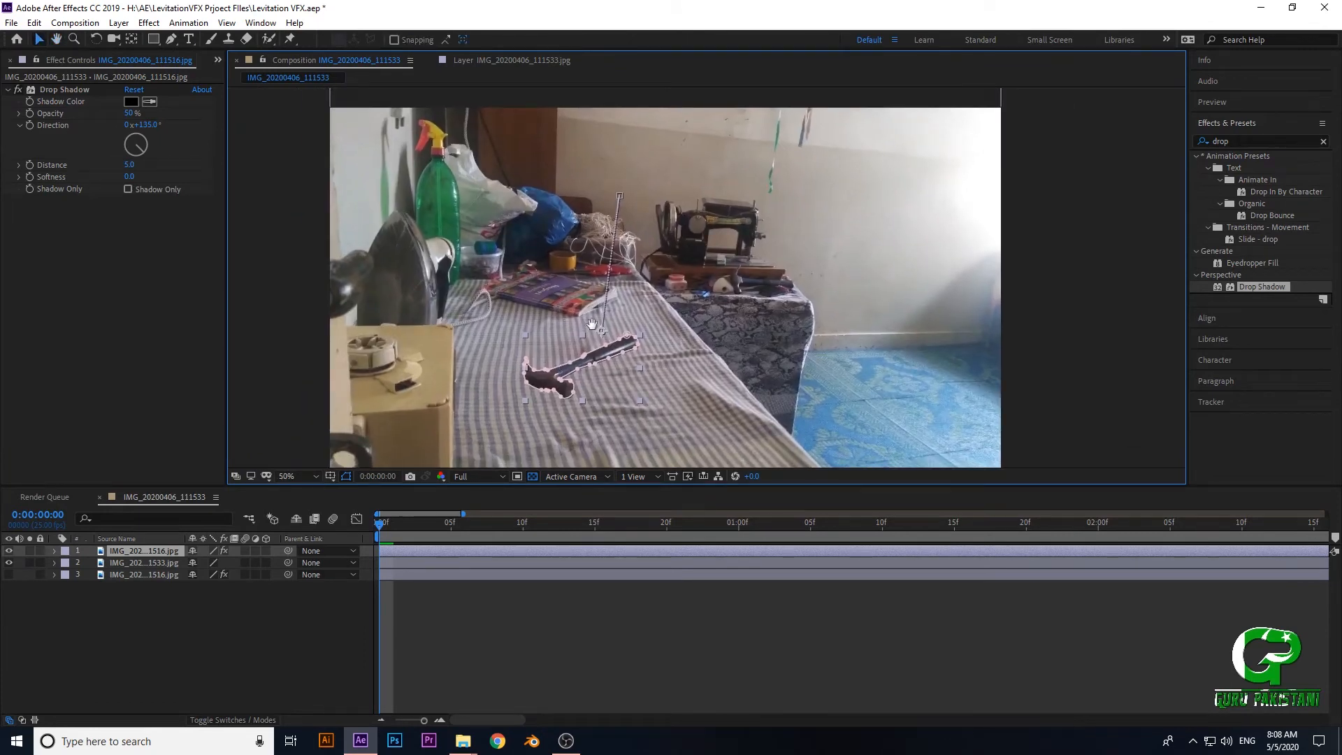
left_click_drag(589, 321, 590, 305)
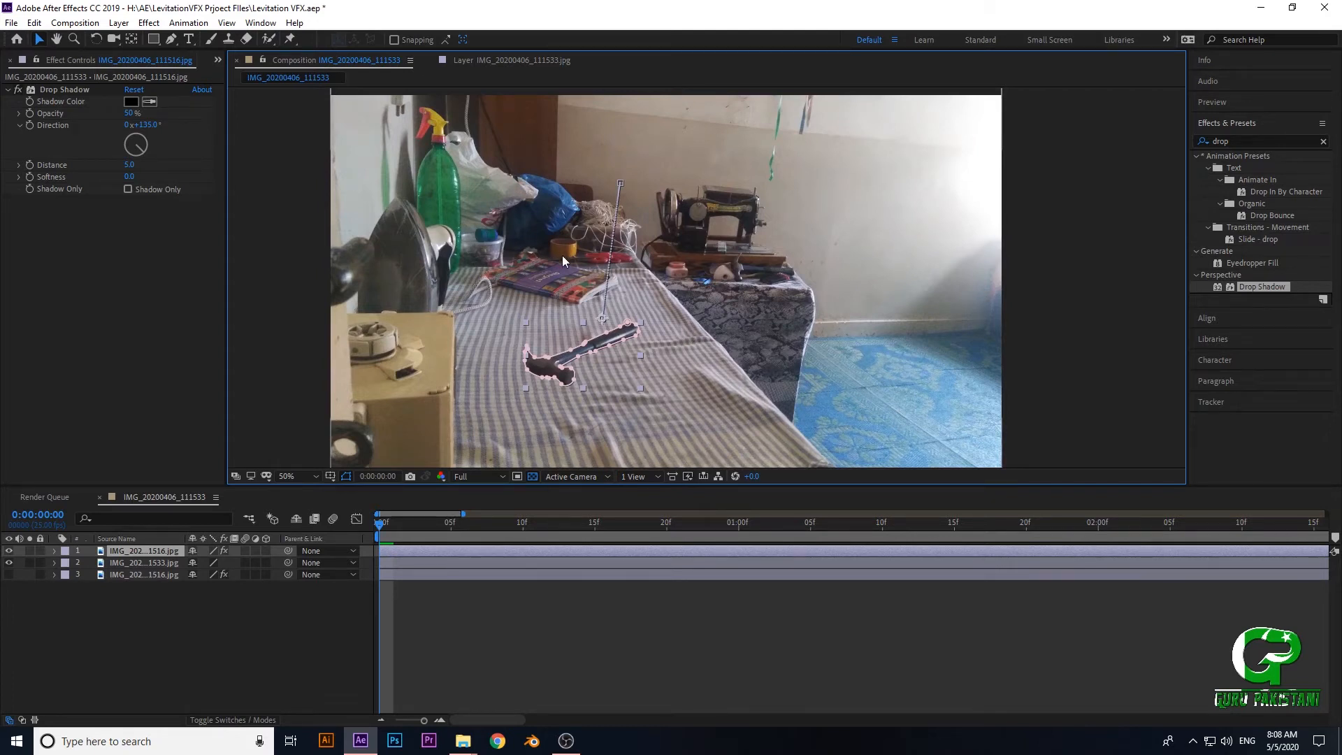
scroll(572, 253, "up", 4)
left_click_drag(584, 252, 659, 282)
scroll(661, 287, "down", 4)
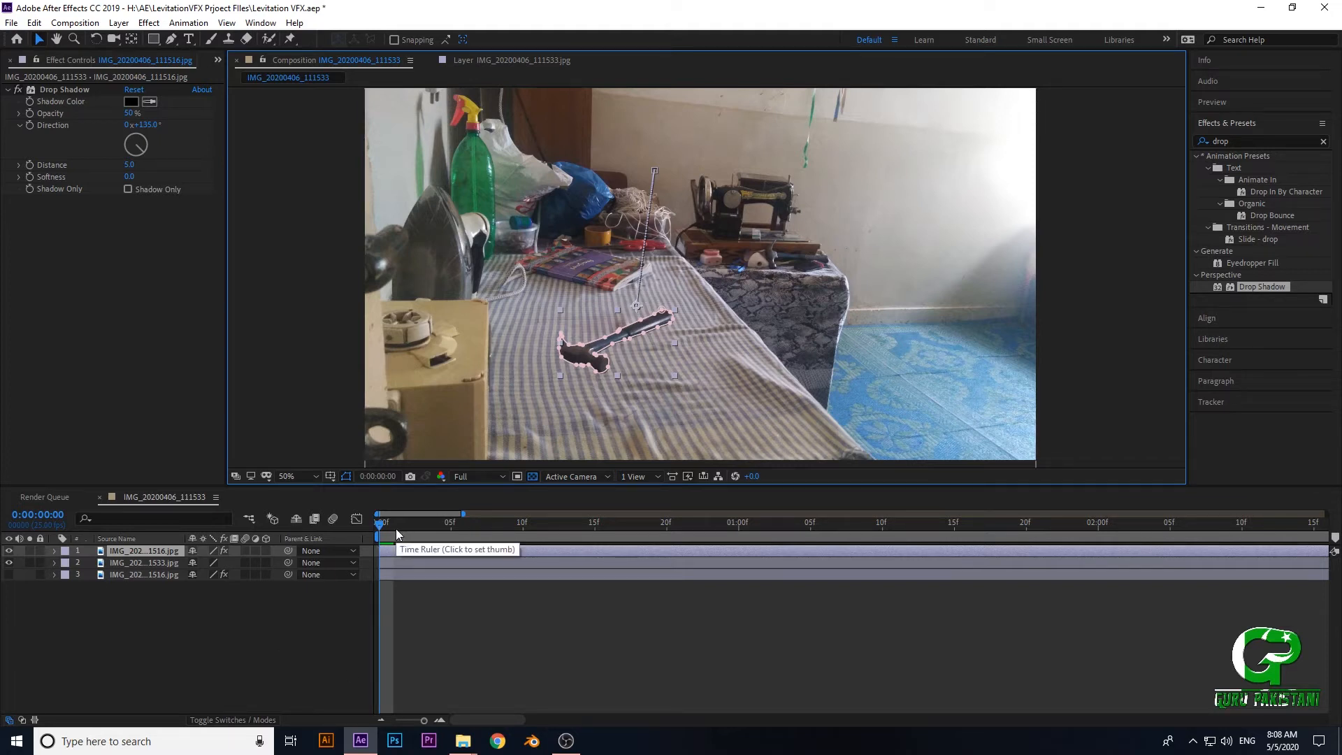
scroll(541, 389, "up", 2)
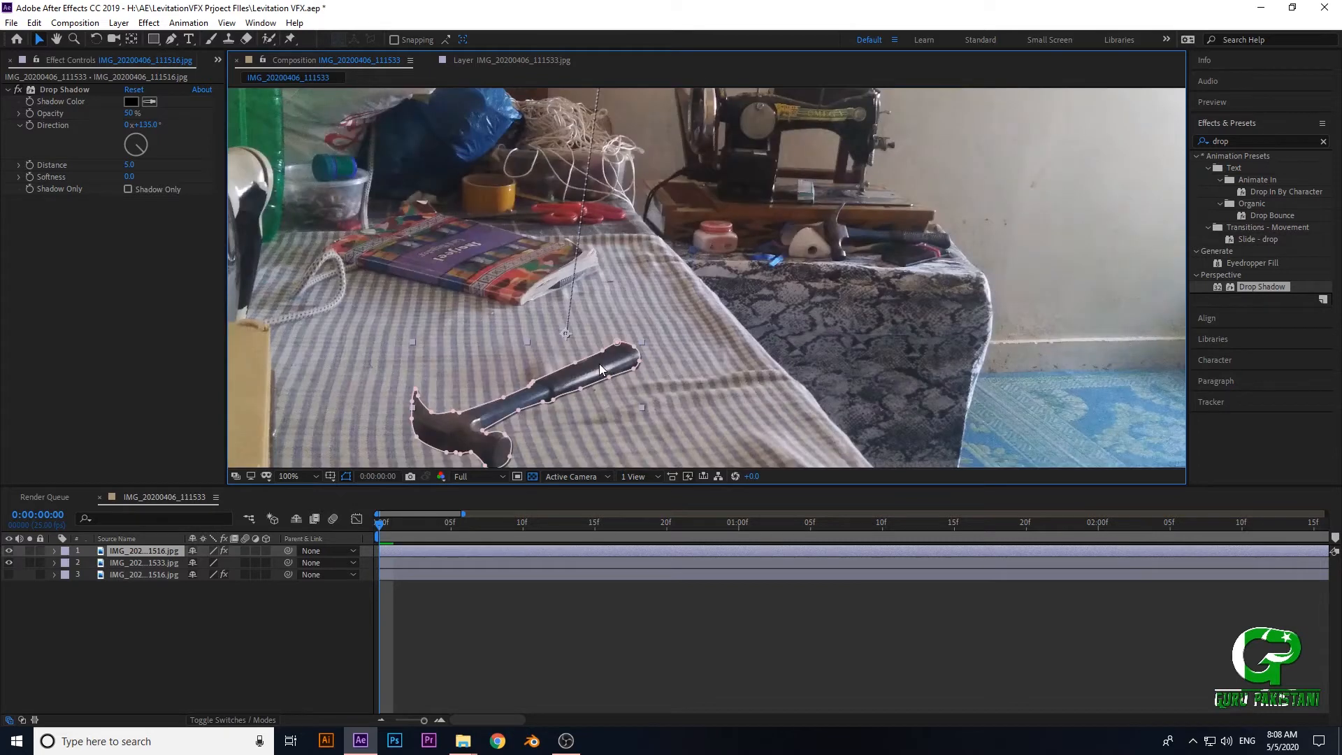
- Examine the natural shadow along the book's lower edge and compare it with the hammer's edges, both close up and in the full scene
scroll(544, 424, "down", 2)
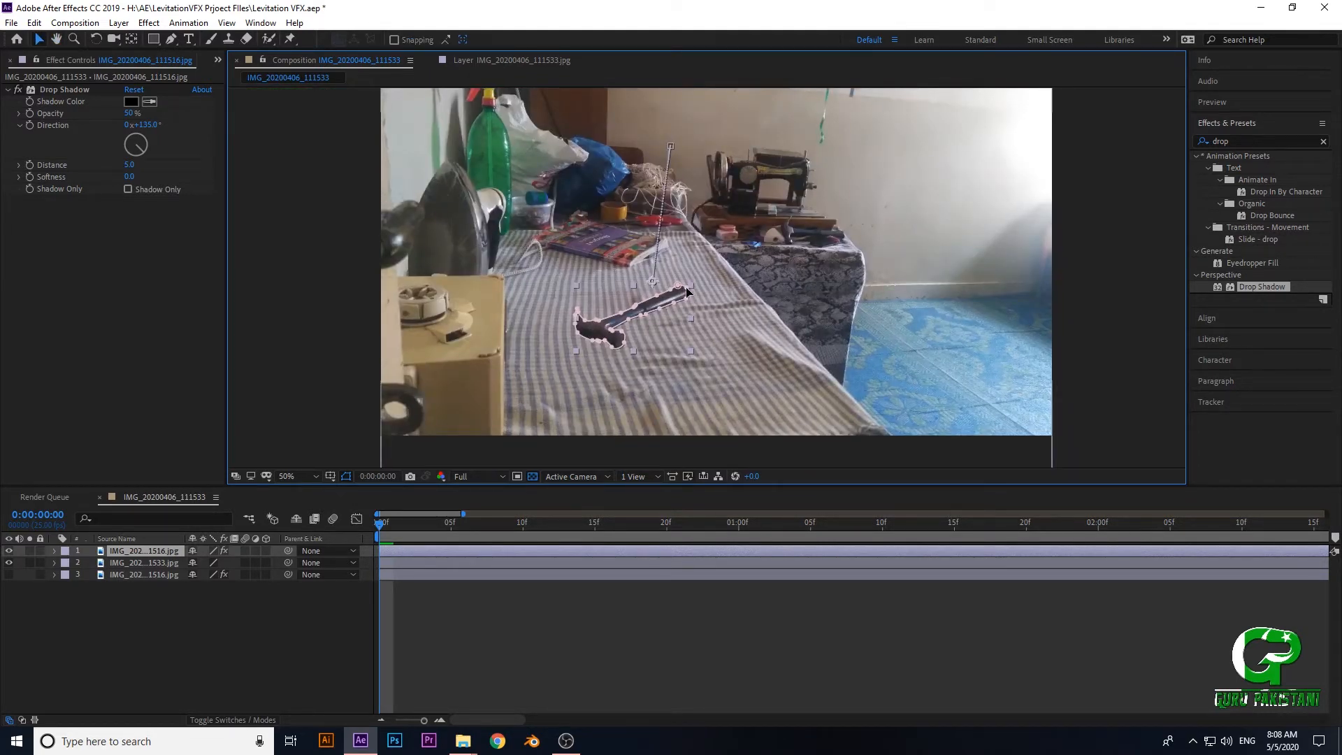
left_click_drag(632, 317, 743, 278)
left_click_drag(668, 229, 639, 261)
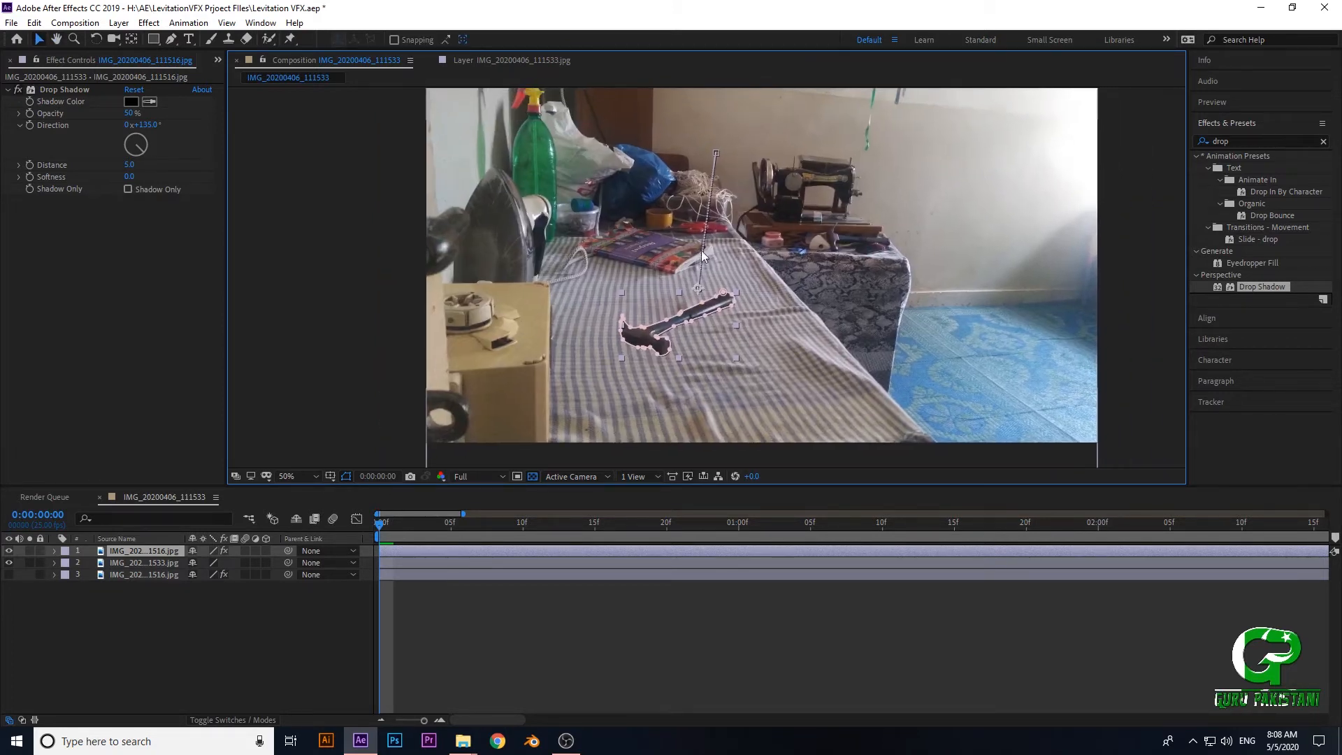
scroll(577, 262, "up", 2)
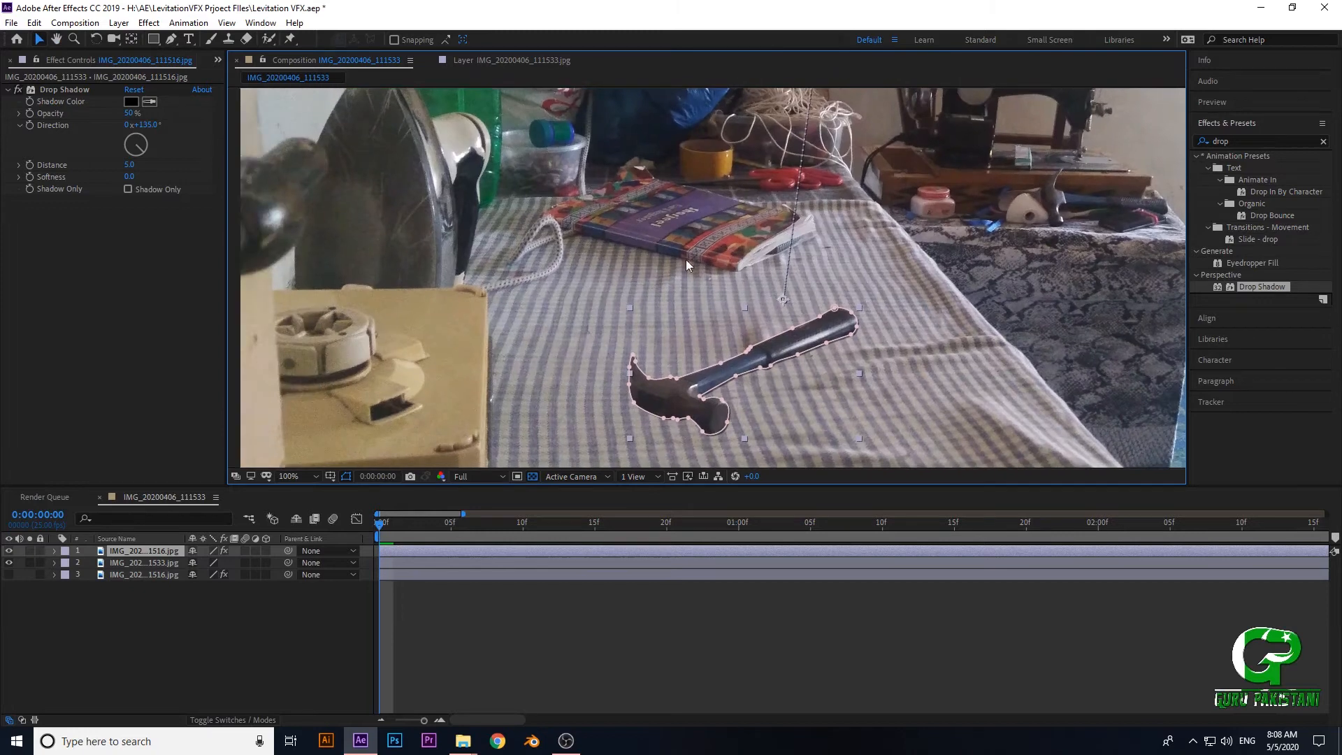
scroll(629, 293, "up", 2)
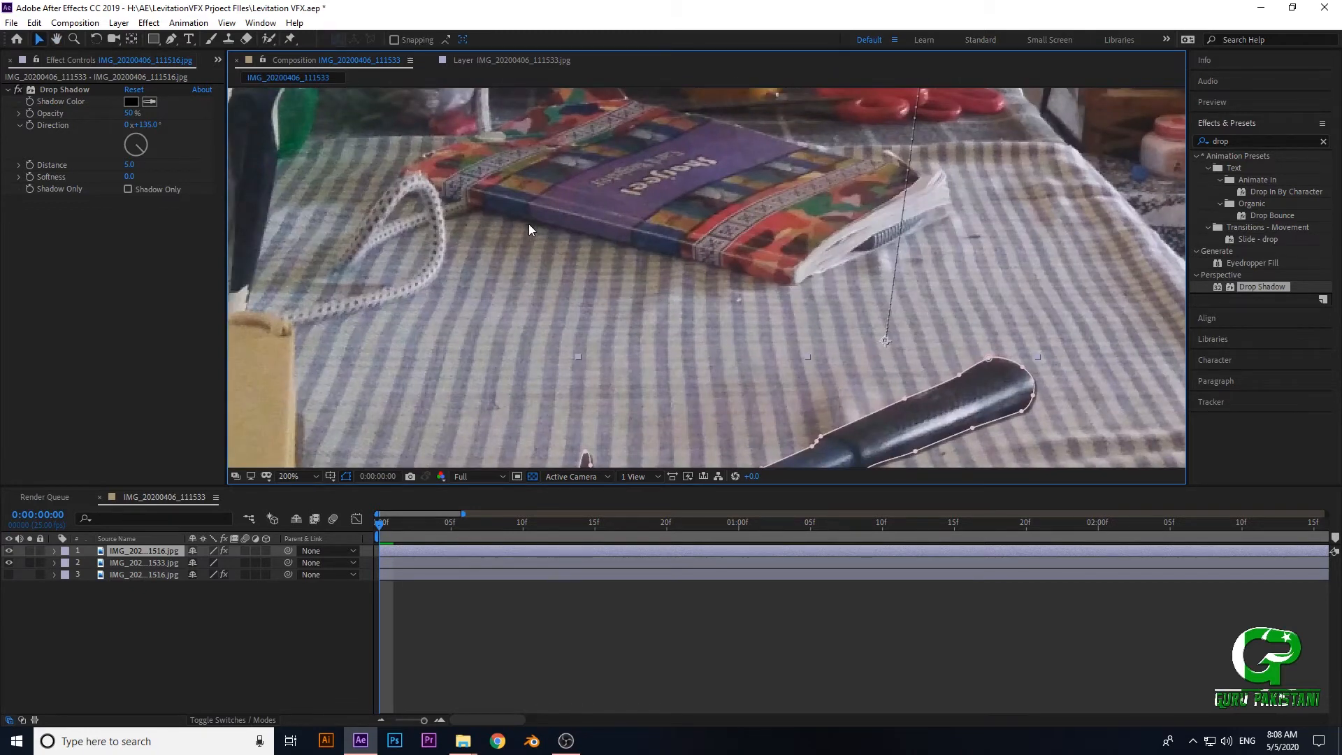
left_click_drag(734, 356, 656, 209)
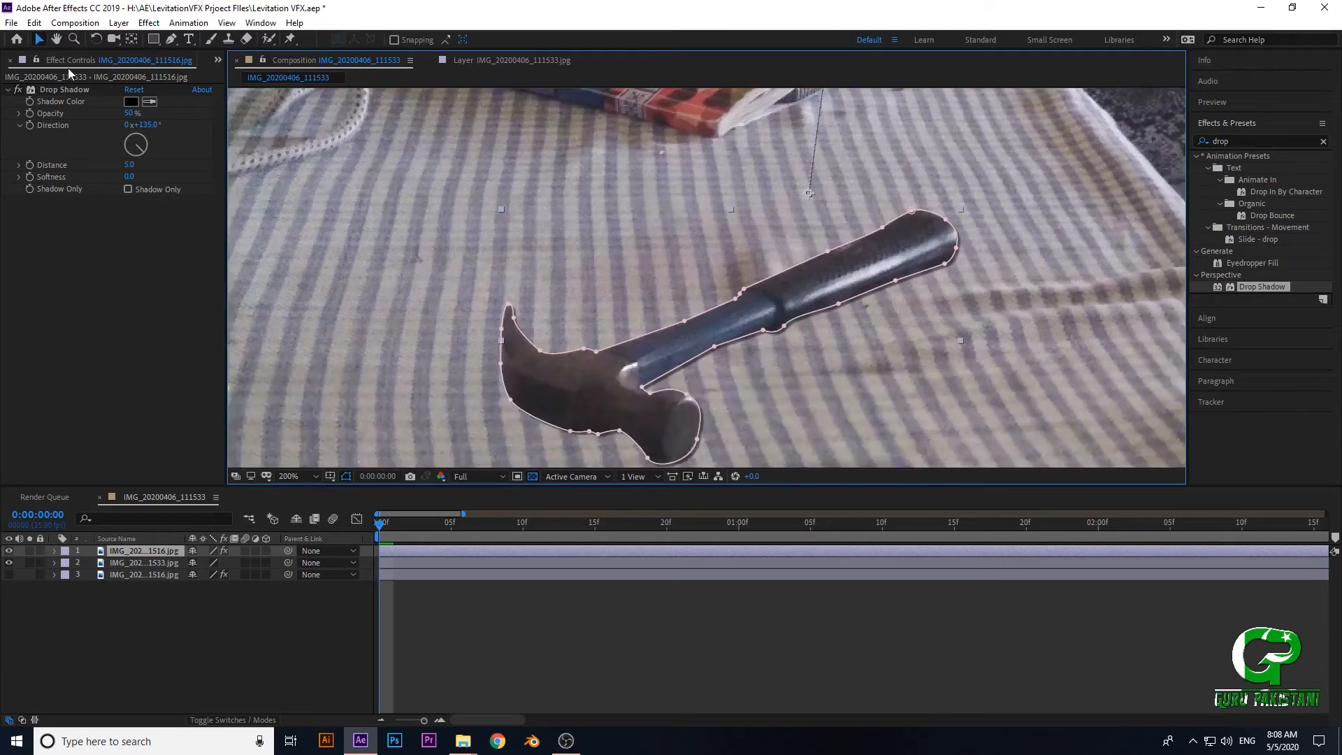
left_click(49, 88)
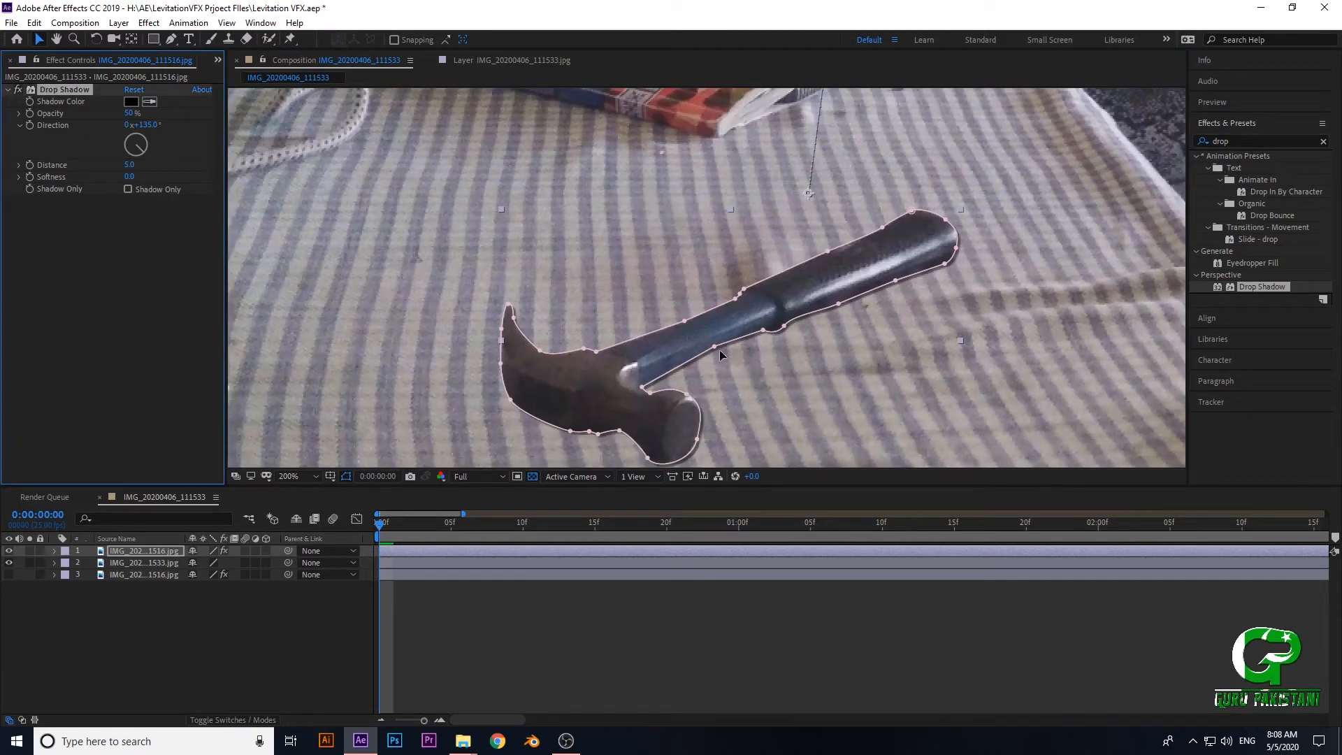
left_click_drag(592, 281, 710, 395)
scroll(619, 262, "up", 1)
left_click_drag(457, 245, 501, 356)
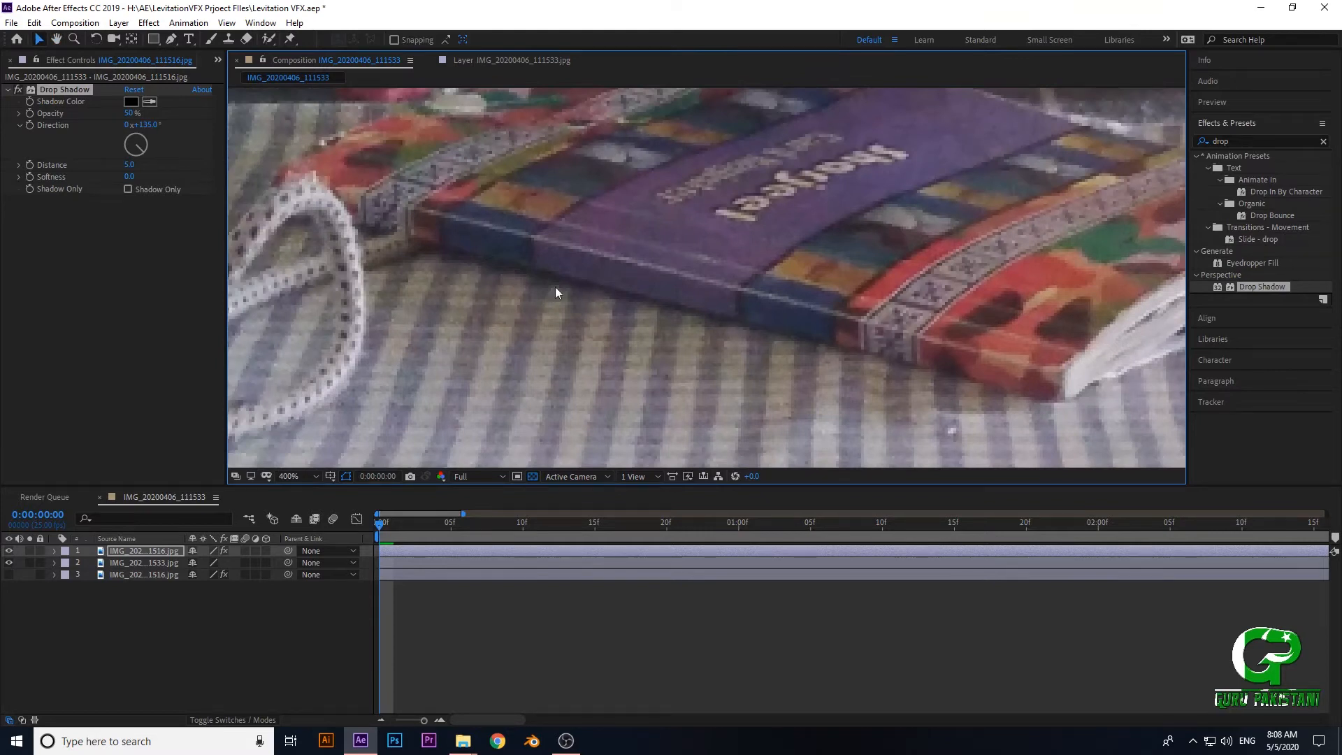
scroll(718, 320, "down", 1)
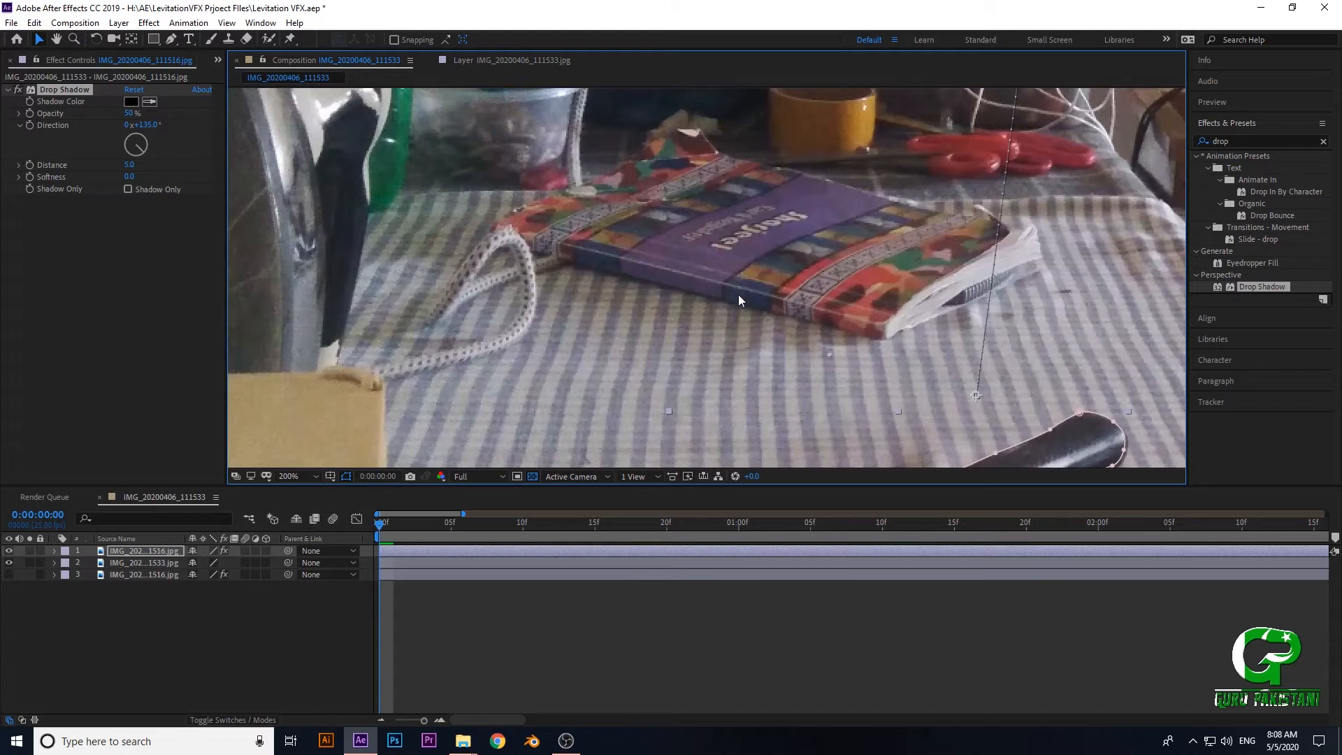
left_click_drag(673, 354, 605, 295)
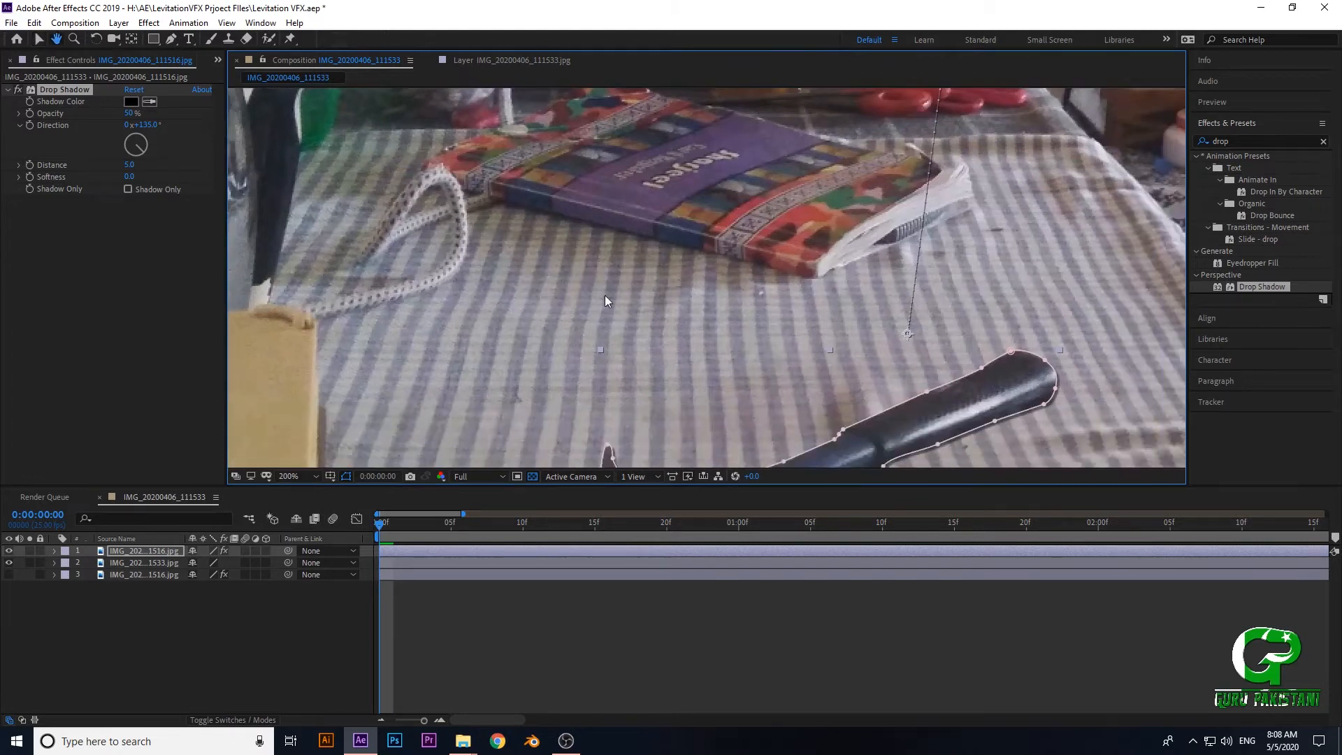
left_click_drag(627, 345, 586, 243)
- Try a Drop Shadow direction of 324° on the hammer and check which side of the handle the shadow falls on
left_click(51, 94)
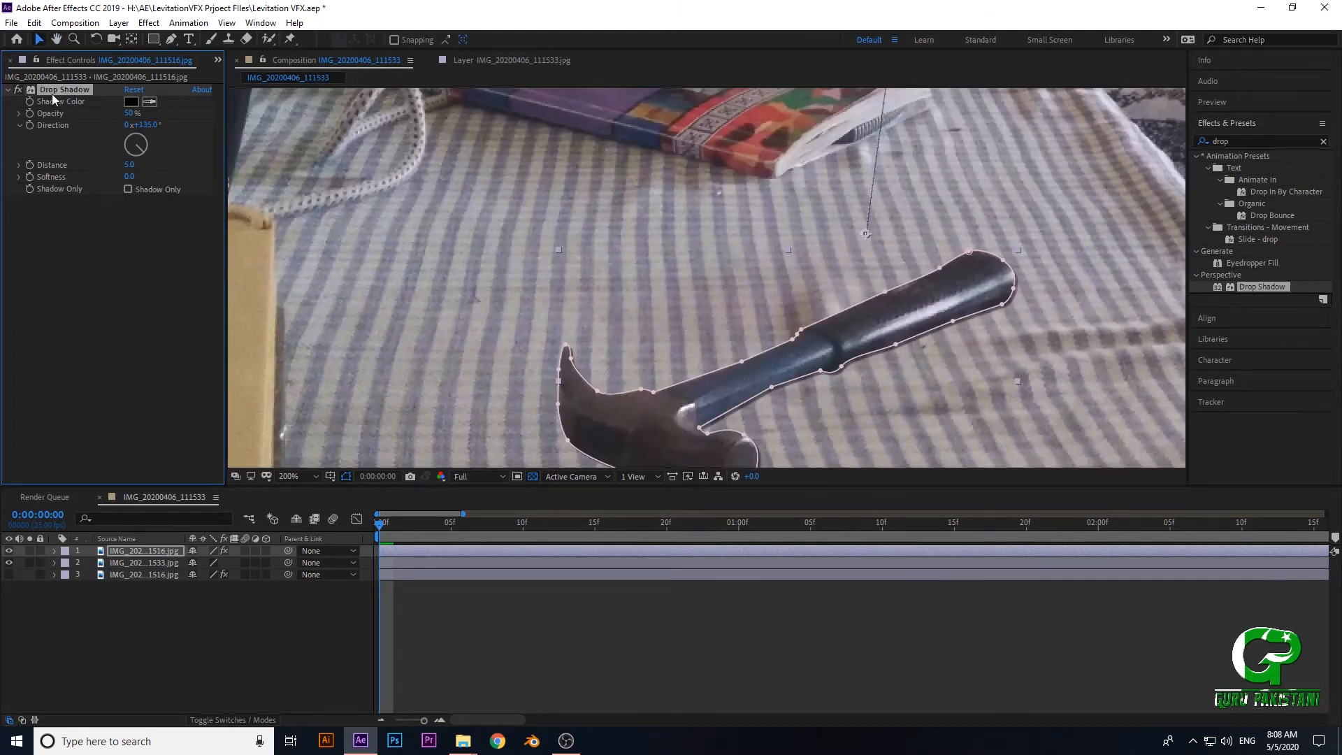
left_click_drag(555, 347, 529, 311)
scroll(610, 321, "up", 1)
left_click_drag(729, 359, 585, 314)
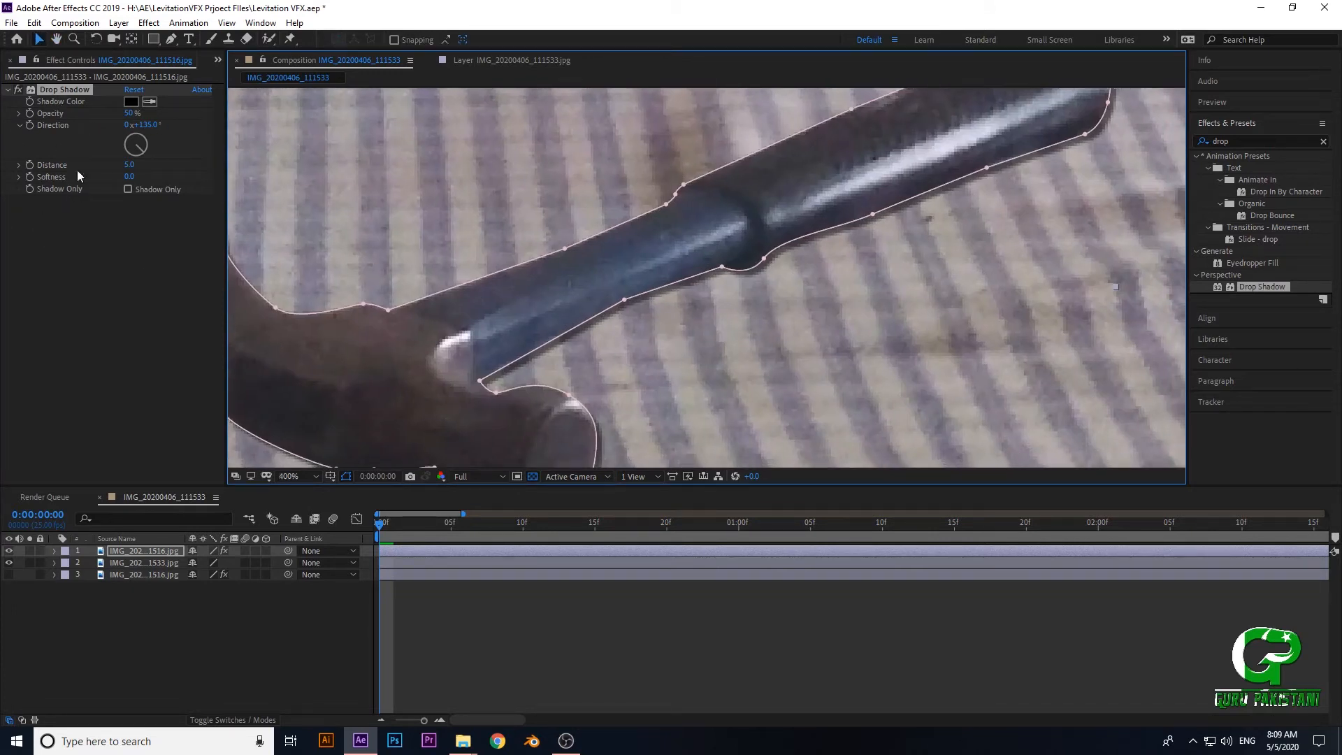
left_click(129, 136)
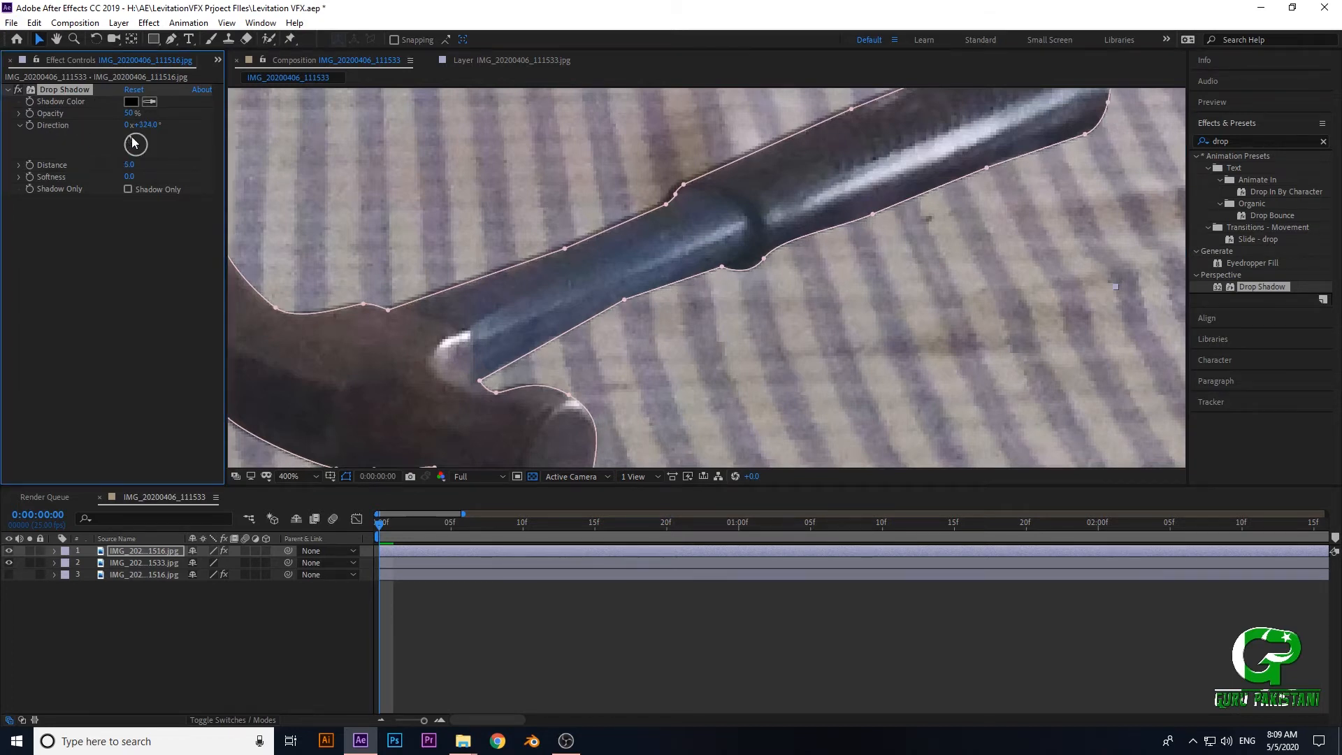
scroll(569, 228, "down", 3)
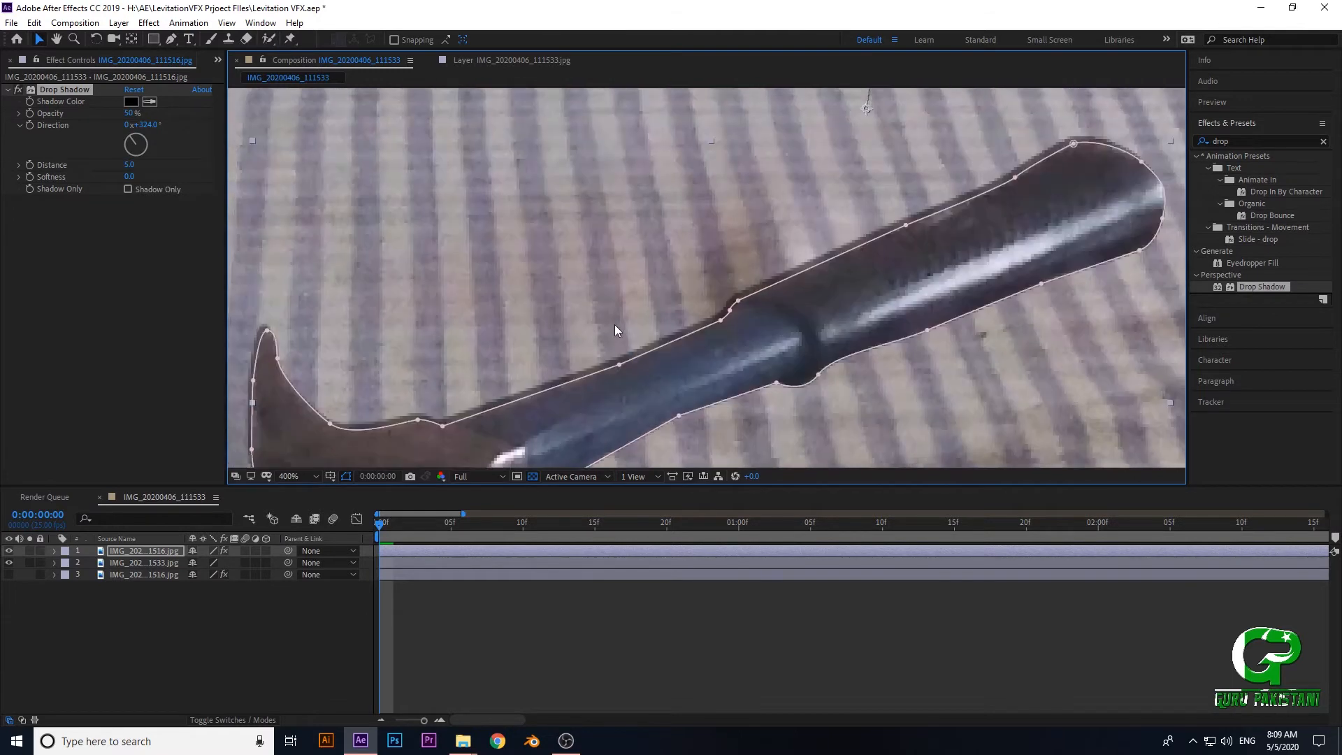
left_click_drag(658, 296, 630, 326)
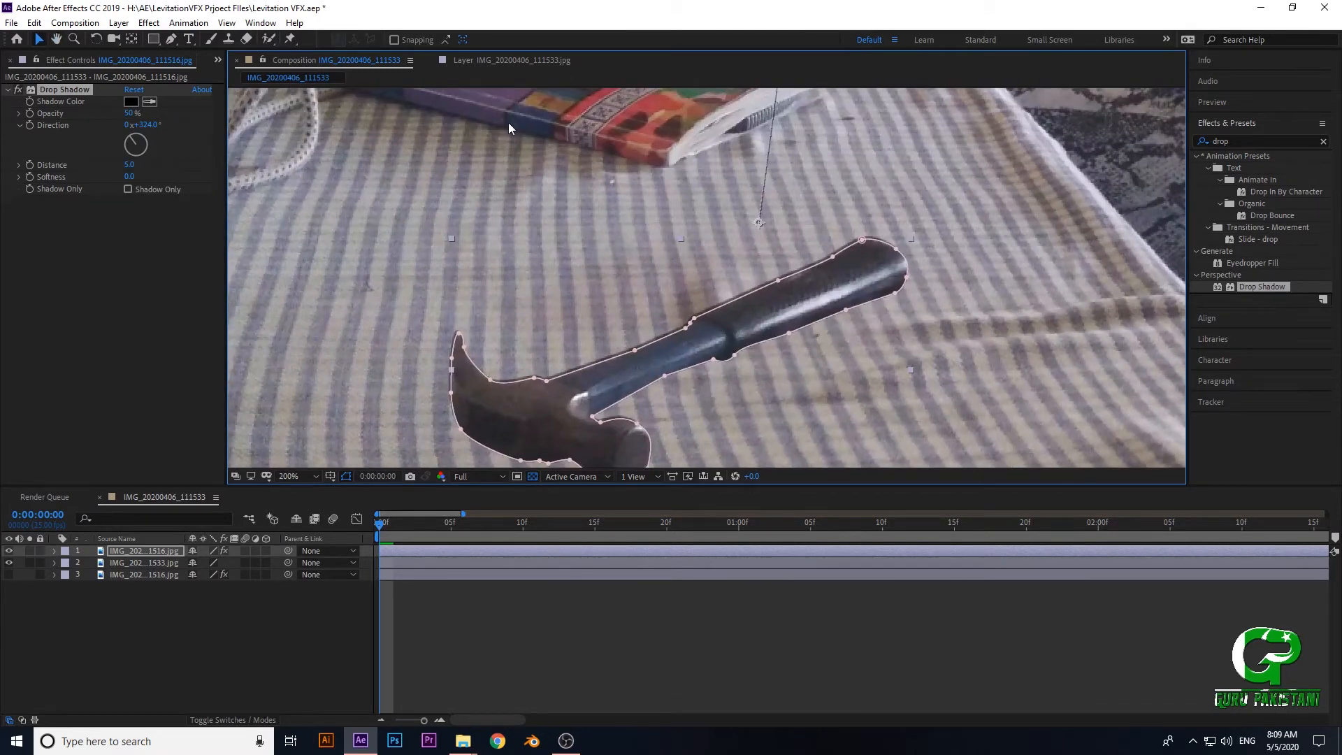
- Set the hammer's Drop Shadow direction to about 185° so the shadow falls beneath it
scroll(606, 210, "up", 2)
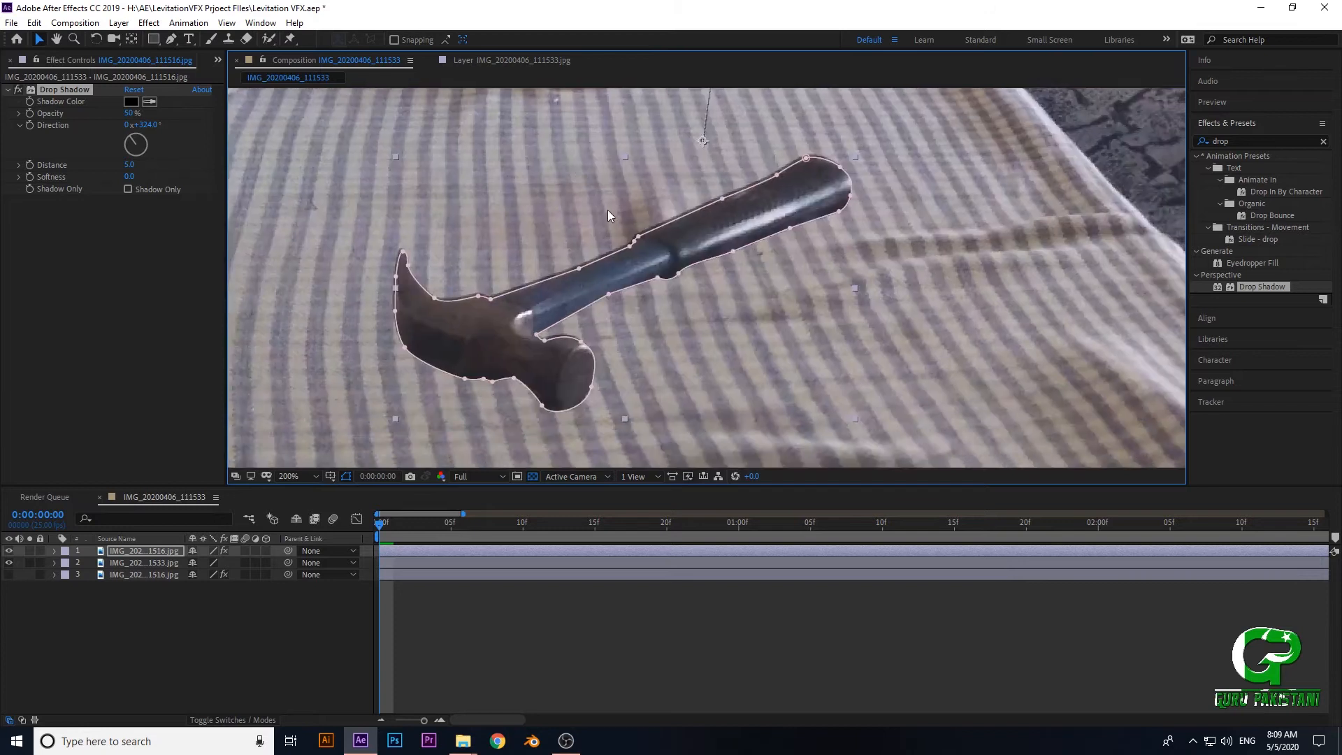
left_click_drag(127, 144, 135, 155)
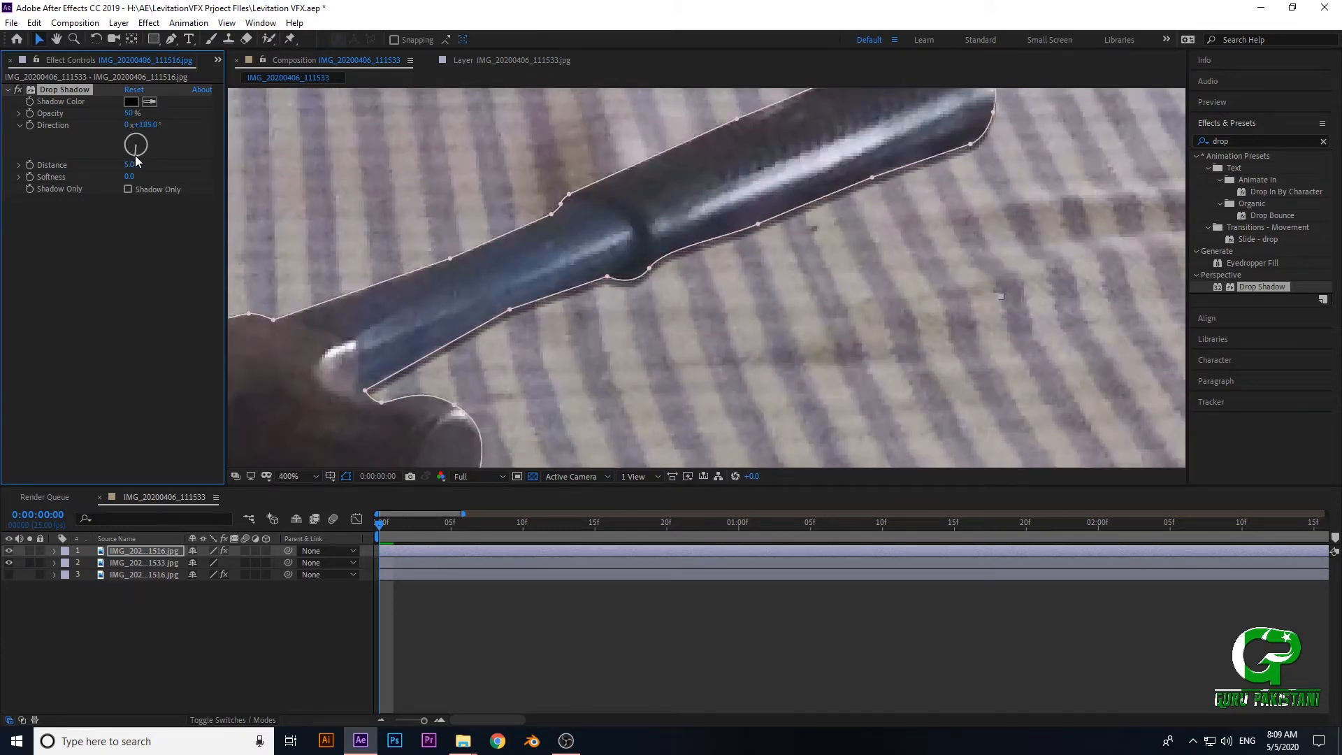
scroll(696, 370, "down", 4)
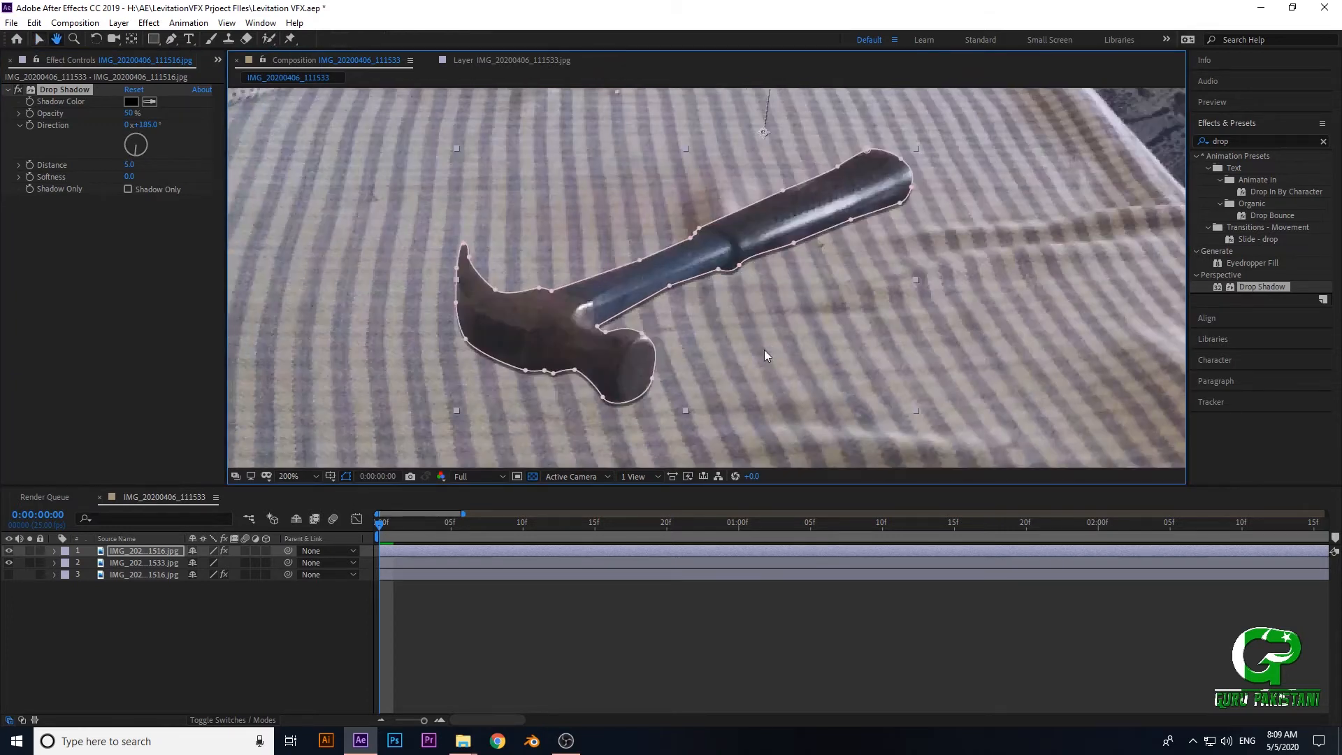
- Examine the shadow along the underside of the hammer's handle and head at several magnifications
scroll(672, 371, "up", 4)
left_click_drag(621, 364, 672, 345)
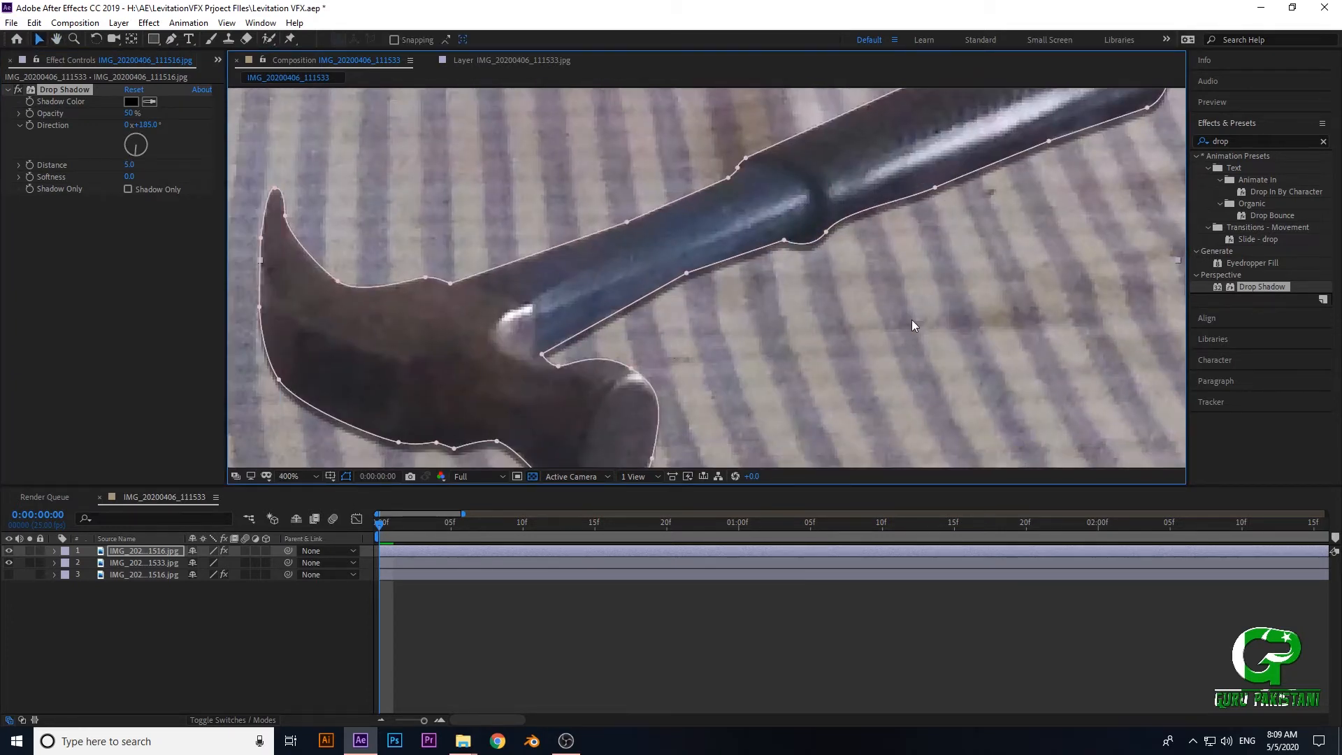
scroll(646, 202, "down", 2)
left_click_drag(650, 263, 633, 198)
scroll(667, 355, "up", 4)
scroll(669, 353, "down", 3)
scroll(673, 308, "up", 1)
left_click_drag(704, 443, 788, 275)
scroll(741, 306, "up", 1)
scroll(750, 308, "down", 1)
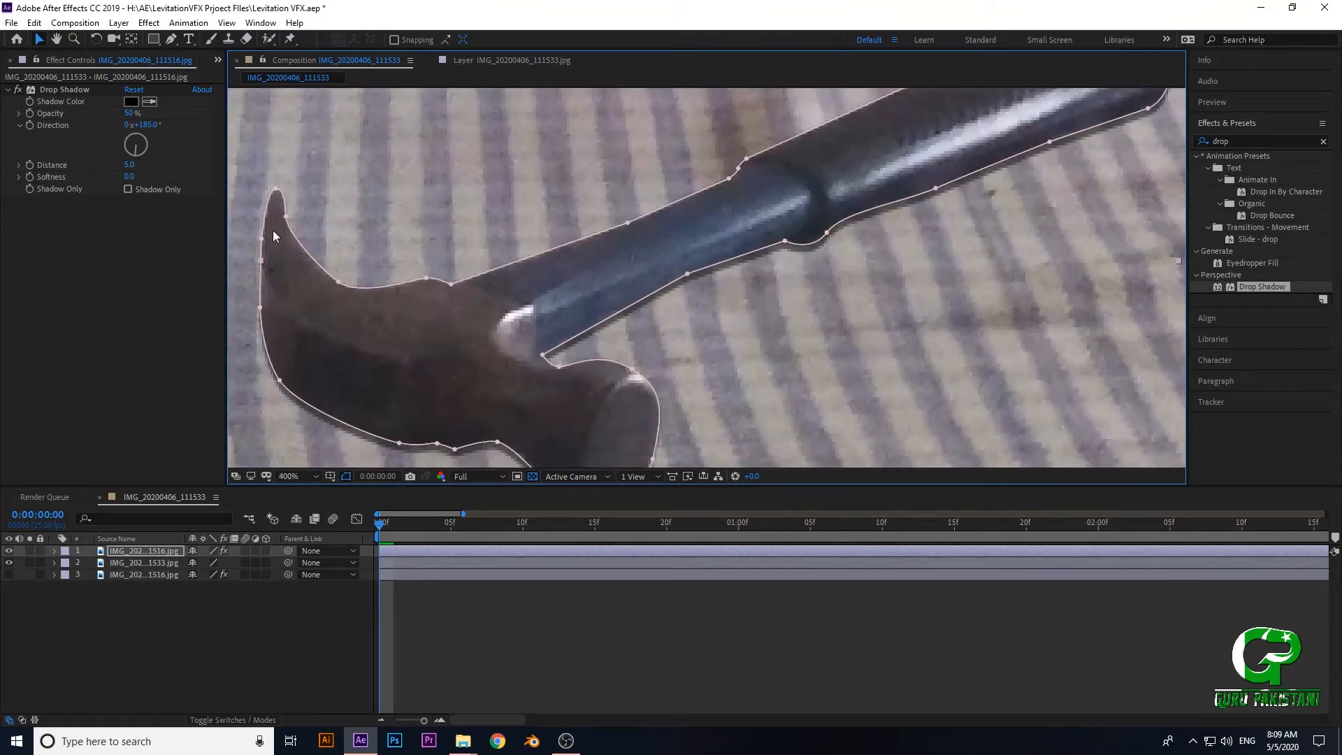
- Set the hammer's Drop Shadow opacity to 100% and its distance to 3
left_click_drag(130, 113, 546, 123)
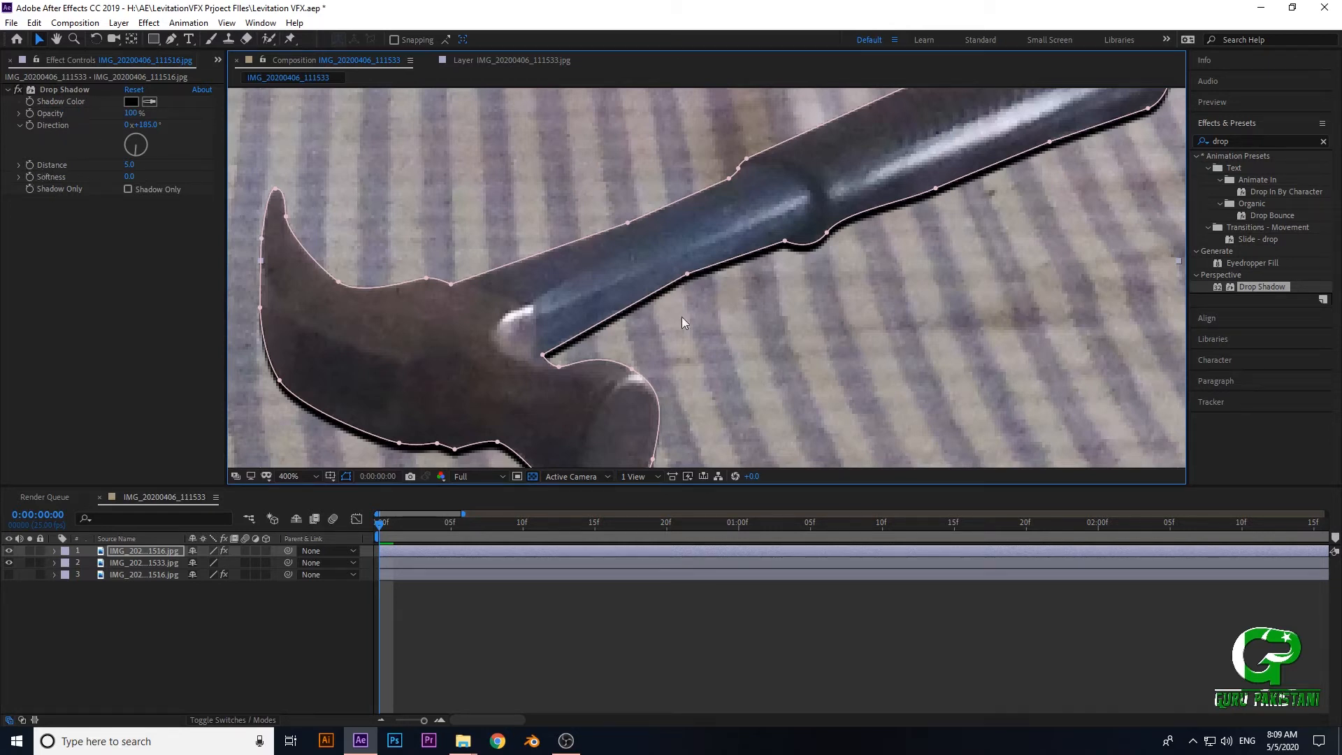
scroll(681, 316, "down", 2)
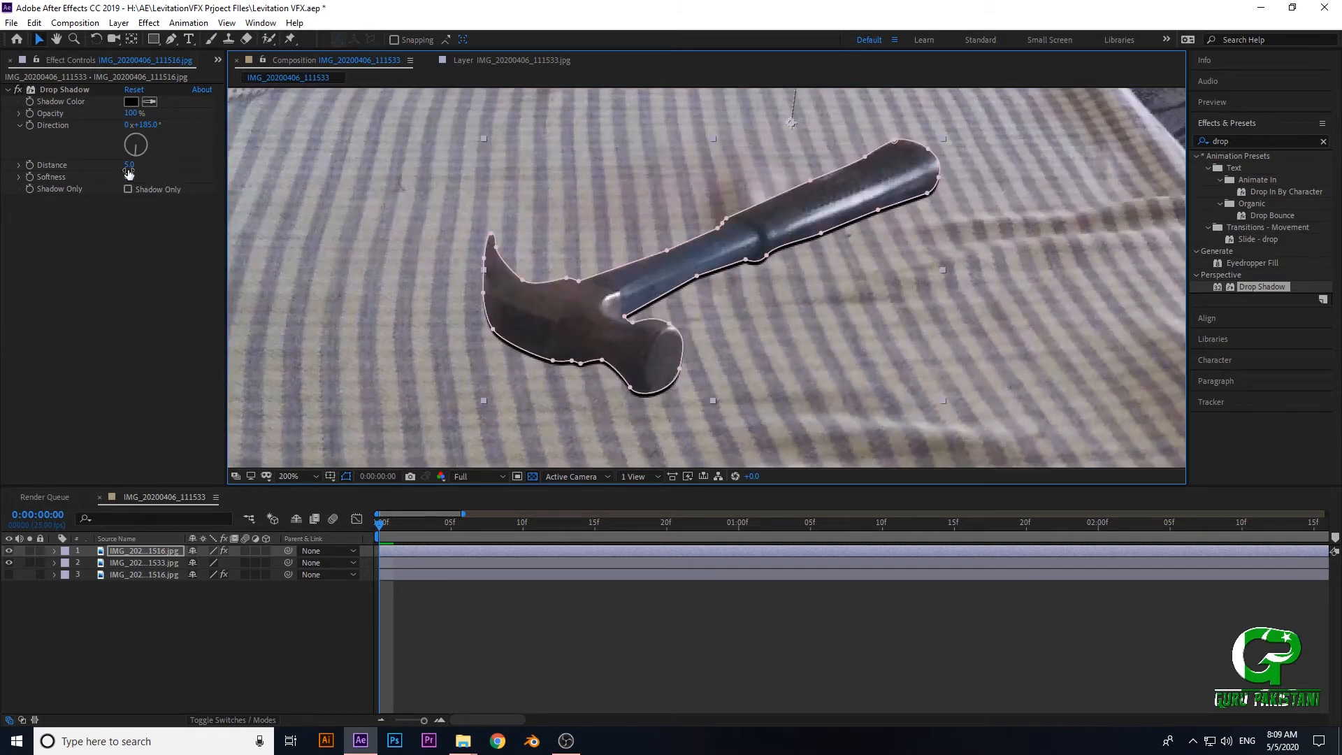
mouse_move(130, 165)
left_mouse_down()
mouse_move(156, 172)
mouse_move(130, 172)
left_mouse_up()
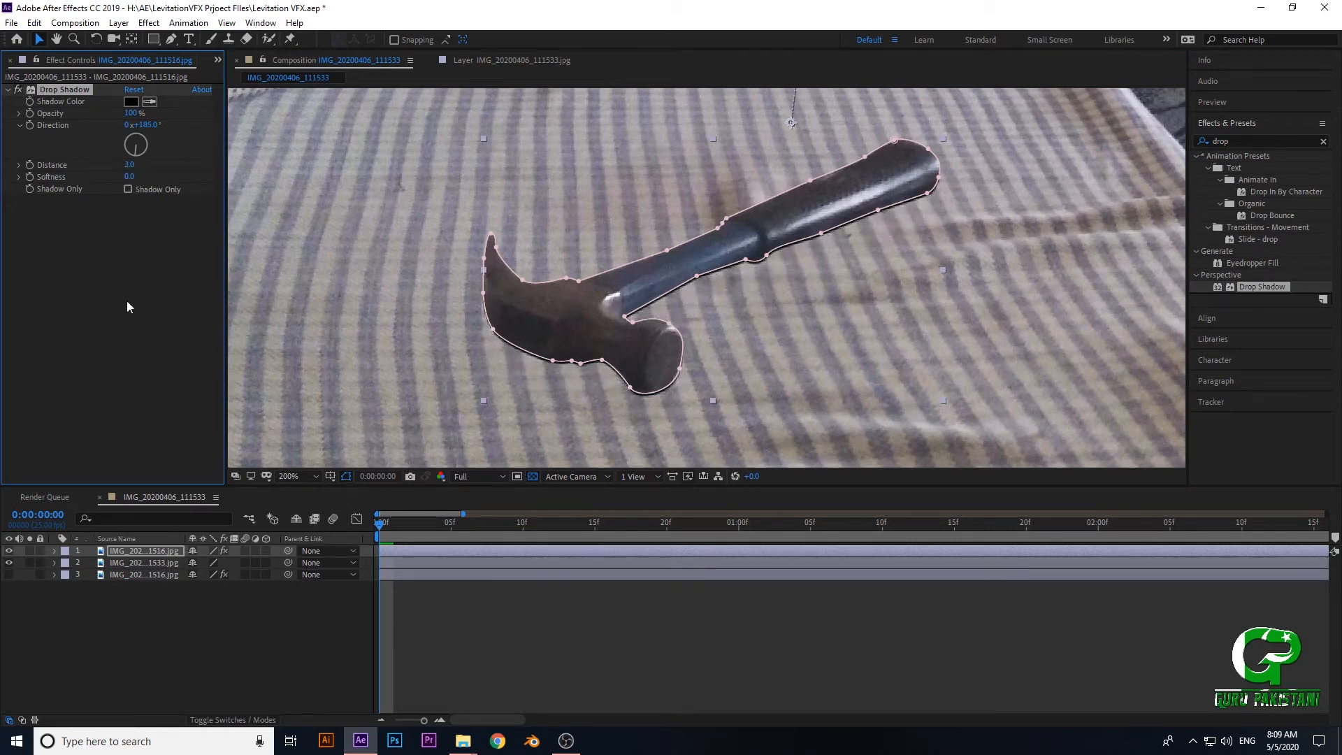
left_click(110, 331)
- View the hammer's shadow without the mask outline by selecting the background layer, and reselect the top hammer layer
left_click(300, 369)
scroll(706, 293, "up", 2)
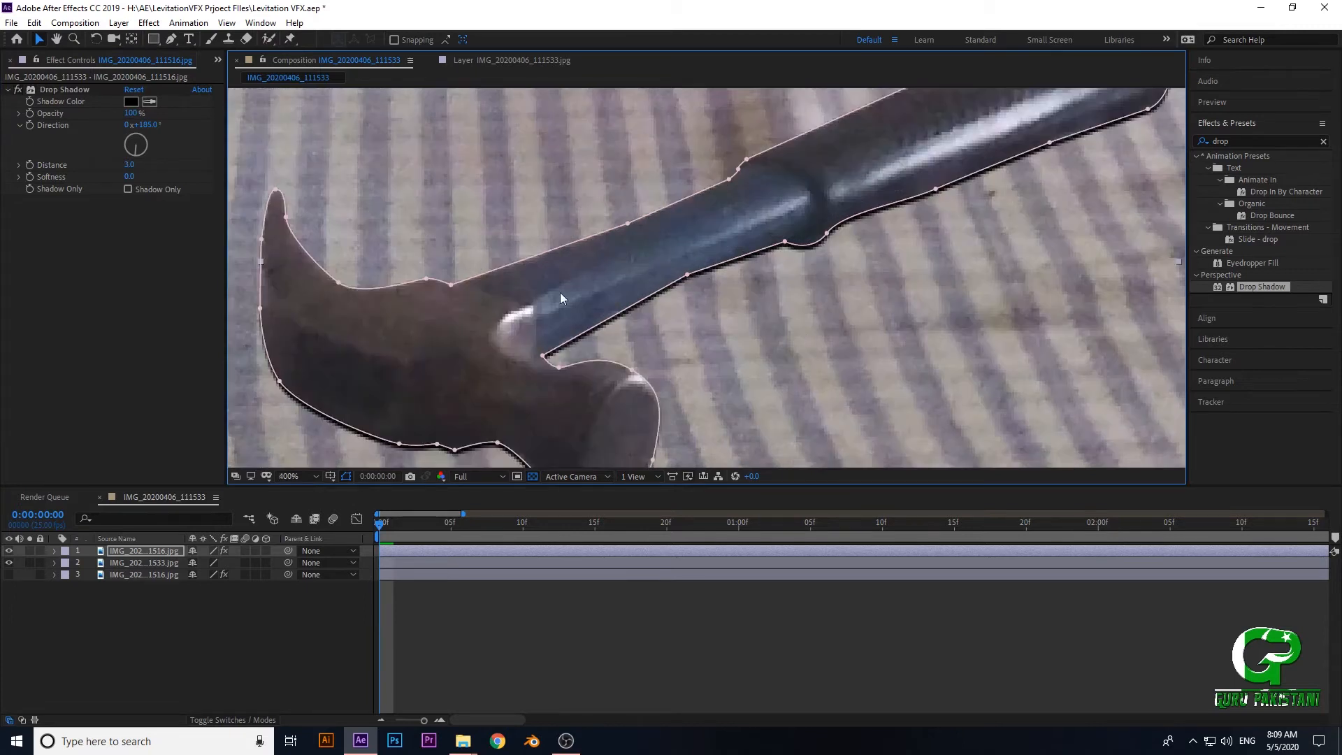
scroll(424, 317, "down", 1)
scroll(464, 341, "up", 1)
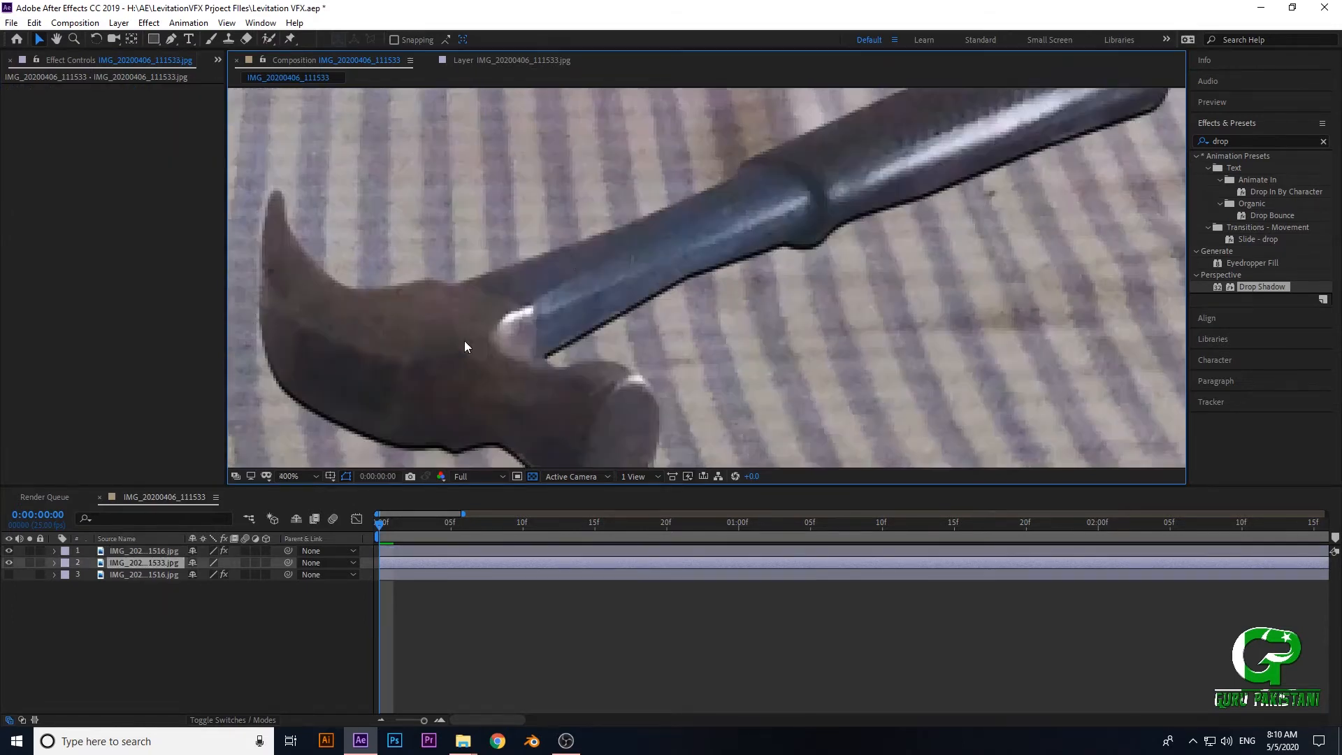
left_click(124, 552)
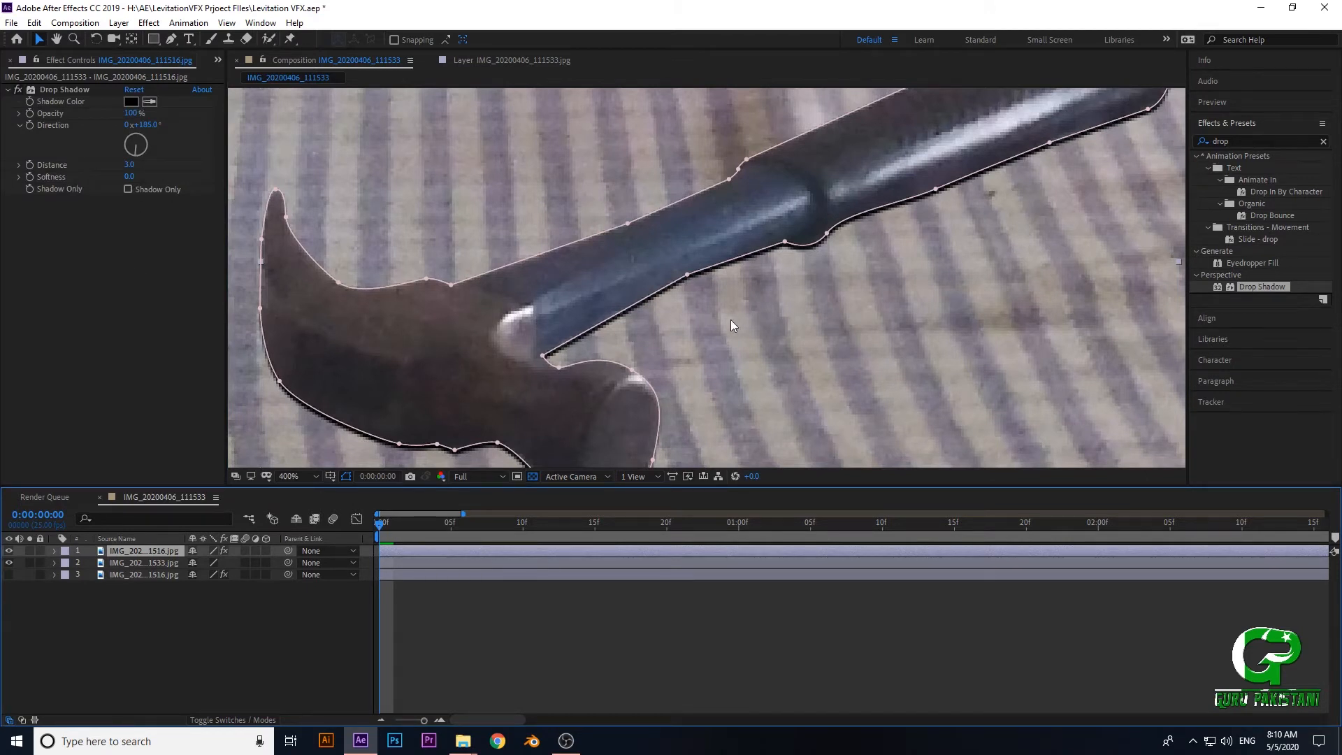
scroll(692, 290, "down", 2)
scroll(662, 319, "up", 1)
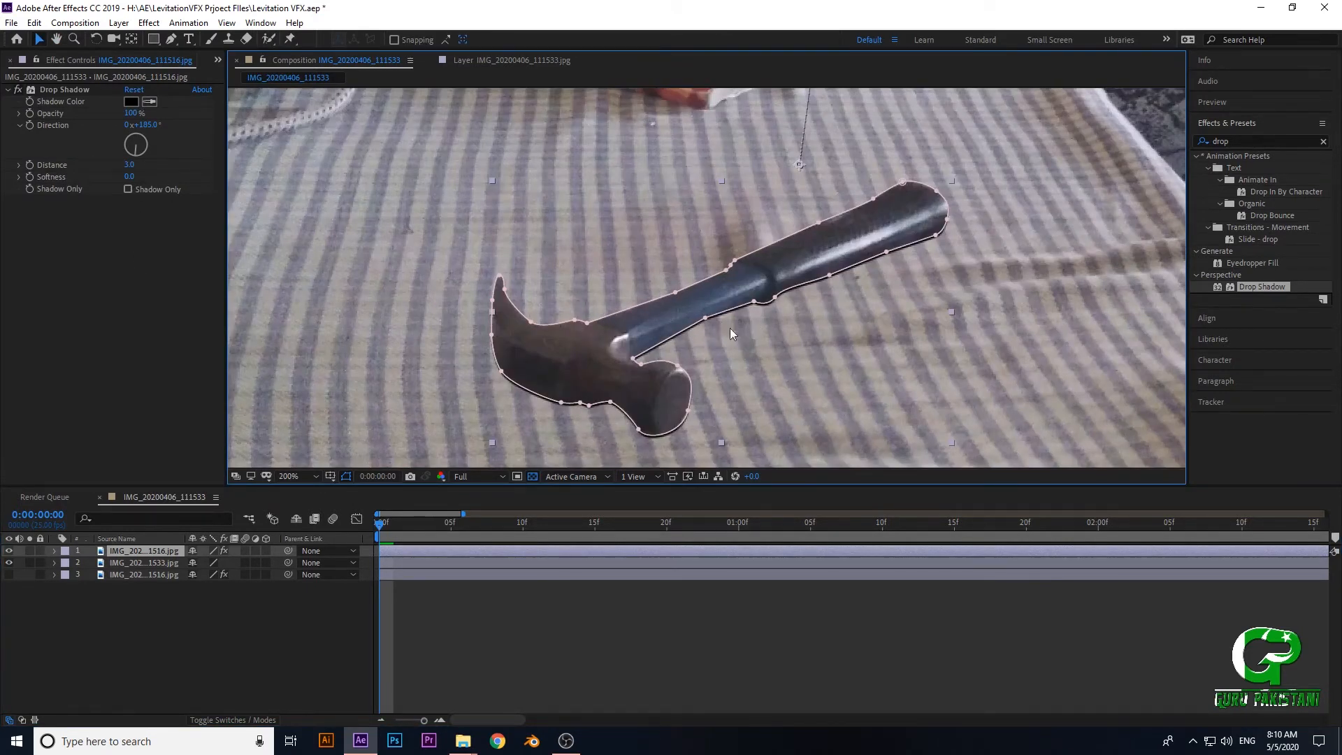
- Compare the edge of the book's natural shadow with the edge of the hammer's drop shadow at high magnification
scroll(727, 323, "up", 1)
left_click_drag(552, 130, 638, 291)
left_click_drag(420, 98, 527, 285)
left_click_drag(446, 220, 518, 253)
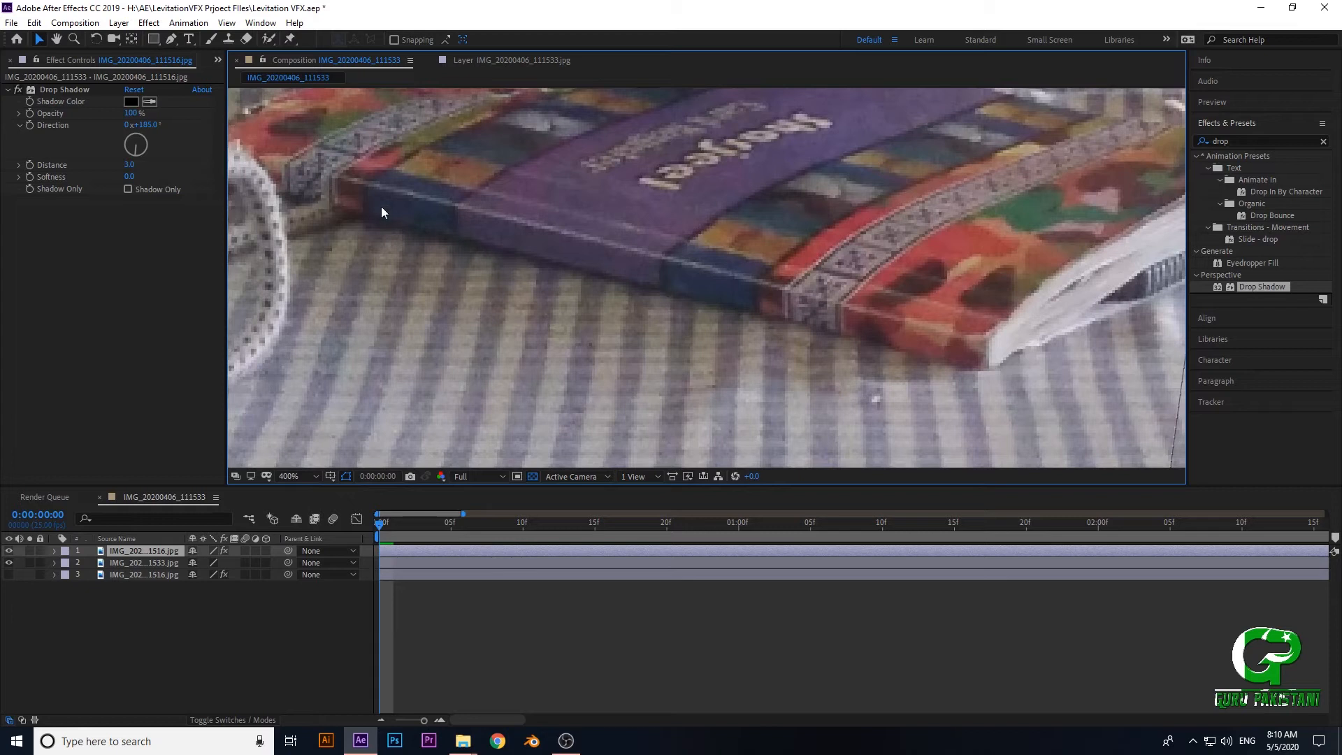
scroll(695, 400, "down", 2)
left_click_drag(664, 448, 651, 337)
scroll(655, 336, "up", 3)
left_click_drag(386, 340, 724, 259)
left_click_drag(617, 269, 629, 213)
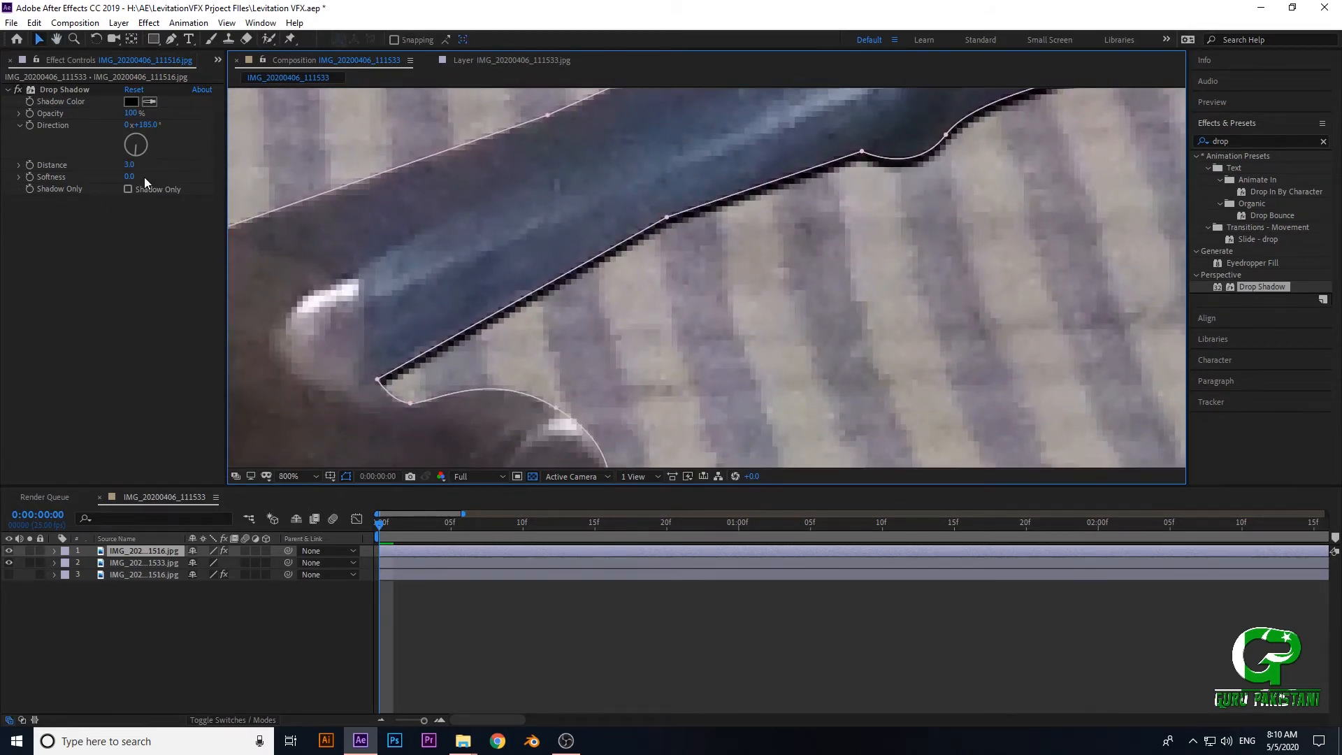
- Set the hammer's Drop Shadow softness to 14 and deselect the hammer to check its softened edge
left_click_drag(130, 179, 140, 177)
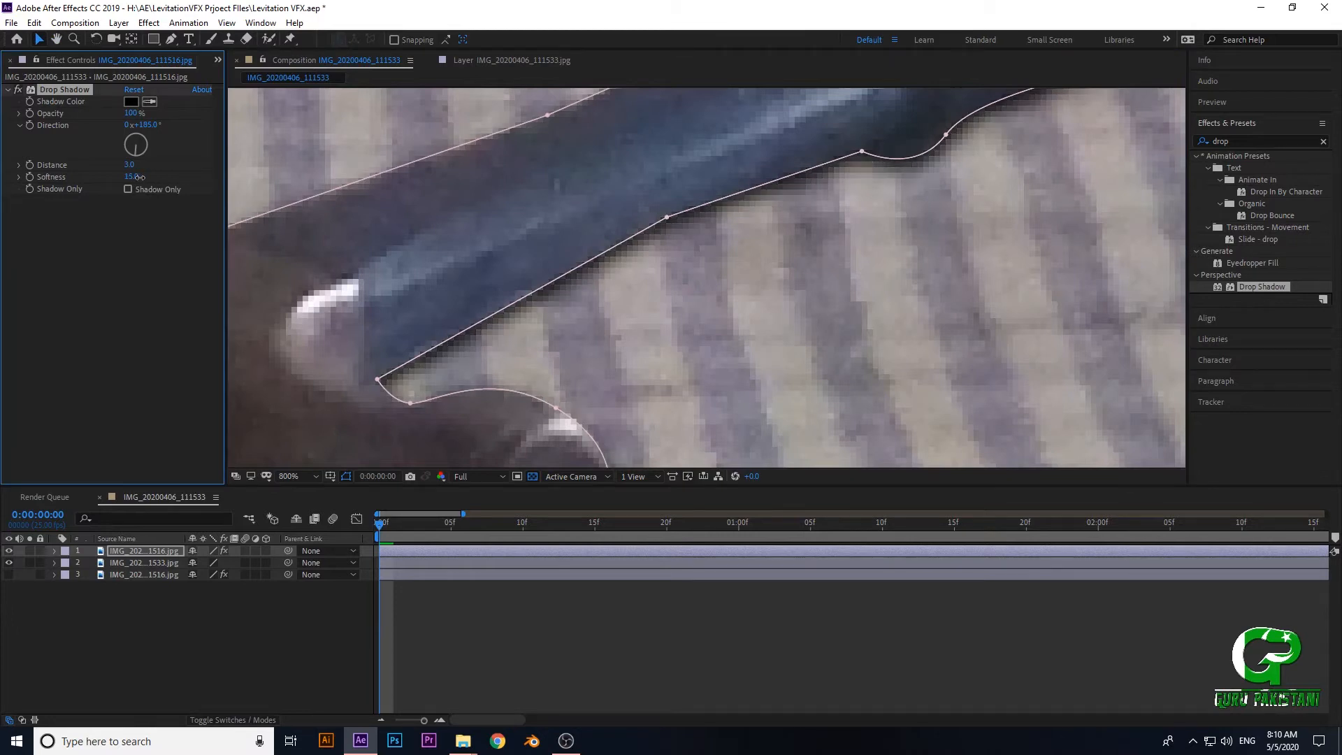
left_click(1067, 288)
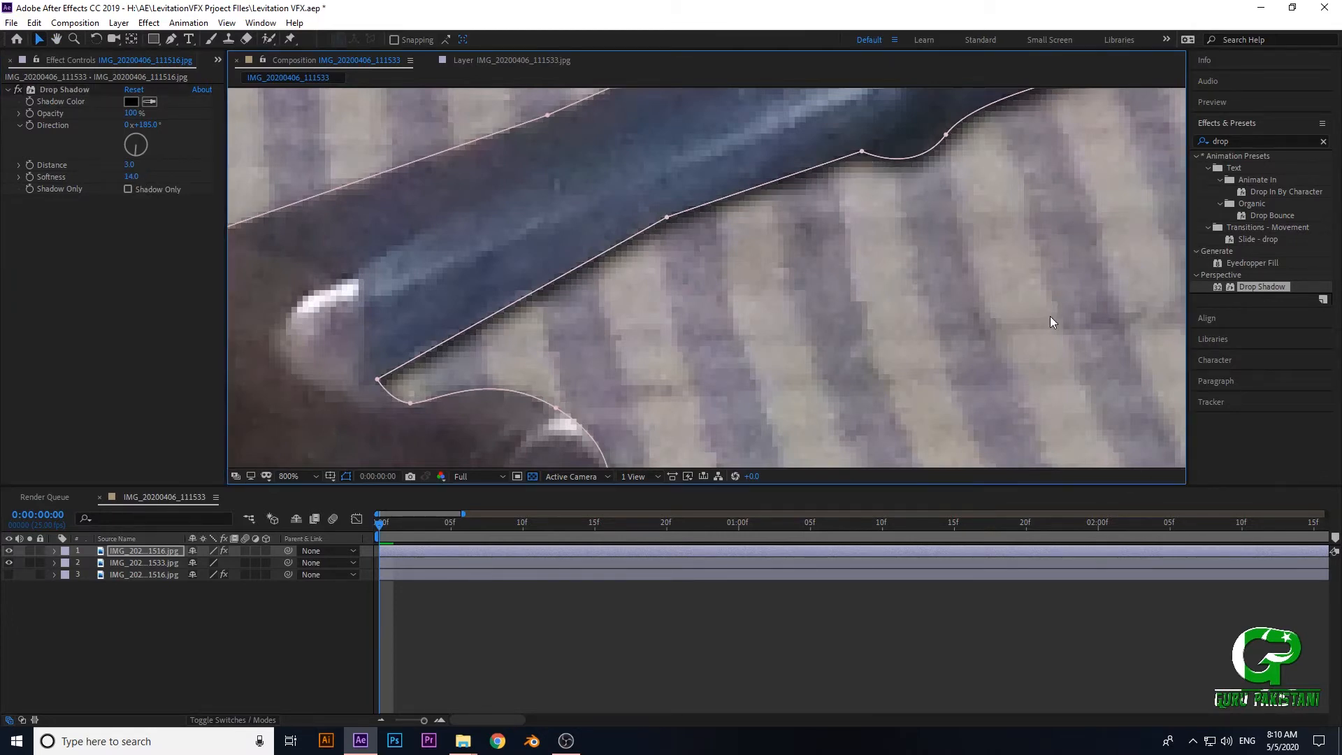
scroll(1050, 316, "down", 3)
left_click(1117, 348)
scroll(850, 328, "up", 4)
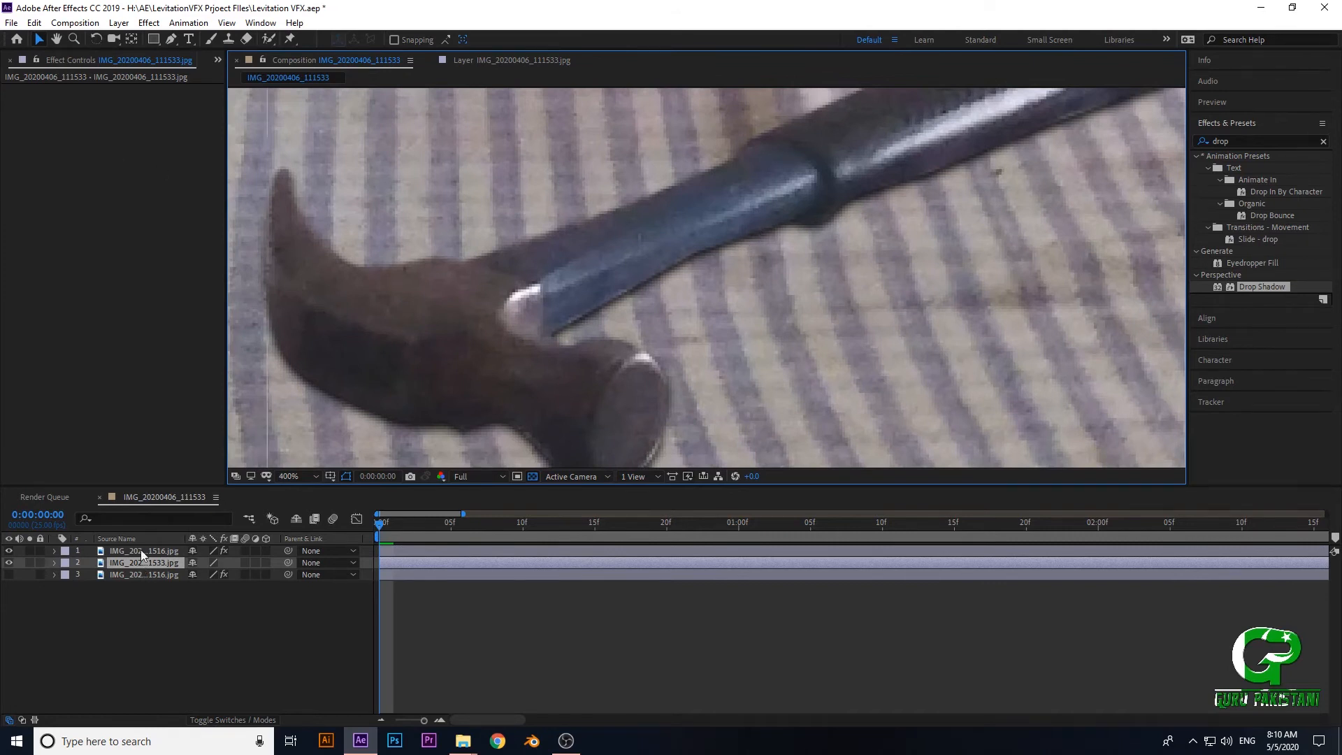
- Select the hammer again and examine its softened shadow in the full scene and close up
left_click(312, 202)
left_click_drag(515, 110, 583, 455)
scroll(583, 447, "down", 2)
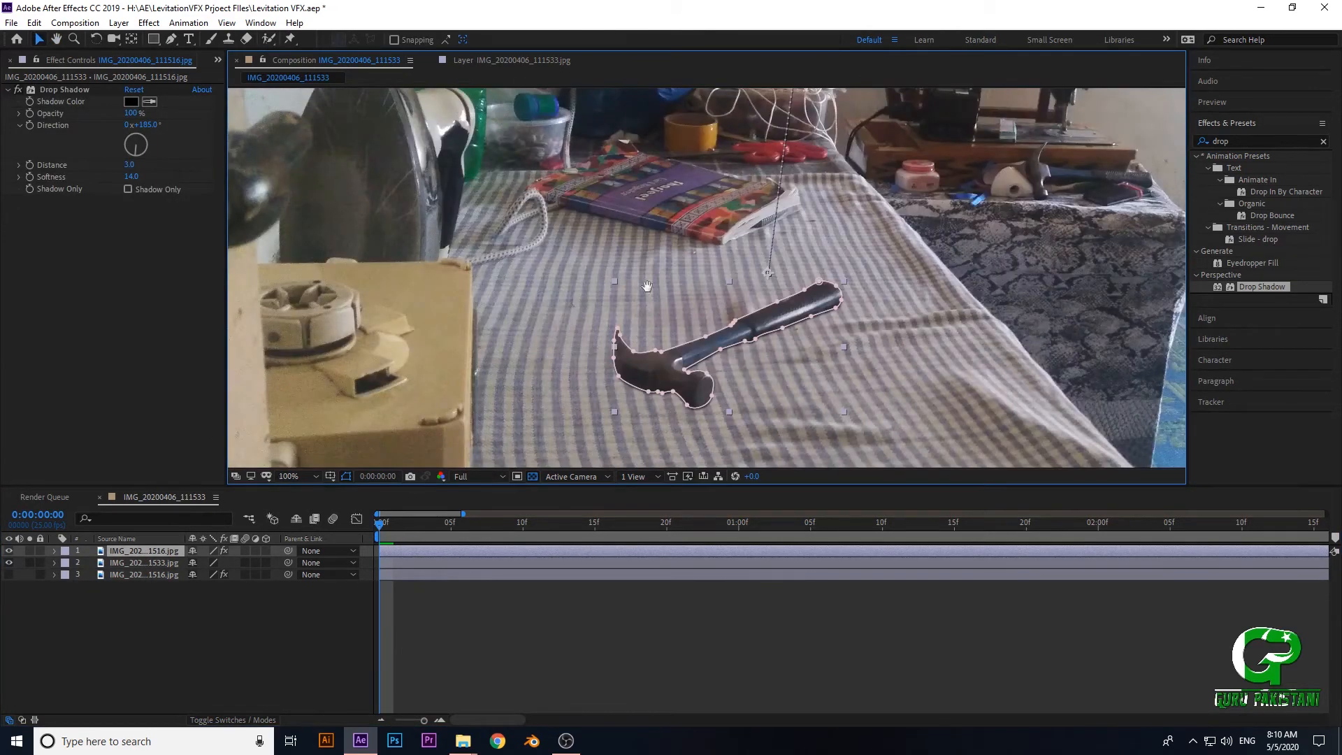
left_click_drag(647, 287, 617, 228)
scroll(622, 238, "up", 2)
left_click_drag(707, 373, 710, 294)
left_click(893, 346)
scroll(769, 345, "up", 2)
scroll(769, 346, "down", 2)
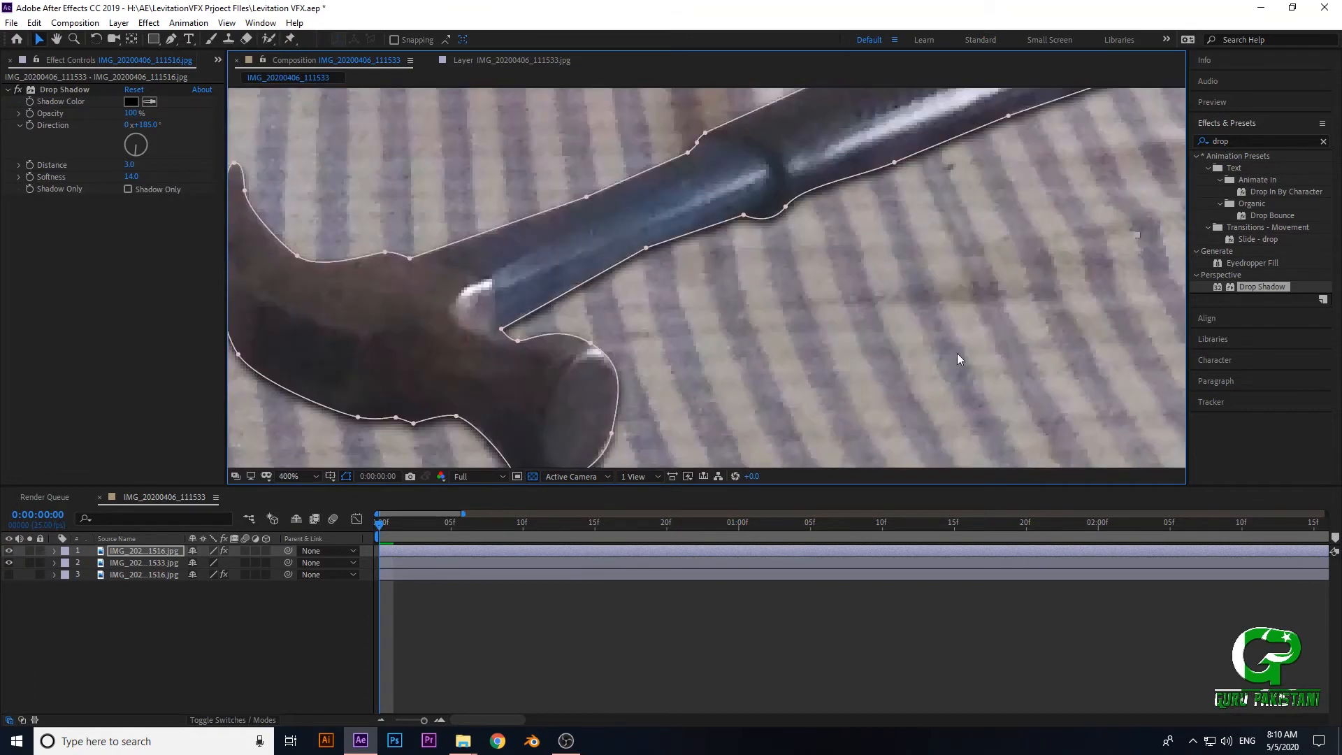
- Set the hammer's Drop Shadow distance to 4 and view the result without the mask outline
left_click(130, 165)
type("4")
left_click(85, 262)
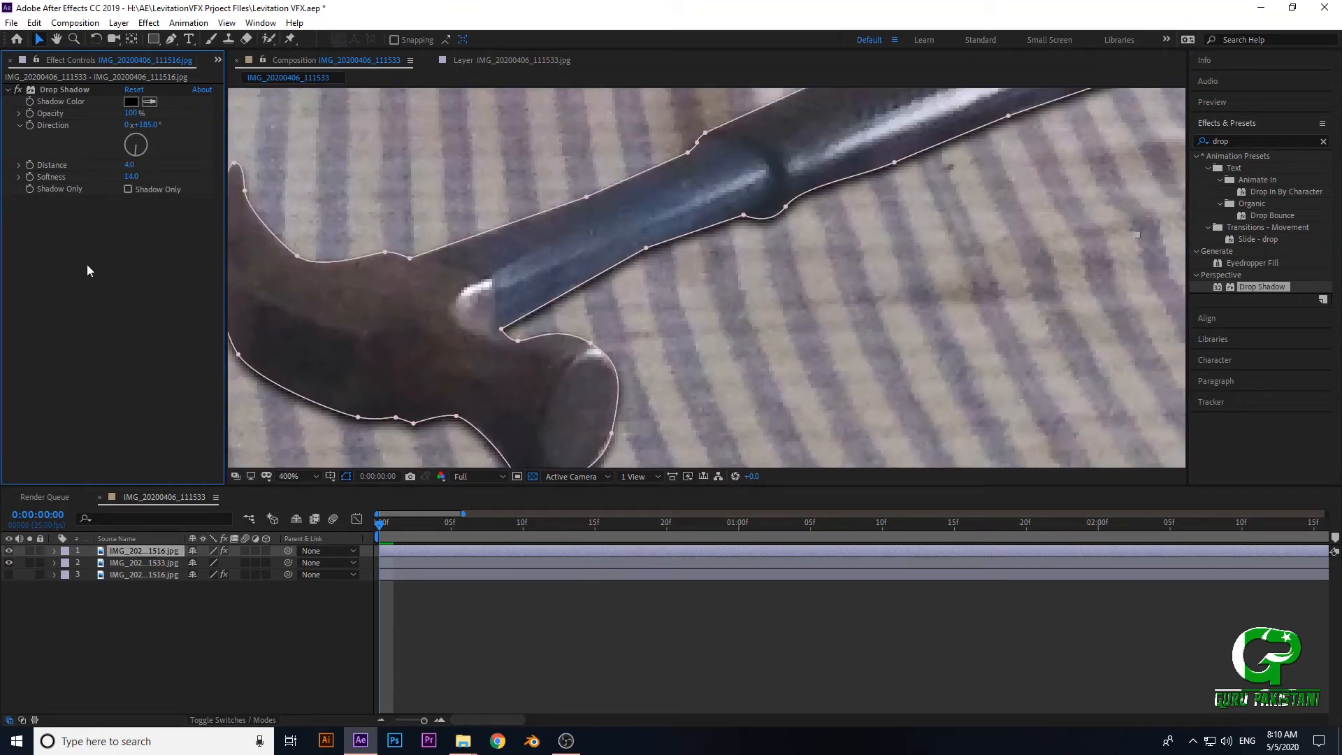
left_click(1124, 362)
scroll(1124, 362, "down", 1)
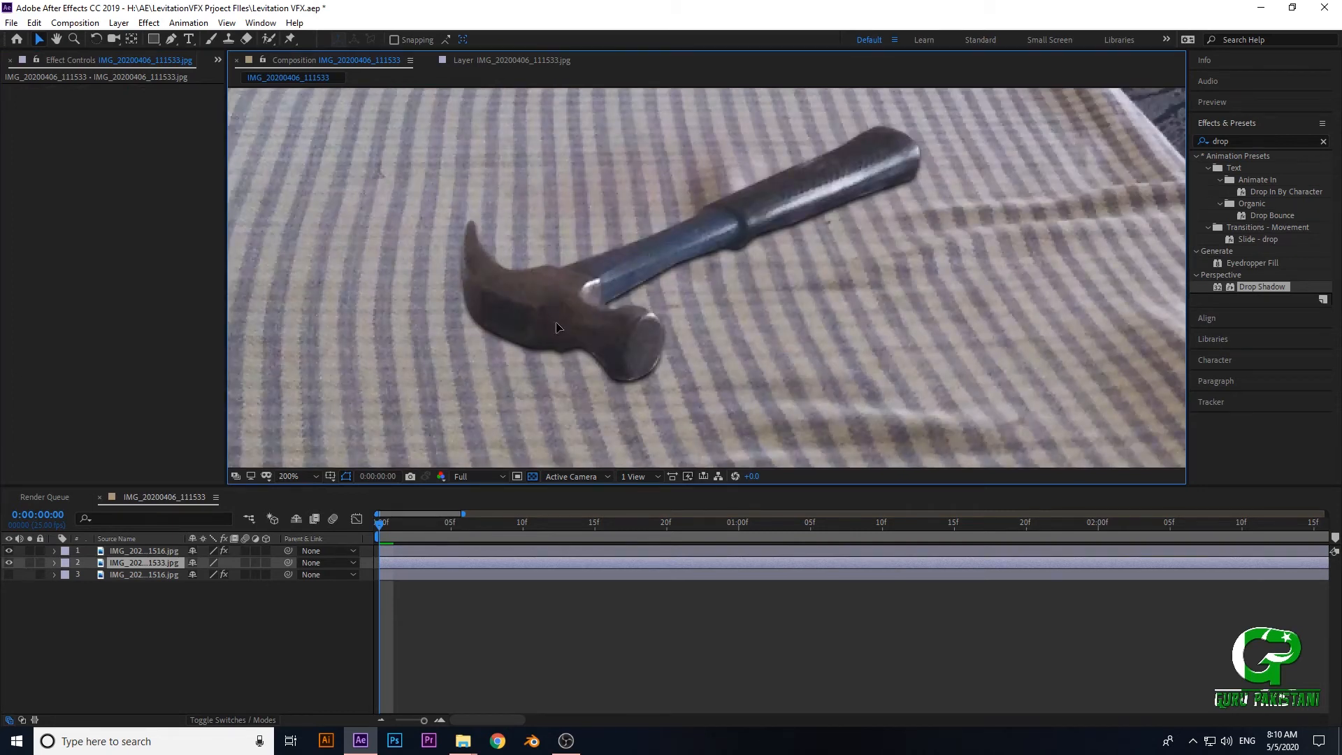
- Examine the hammer's drop shadow without its mask outline, close up and beside the book in the table scene
left_click(105, 550)
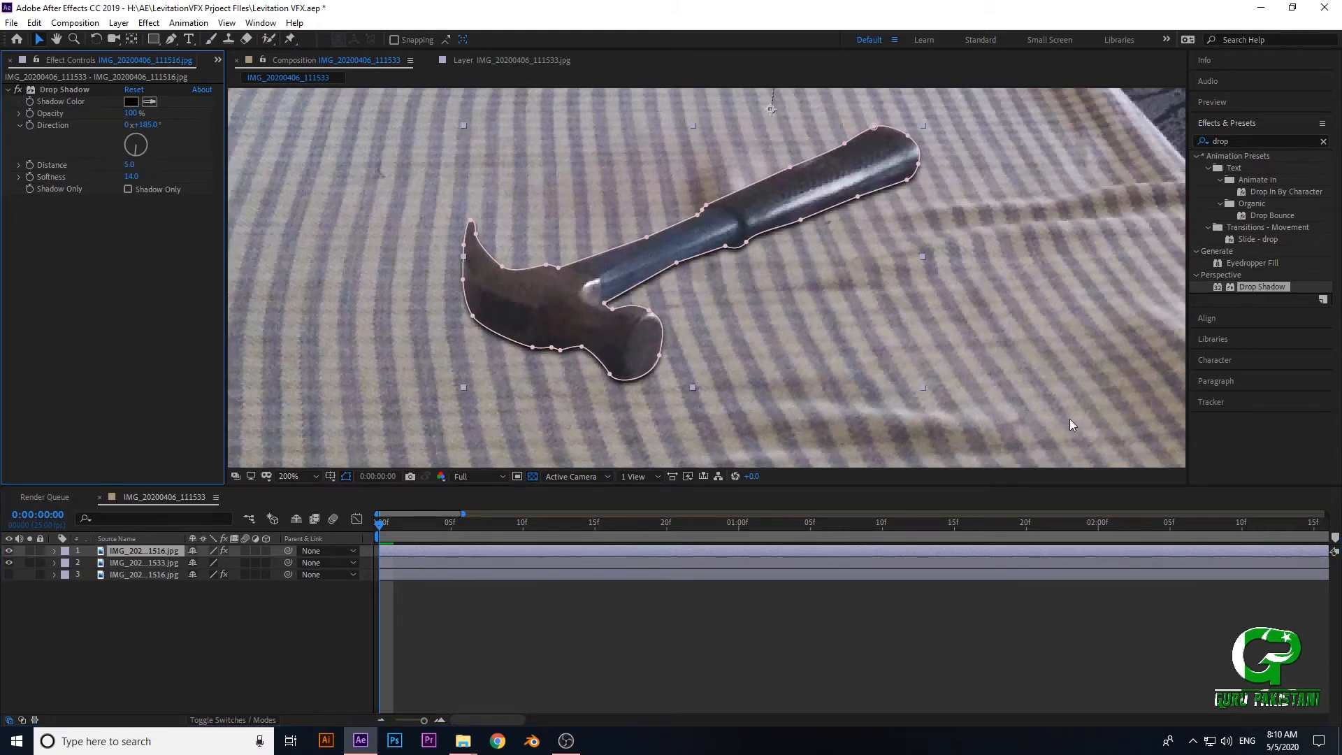
left_click(1076, 400)
key("comma")
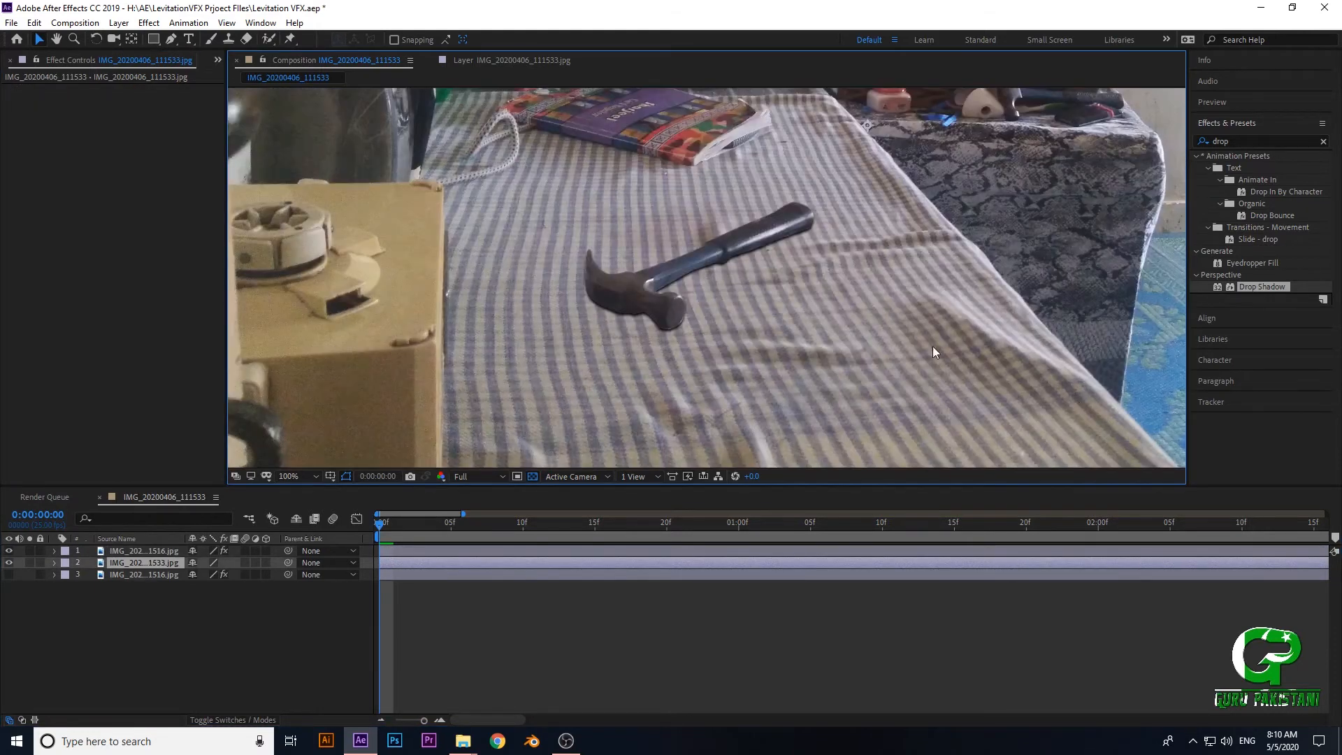
left_click_drag(907, 337, 876, 352)
scroll(731, 329, "up", 1)
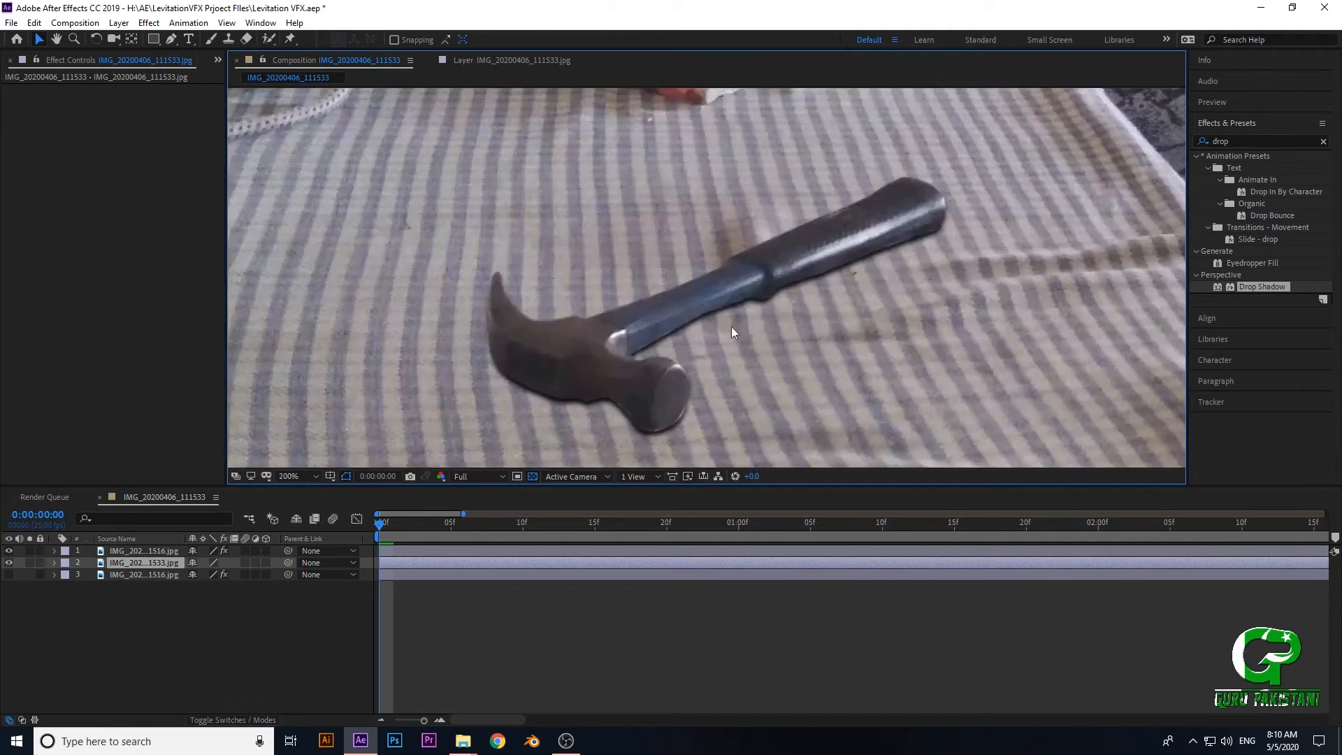
scroll(717, 301, "down", 1)
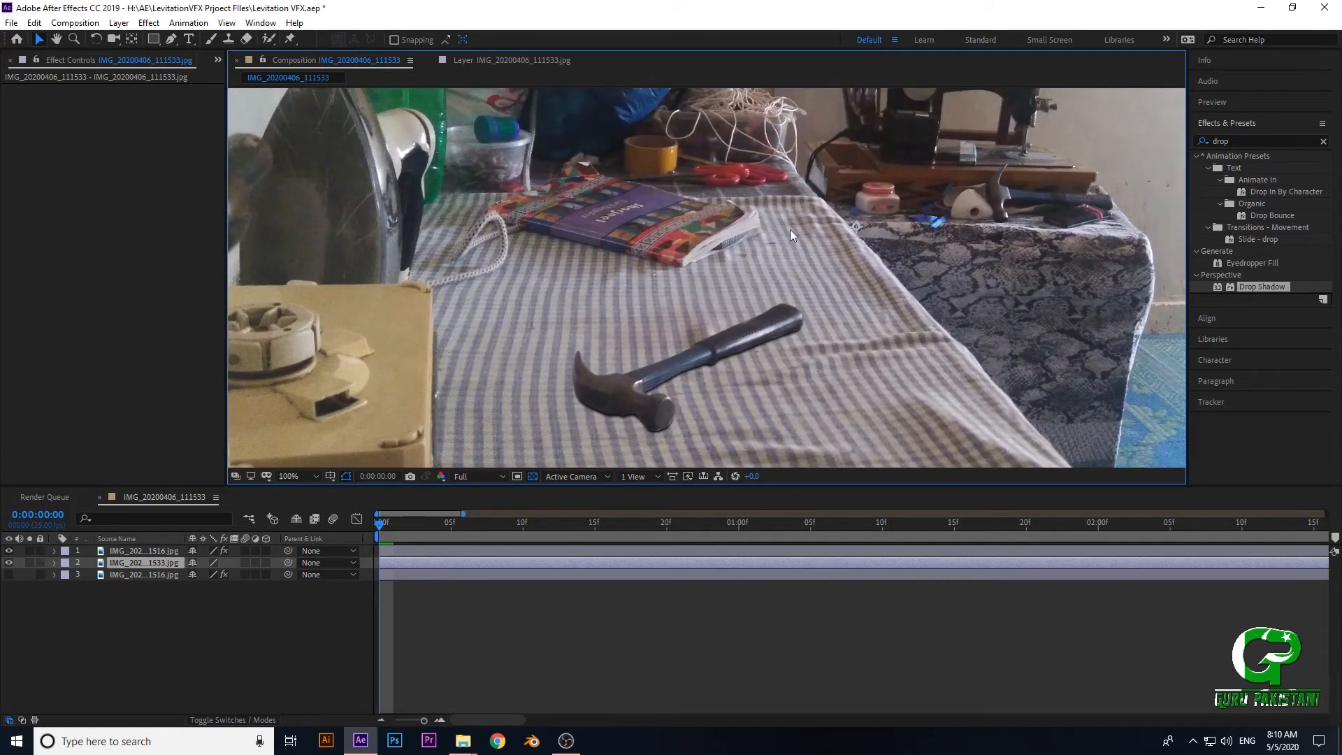
left_click_drag(607, 241, 719, 212)
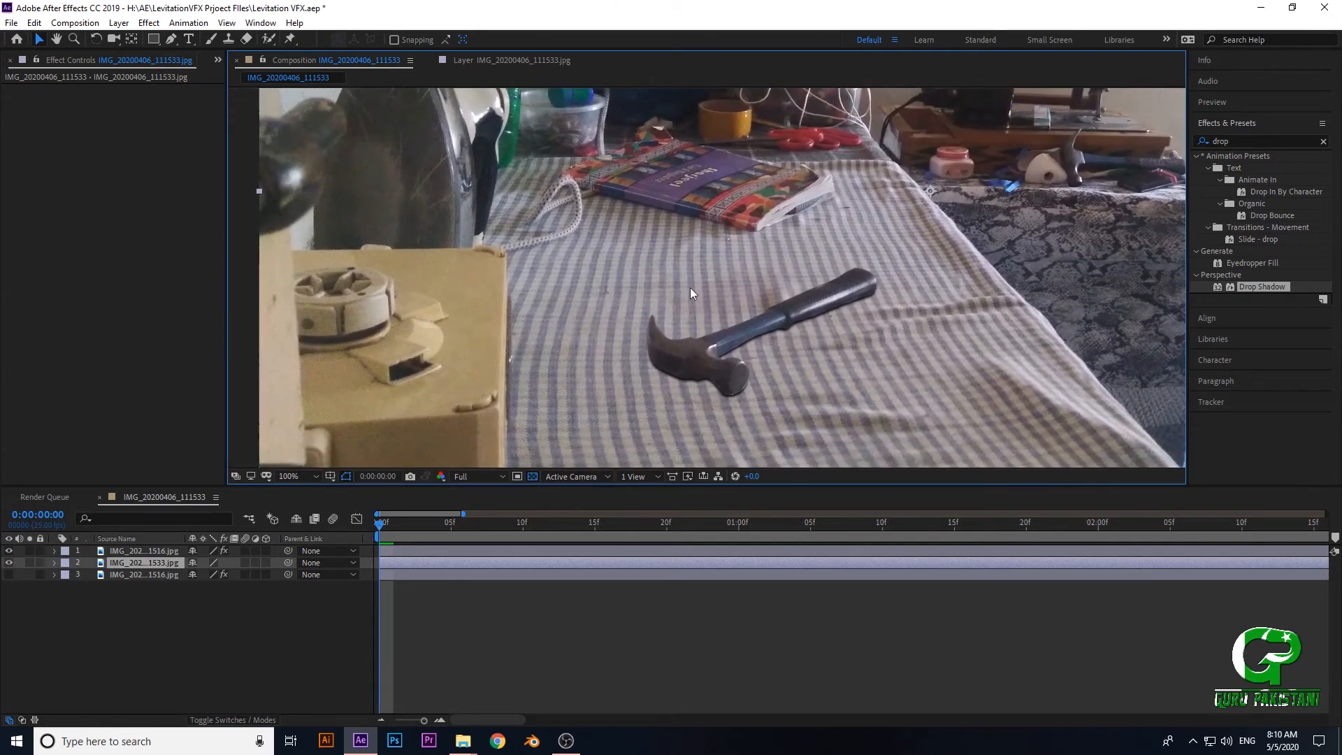
scroll(690, 292, "up", 3)
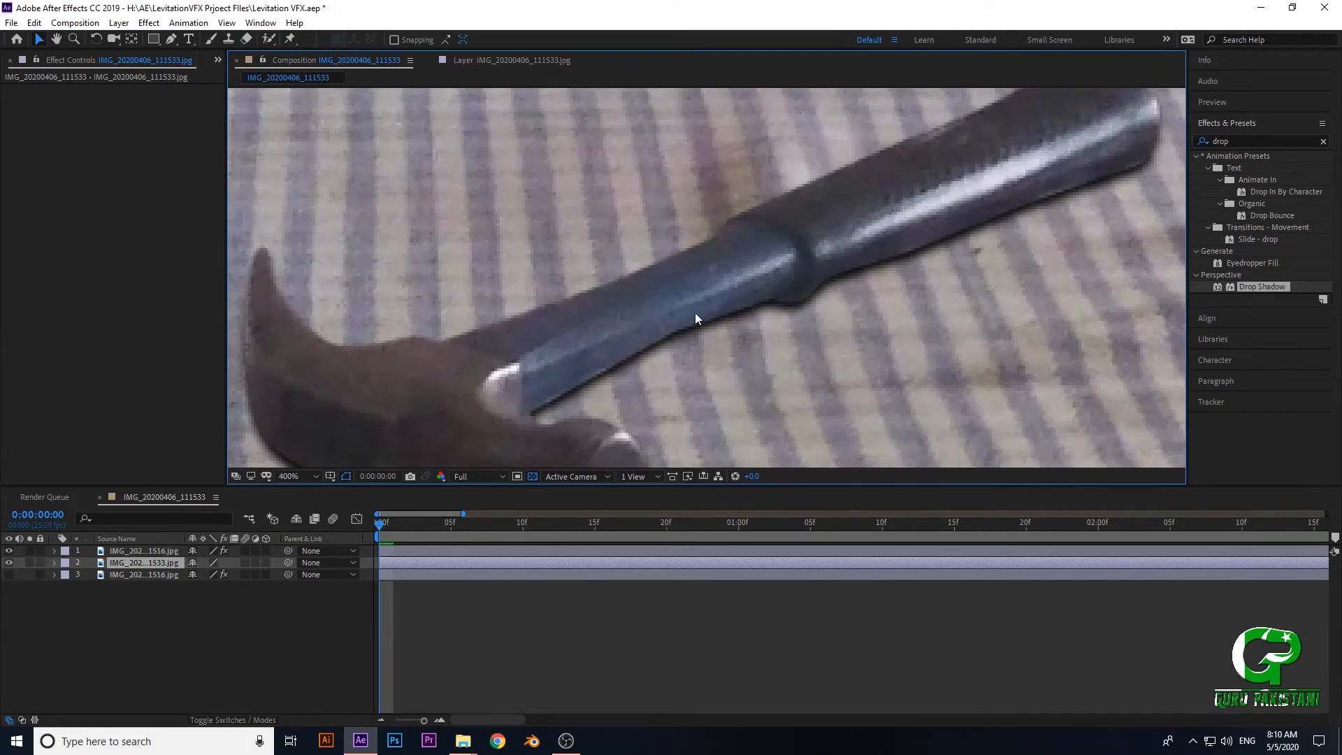
- Try Drop Shadow distances of 3, 1 and 8 on the hammer layer
left_click(129, 551)
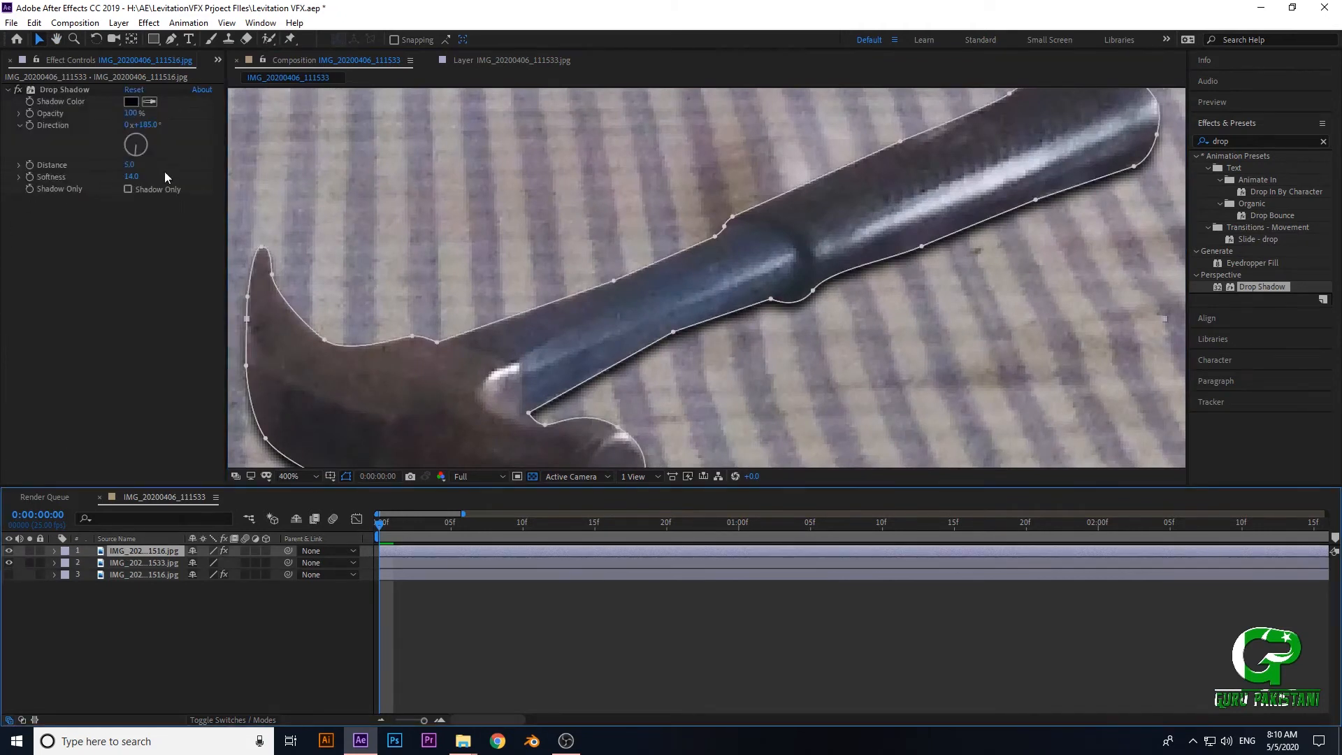
left_click(129, 166)
type("3")
key("Return")
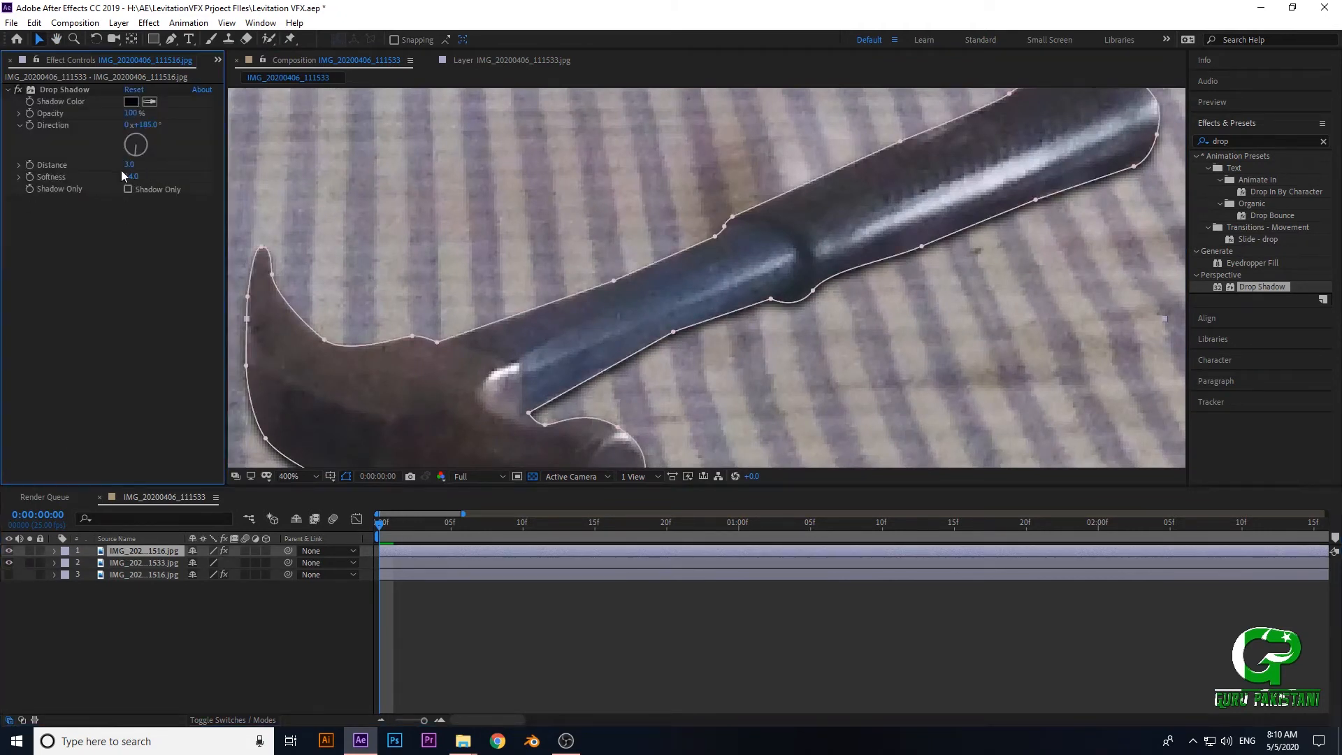
left_click(132, 166)
type("2")
left_click(115, 285)
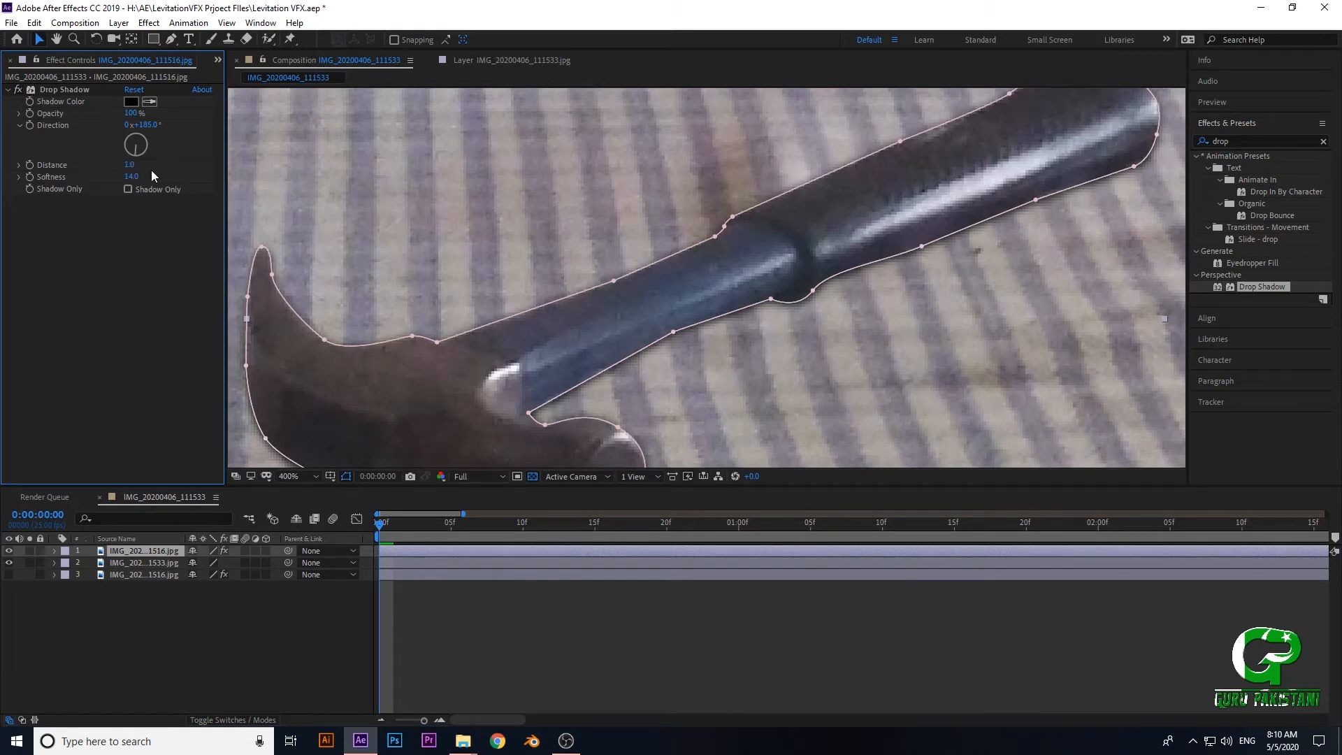
left_click(128, 165)
type("8")
left_click(94, 313)
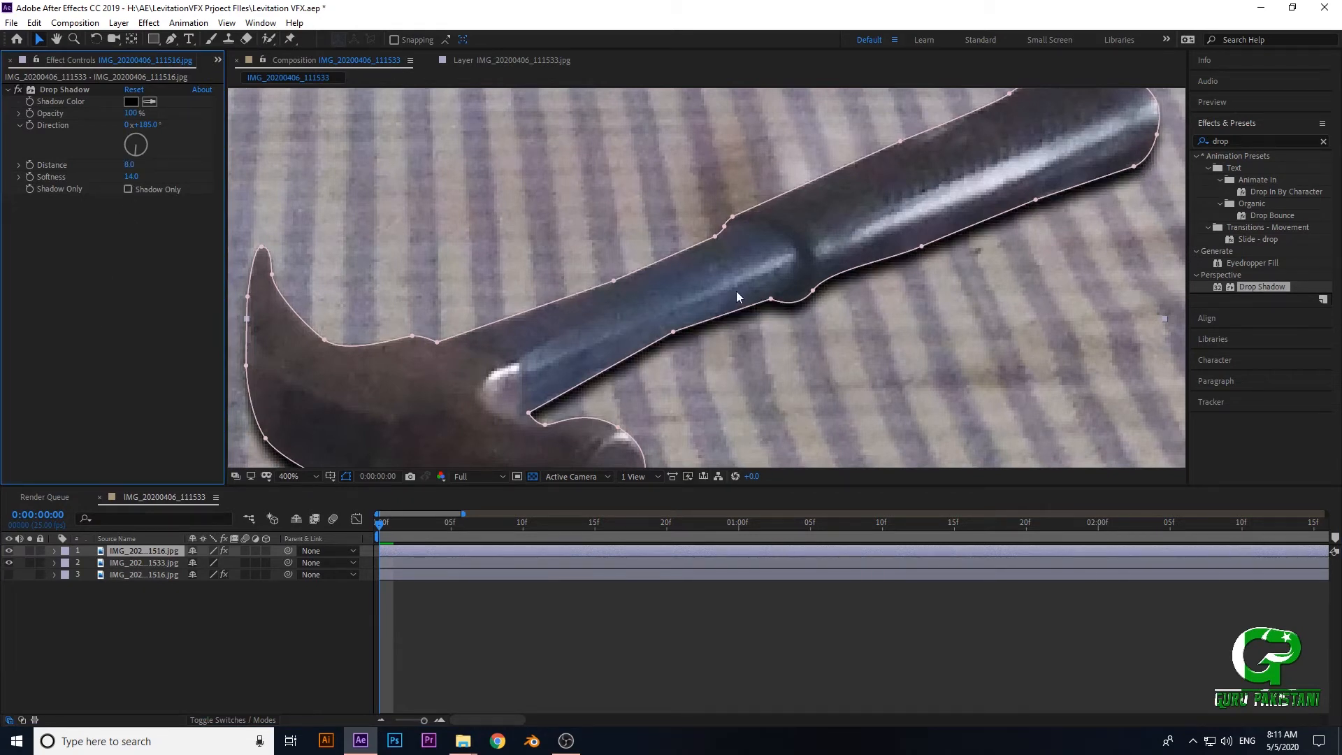
- Set the hammer's Drop Shadow distance to 5
scroll(735, 291, "down", 1)
left_click(130, 166)
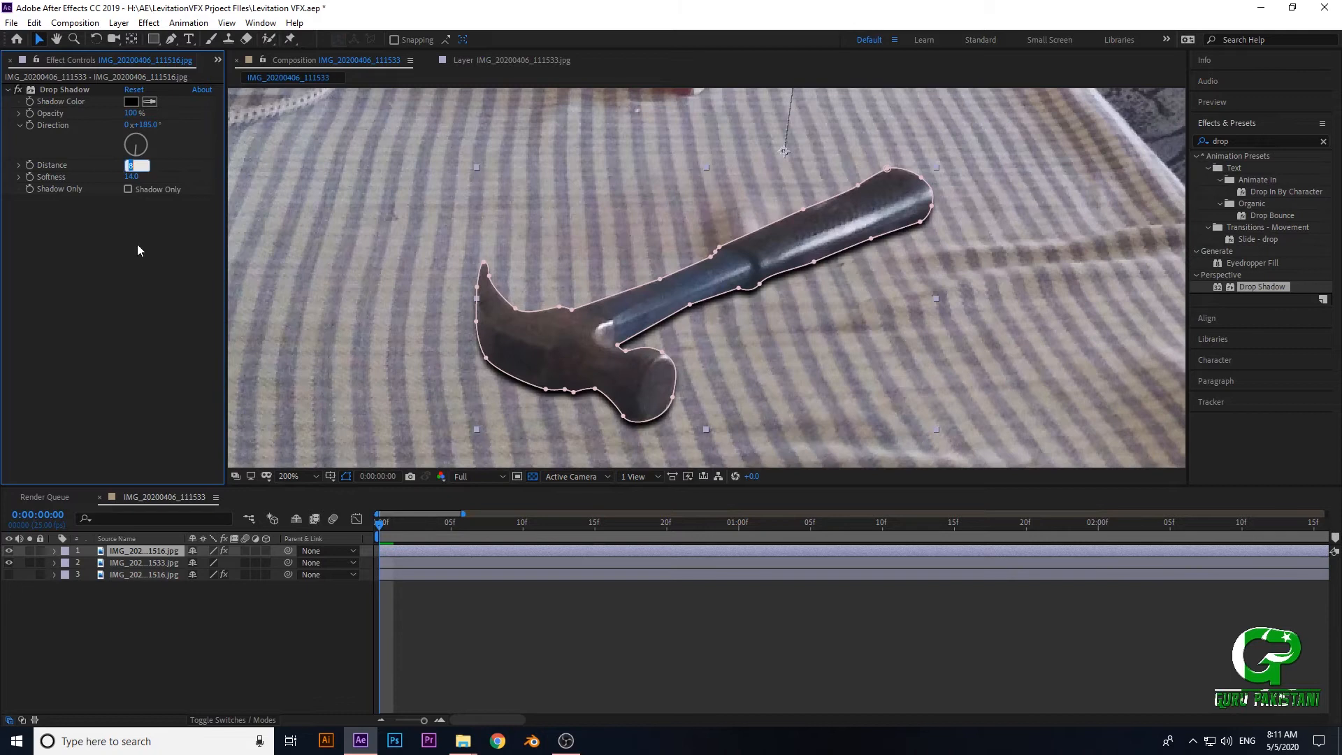
type("5")
left_click(140, 250)
- Compare the hammer's shadow with the book's natural shadow on the tablecloth, in the full scene and close up
scroll(660, 233, "down", 4)
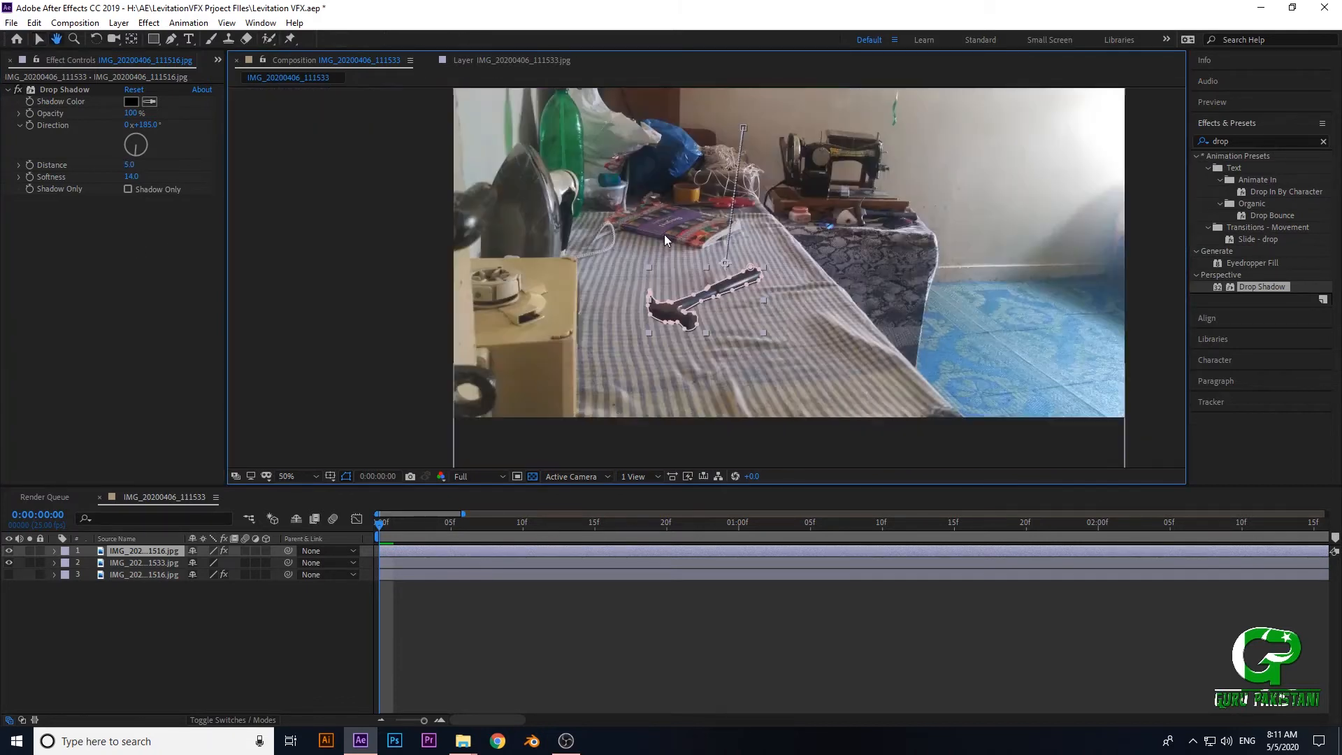
left_click_drag(652, 319, 608, 282)
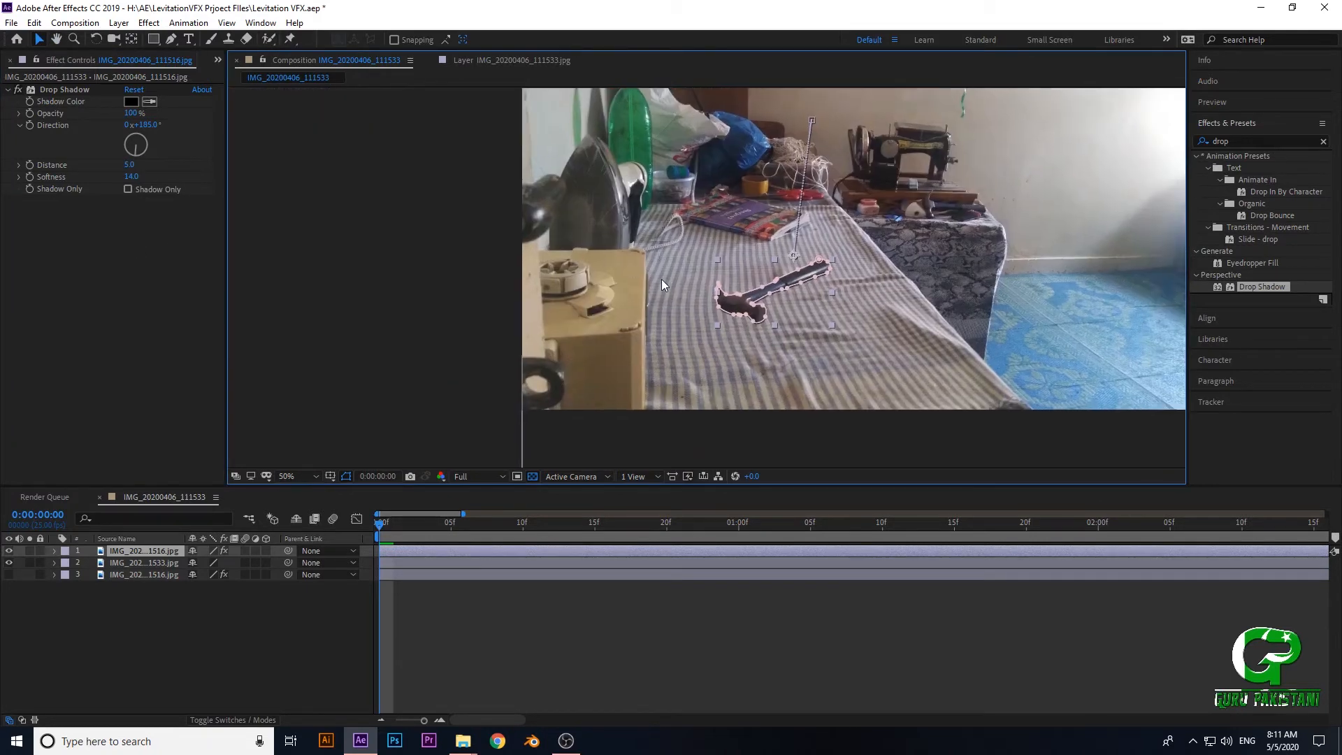
scroll(661, 278, "up", 1)
left_click_drag(781, 159, 712, 183)
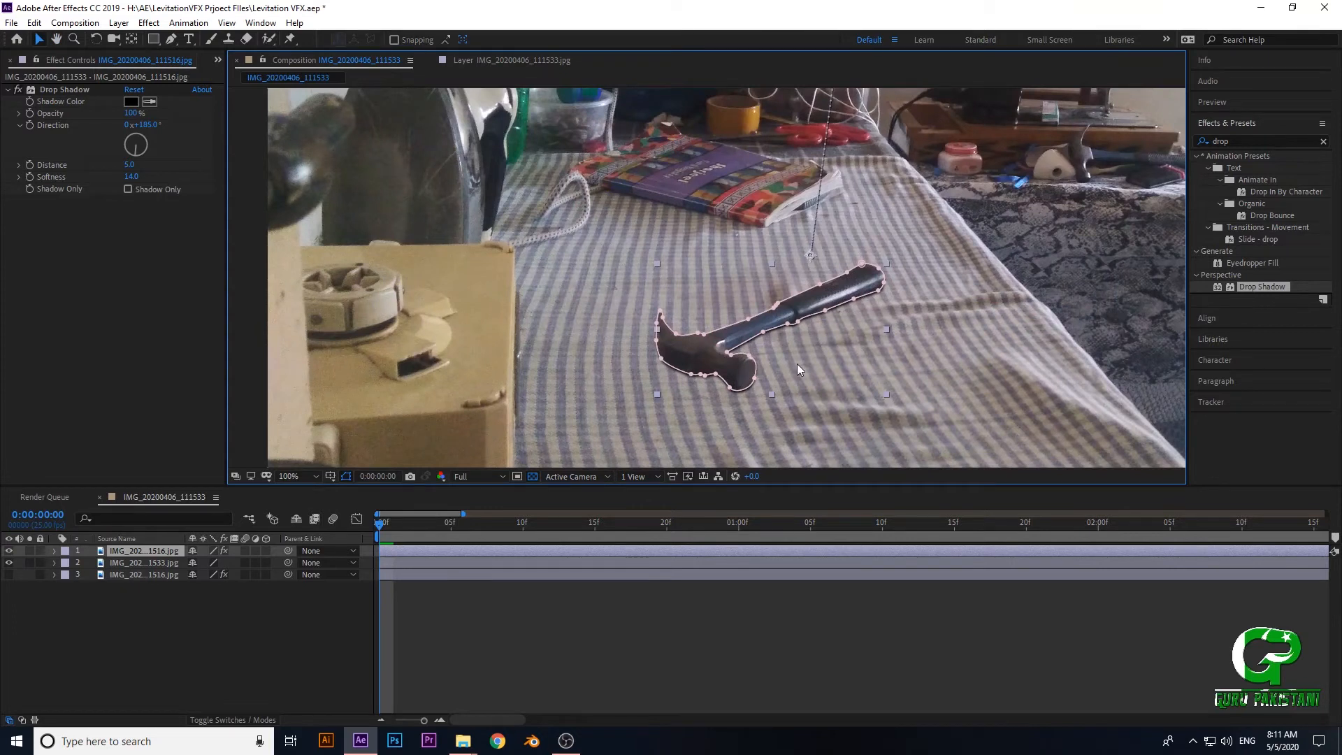
left_click_drag(795, 367, 761, 371)
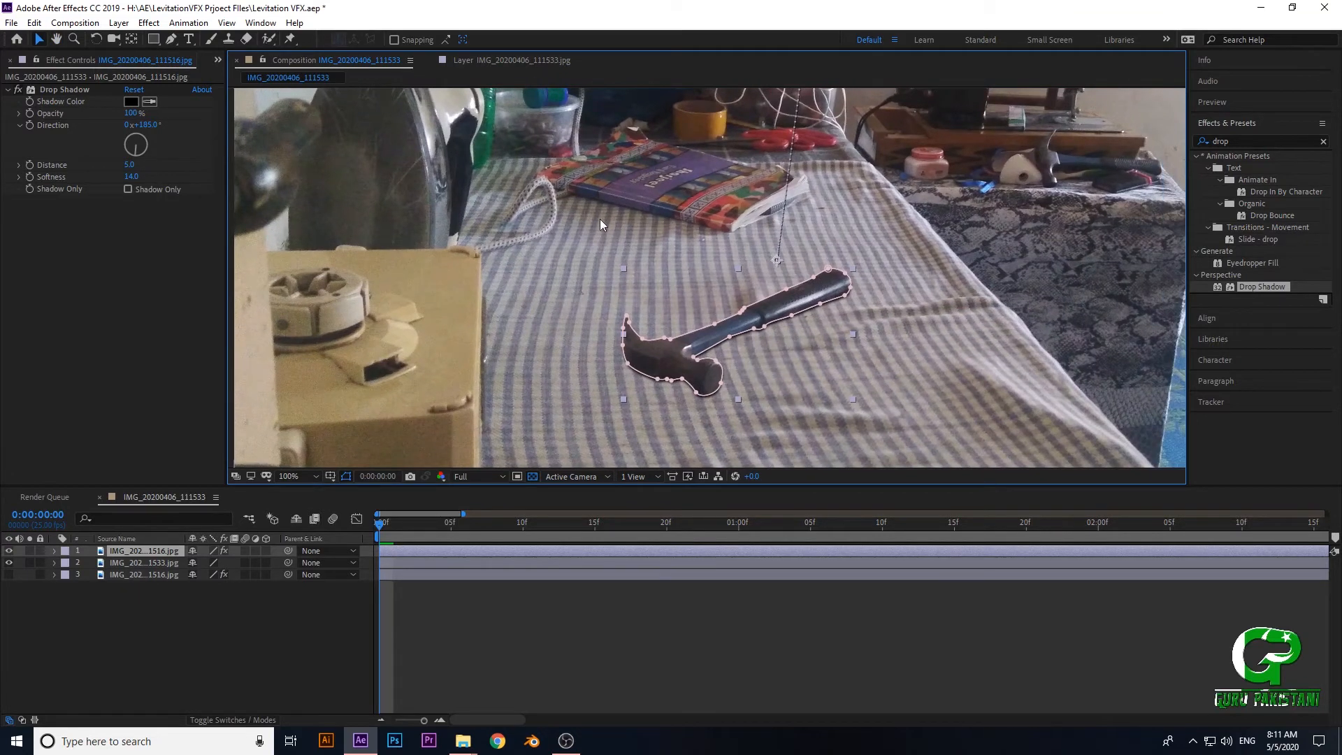
scroll(679, 348, "up", 1)
left_click_drag(680, 348, 689, 402)
left_click_drag(672, 266, 707, 311)
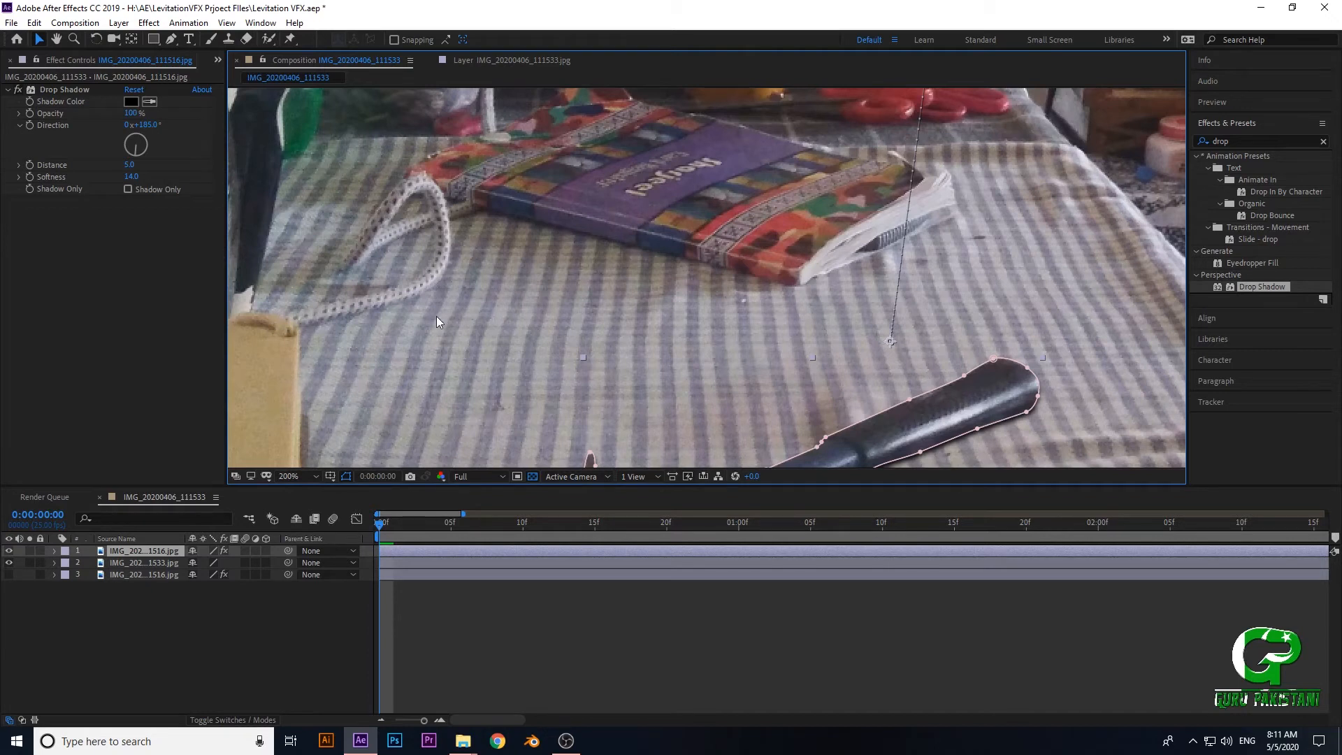
left_click_drag(696, 354, 654, 200)
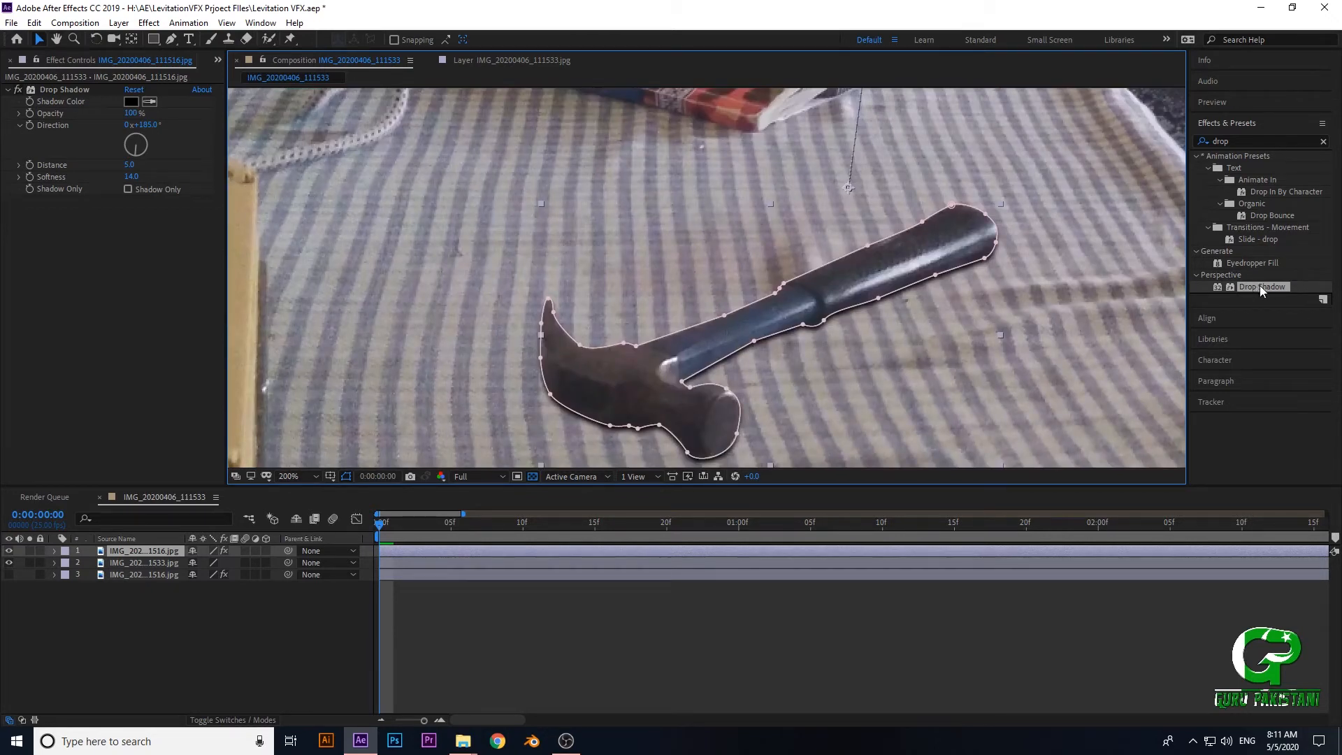
- Apply a second Drop Shadow effect to the hammer layer and check the hammer's edge close up
left_click(134, 551)
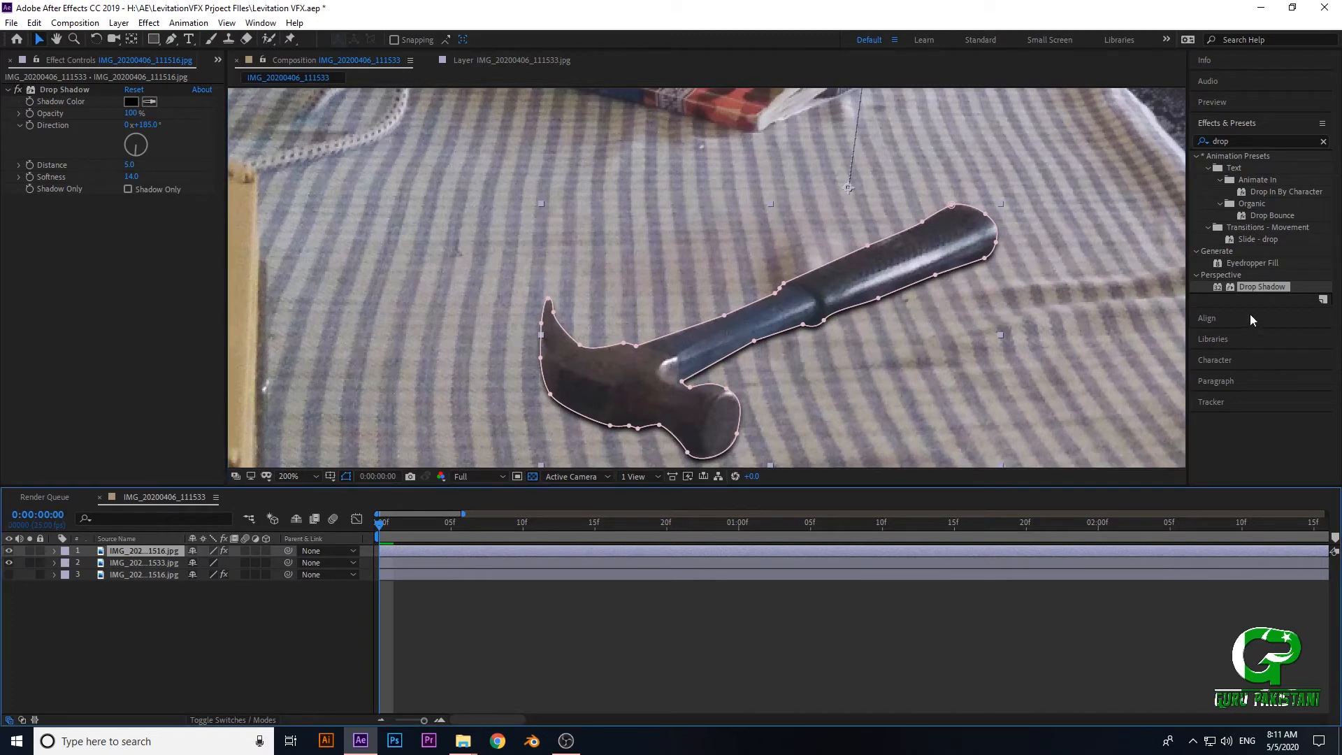
double_click(1261, 286)
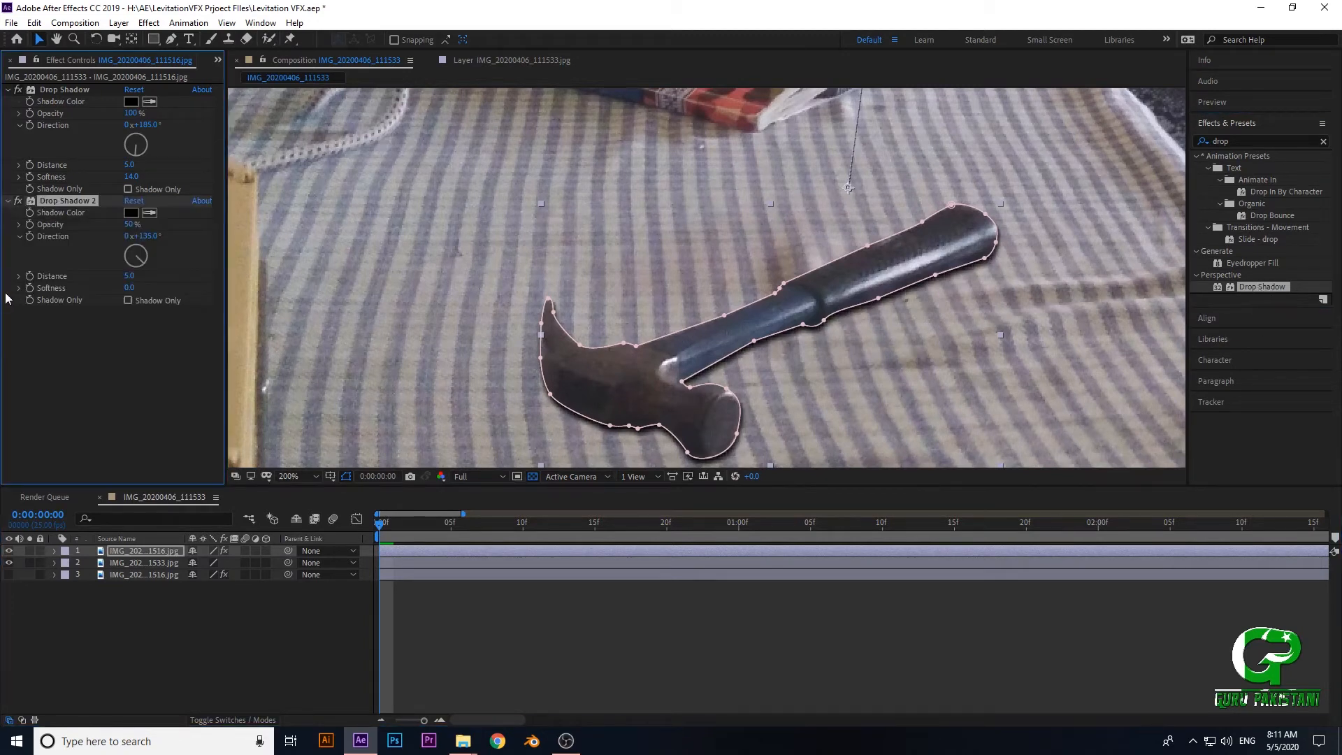
left_click_drag(598, 363, 552, 305)
key("period")
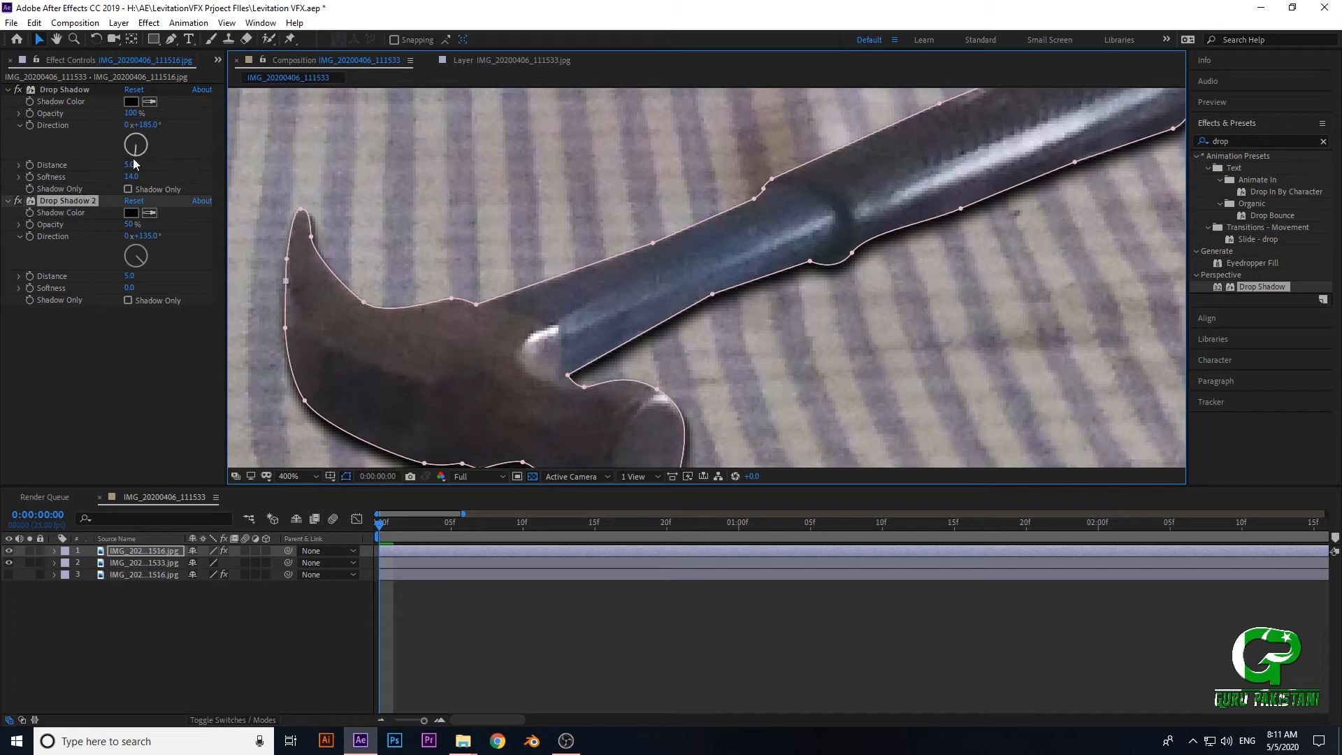
- Set the second Drop Shadow's direction to 217° and its distance to 45, using the book's shadow as reference
scroll(648, 287, "down", 1)
left_click_drag(636, 312, 655, 467)
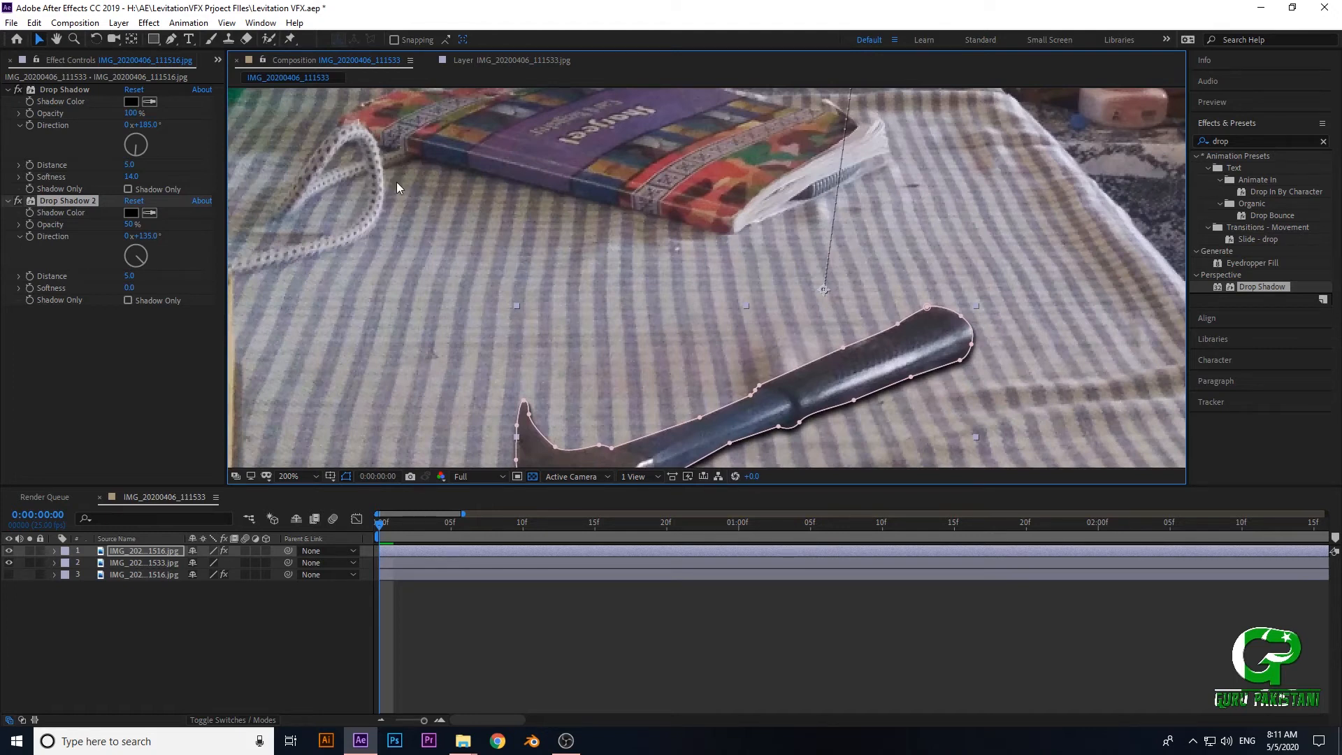
left_click_drag(526, 345, 649, 289)
scroll(482, 225, "up", 1)
scroll(602, 305, "down", 1)
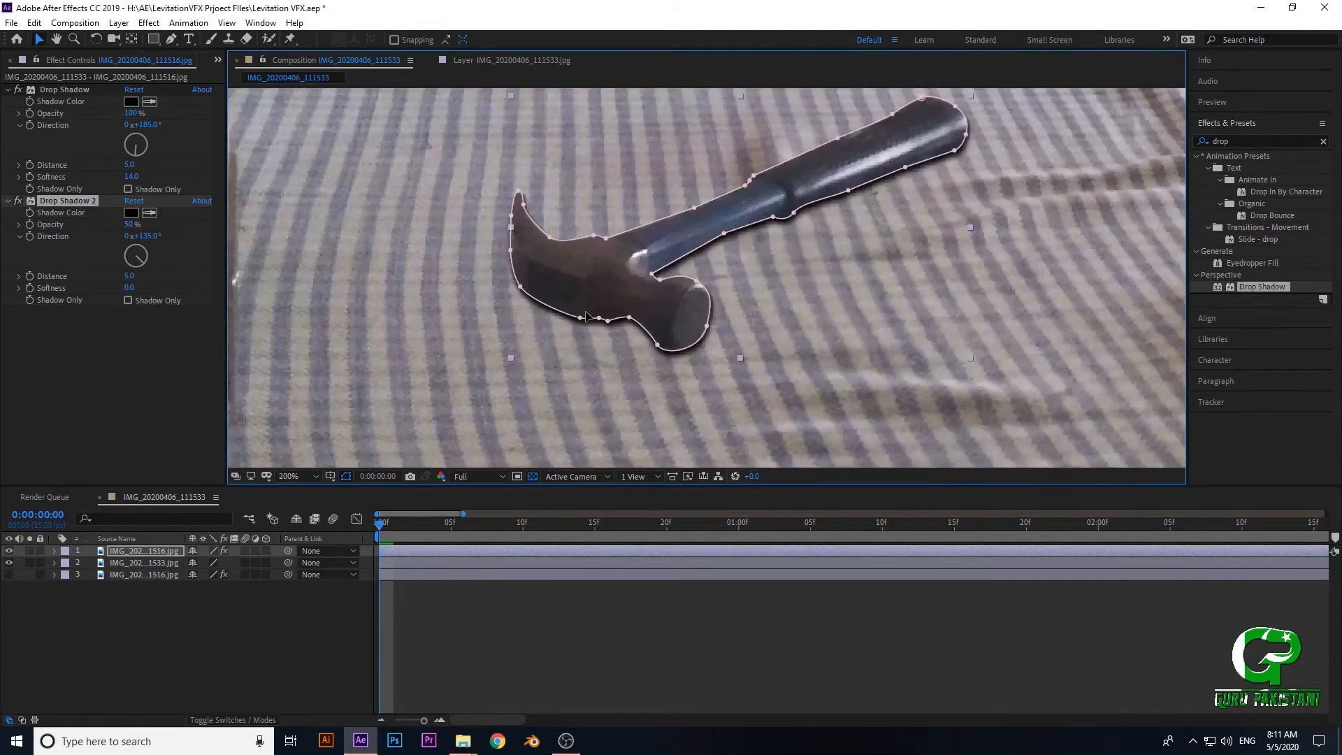
left_click_drag(140, 264, 129, 265)
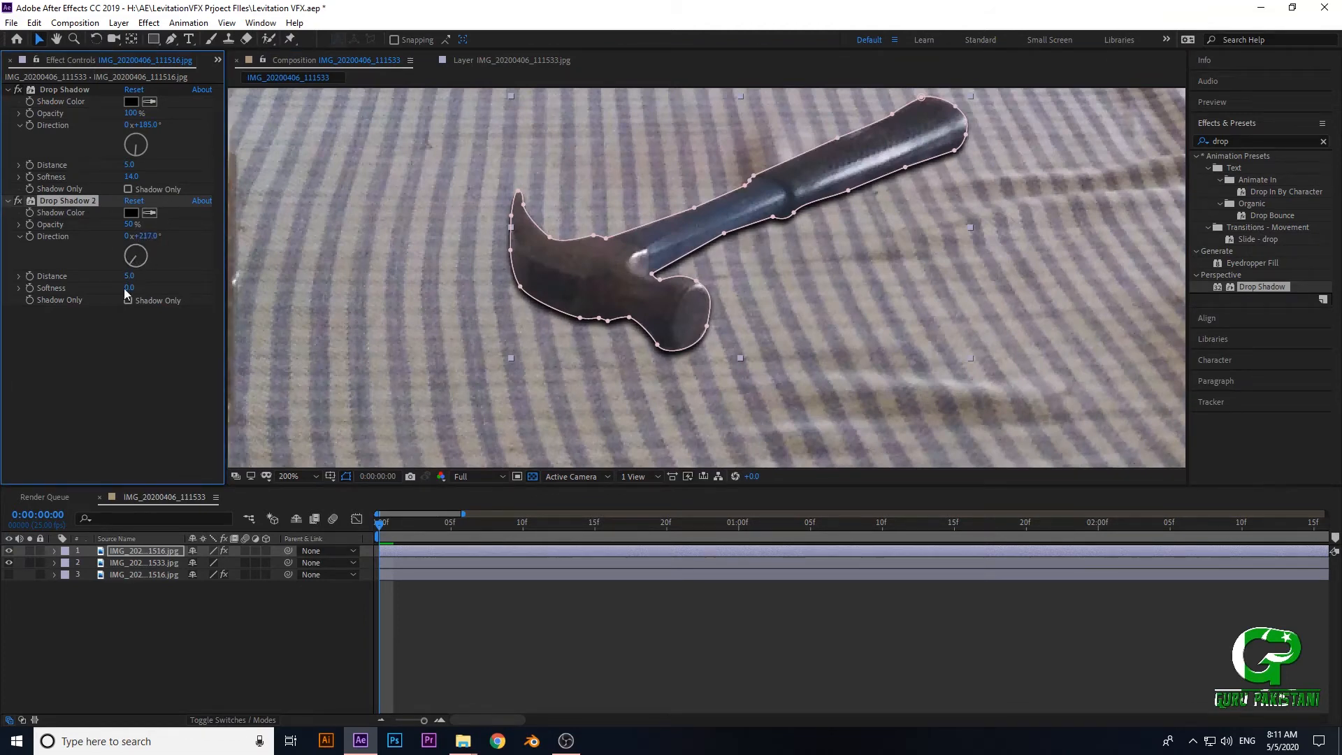
left_click_drag(130, 276, 156, 278)
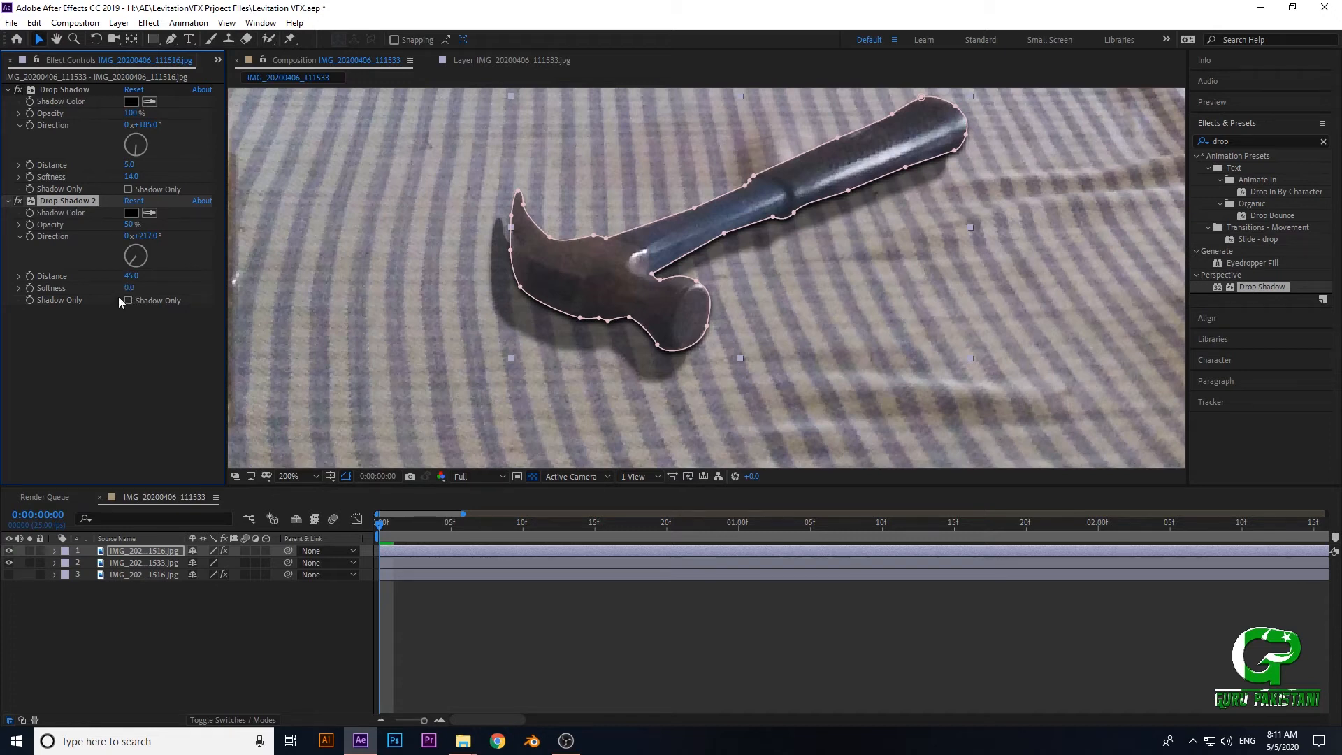
- Set the second Drop Shadow's softness to 129 and compare the result with the book's shadow
left_click_drag(132, 292, 219, 290)
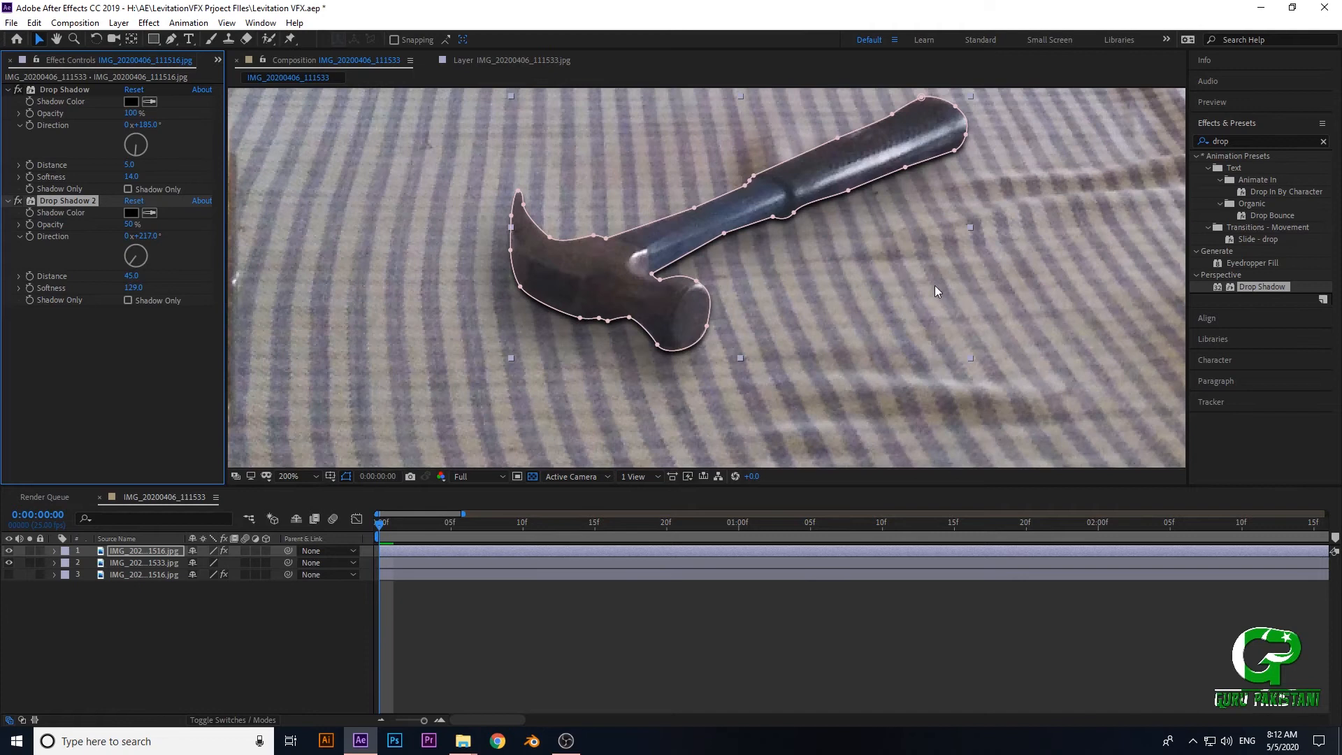
scroll(934, 322, "down", 2)
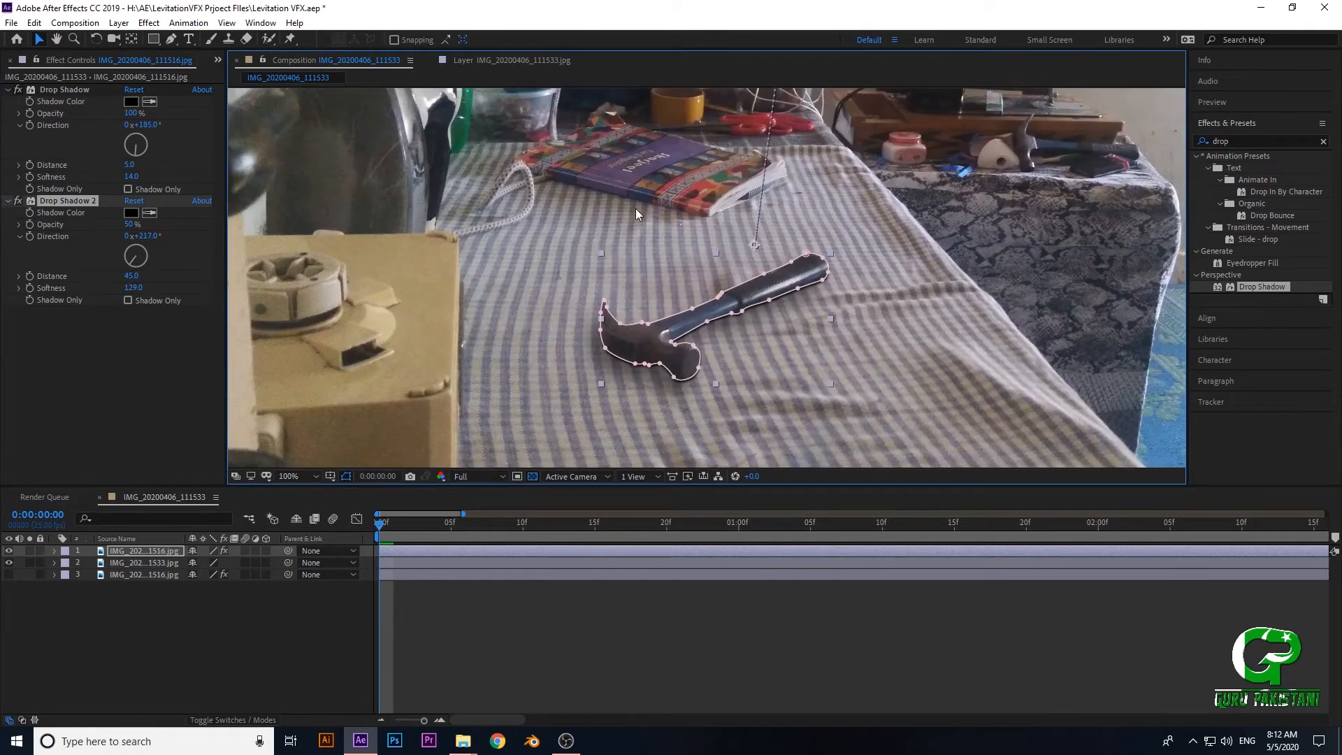
scroll(669, 287, "up", 2)
left_click_drag(670, 299, 725, 364)
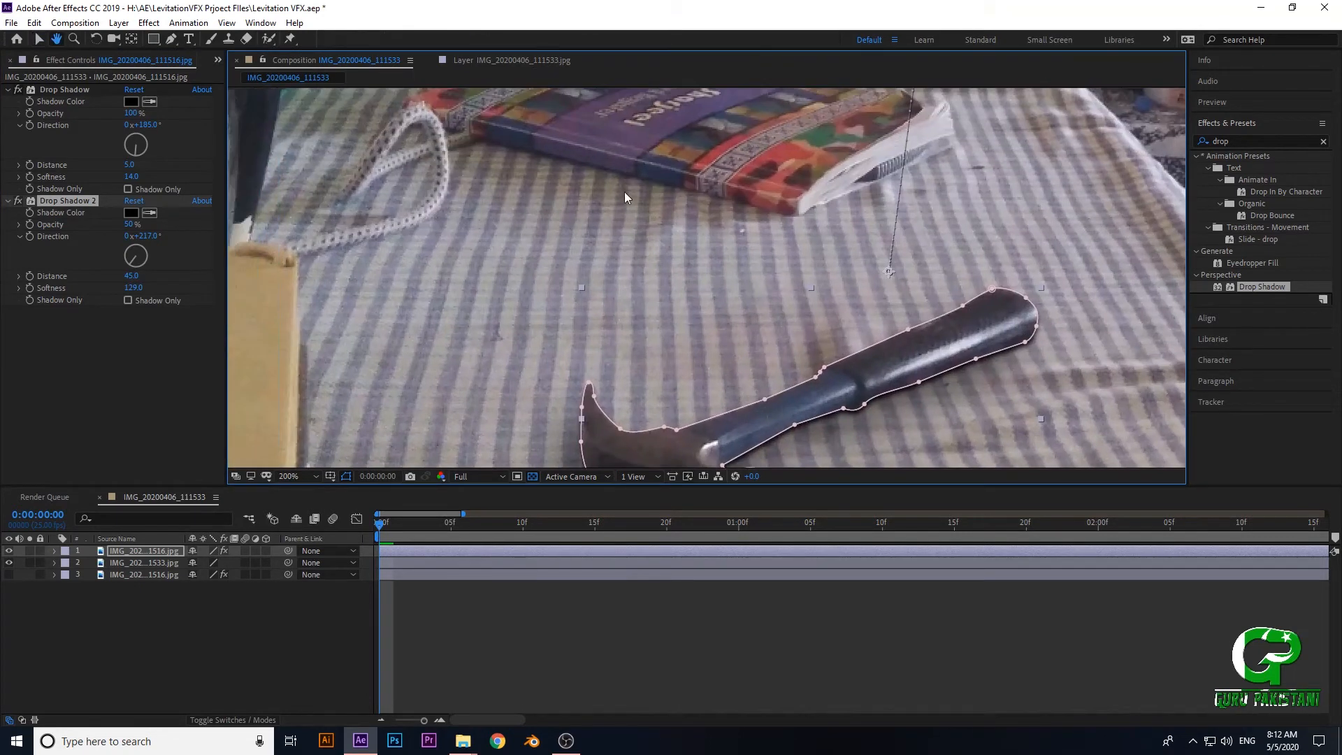
scroll(593, 245, "down", 1)
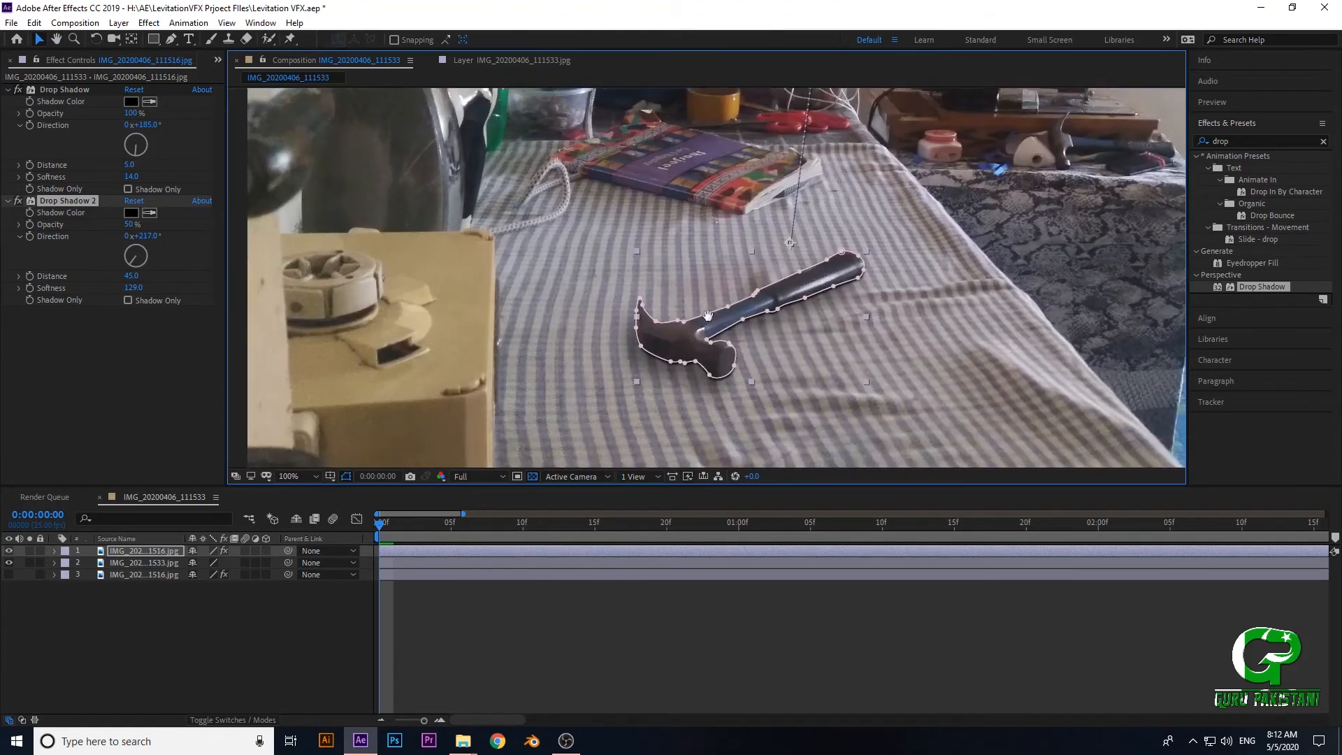
mouse_move(635, 306)
left_mouse_down()
mouse_move(637, 291)
mouse_move(655, 332)
mouse_move(634, 288)
left_mouse_up()
scroll(634, 292, "up", 2)
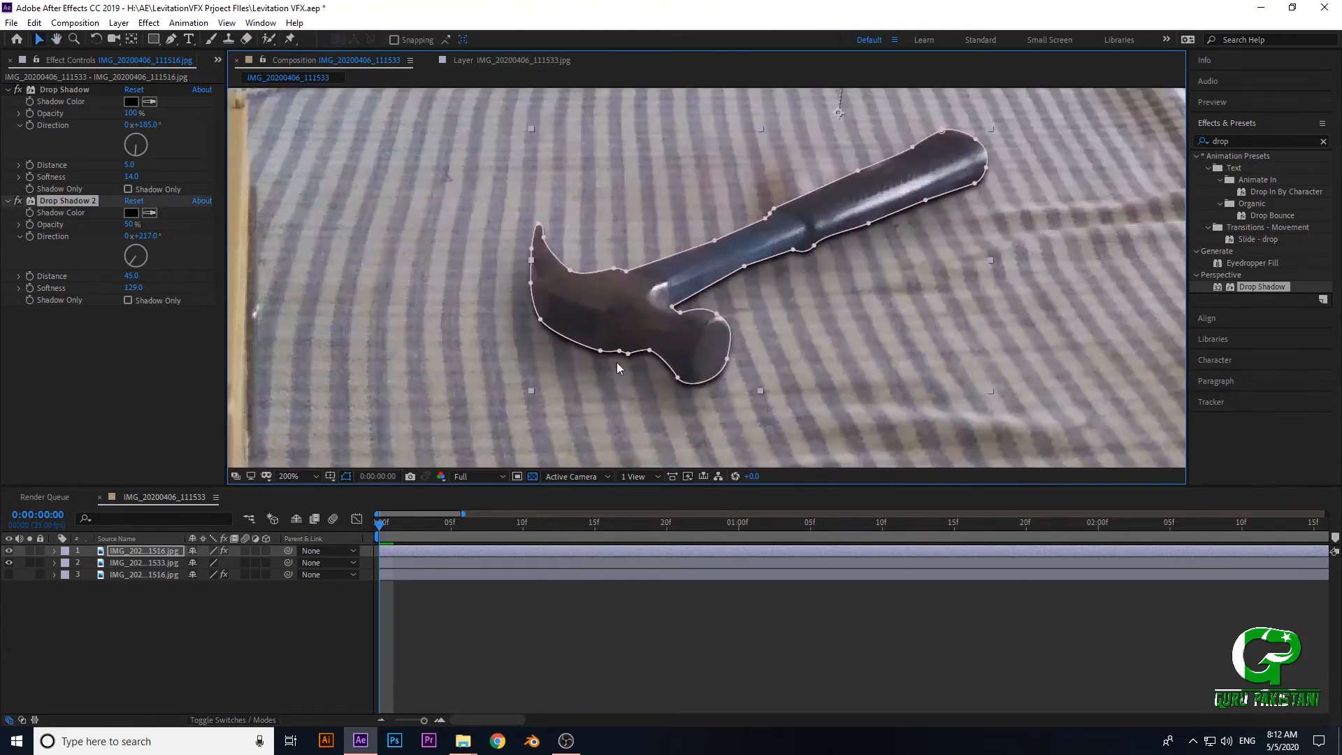
- Set the second Drop Shadow's opacity to 41% and inspect the shadow around the hammer head
left_click_drag(133, 225, 122, 226)
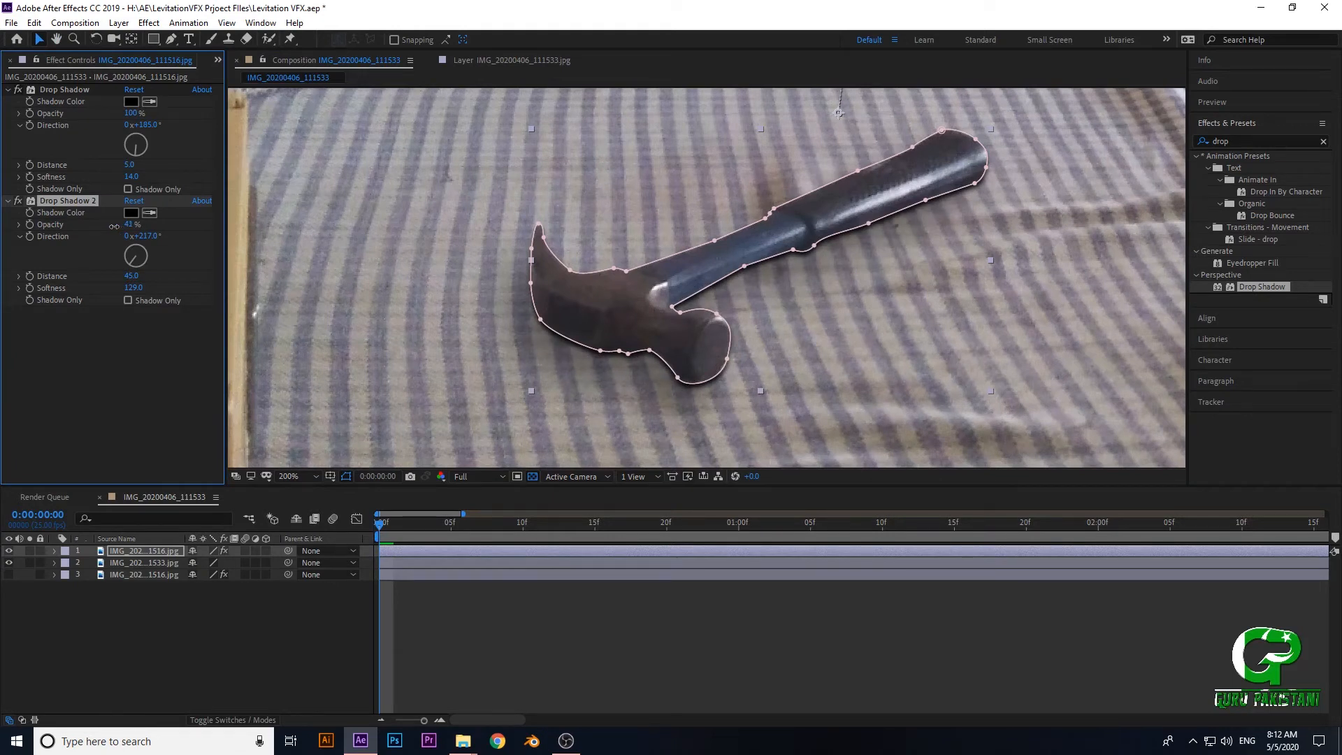
left_click_drag(704, 244, 793, 256)
left_click_drag(777, 315, 783, 287)
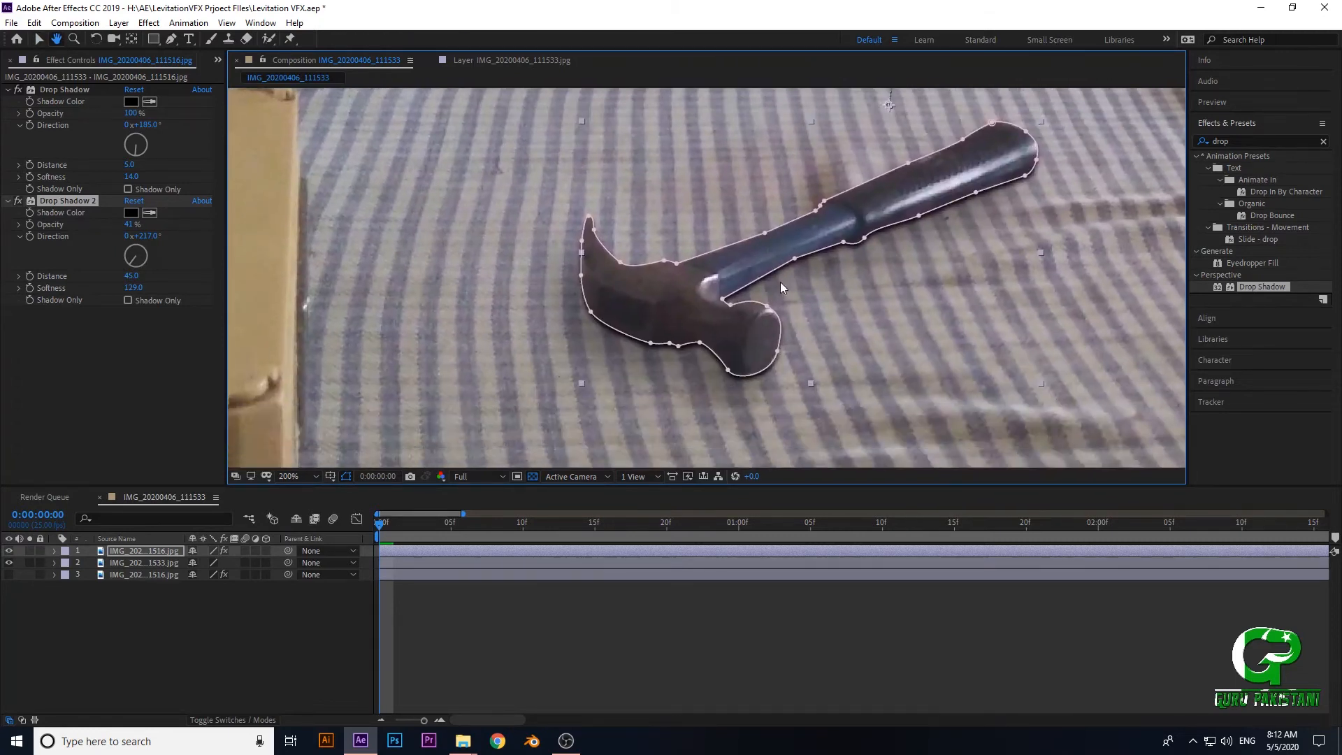
left_click(131, 213)
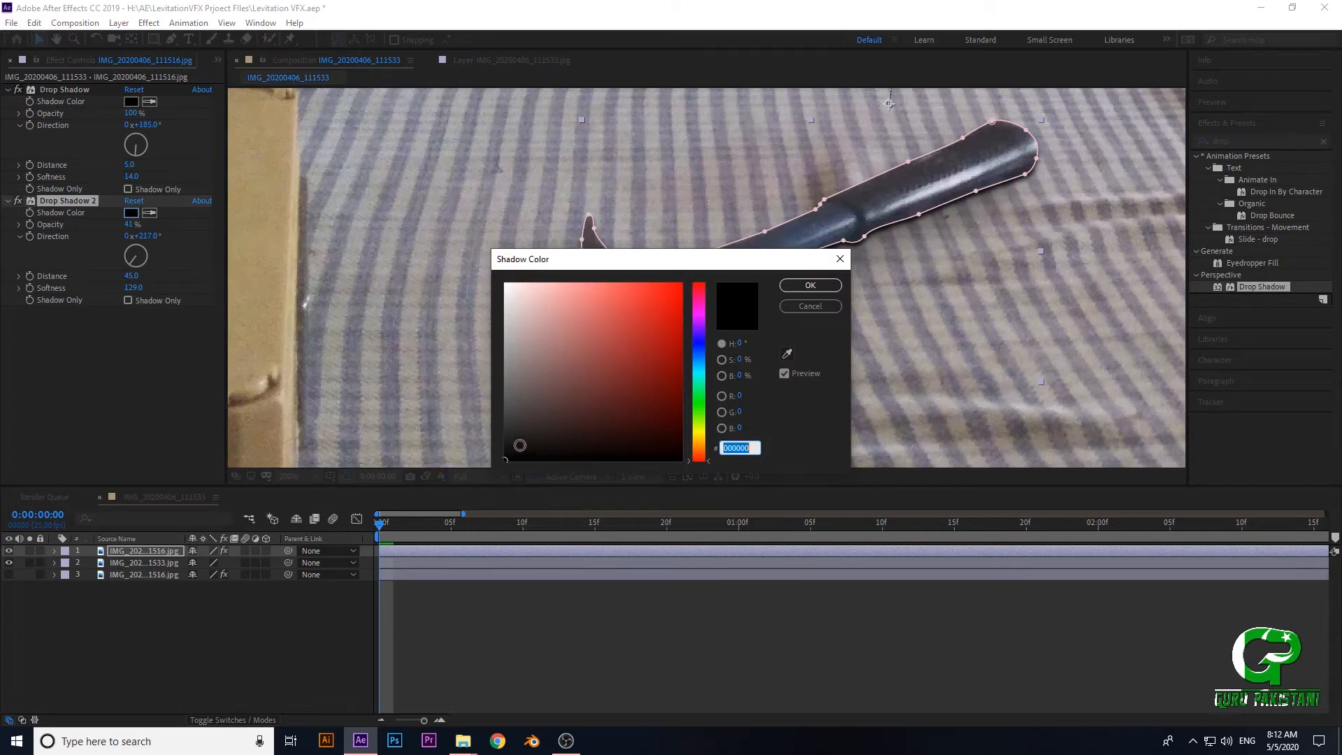
left_click(698, 349)
left_click_drag(592, 431, 552, 441)
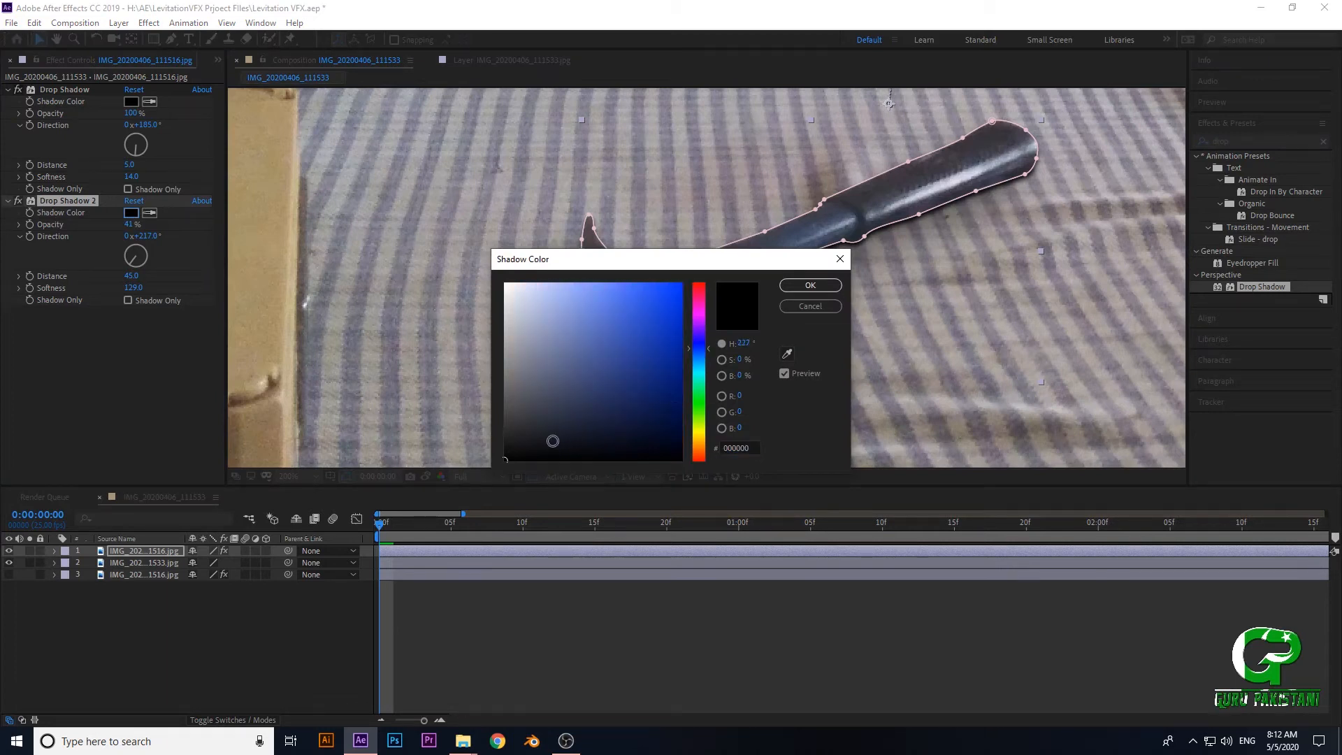
left_click_drag(642, 260, 994, 129)
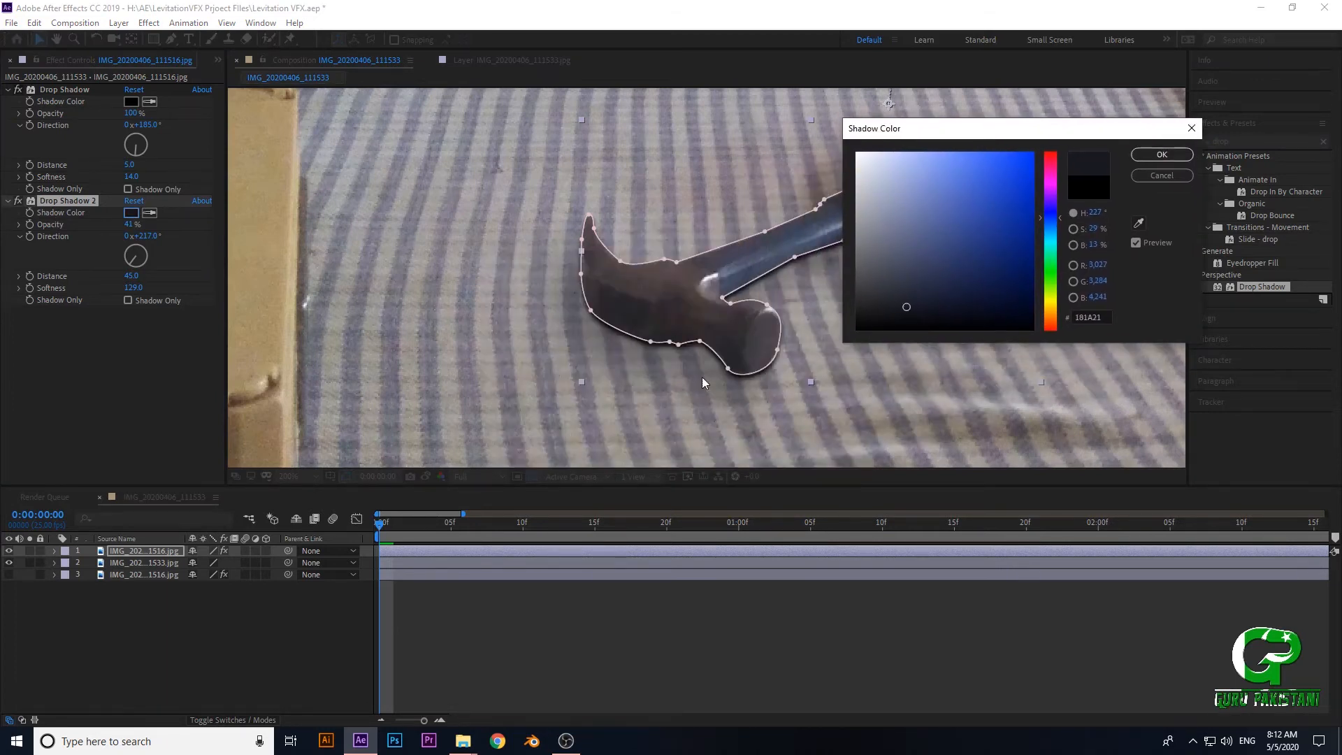
left_click(1057, 279)
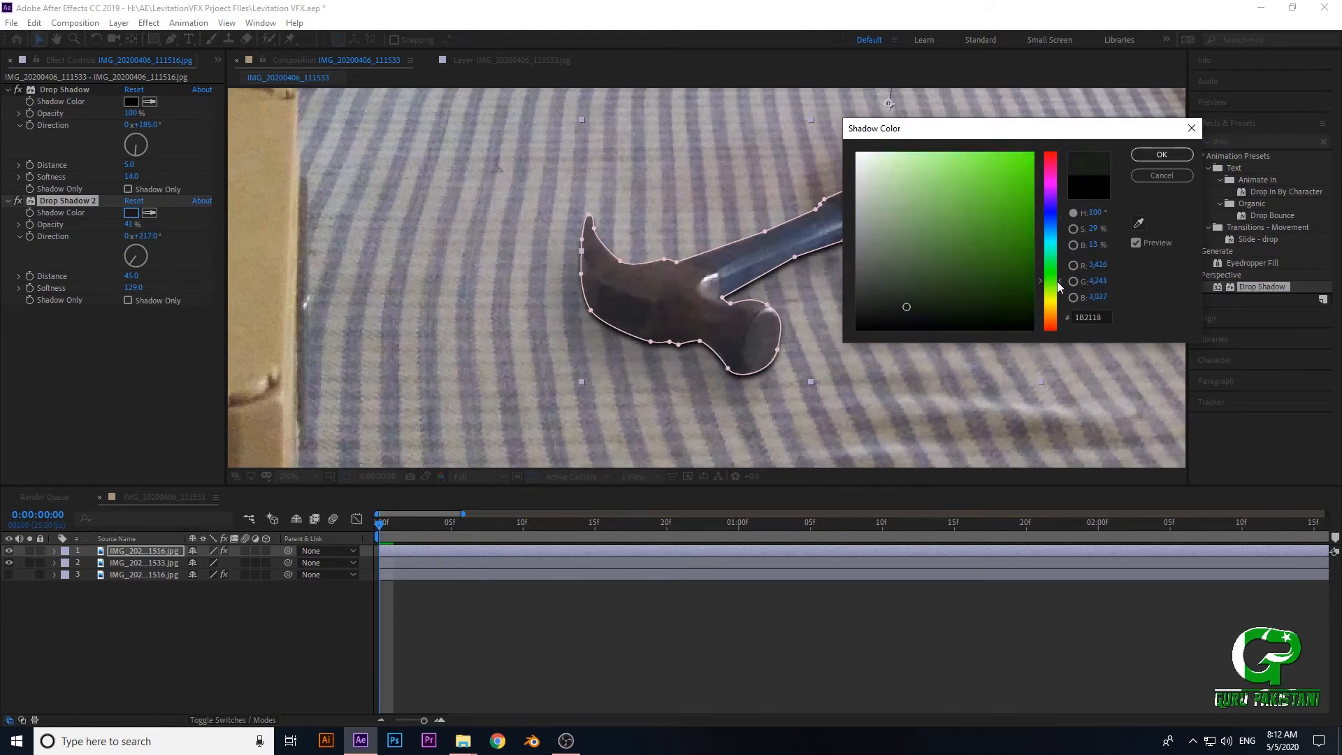
left_click(1045, 281)
left_click(1048, 305)
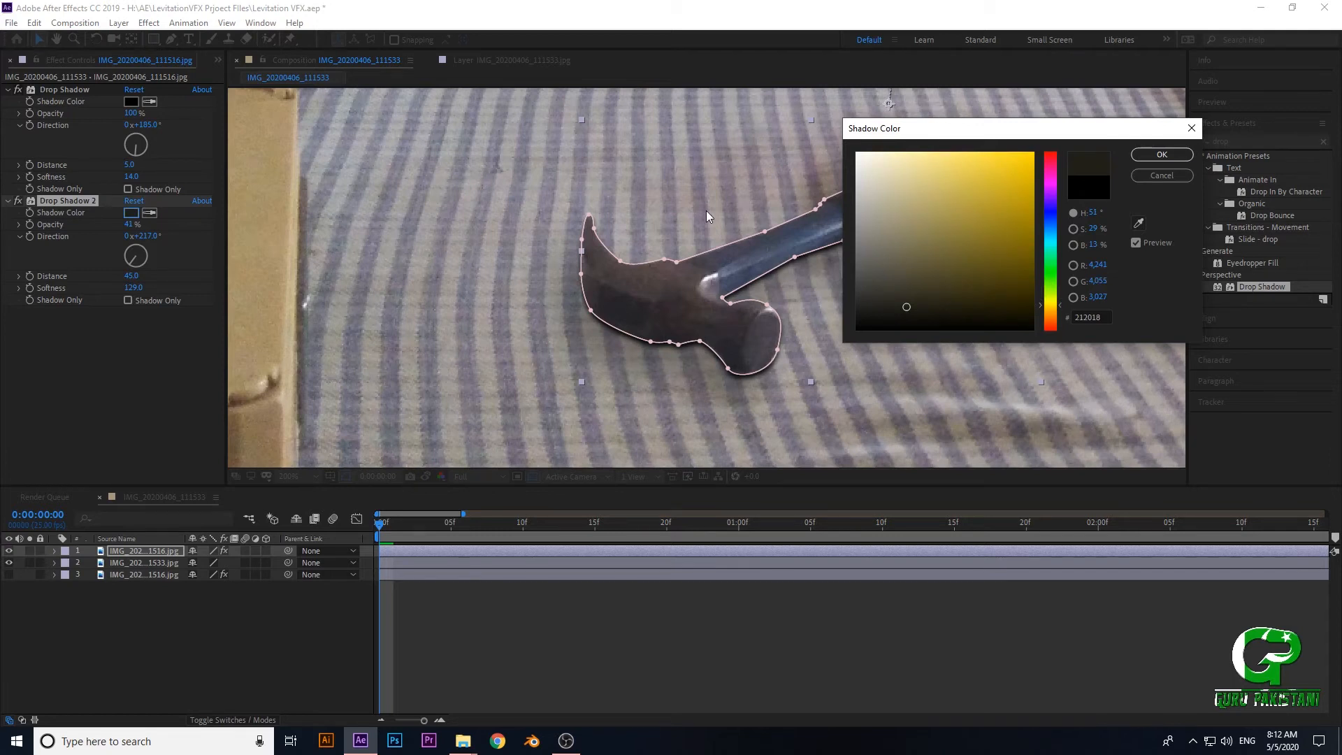
left_click(1157, 179)
- Open the second Drop Shadow's colour and try the dark yellow 35320D and dark brown 351D0D on the hammer's shadow
scroll(758, 250, "down", 1)
left_click_drag(753, 255, 731, 292)
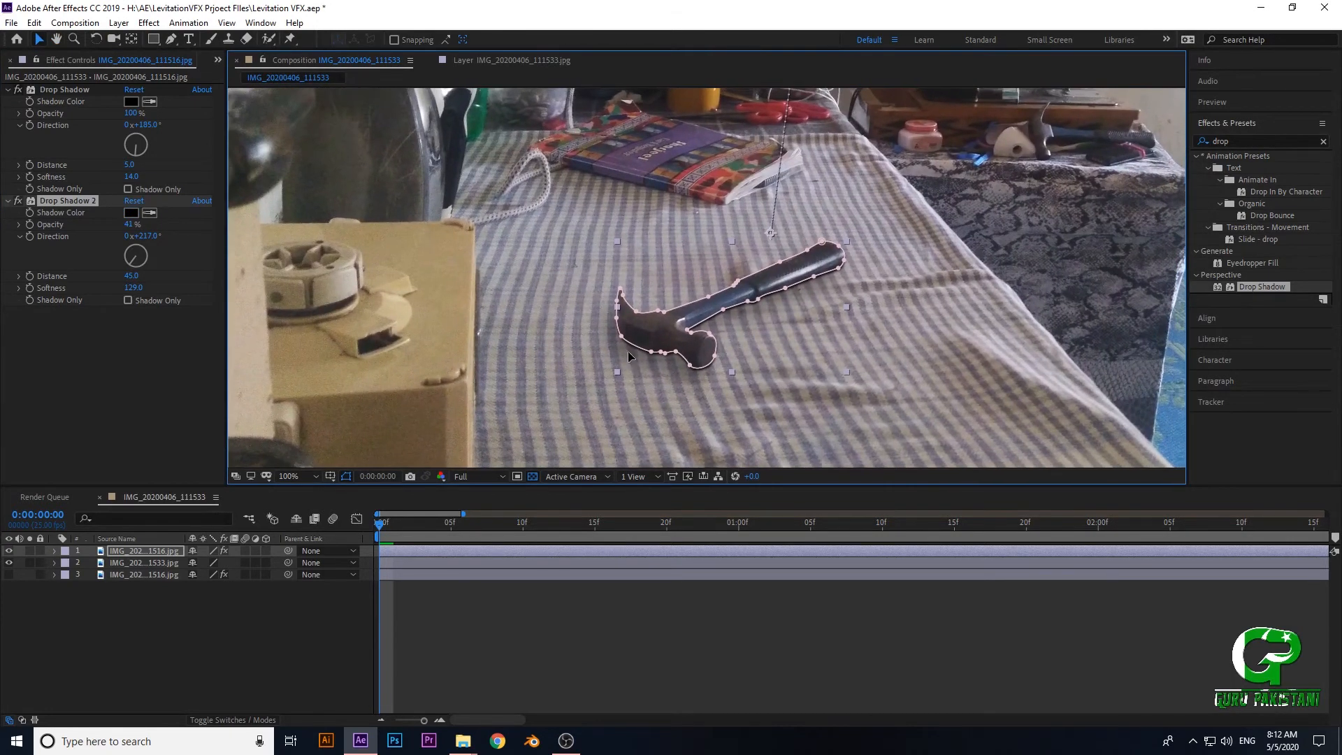
scroll(628, 351, "up", 2)
left_click_drag(655, 355, 692, 360)
scroll(685, 358, "down", 2)
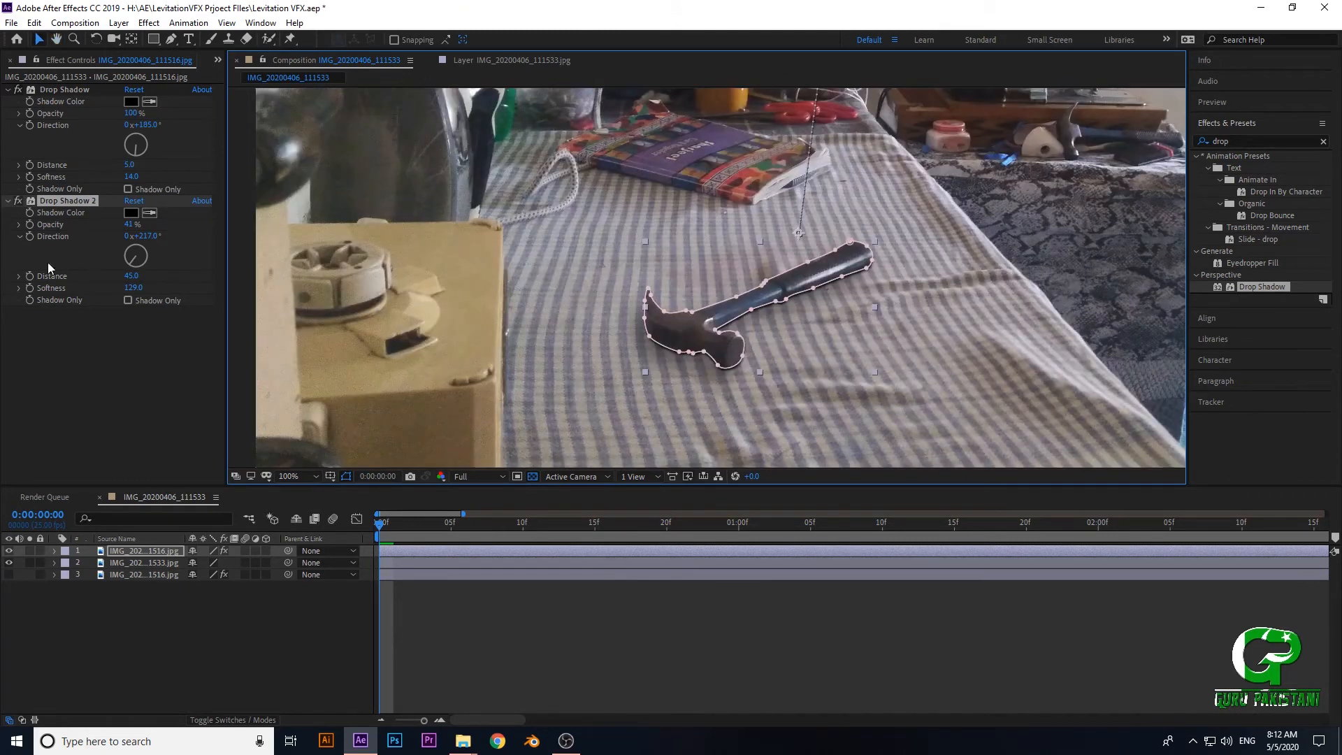
left_click(131, 212)
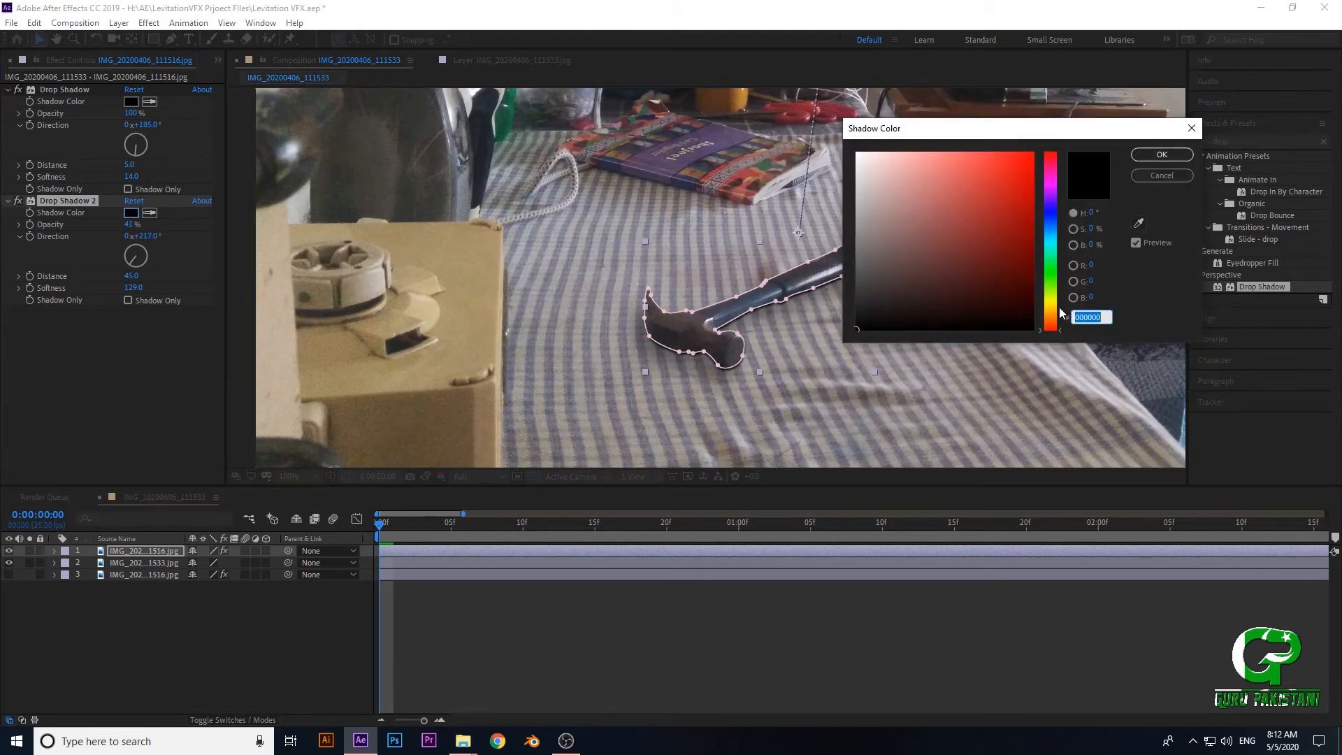
left_click(1052, 303)
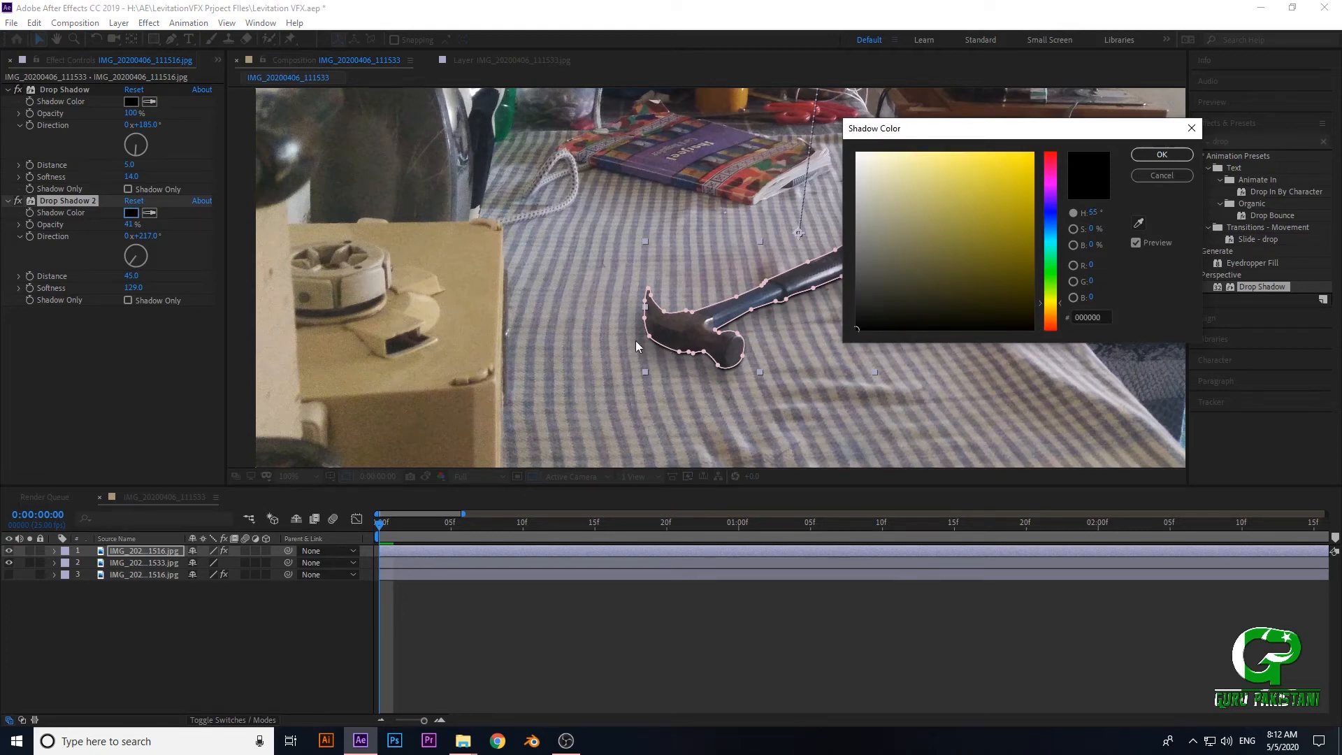
left_click_drag(967, 295, 990, 292)
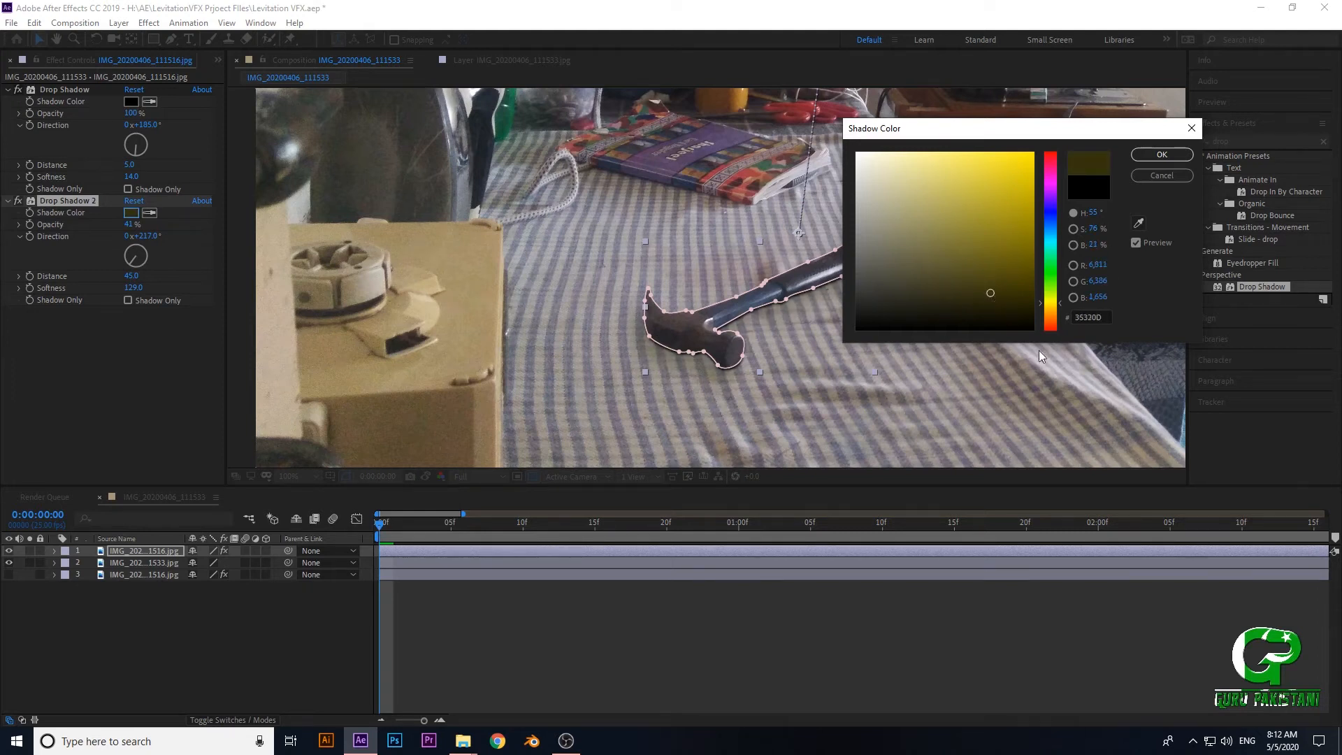
left_click(1058, 318)
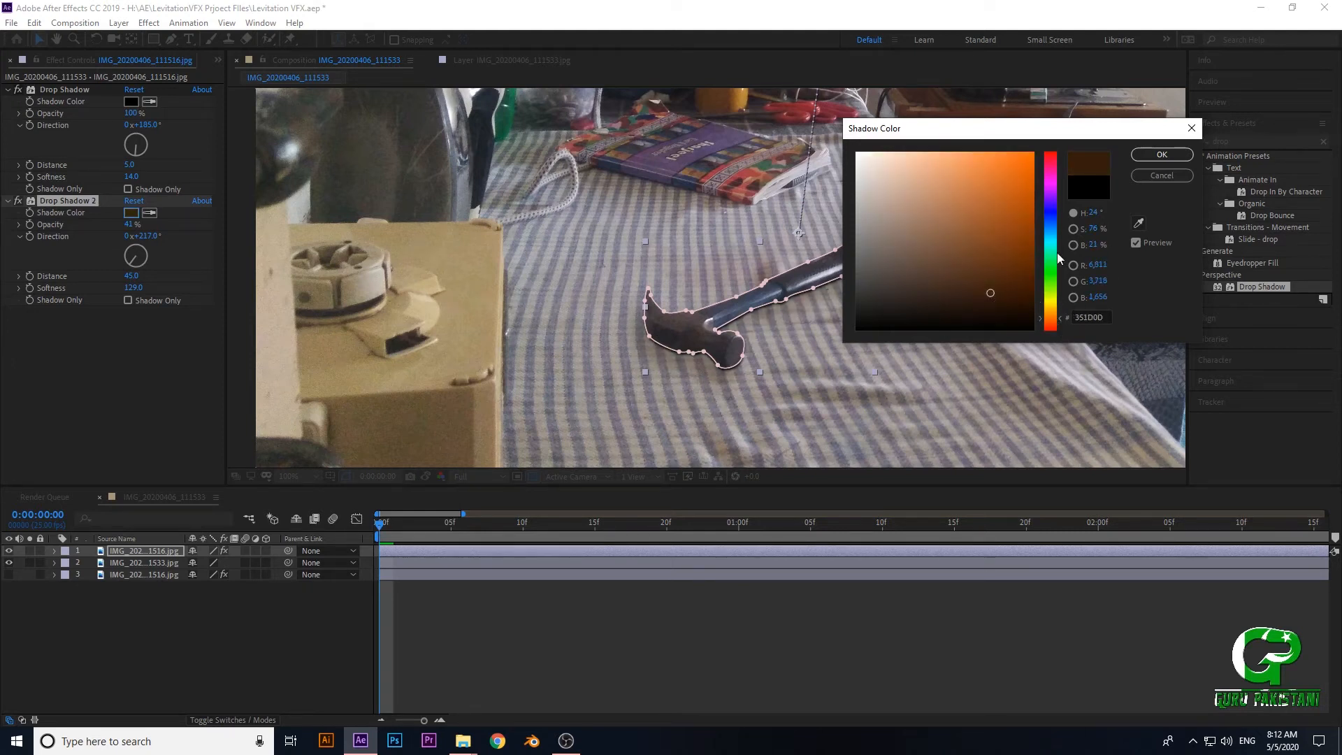
- Compare further hues and set the second Drop Shadow's colour to a near-black, barely saturated tone with a 90° hue
left_click(1053, 221)
left_click(1053, 262)
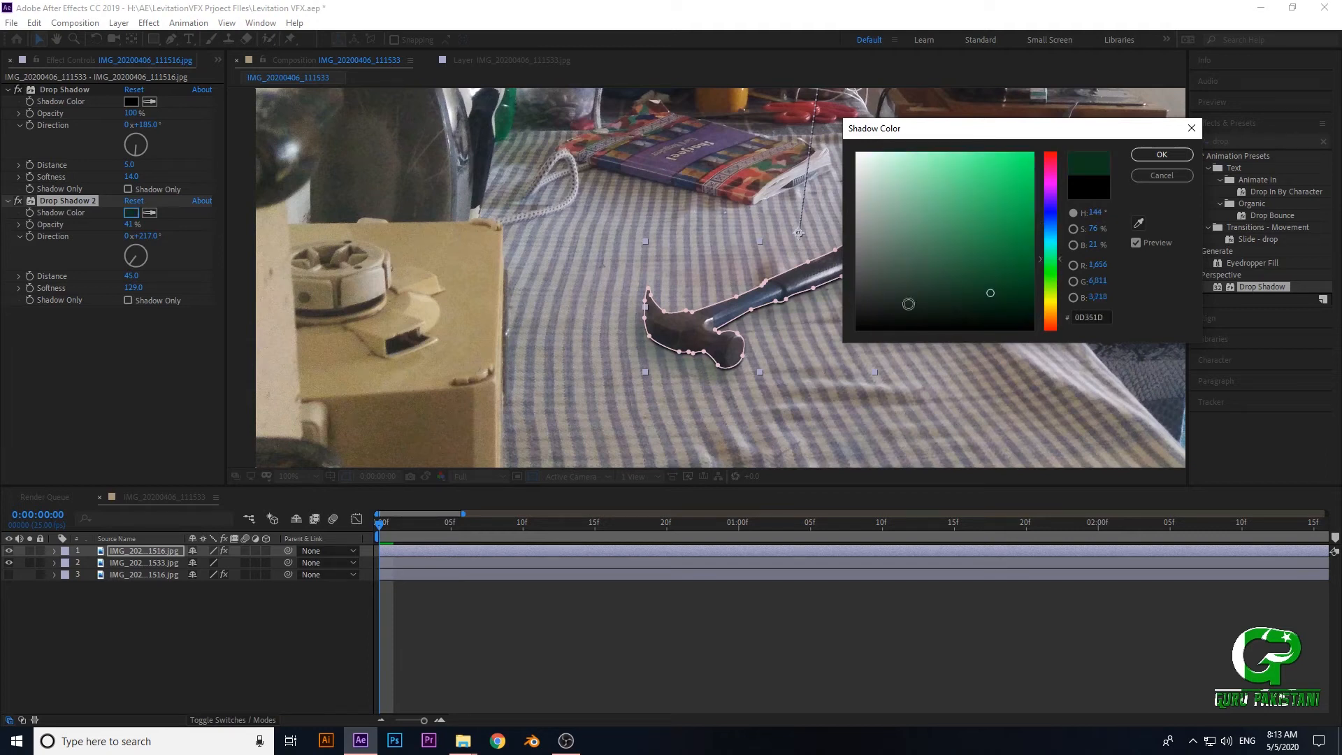
left_click_drag(969, 300, 917, 309)
left_click(1050, 303)
left_click_drag(963, 313, 1011, 311)
left_click(933, 311)
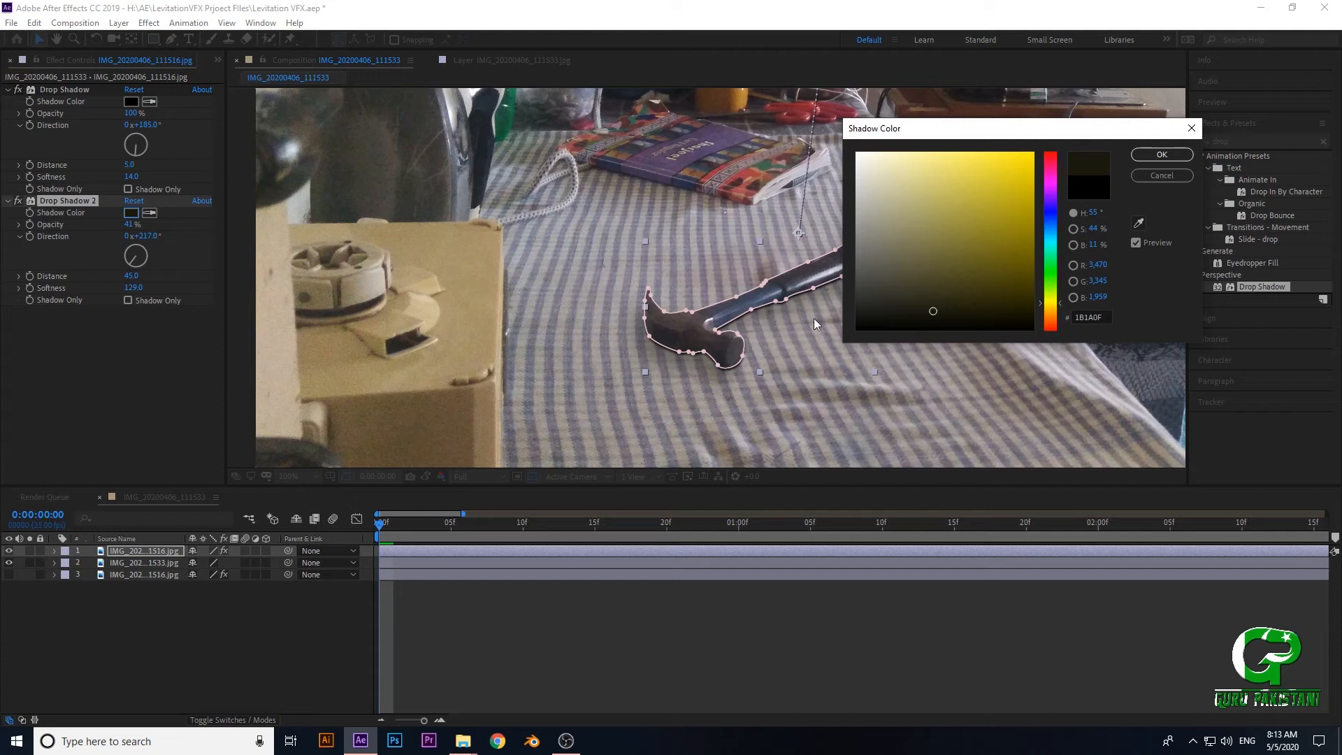
left_click(1048, 286)
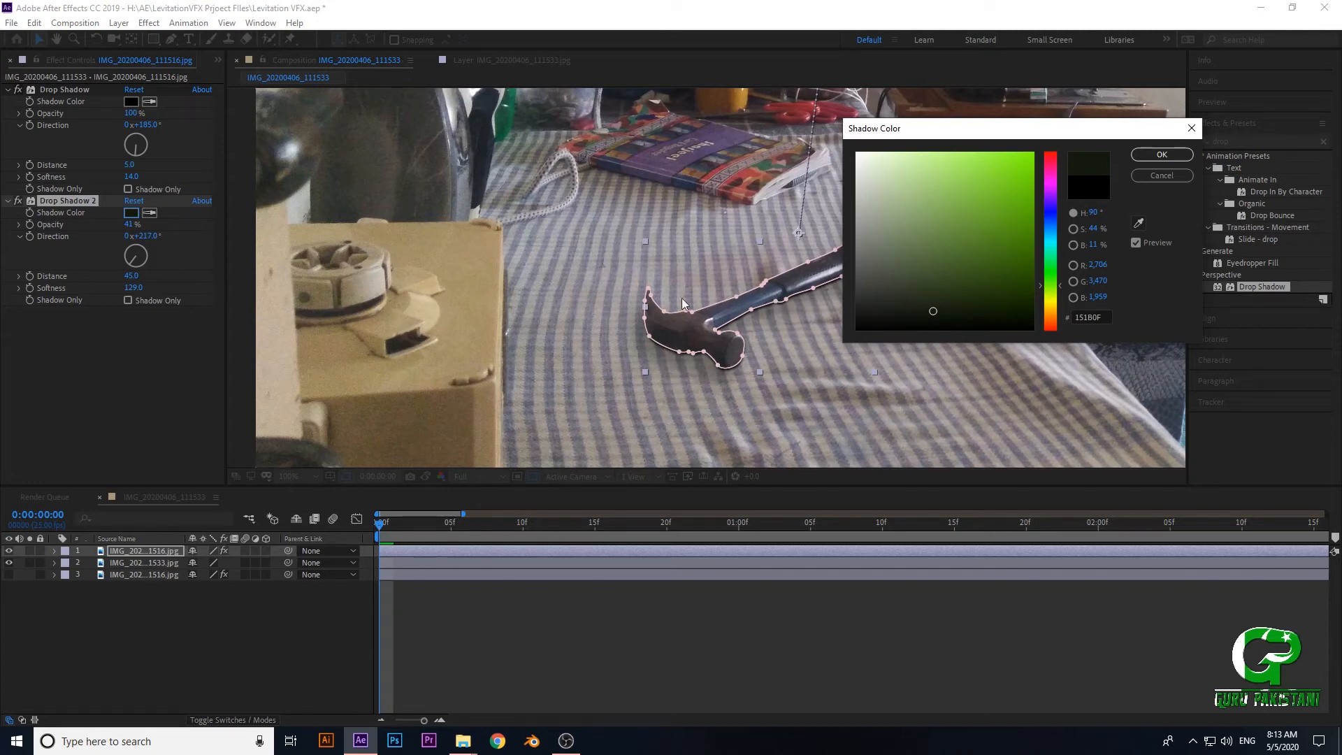
left_click_drag(991, 211, 861, 311)
left_click(1161, 154)
- Turn off both Drop Shadow effects on the hammer layer and view the hammer without its shadows
left_click(895, 424)
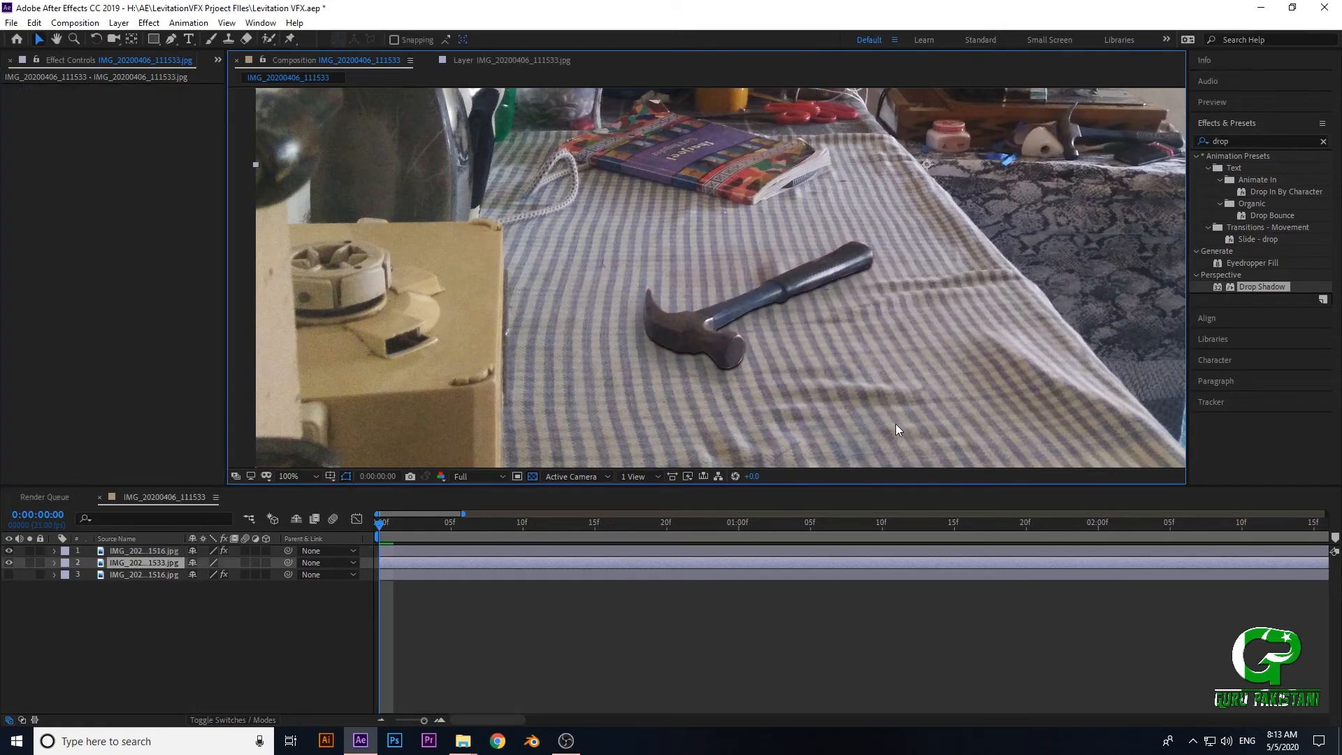
left_click_drag(883, 414, 854, 386)
scroll(847, 390, "down", 1)
scroll(800, 361, "up", 4)
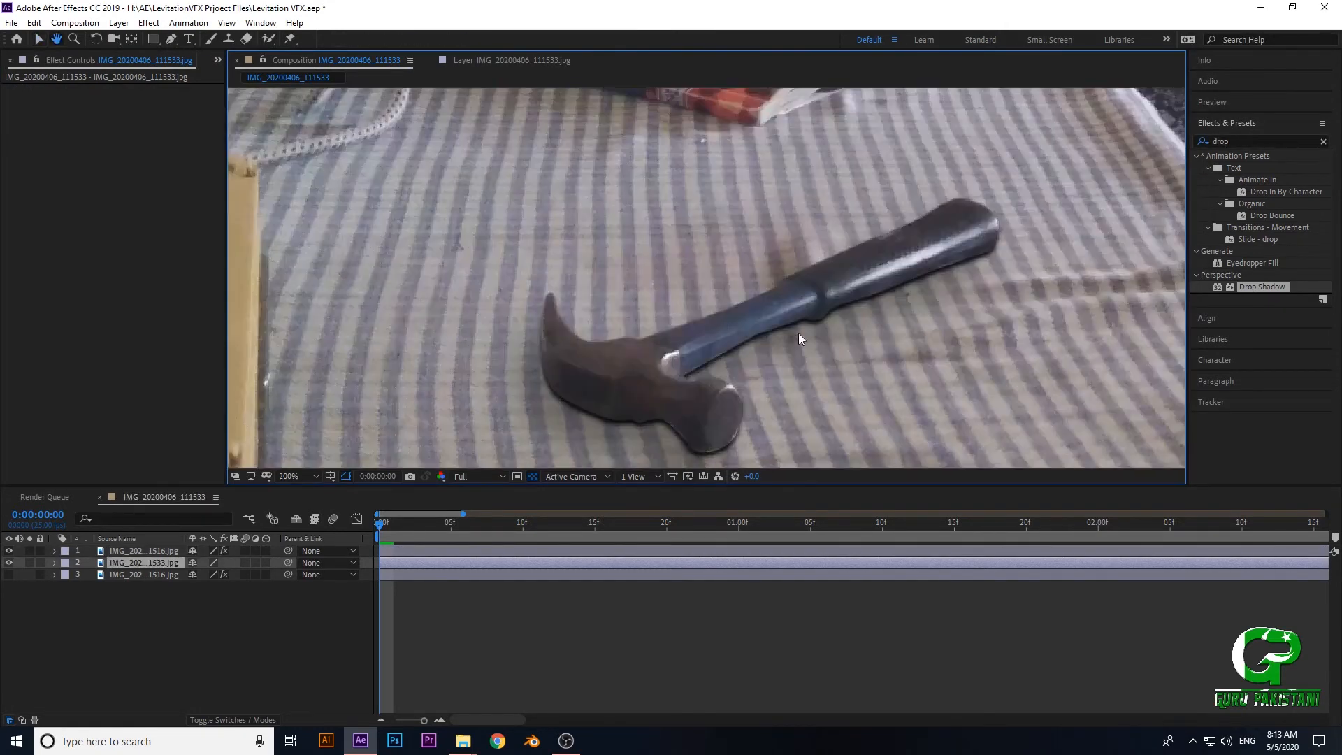
left_click(121, 551)
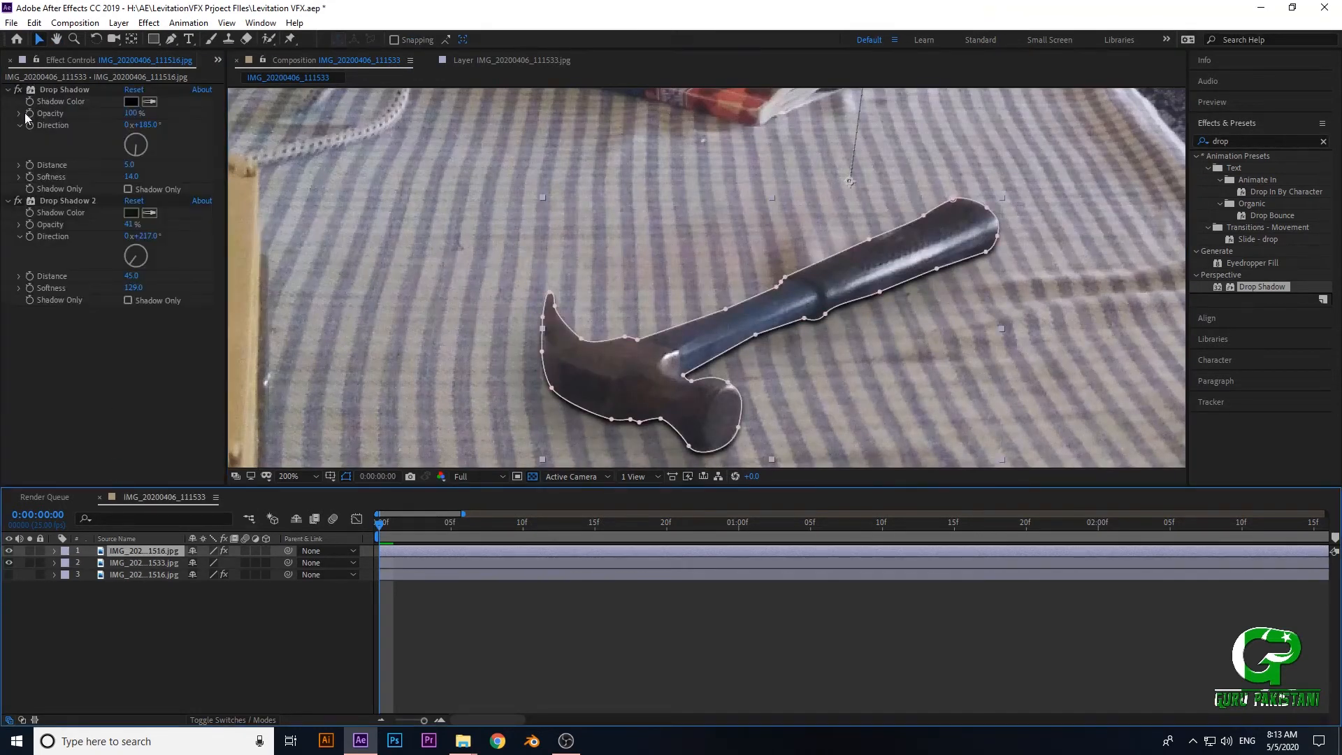
left_click(17, 91)
left_click(14, 201)
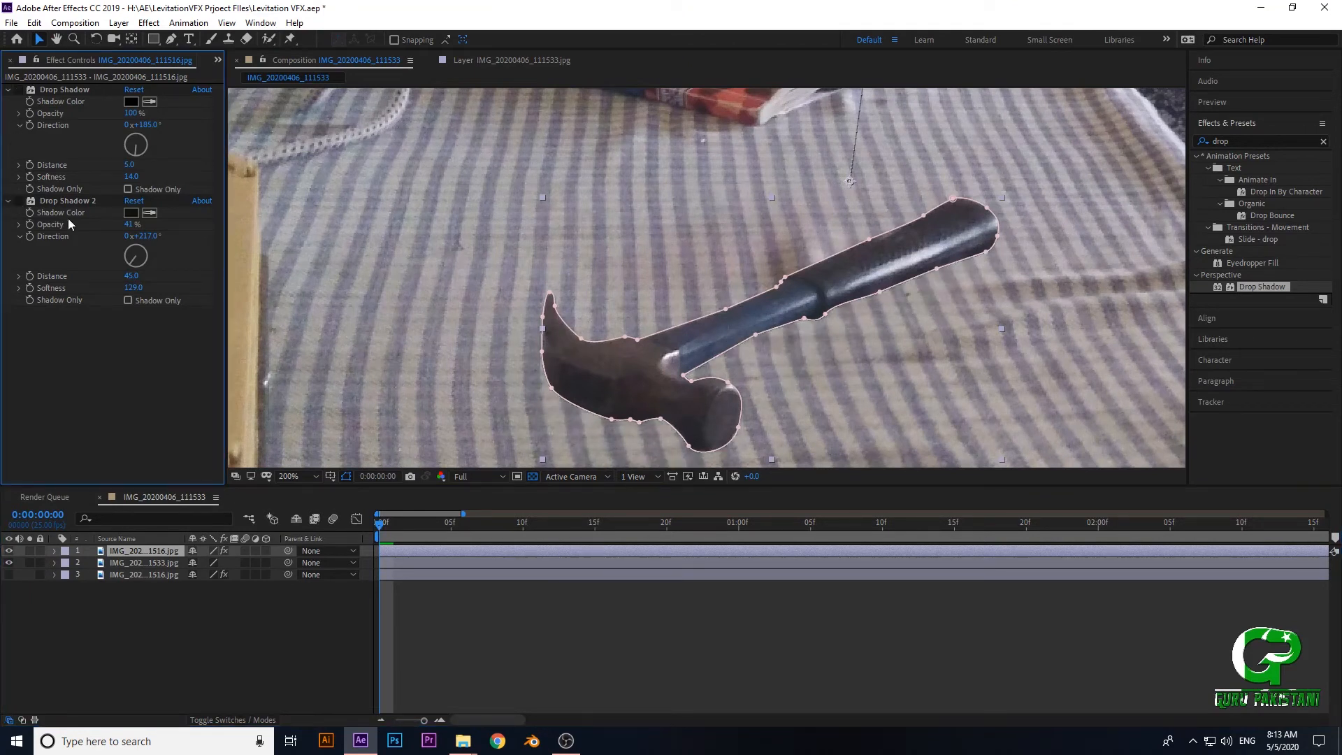
scroll(406, 279, "down", 2)
left_click(954, 271)
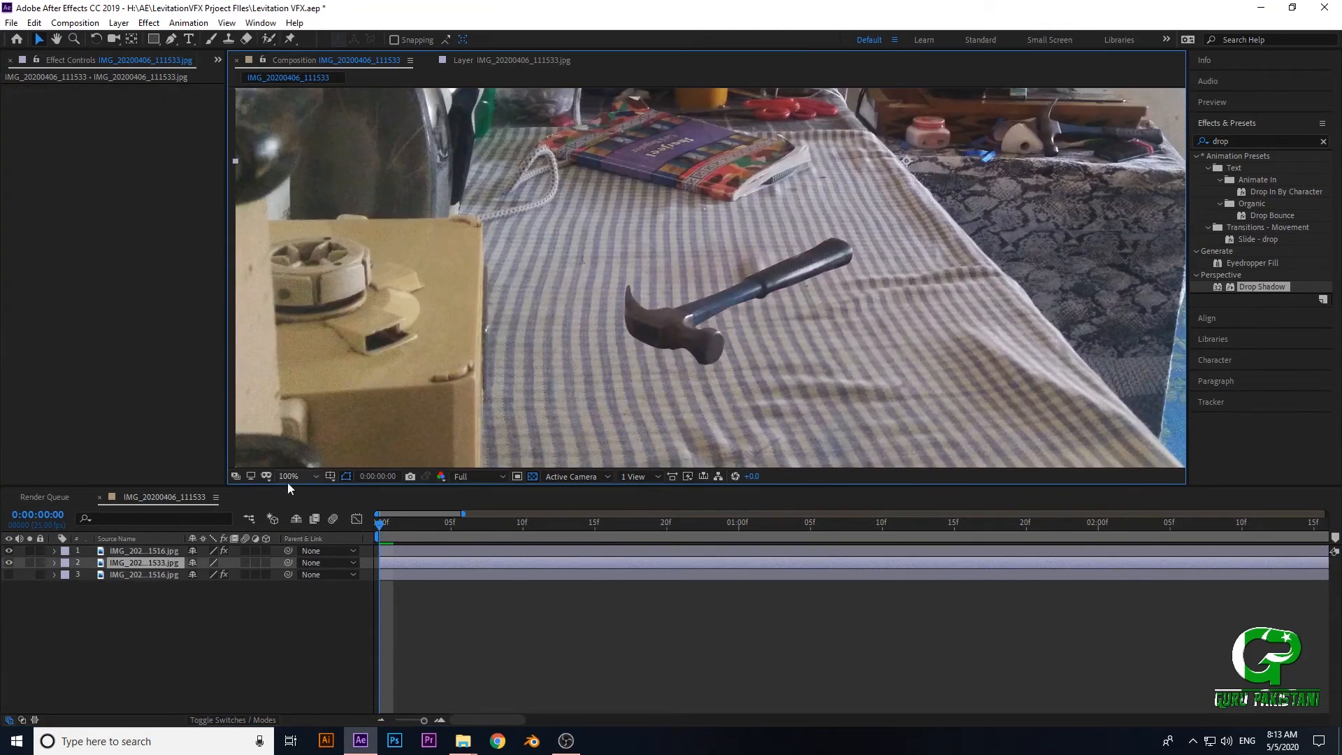
- Turn both Drop Shadow effects back on and examine the hammer's shadow close up and from afar
left_click(120, 551)
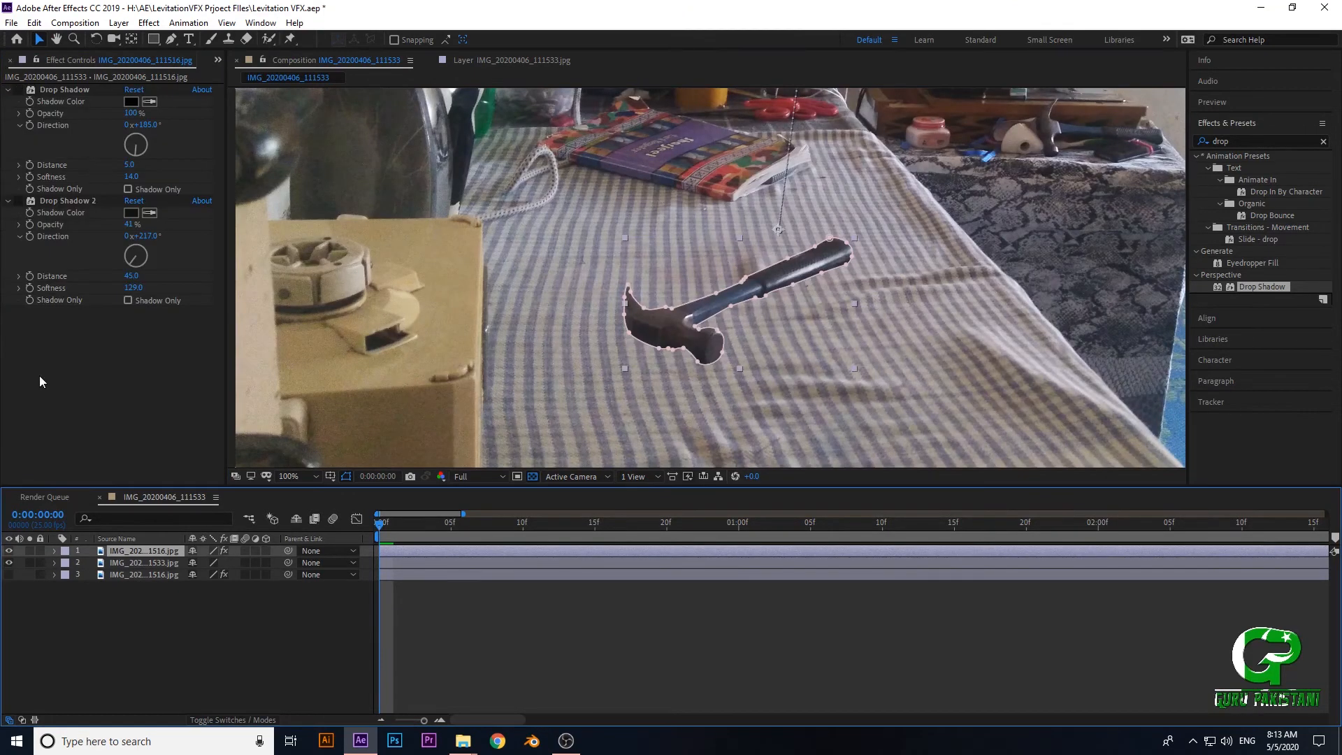
left_click(19, 200)
left_click(18, 91)
left_click(775, 447)
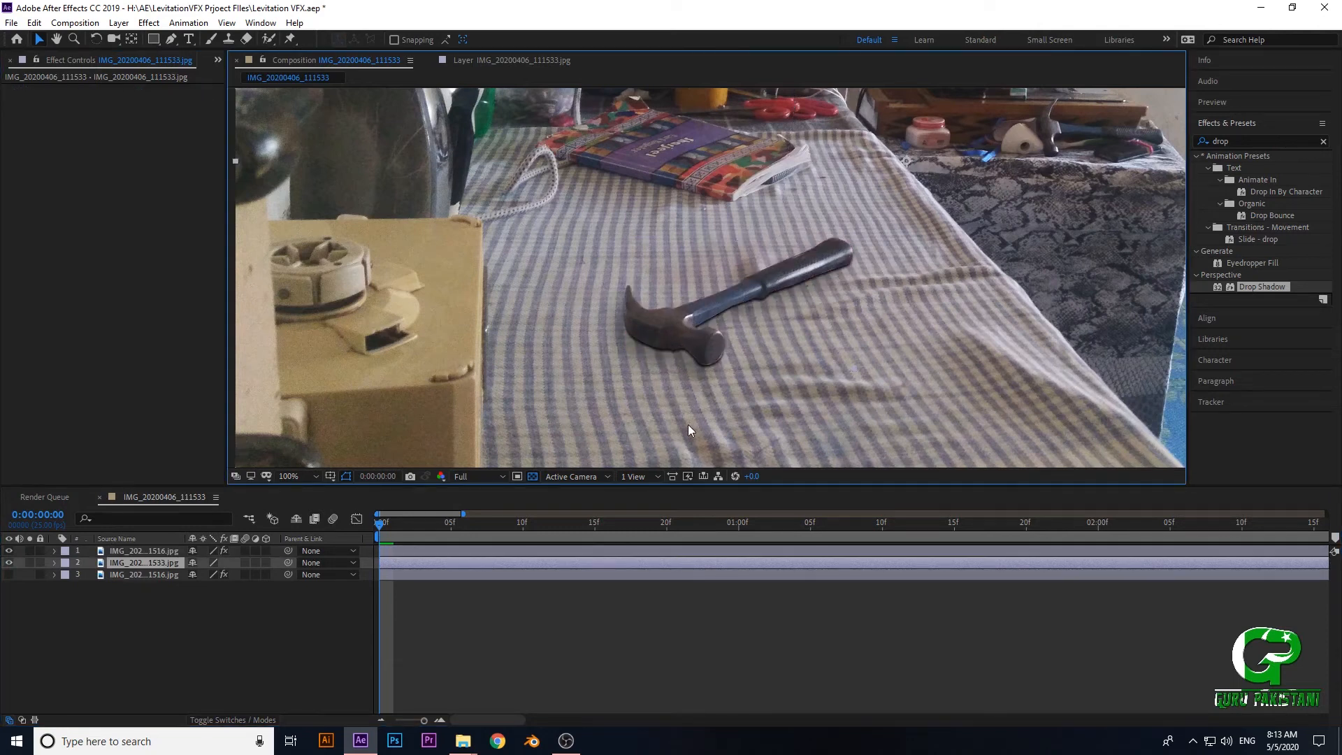
scroll(688, 425, "up", 1)
left_click_drag(694, 371, 701, 396)
scroll(702, 396, "down", 1)
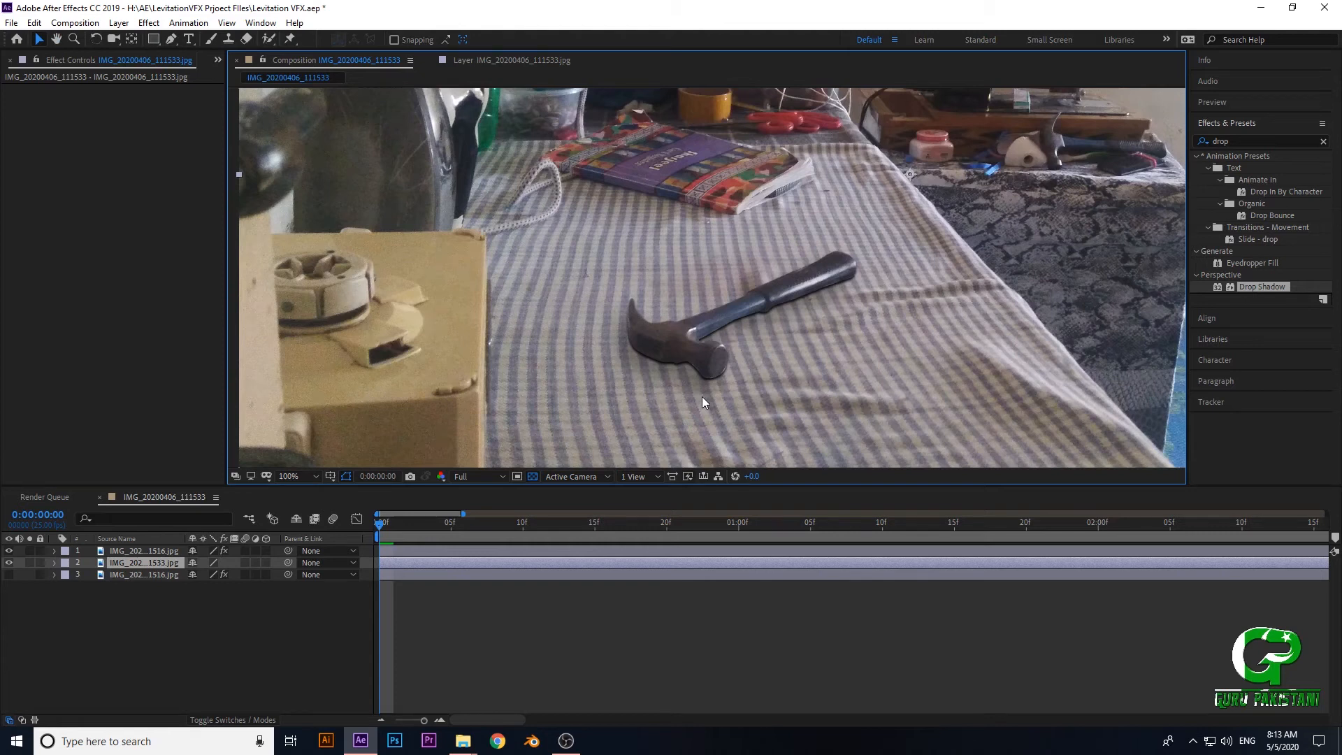
- Preview the hammer's levitation from the first frame through 0:00:00:24, returning to frame 0:00:00:01
left_click(389, 532)
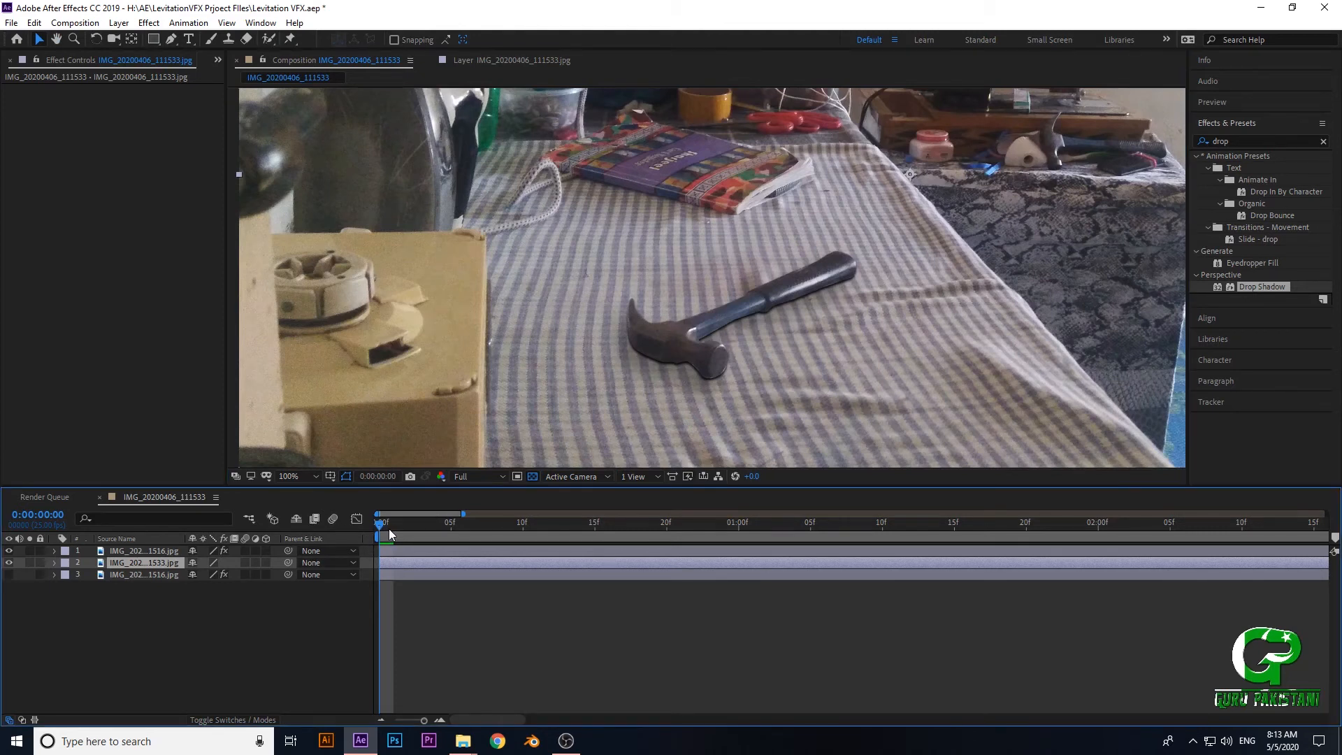
key("space")
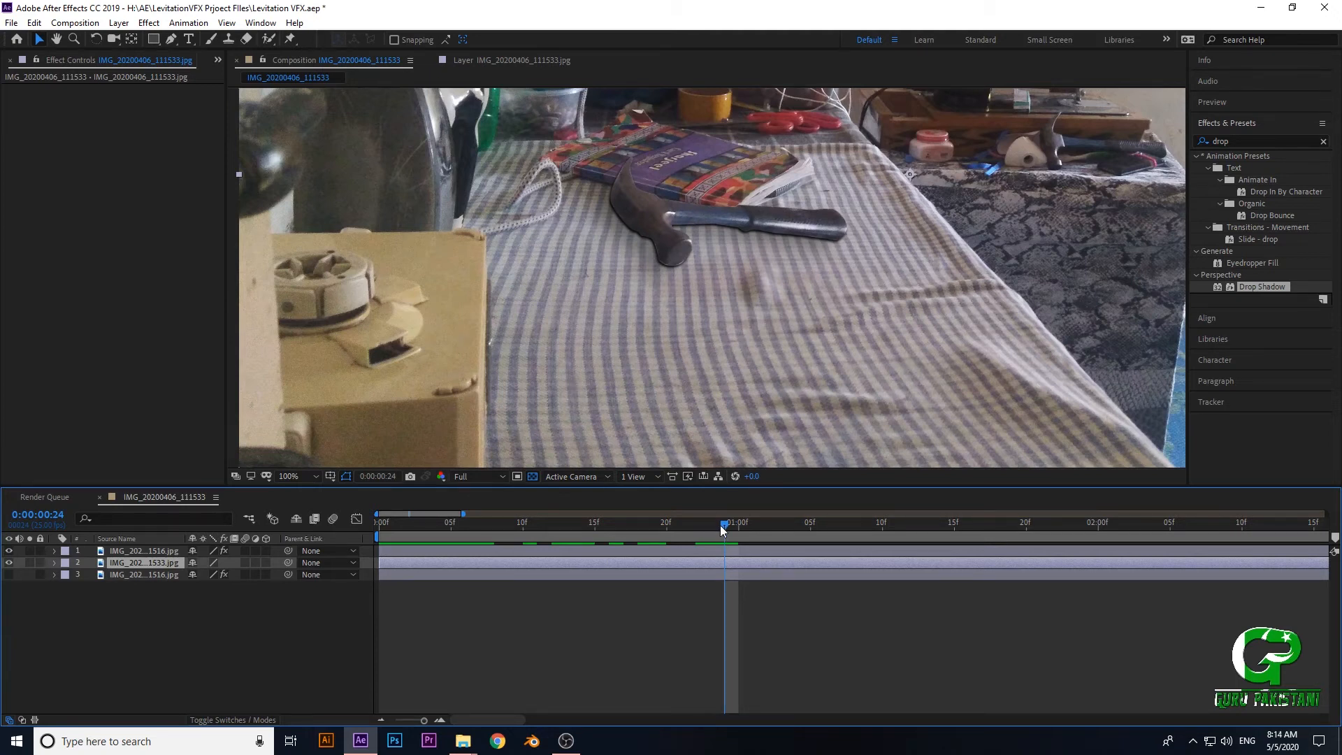
left_click_drag(719, 525, 472, 539)
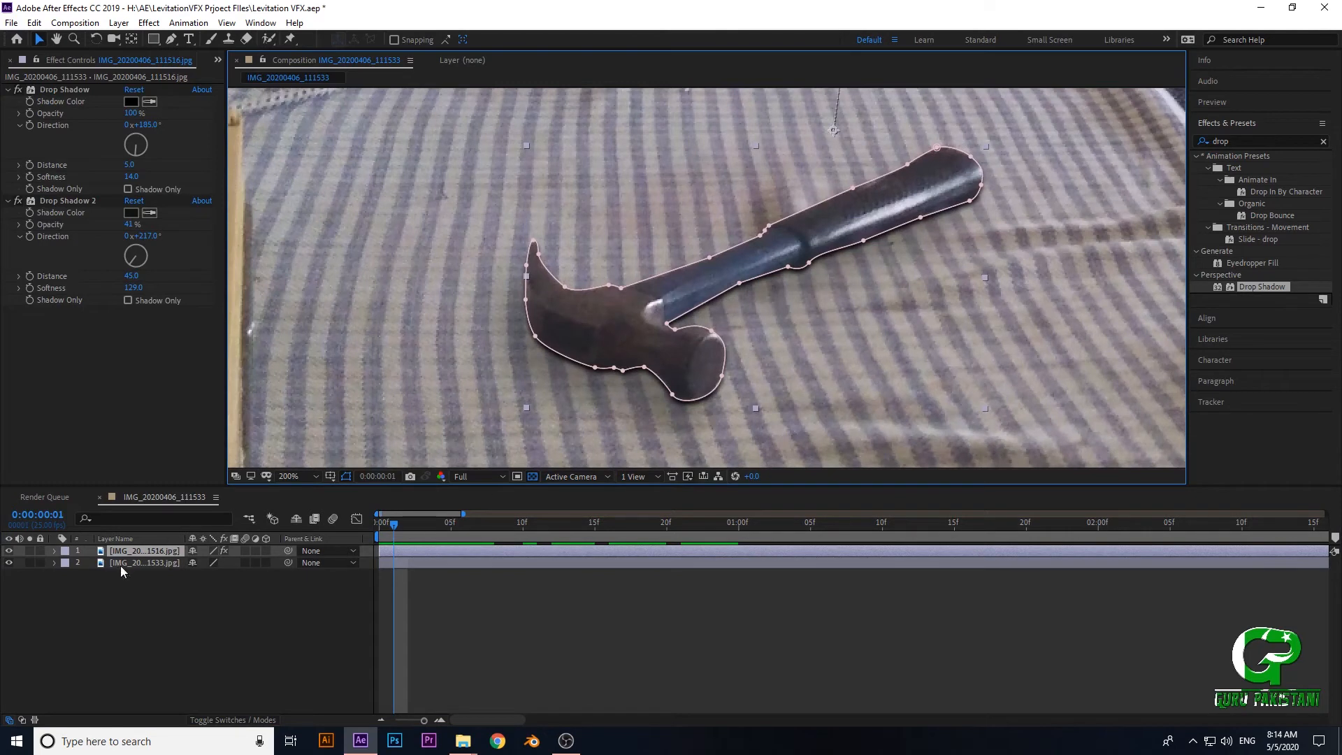
- Duplicate the masked hammer layer together with its two Drop Shadow effects
key("comma")
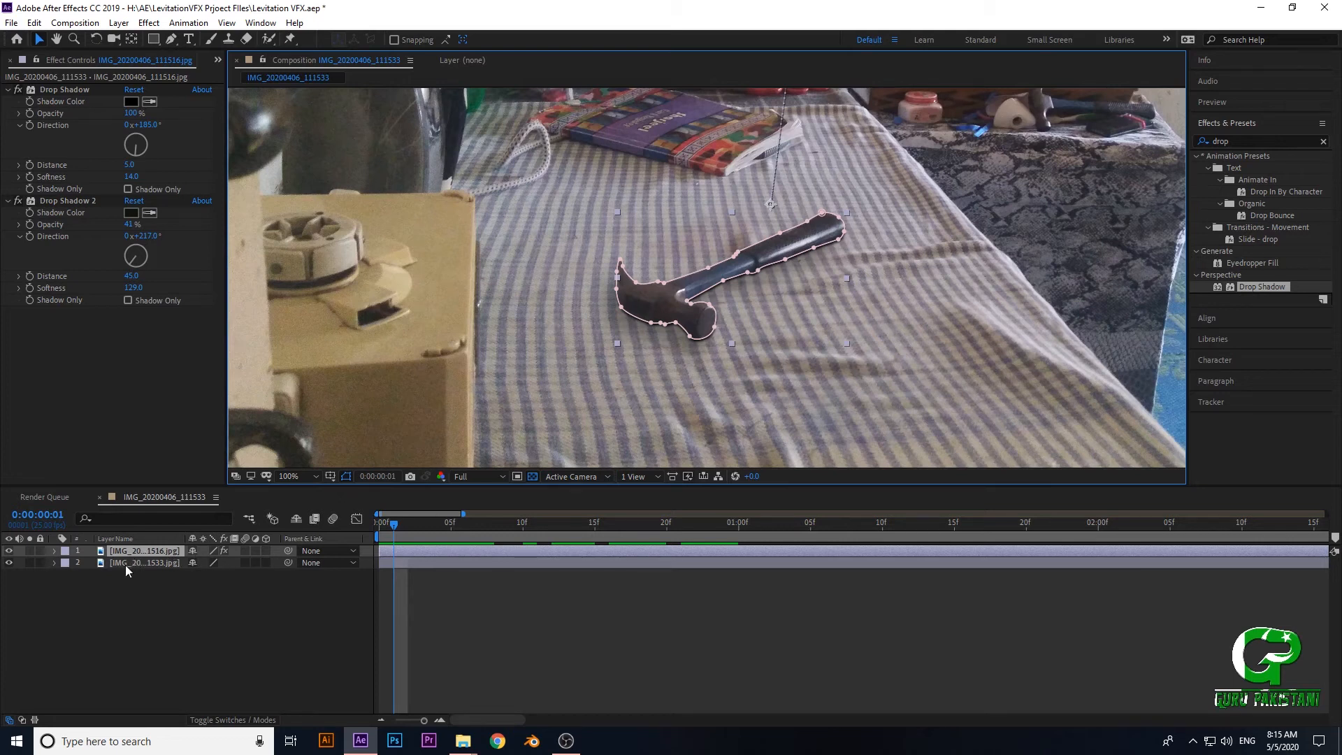
key("ctrl+f")
left_click(139, 582)
left_click(143, 551)
key("ctrl+d")
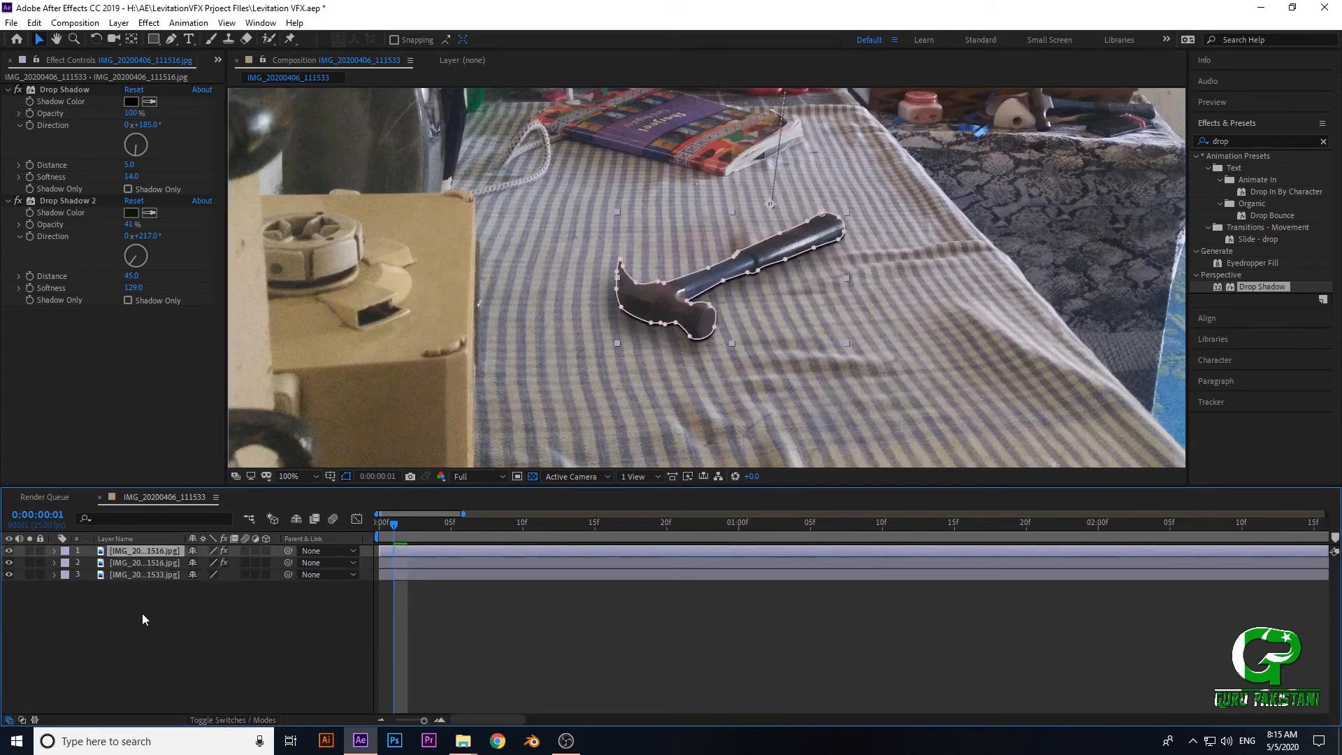
- Delete both Drop Shadow effects from the top hammer layer
left_click(127, 563)
left_click(120, 552)
left_click(72, 89)
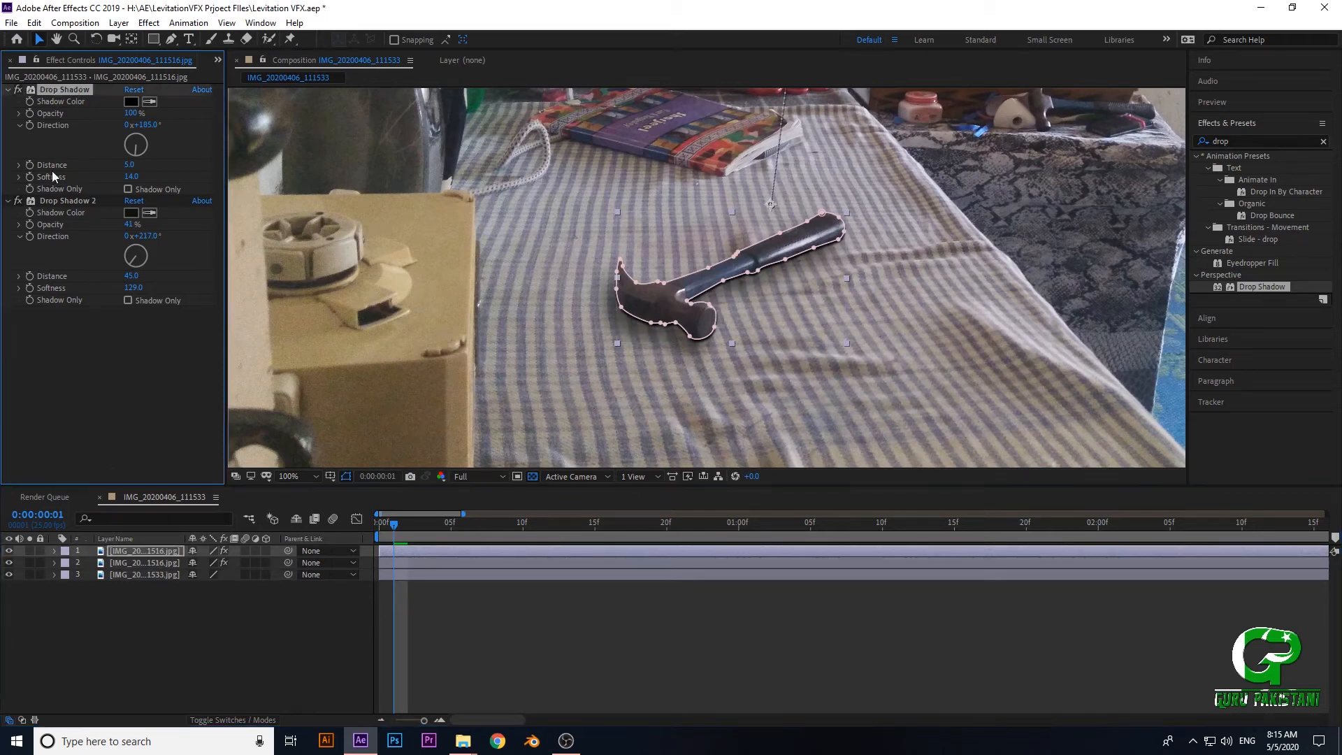
key("Delete")
left_click(57, 87)
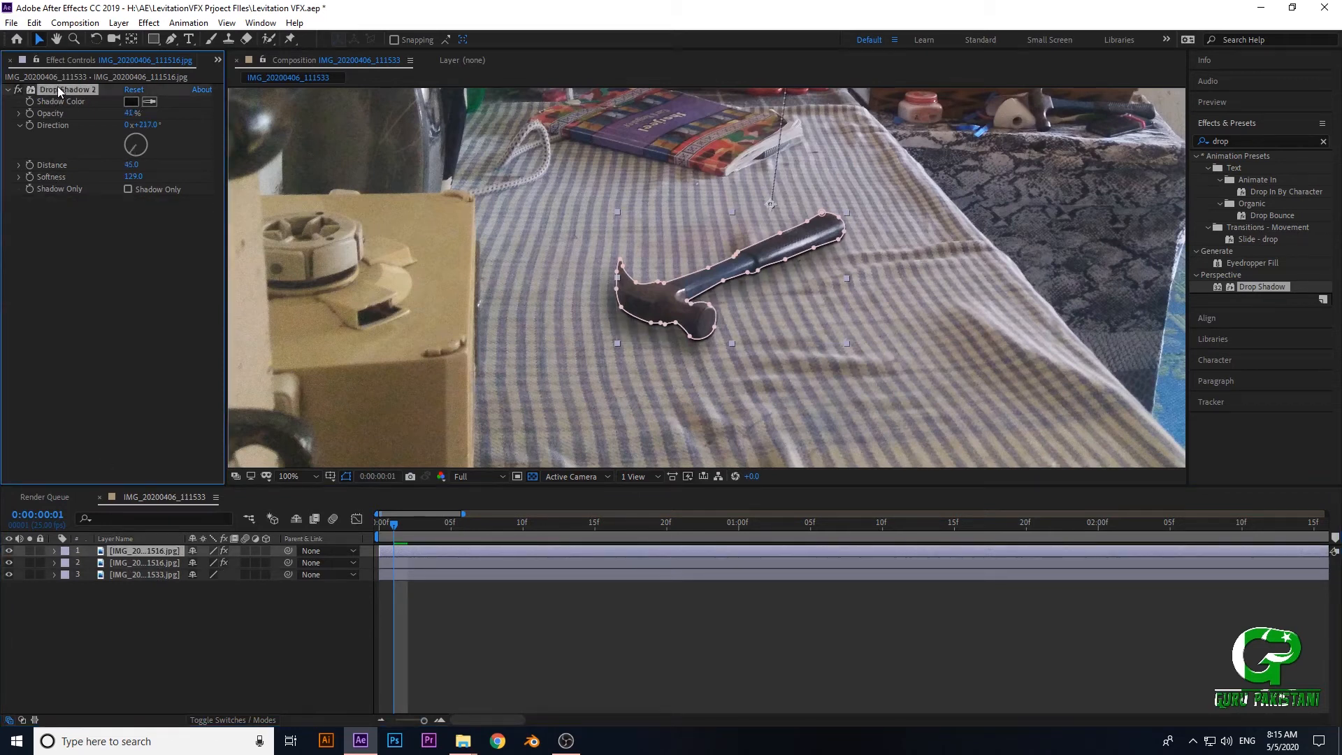
key("Delete")
- Enable Shadow Only in the lower hammer layer's first Drop Shadow and hide the top hammer layer
left_click(115, 562)
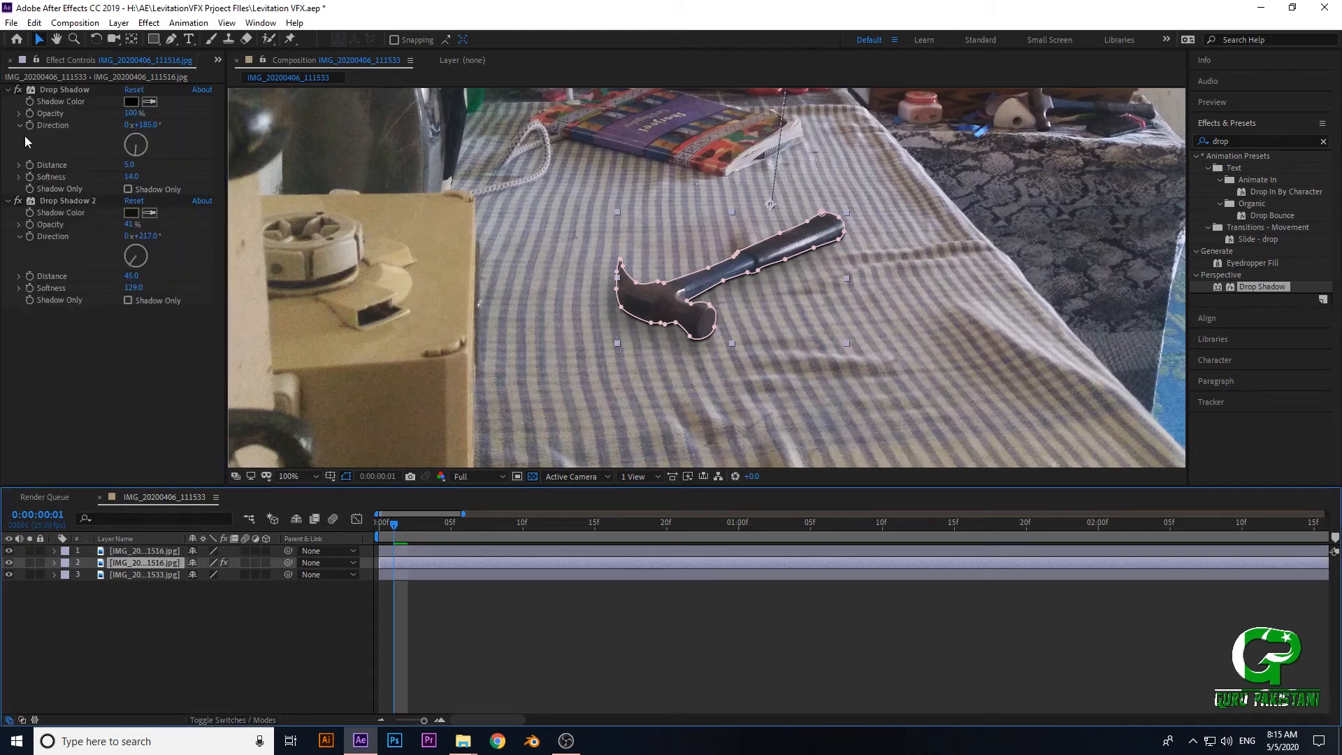
left_click(129, 190)
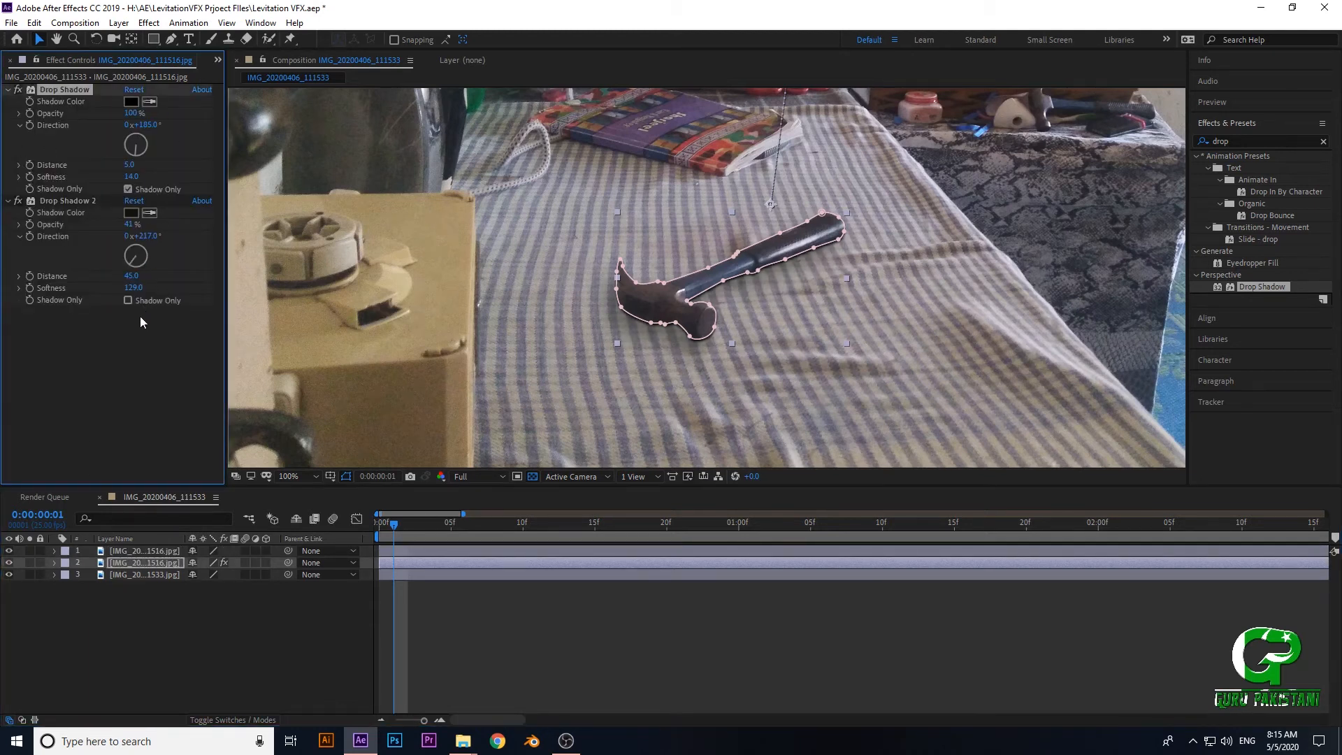
left_click(9, 550)
left_click(1123, 318)
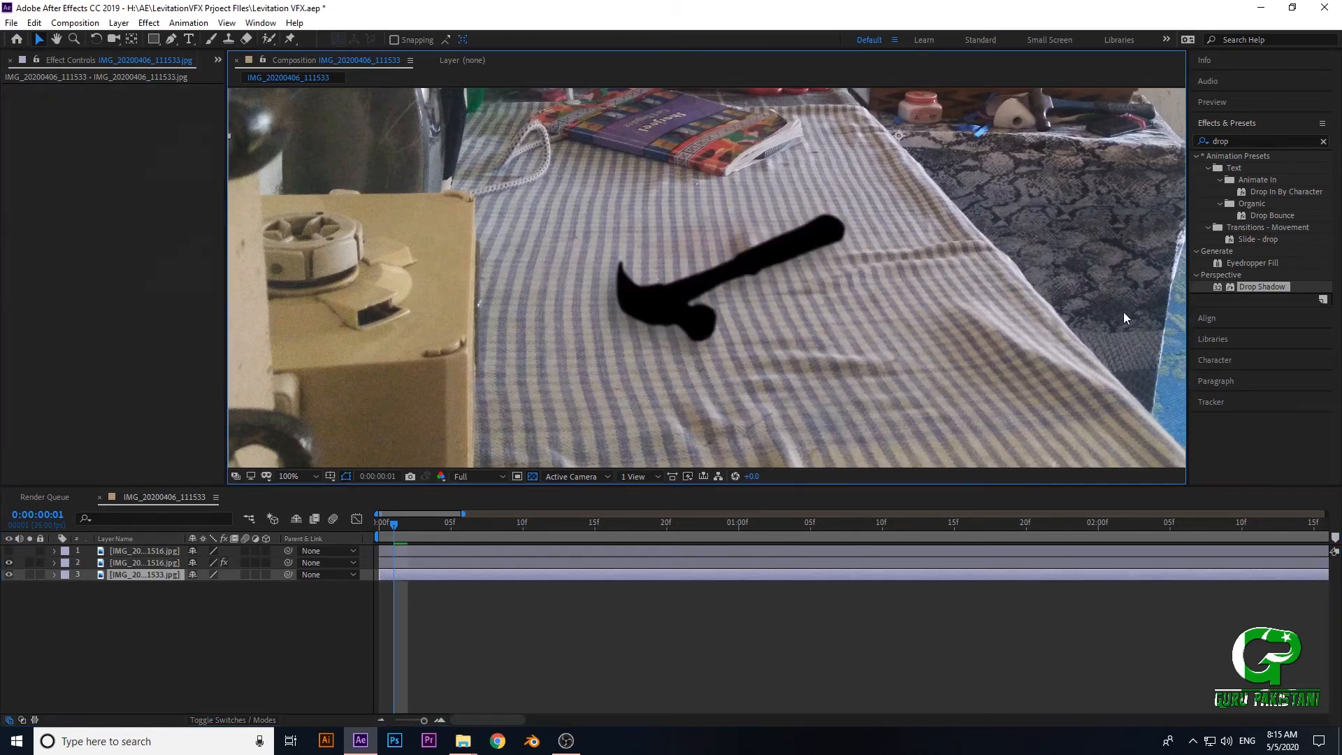
- Rename the lower hammer layer, which carries the Drop Shadow effects, as Shadow
left_click(131, 560)
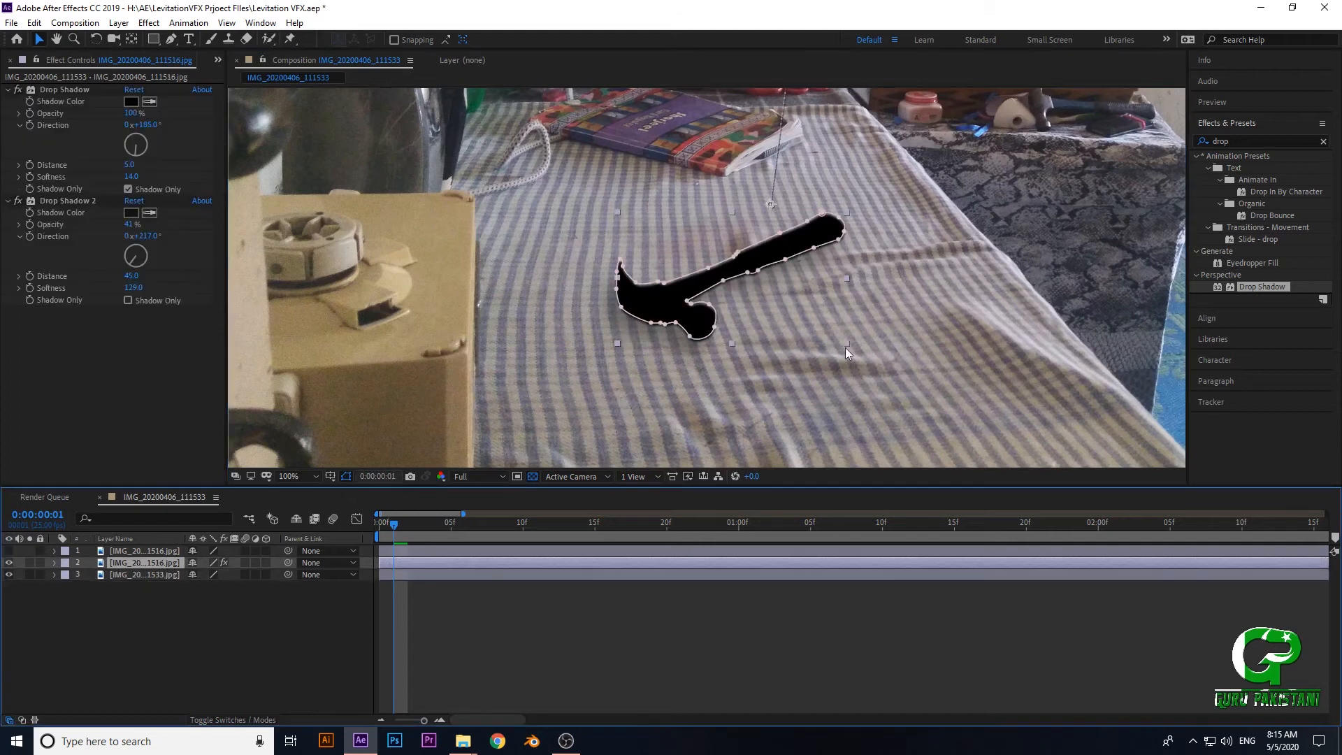
right_click(120, 565)
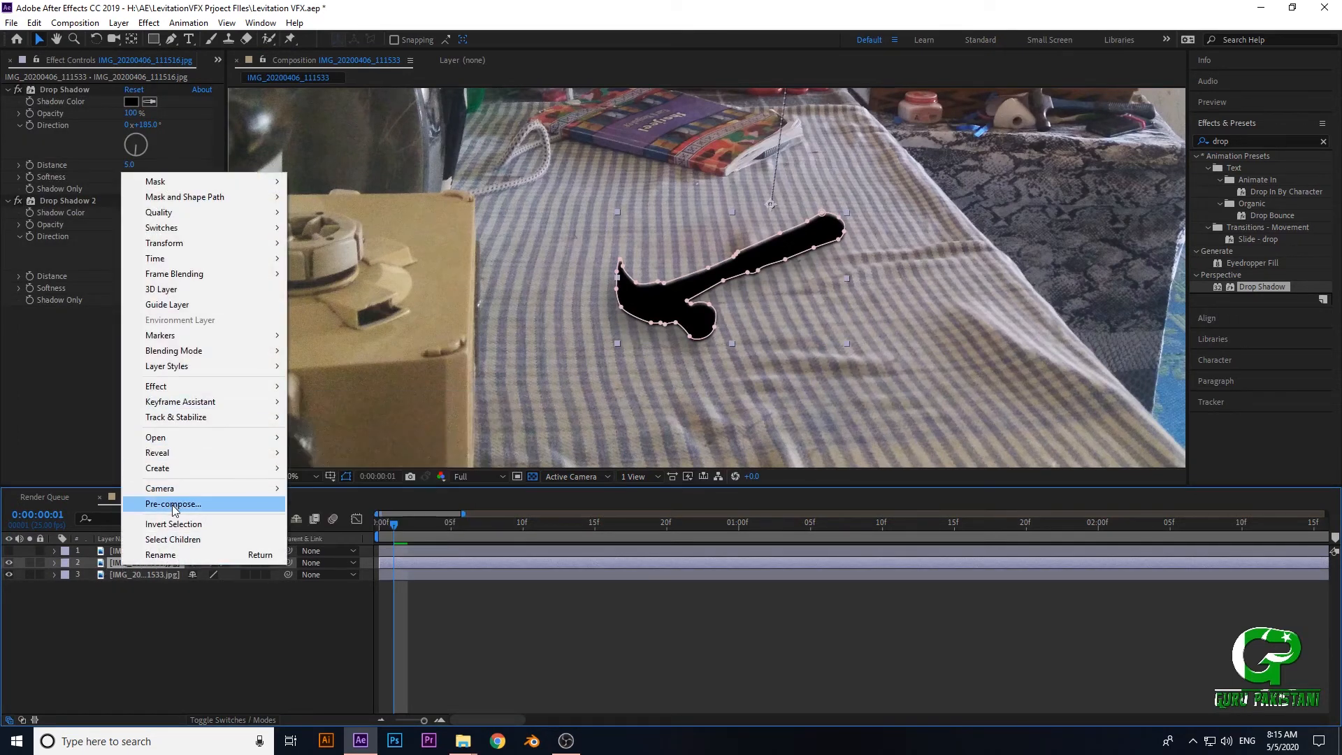
left_click(160, 554)
type("Shadow")
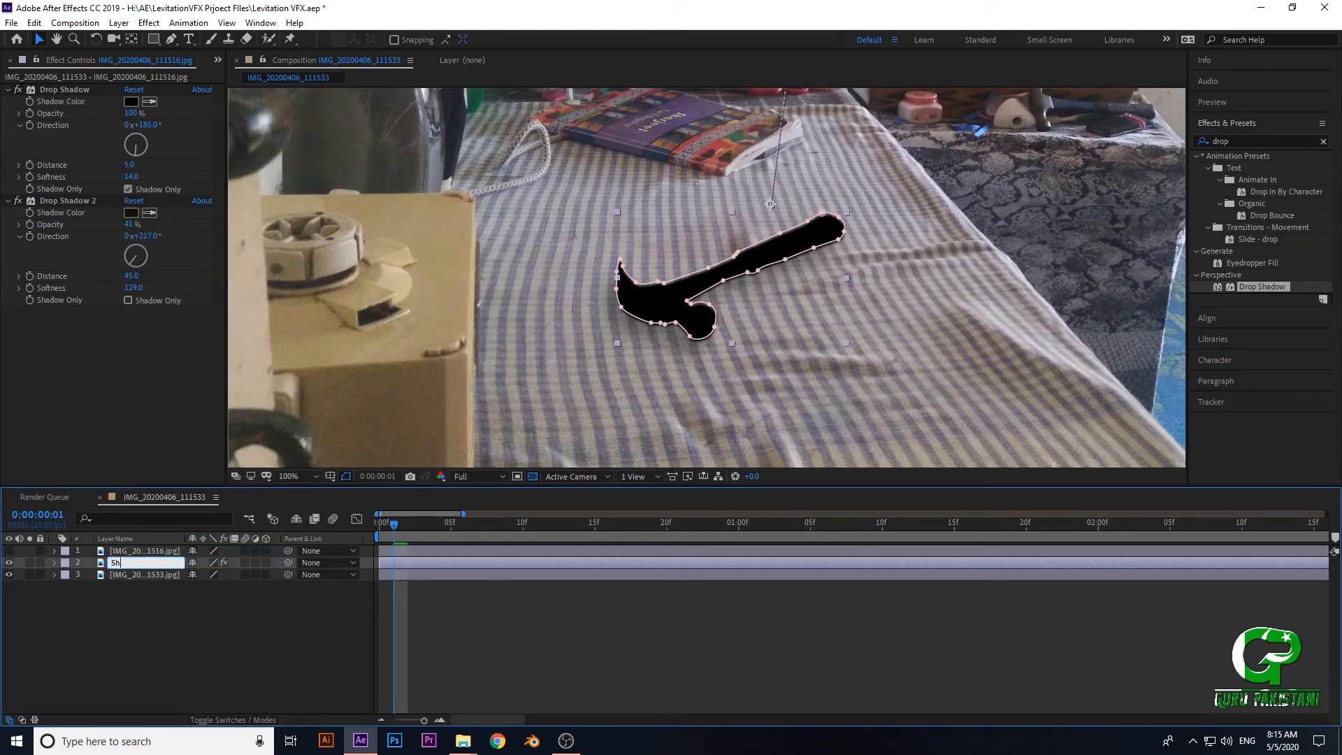
left_click(137, 617)
- Rename the top layer, which has no Drop Shadow effects, as Hammer
right_click(169, 549)
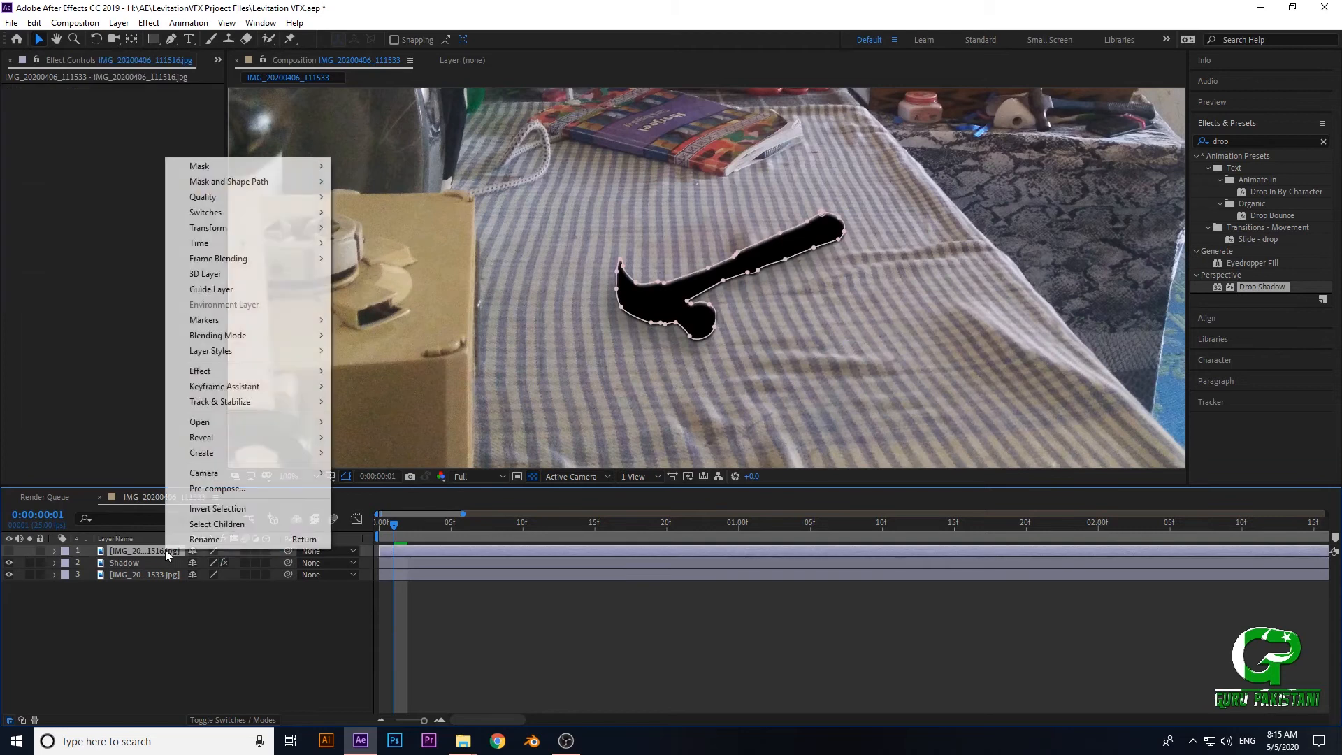
left_click(205, 541)
type("Hammer")
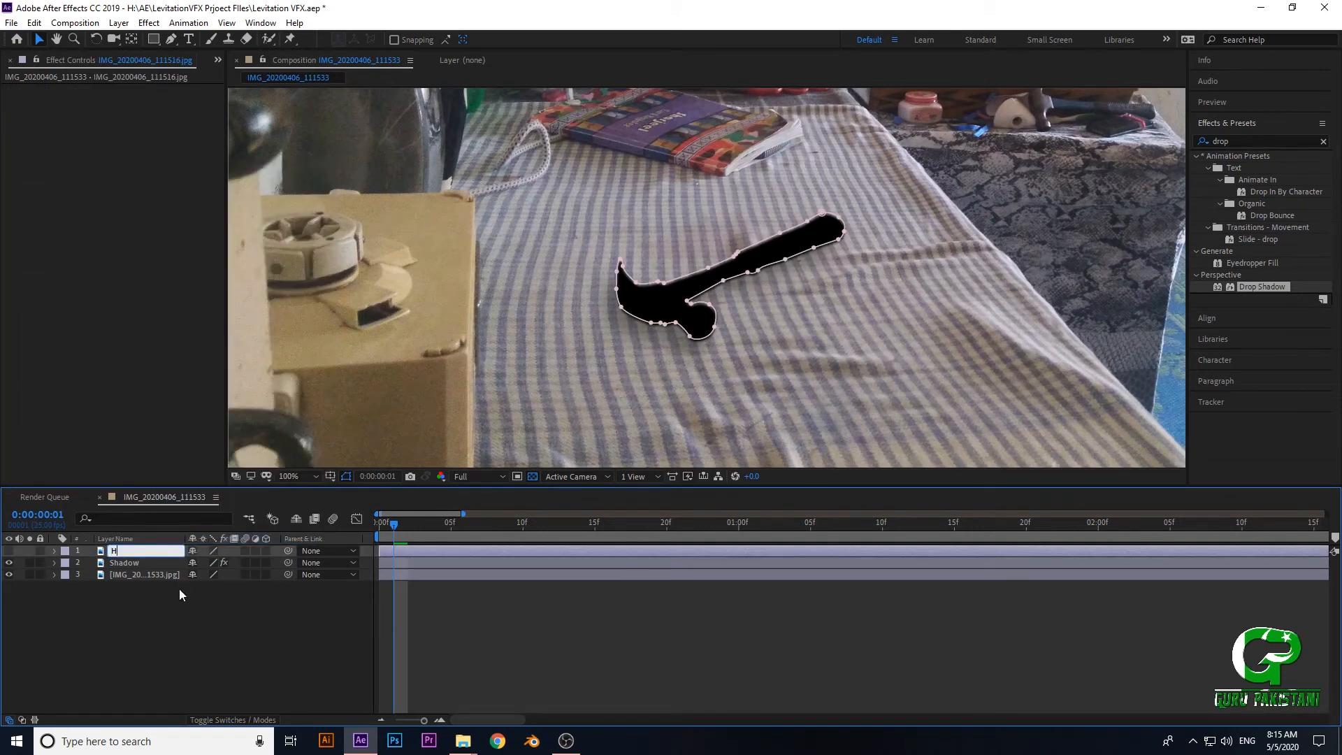
left_click(191, 609)
left_click(142, 551)
left_click(136, 564)
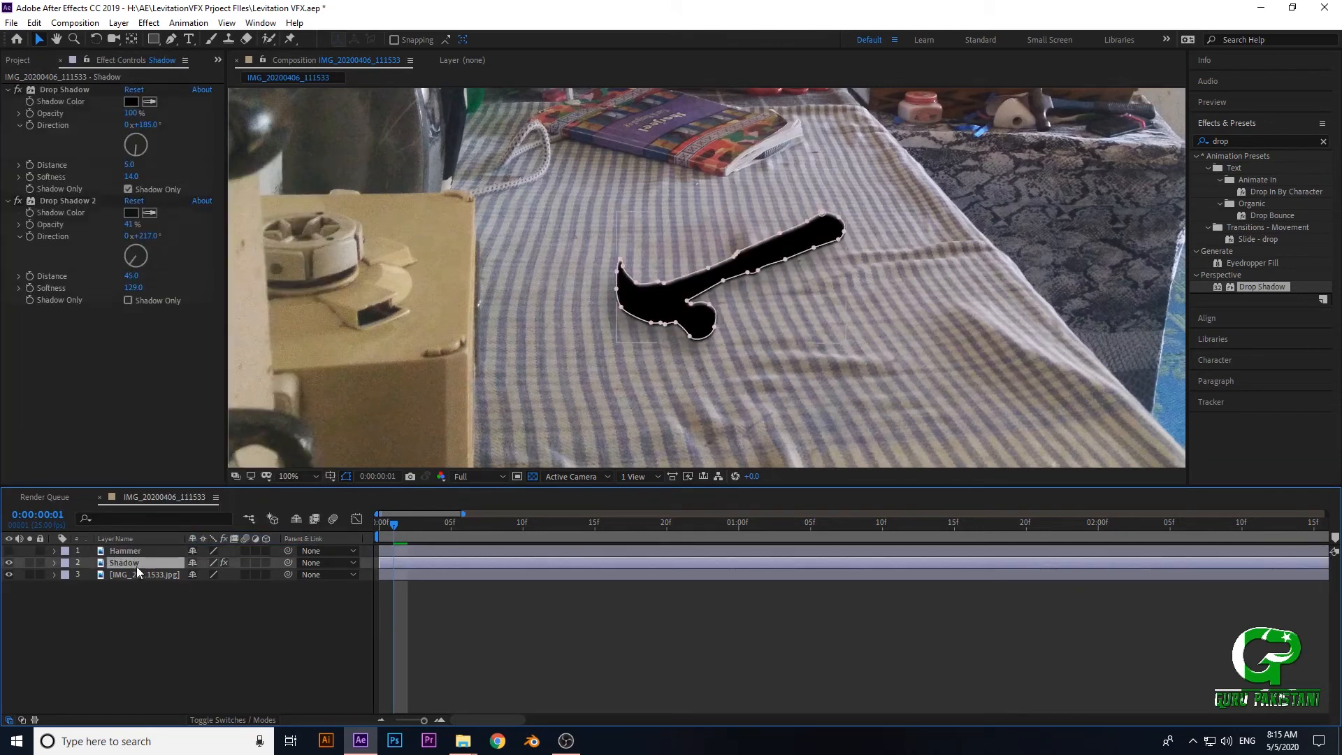
- Rename the lowest layer, which holds the plain table image, as Background
left_click(136, 573)
right_click(136, 572)
left_click(183, 560)
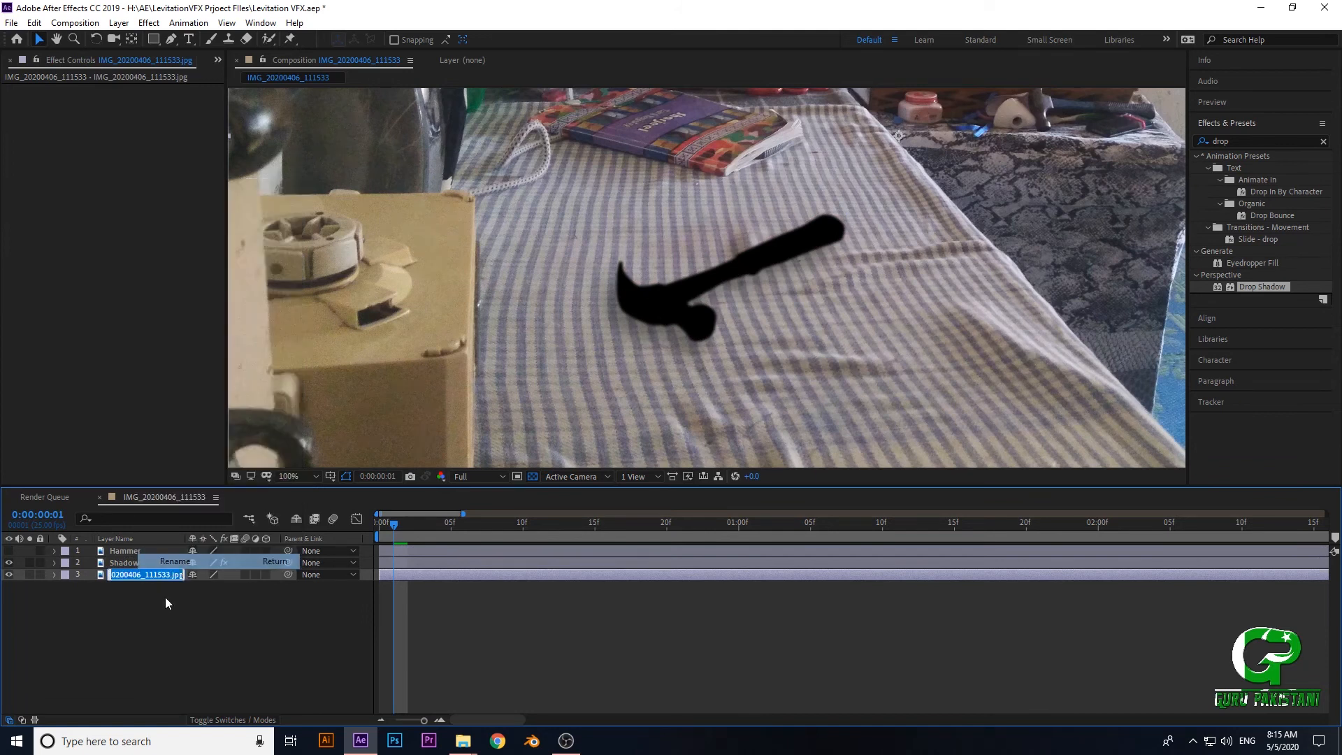
type("Background")
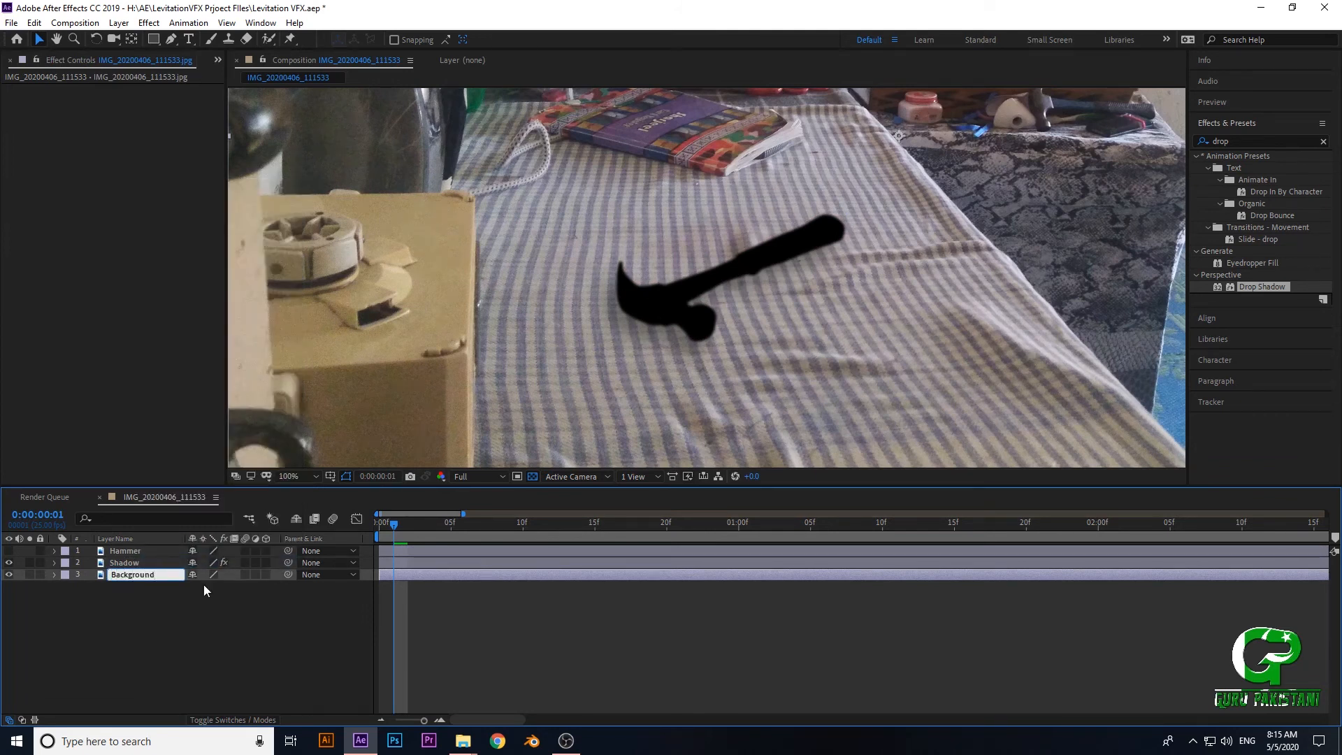
left_click(204, 589)
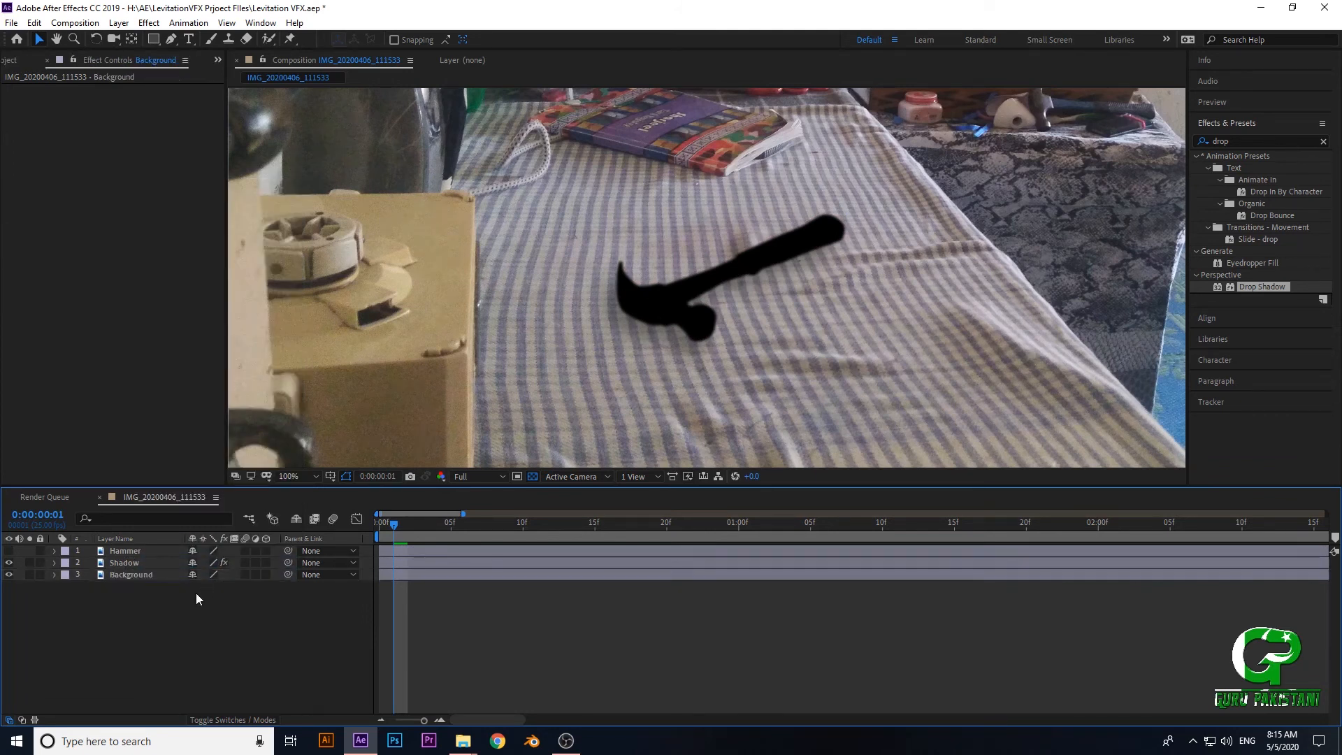
- Make the Hammer layer visible again and scrub the current time from the start to frame 5
left_click(376, 522)
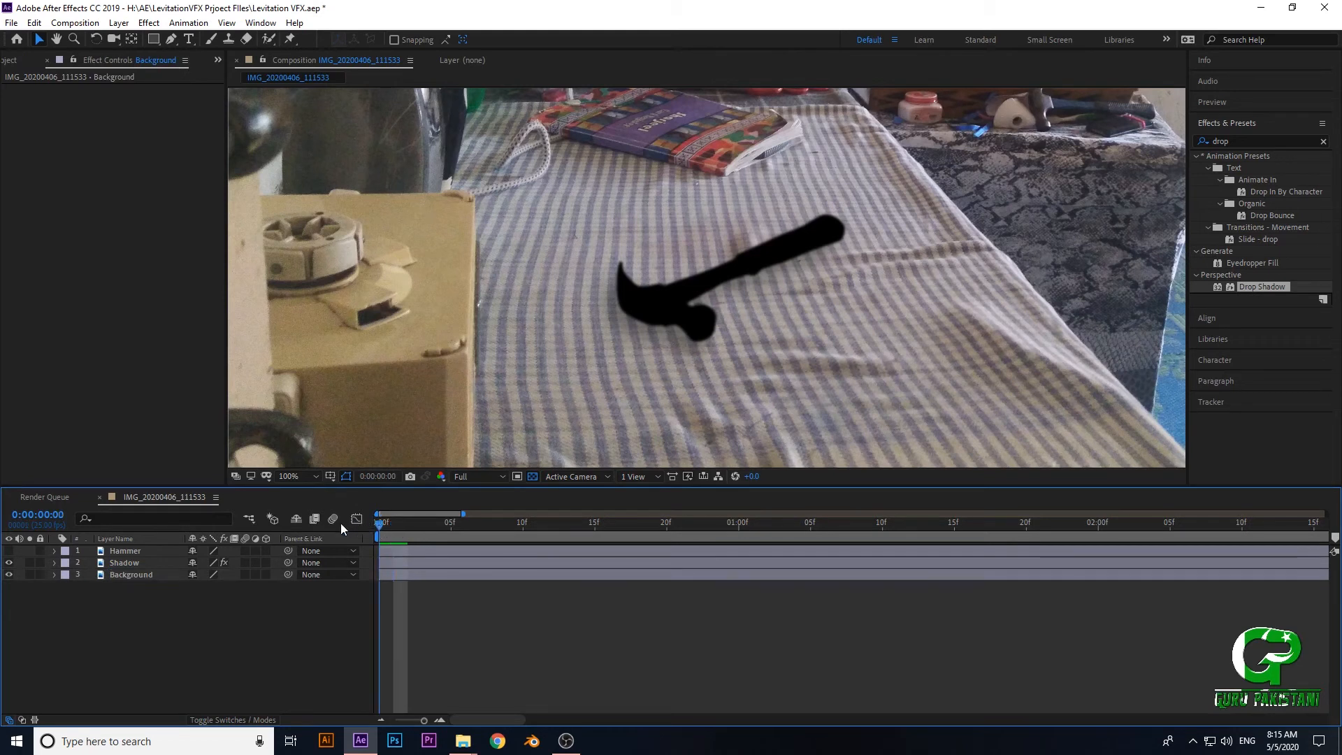
left_click(8, 551)
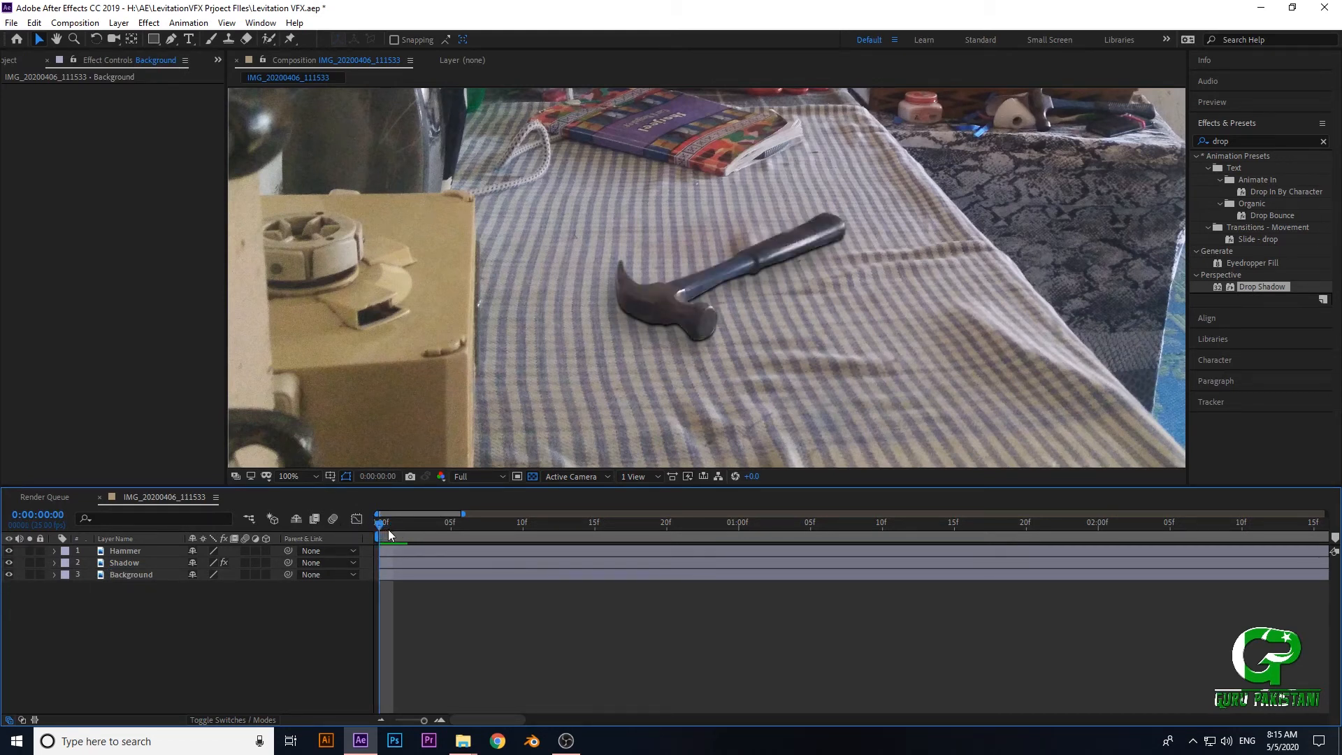
left_click_drag(379, 528, 451, 527)
- Try lowering the Shadow layer's overall Opacity in its Transform properties
left_click(137, 563)
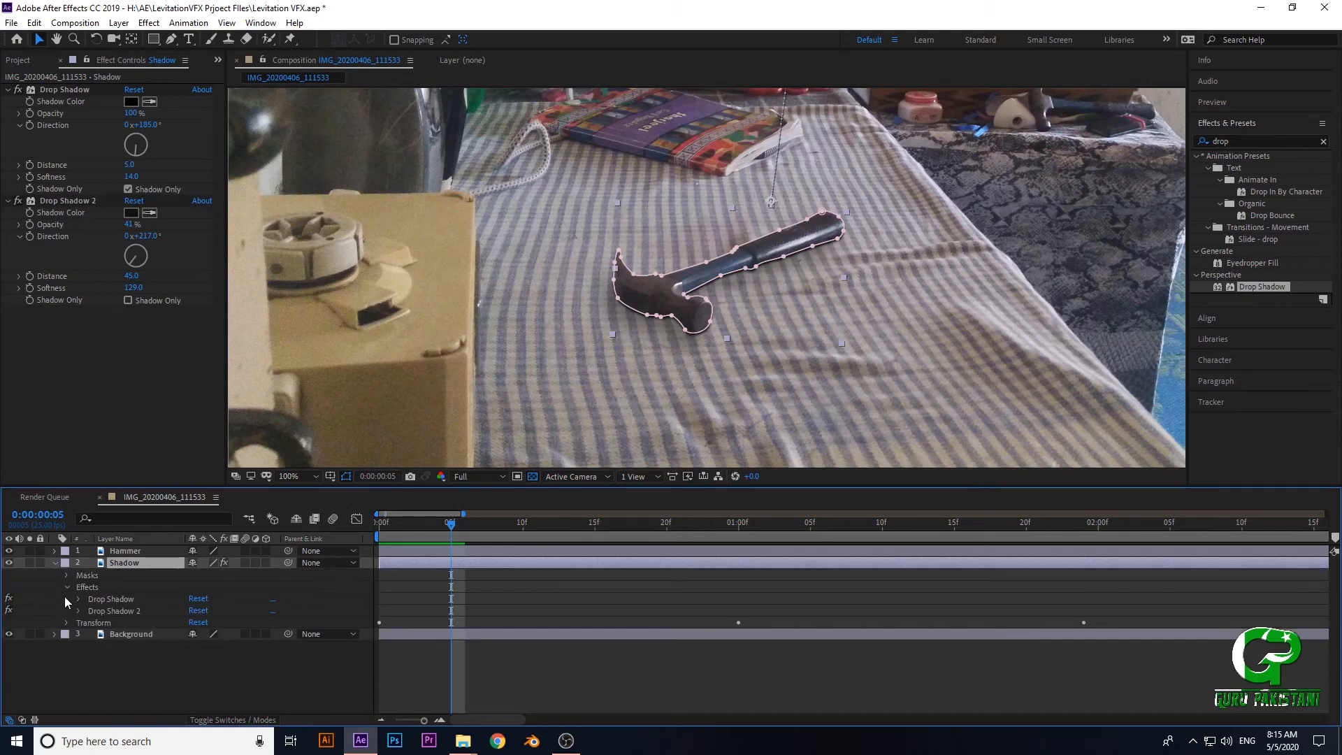
left_click(66, 587)
left_click(68, 598)
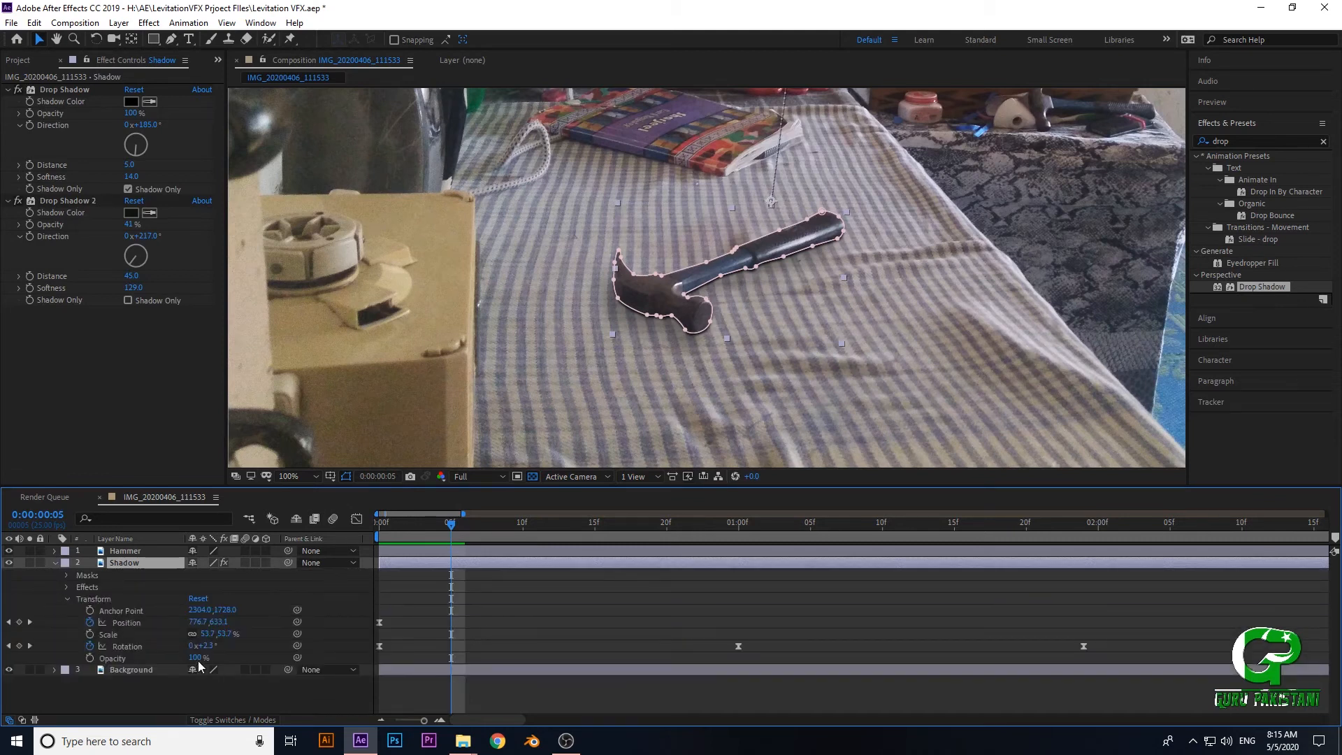
left_click_drag(195, 658, 79, 667)
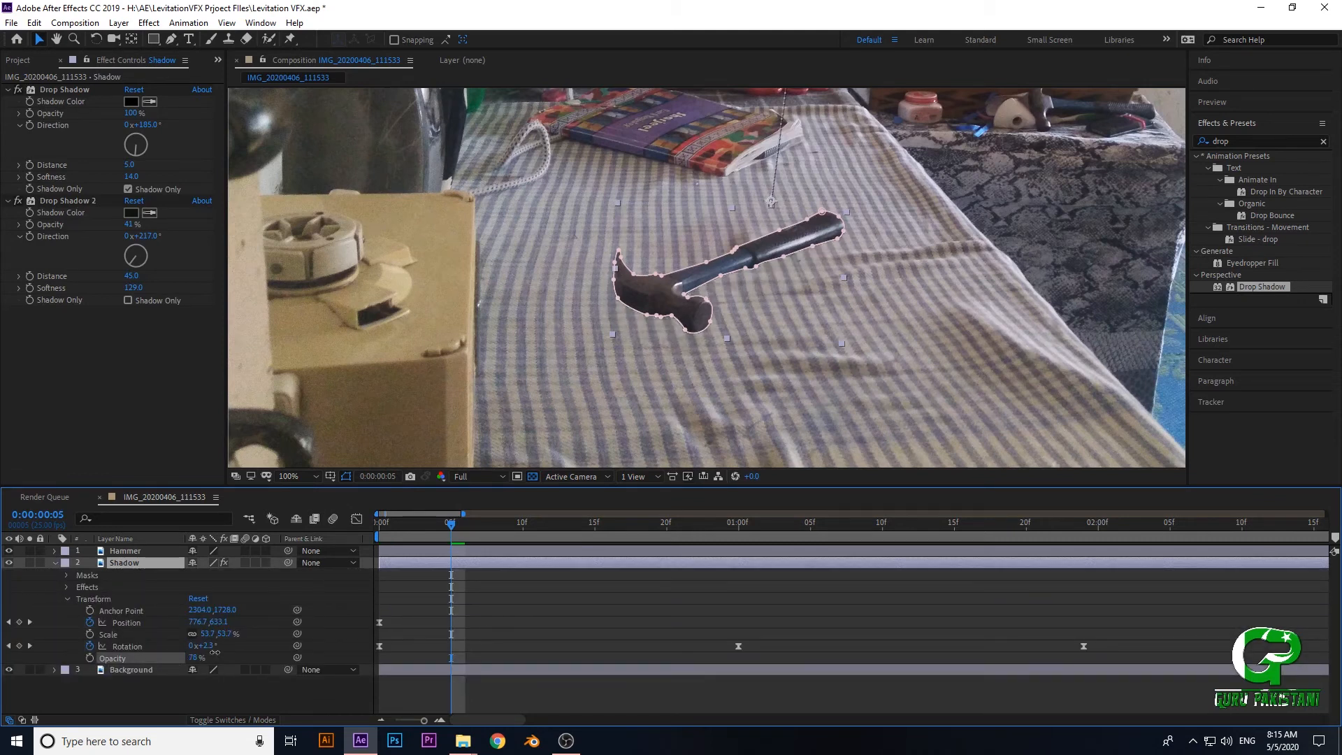
left_click_drag(215, 651, 26, 686)
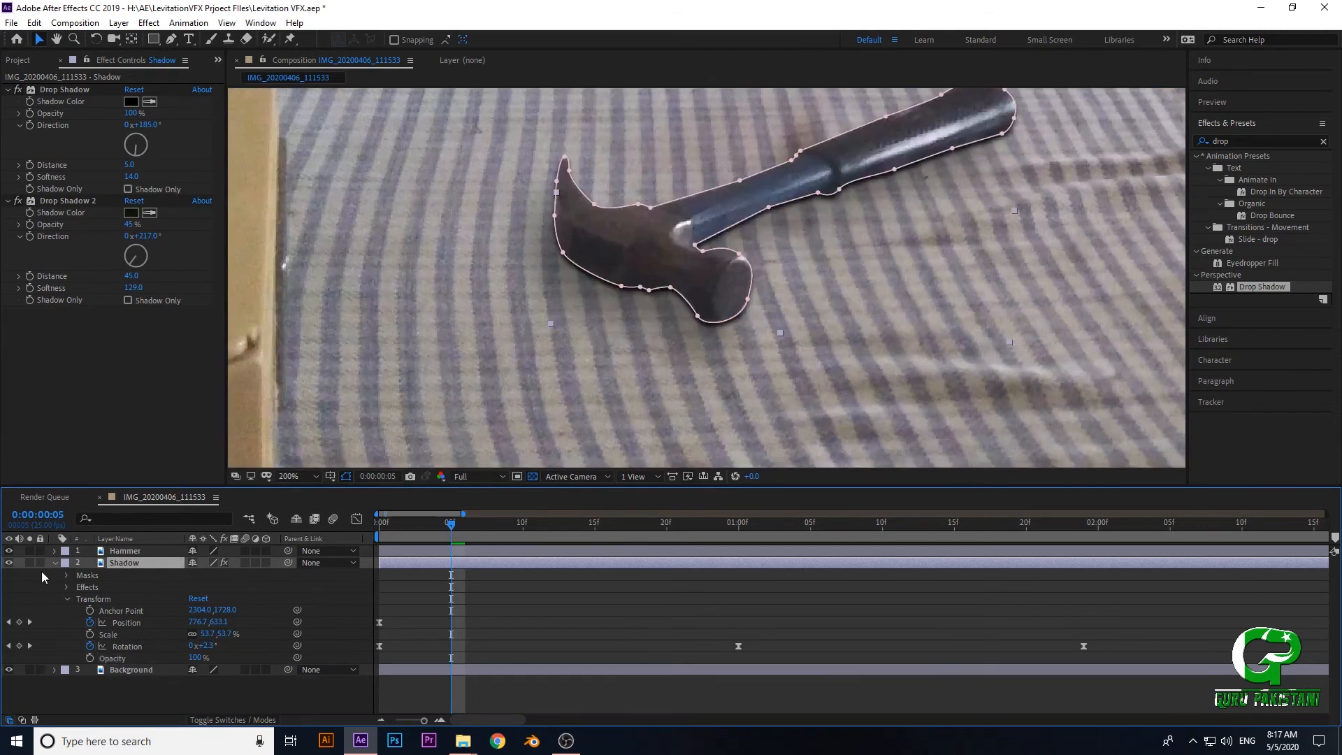
left_click(54, 562)
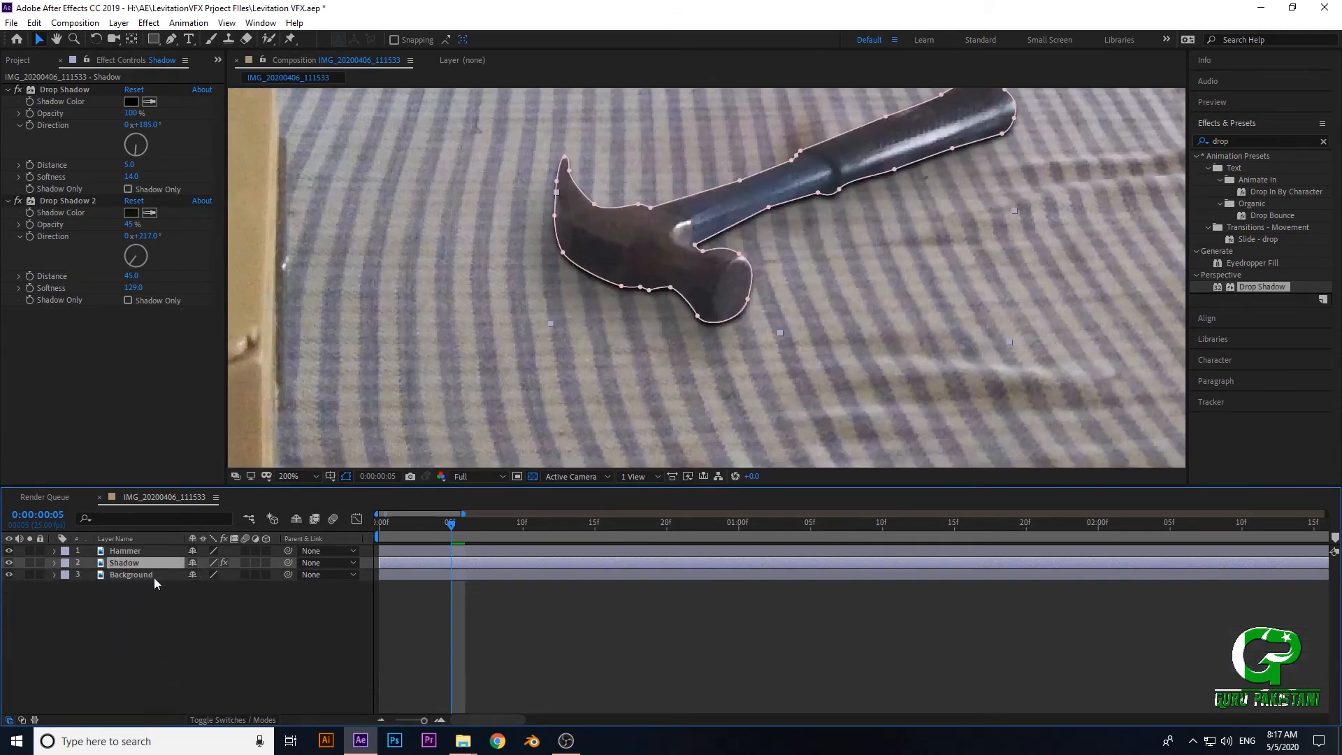
- Start Opacity keyframes at frame 5 for both Drop Shadow effects on the Shadow layer
left_click(138, 552)
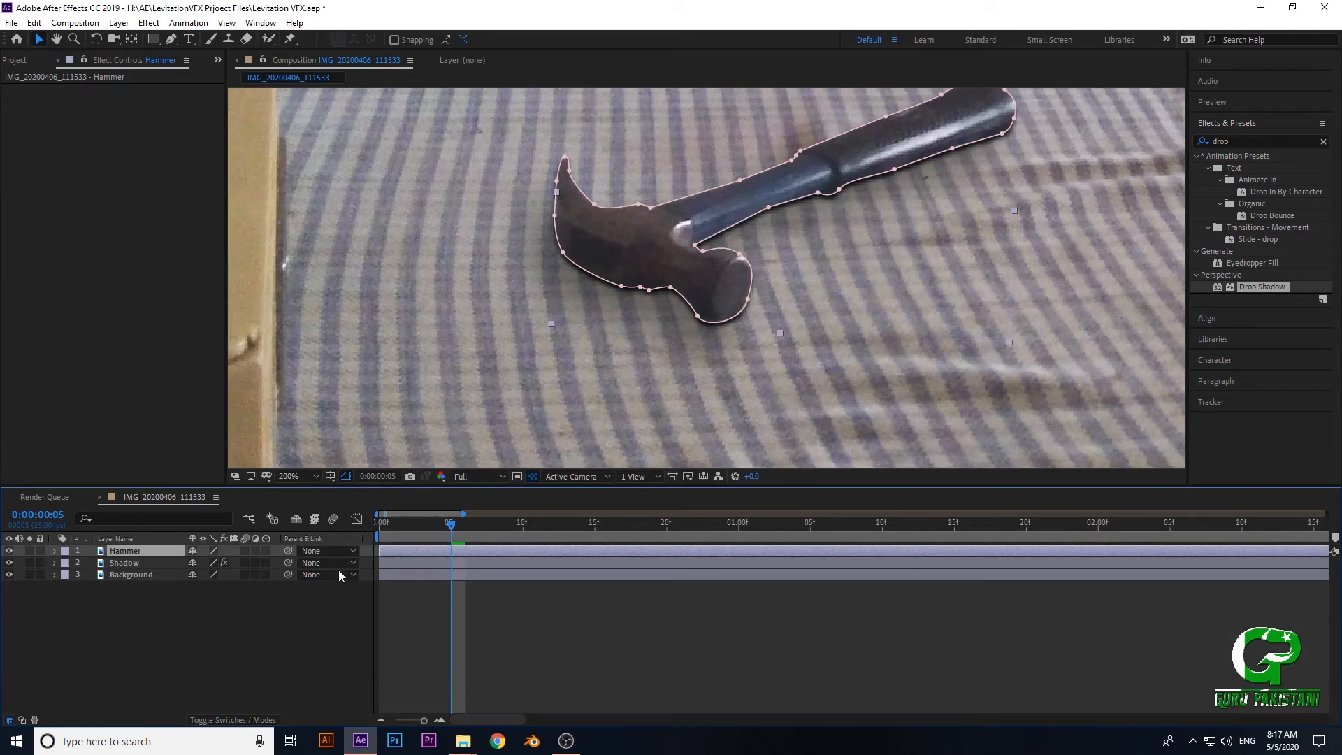
left_click(133, 556)
left_click(126, 563)
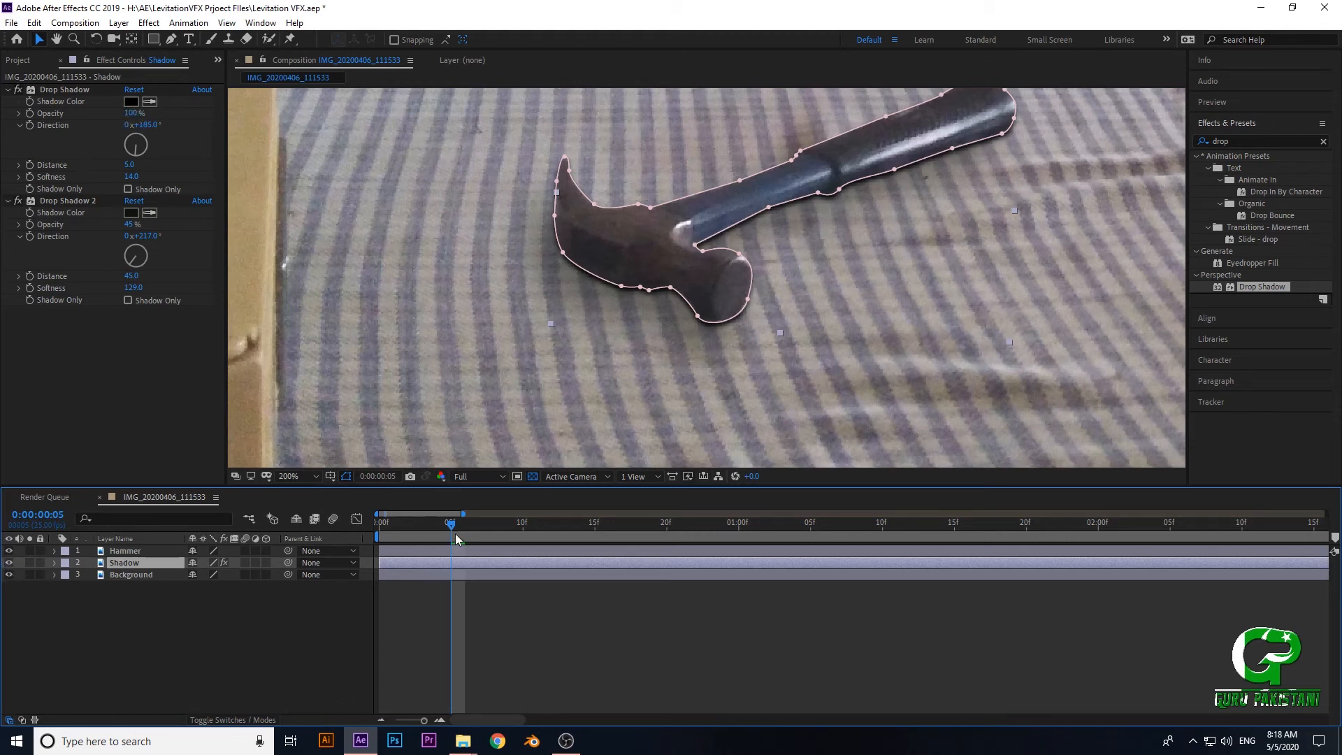
left_click_drag(459, 529, 475, 535)
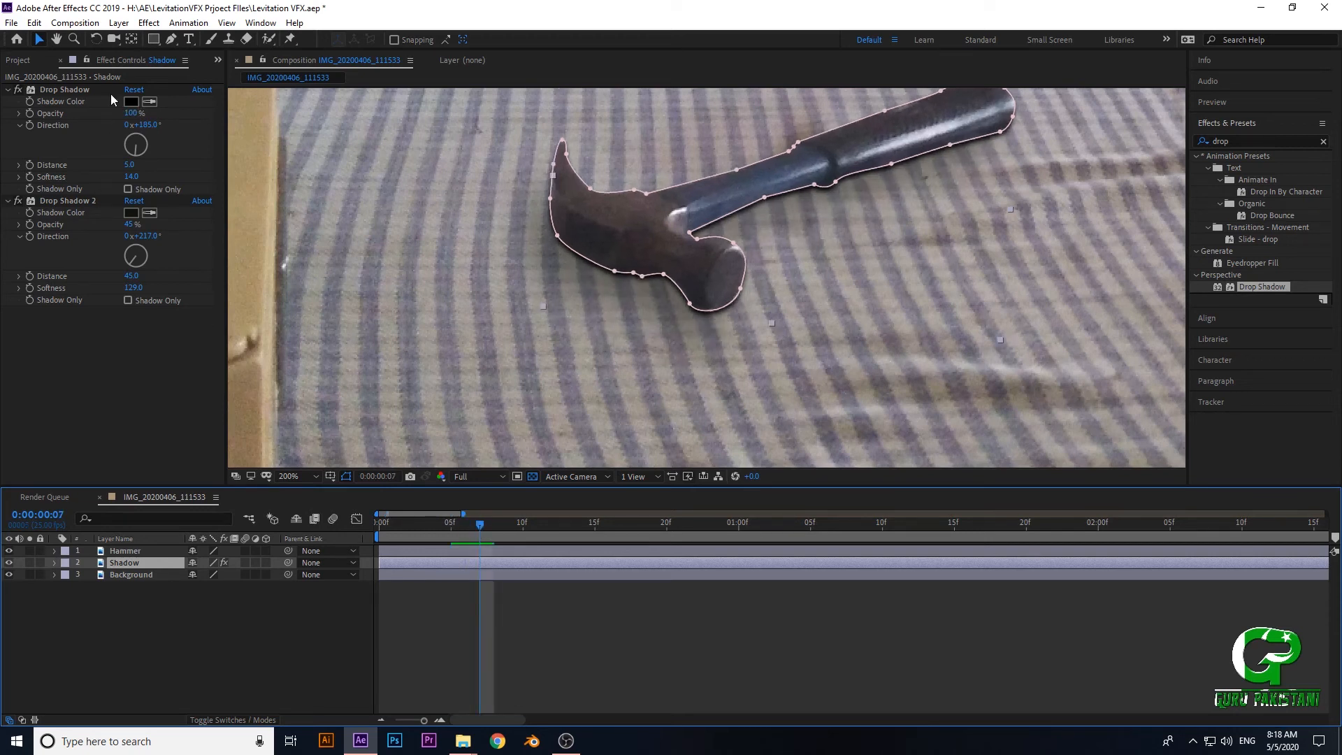
left_click(65, 93)
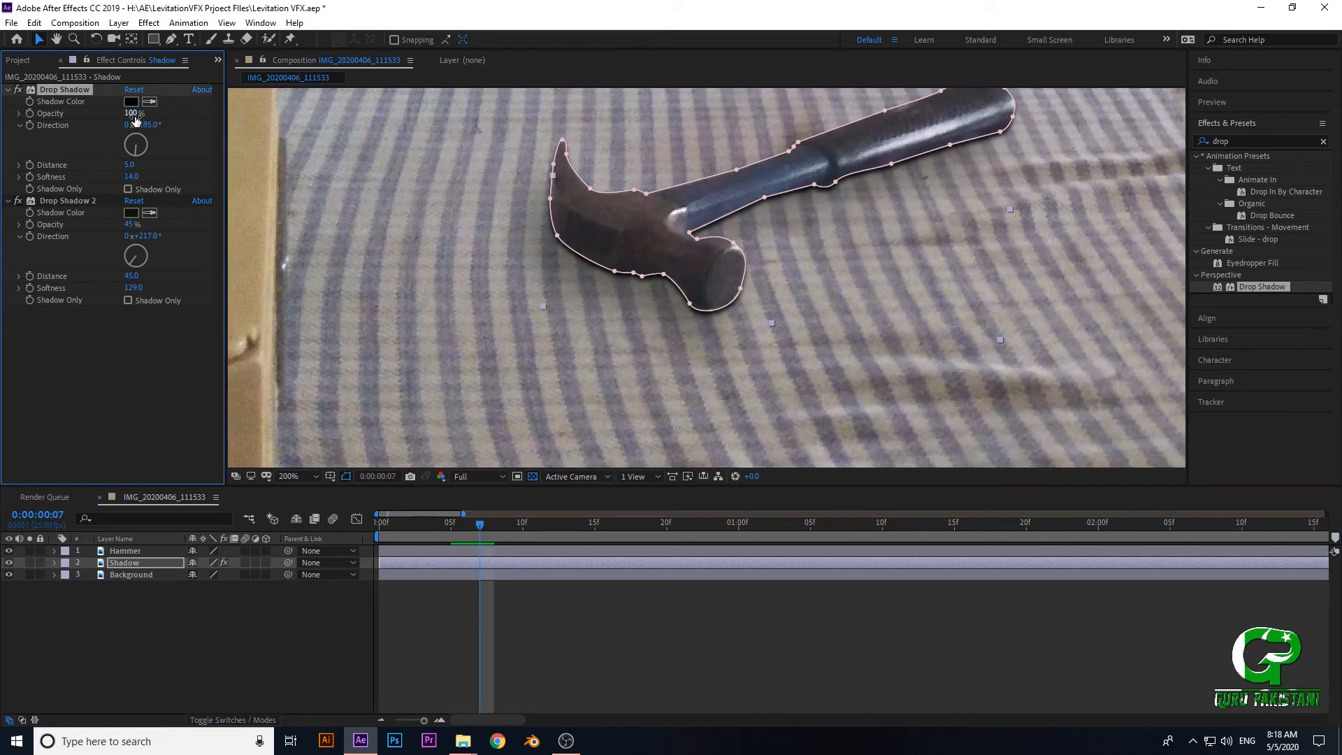
left_click_drag(479, 531, 453, 529)
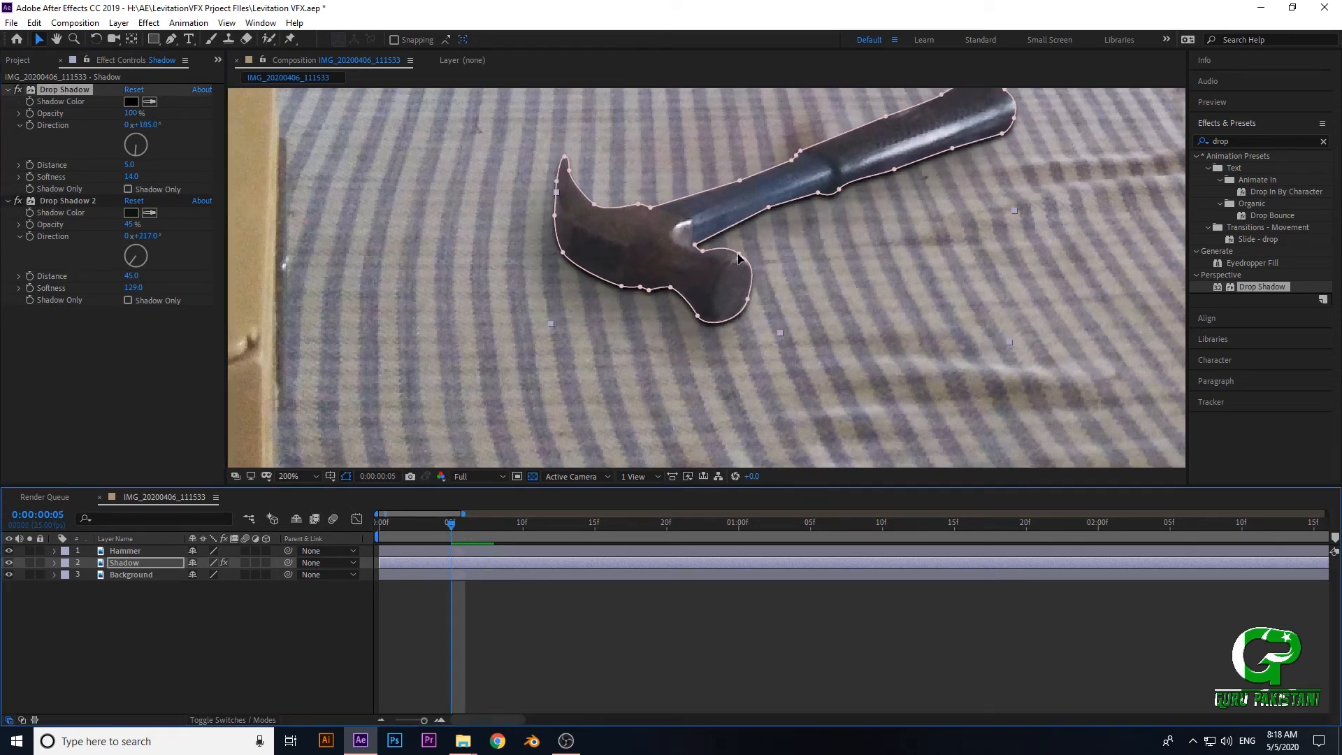
left_click(30, 113)
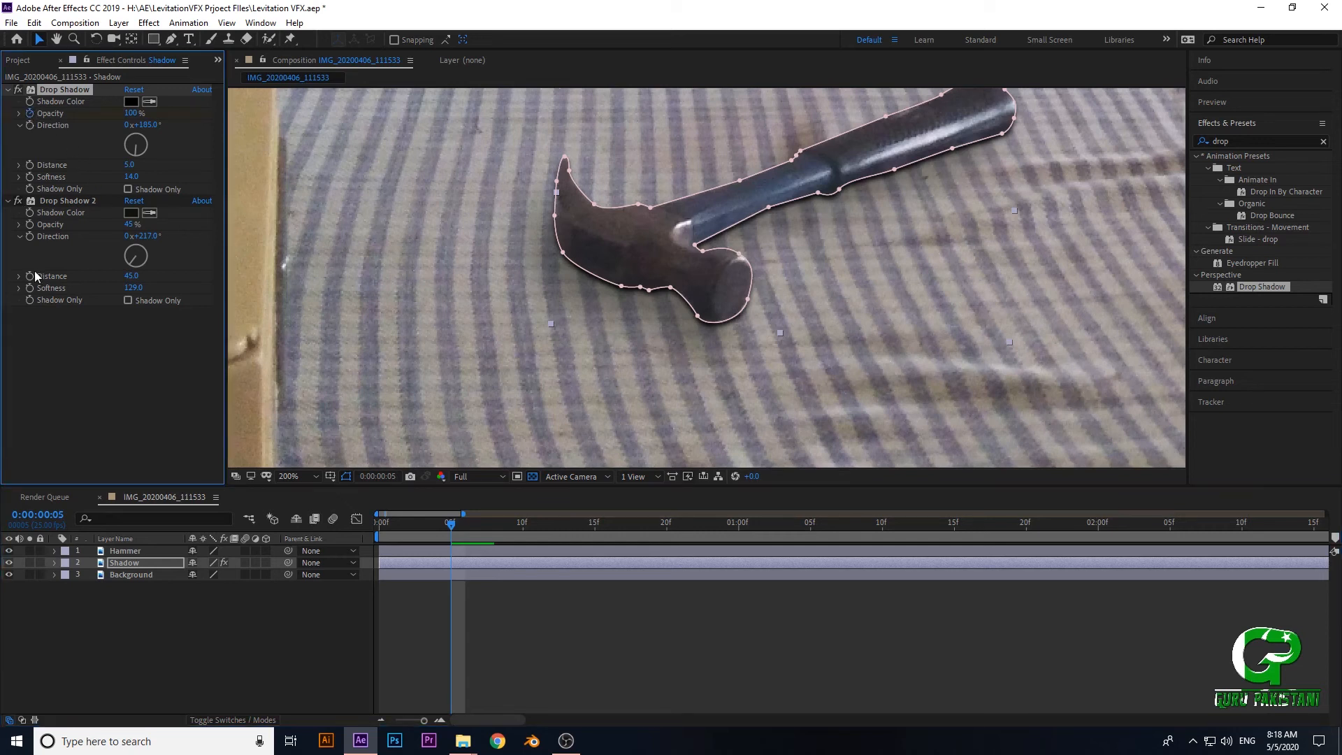
left_click(28, 224)
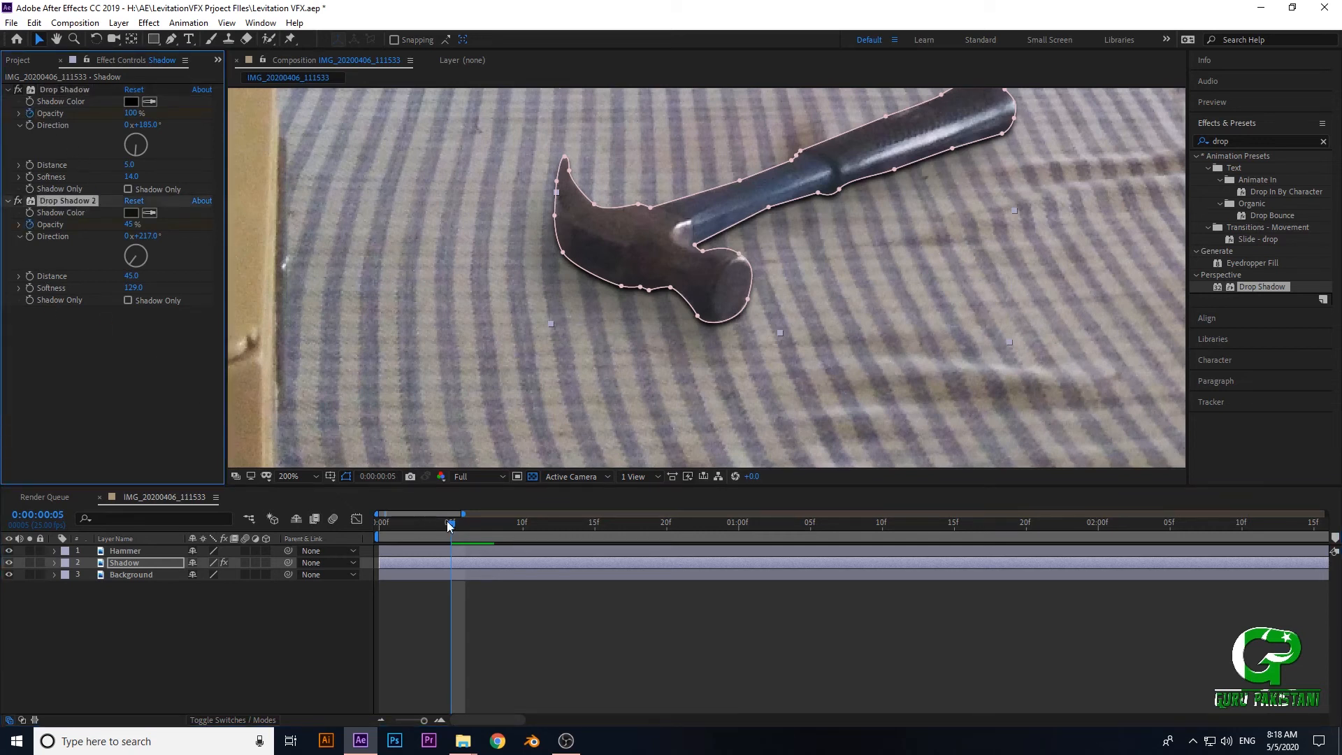
- Set the first Drop Shadow's Opacity to 0% at frame 7
left_click_drag(452, 525, 476, 532)
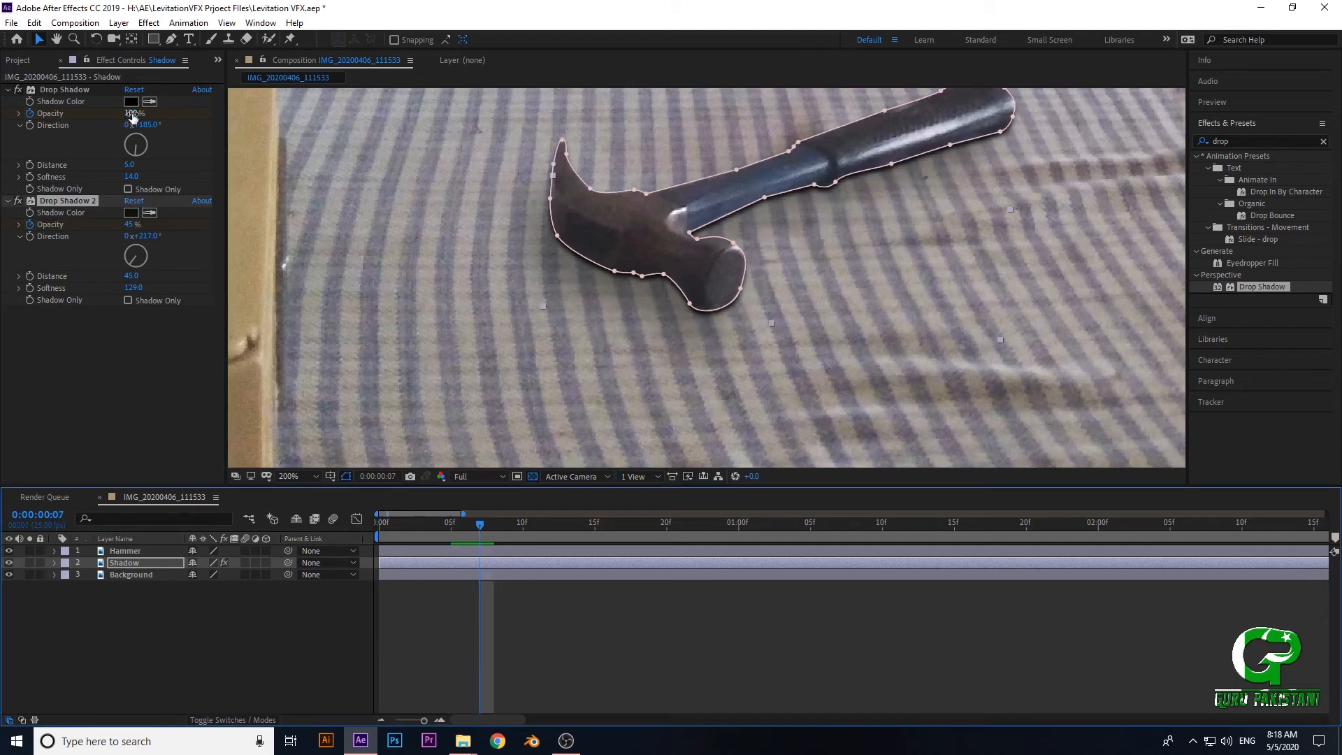
type("6")
key("Return")
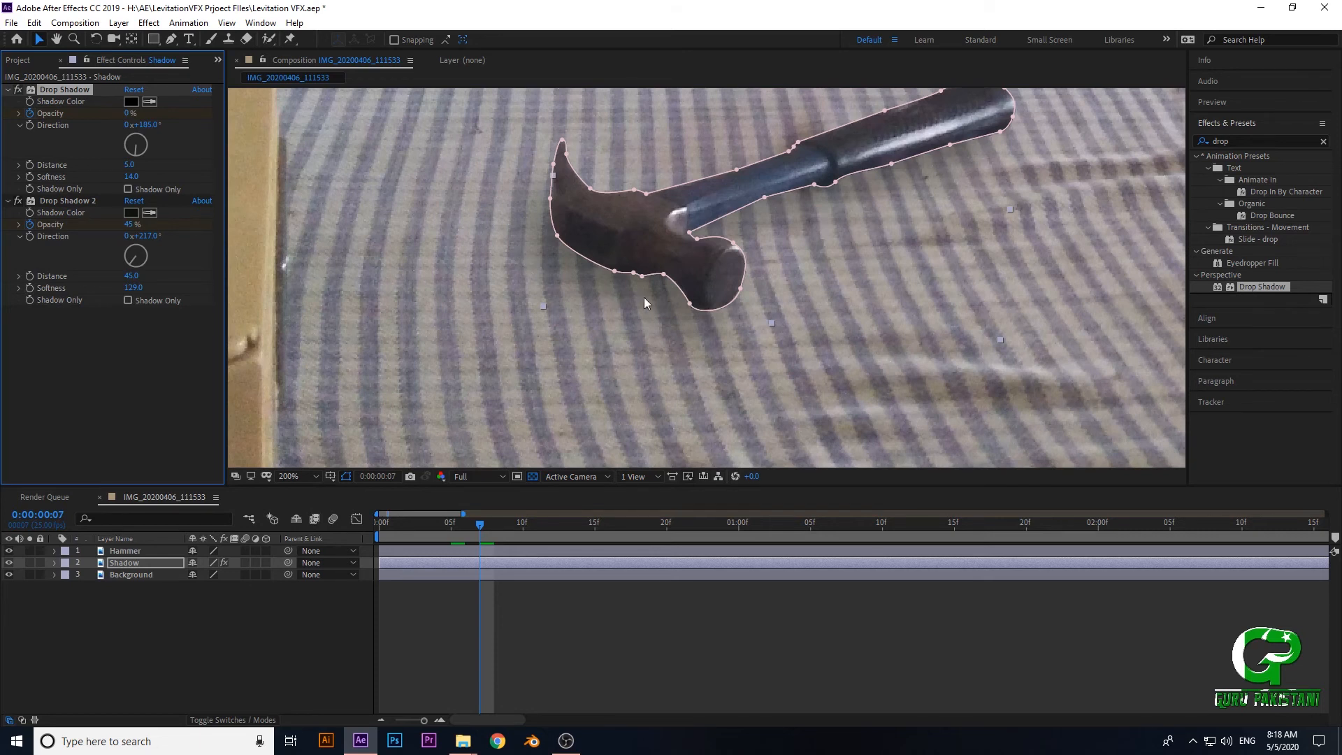
- Inspect the hammer's shadow up close and start a Distance keyframe for Drop Shadow 2 at frame 5
scroll(632, 299, "down", 2)
mouse_move(626, 344)
left_mouse_down()
mouse_move(632, 363)
mouse_move(608, 347)
left_mouse_up()
scroll(639, 350, "up", 1)
scroll(665, 303, "down", 2)
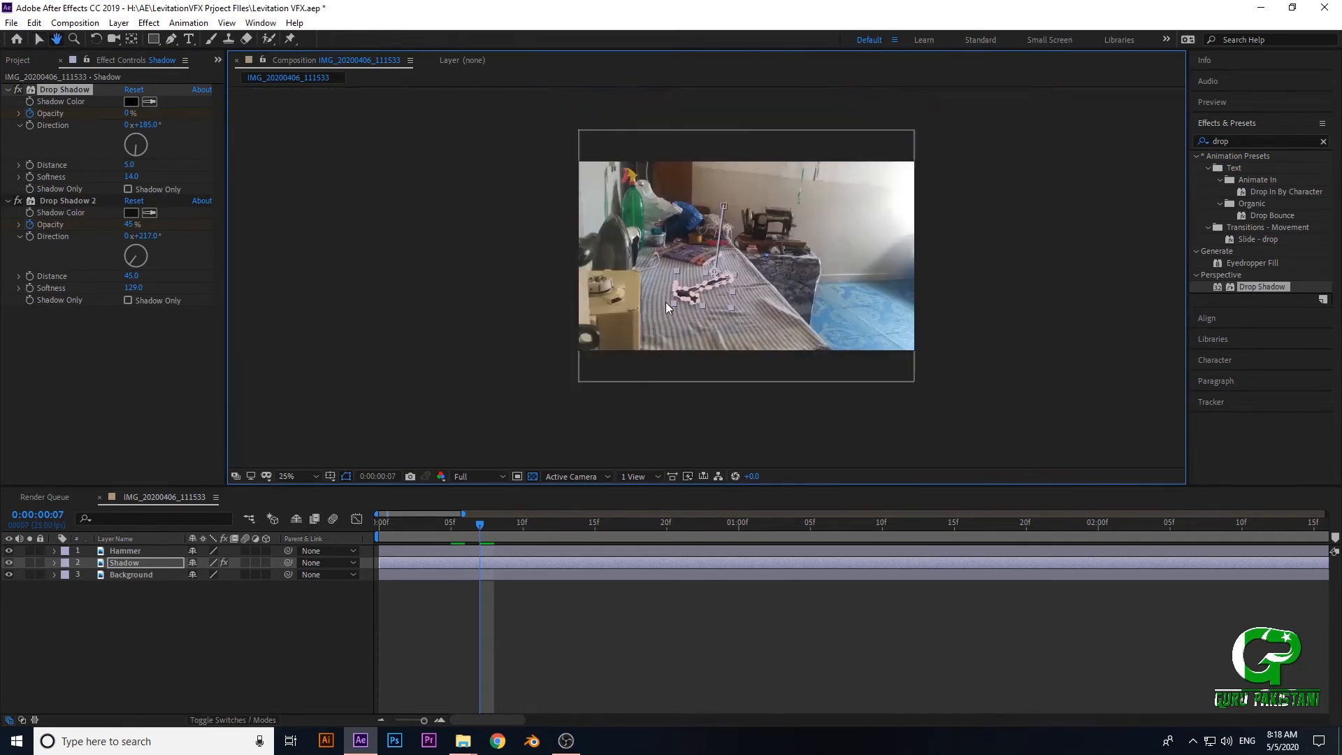
scroll(695, 328, "up", 4)
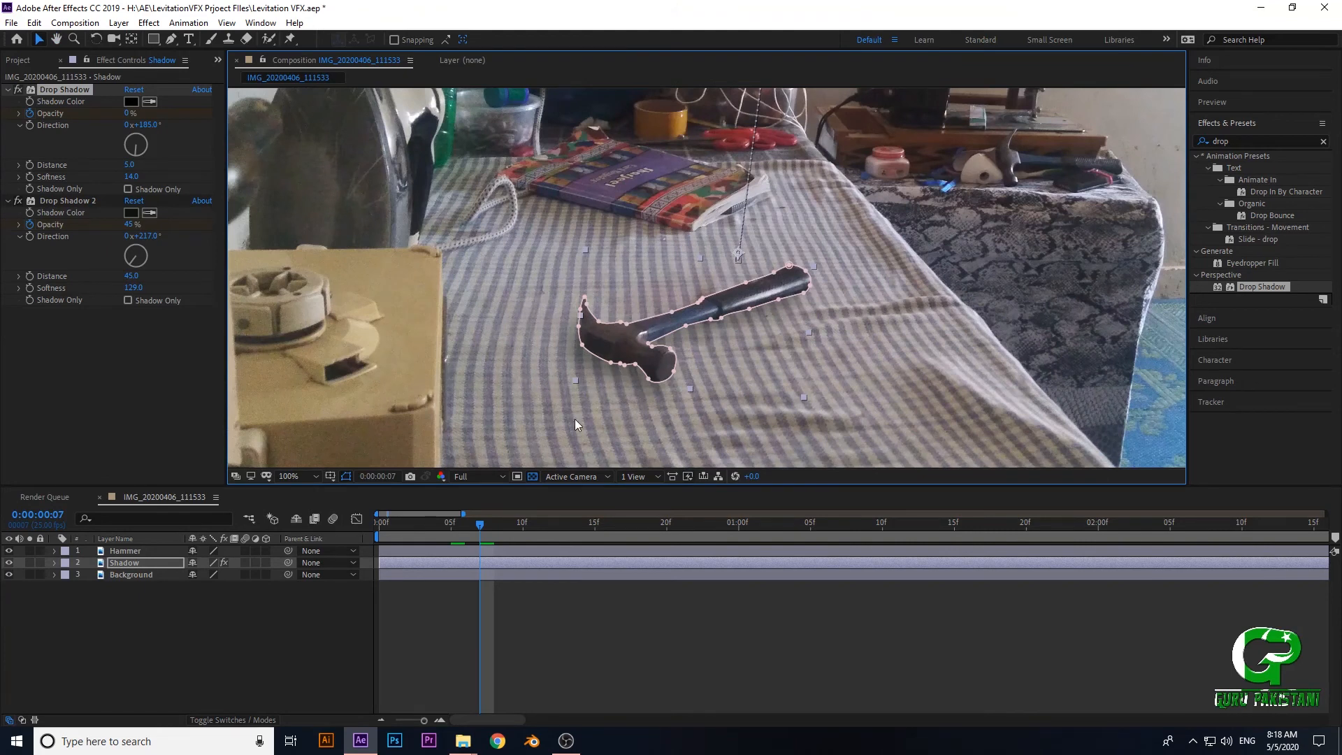
left_click_drag(575, 392, 619, 337)
scroll(578, 360, "up", 1)
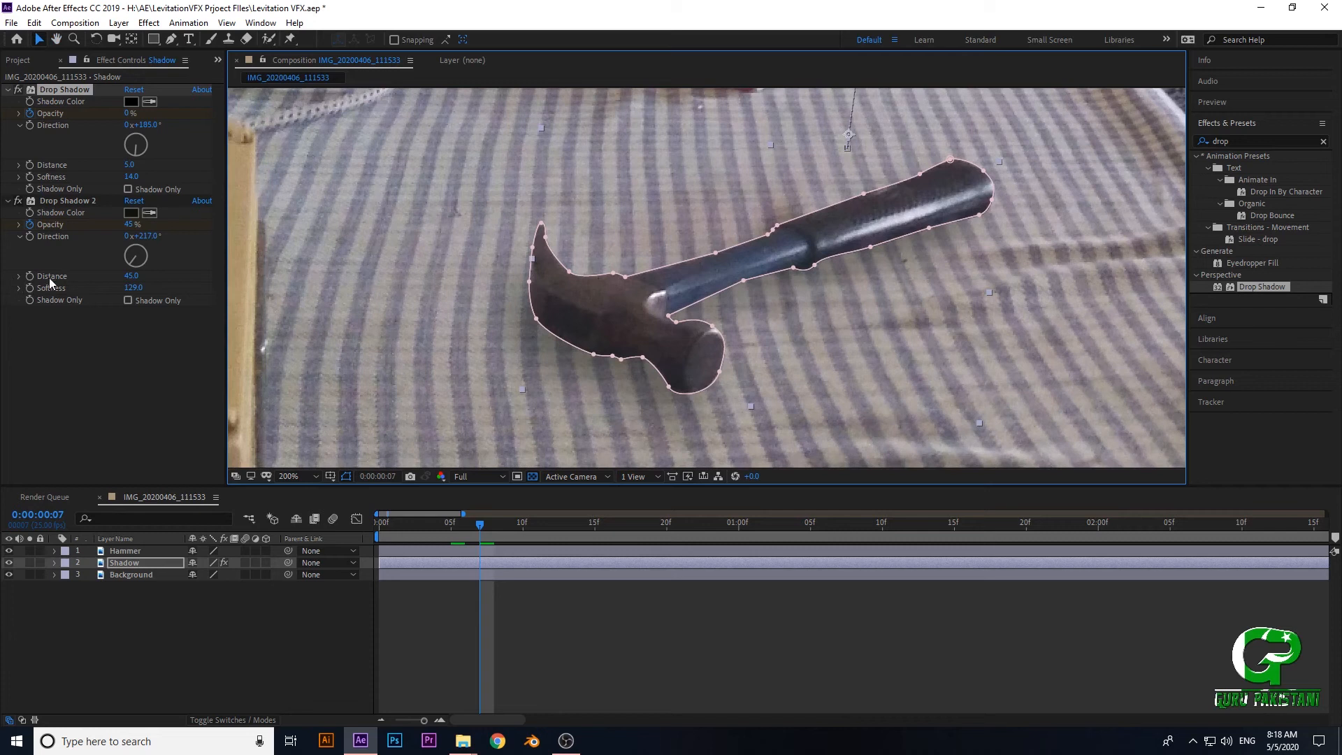
left_click_drag(480, 528, 450, 525)
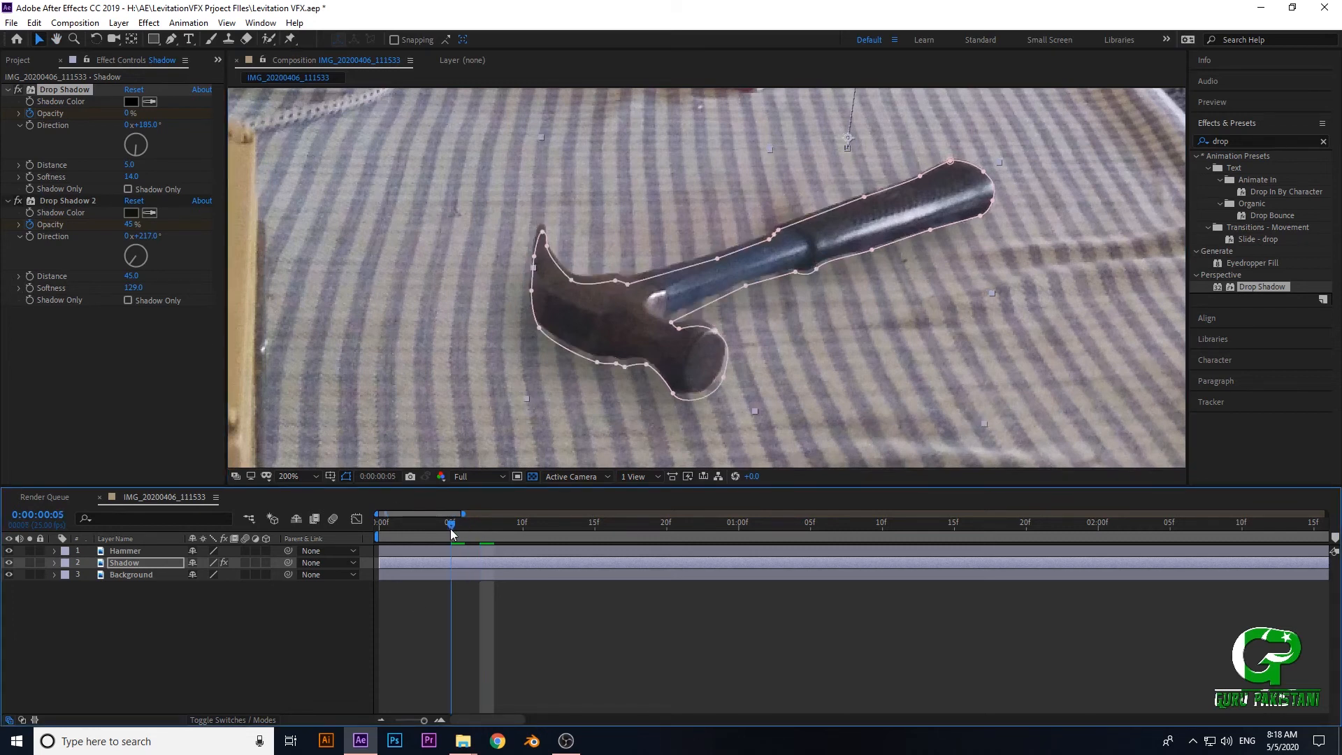
left_click(28, 276)
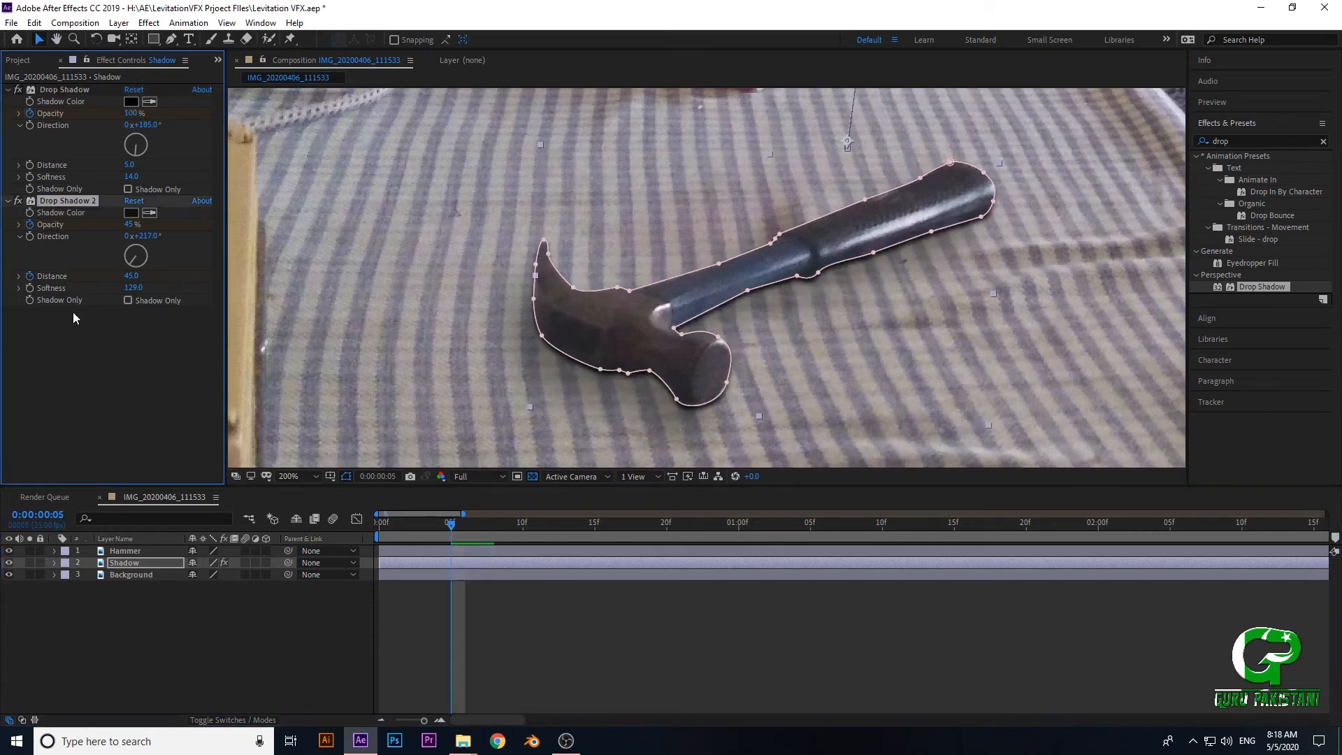
- At frame 11, set Drop Shadow 2's Distance to 153 and its Opacity to 20%
left_click_drag(451, 526, 534, 538)
left_click_drag(131, 276, 227, 297)
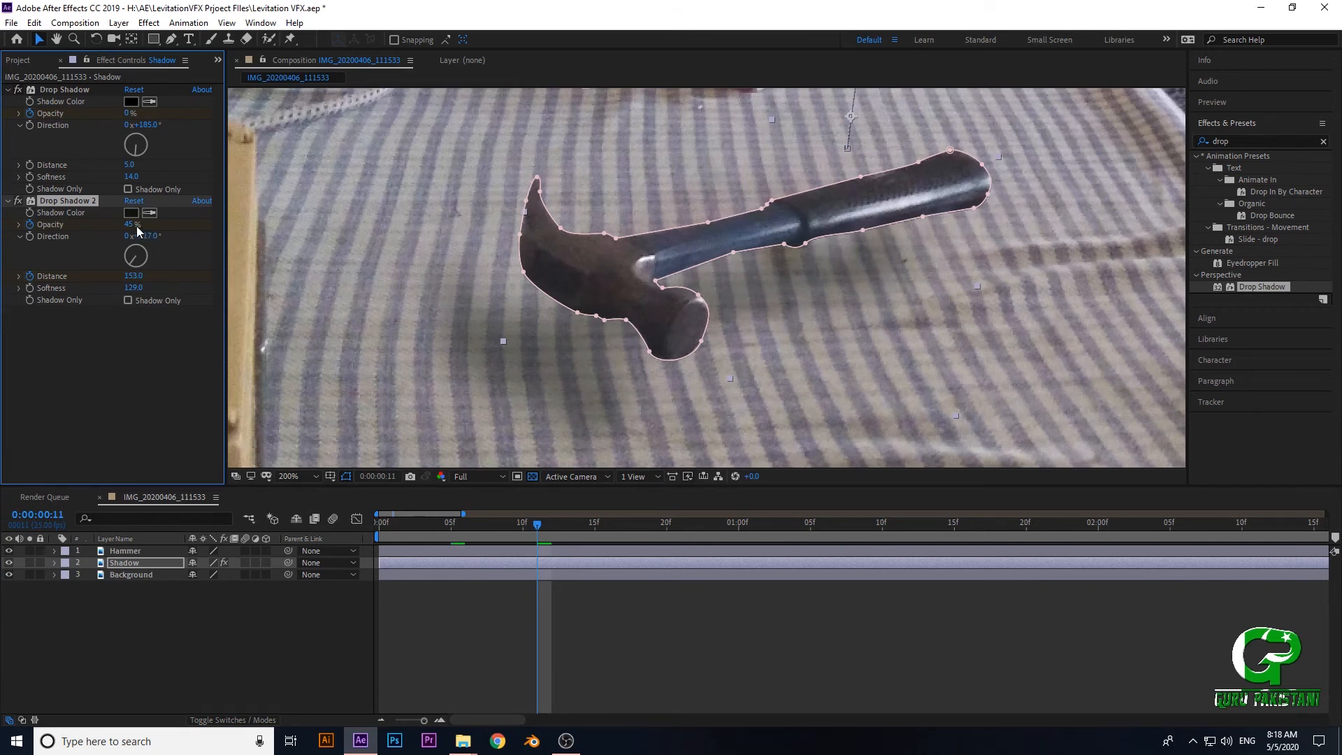
left_click_drag(96, 229, 89, 230)
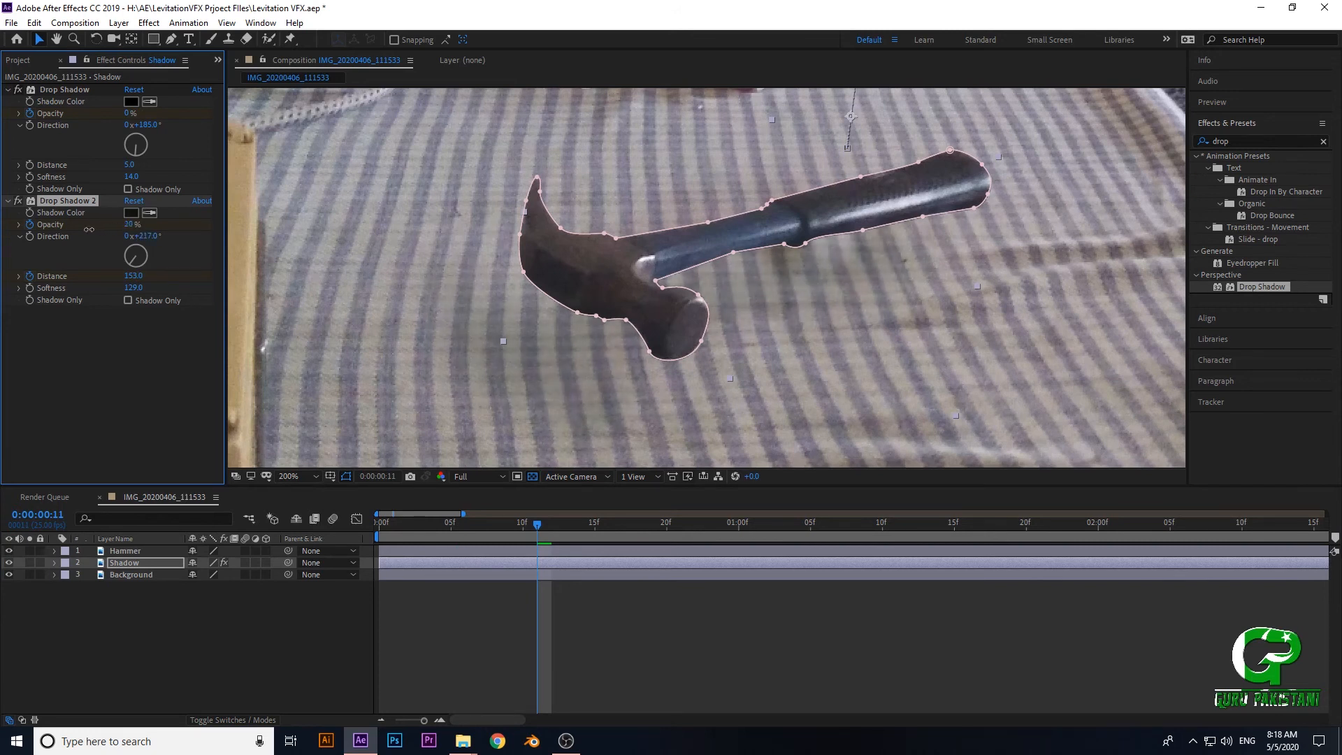
- Play back the composition from the first frame to check how the shadow moves as the hammer rises
left_click_drag(539, 531, 225, 531)
scroll(418, 389, "down", 2)
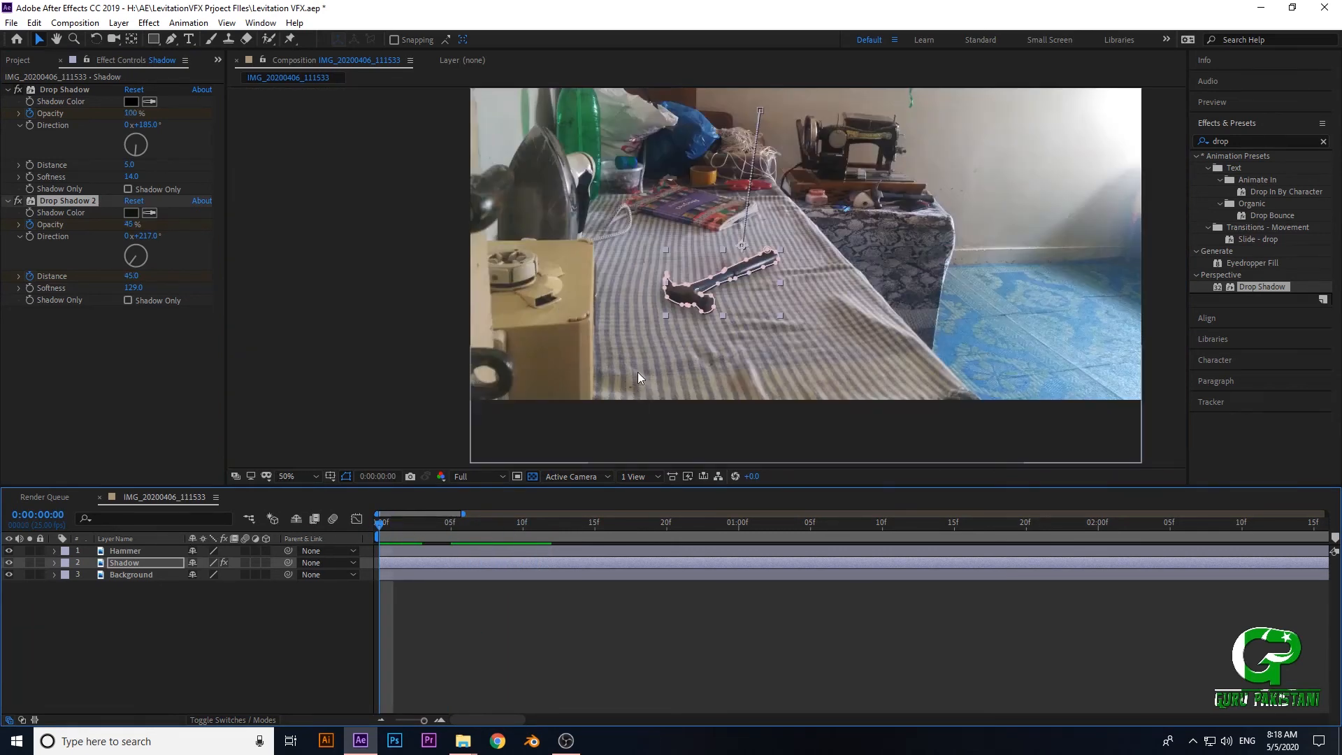
scroll(637, 371, "up", 1)
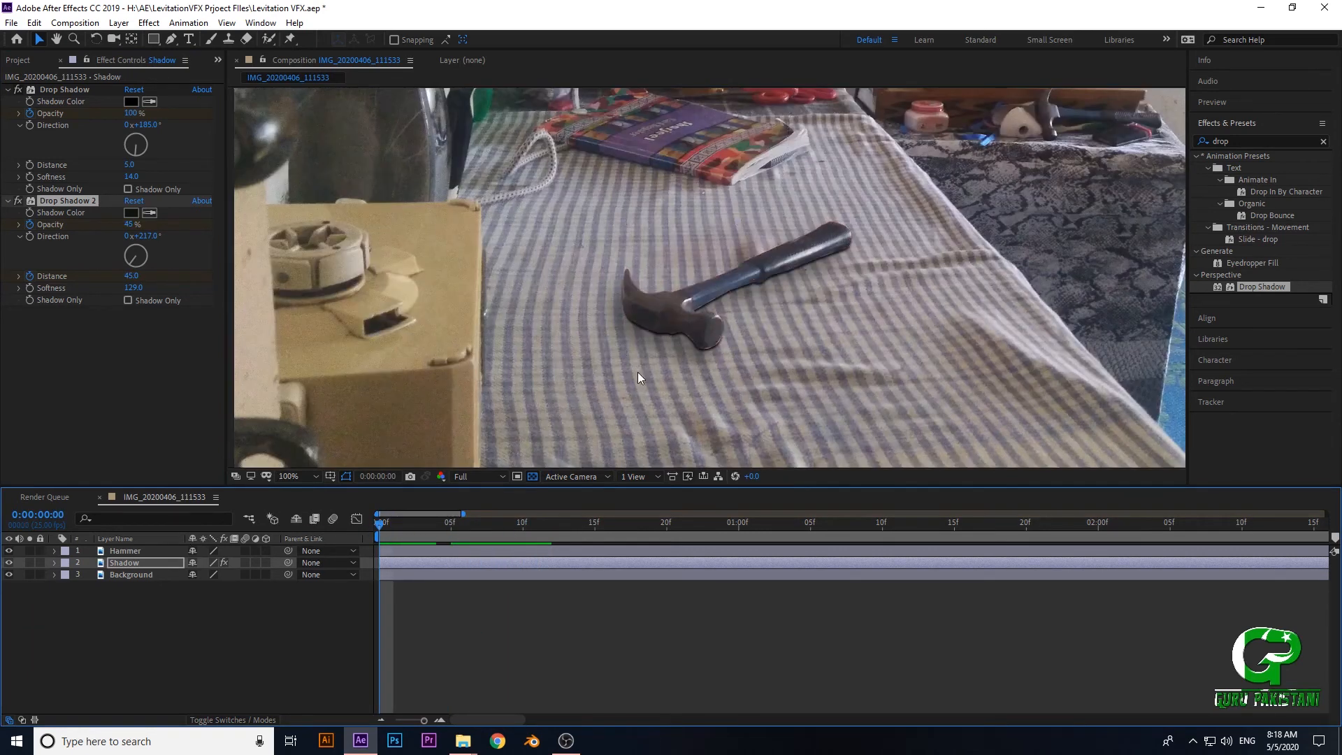
key("space")
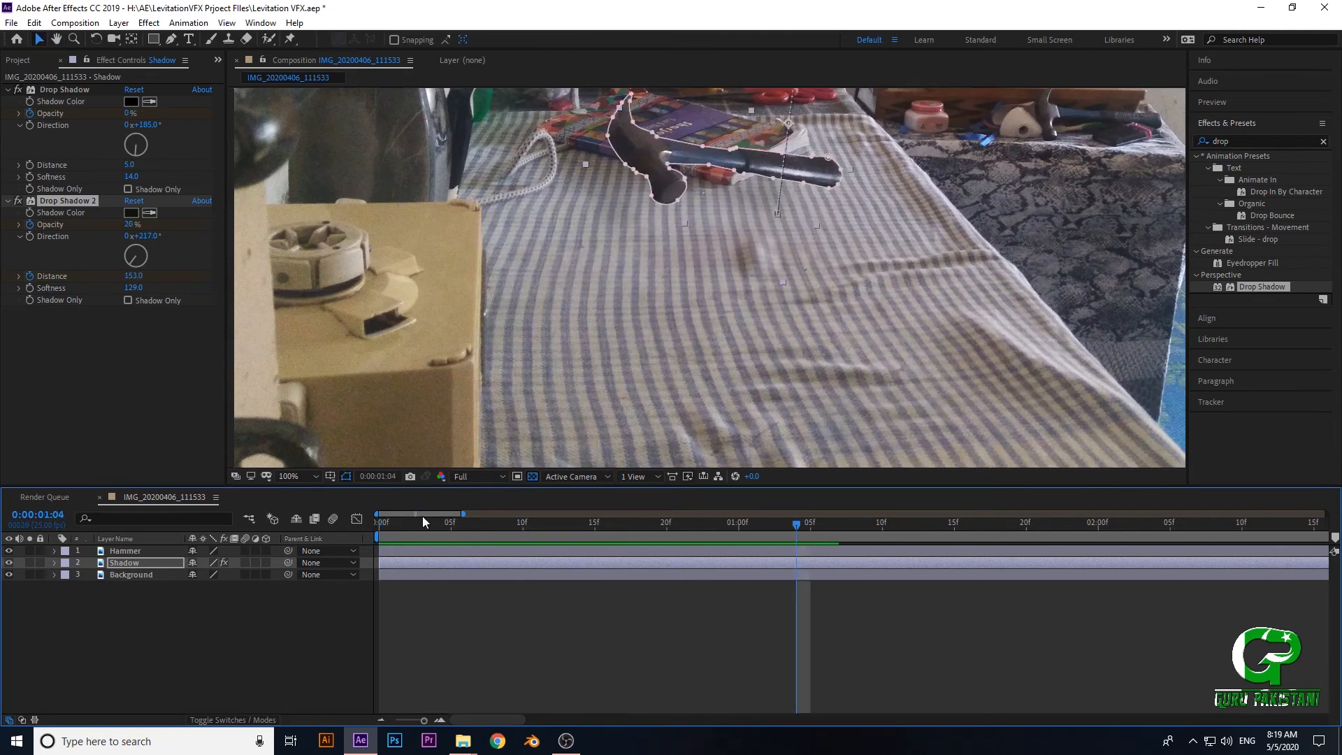
- Set Drop Shadow 2's Opacity to 0% at frame 11 and preview the animation from the start
left_click_drag(438, 528, 543, 557)
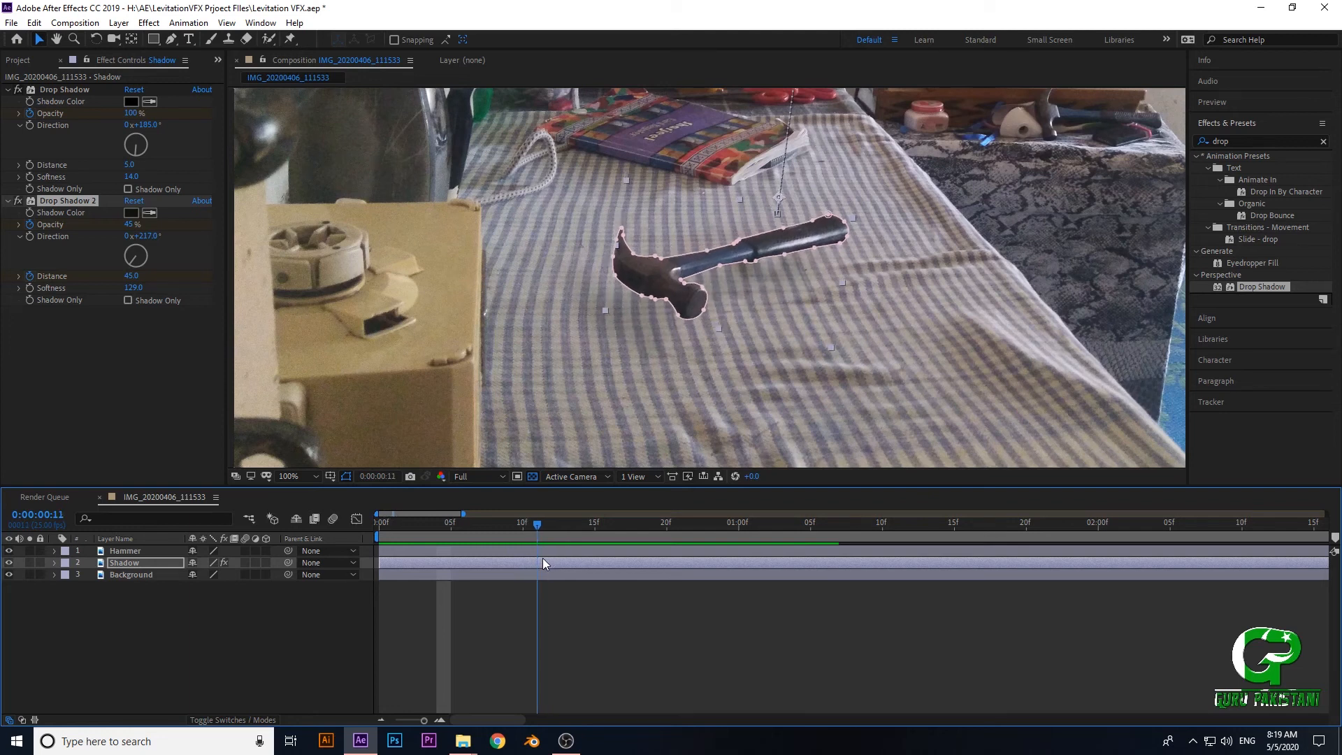
left_click_drag(133, 233, 3, 241)
left_click_drag(539, 526, 333, 526)
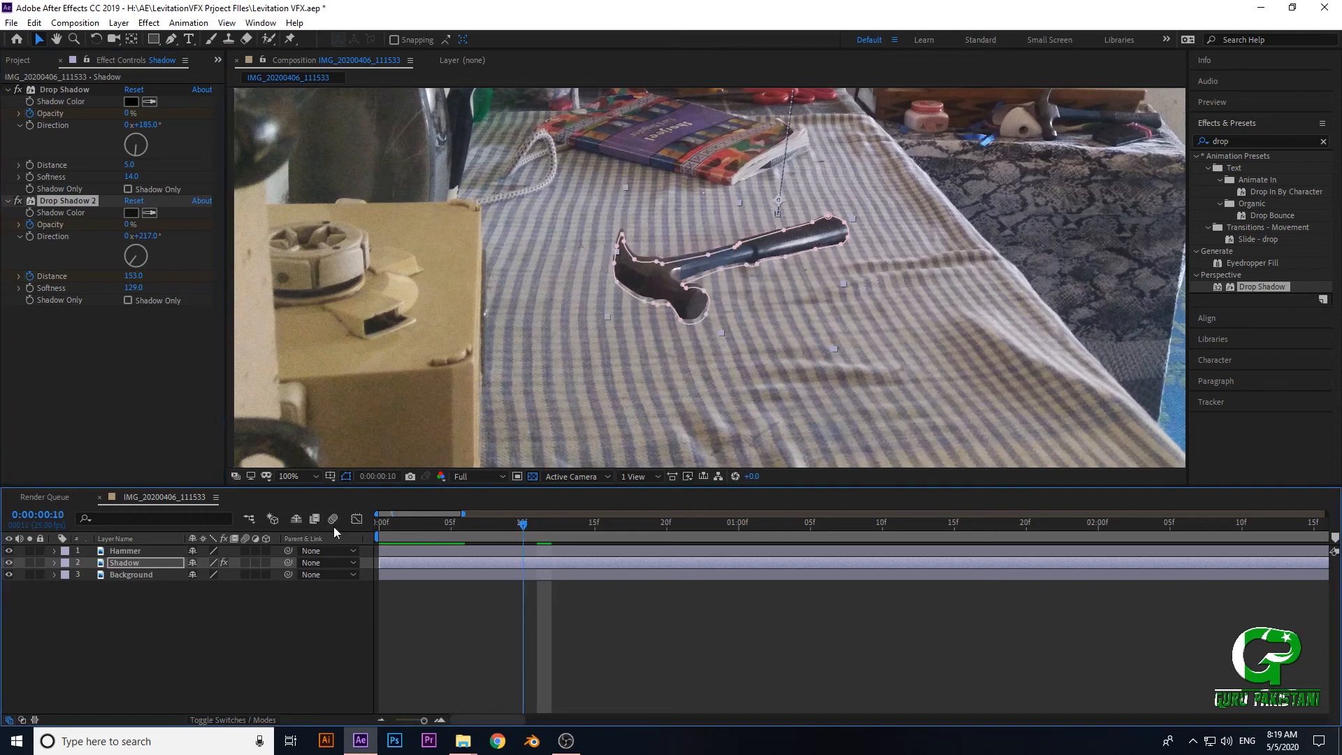
key("space")
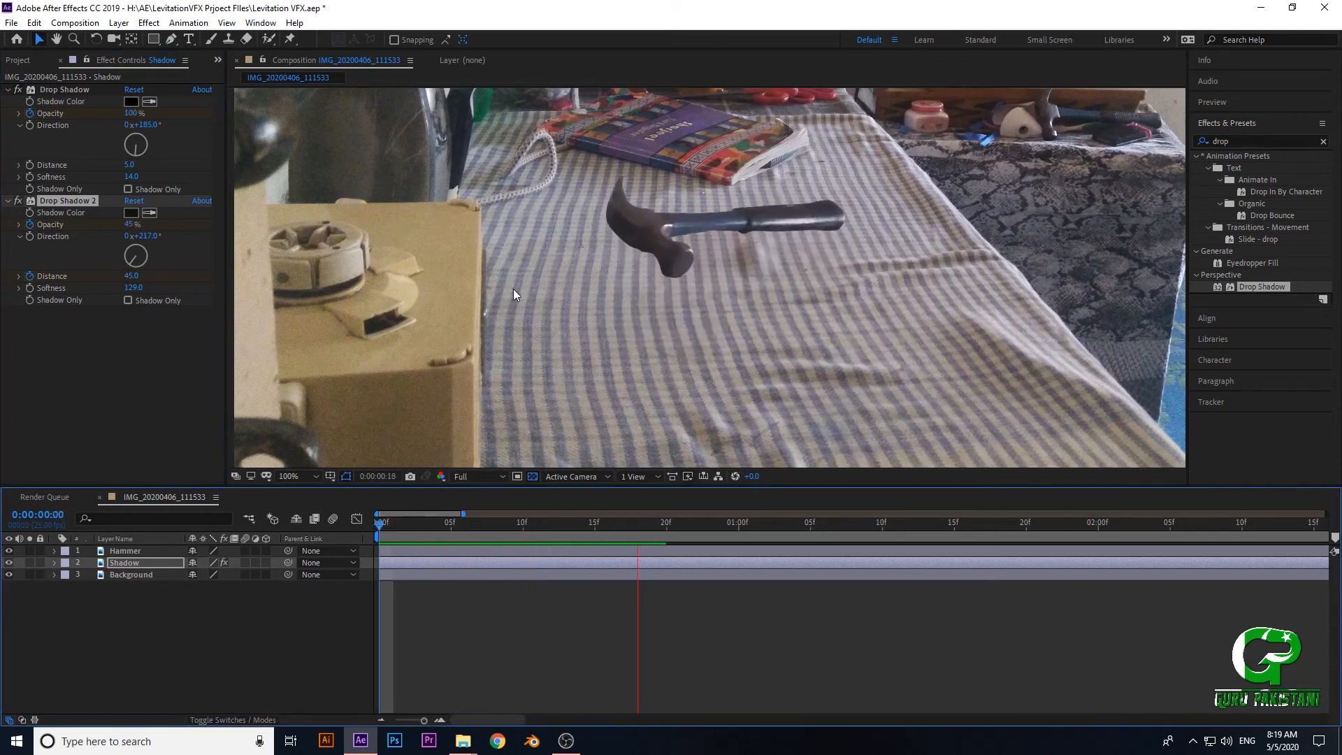
- At frame 5, collapse the keyframe properties of the Shadow and Shadow 2 layers and hide both layers
left_click_drag(503, 526, 450, 526)
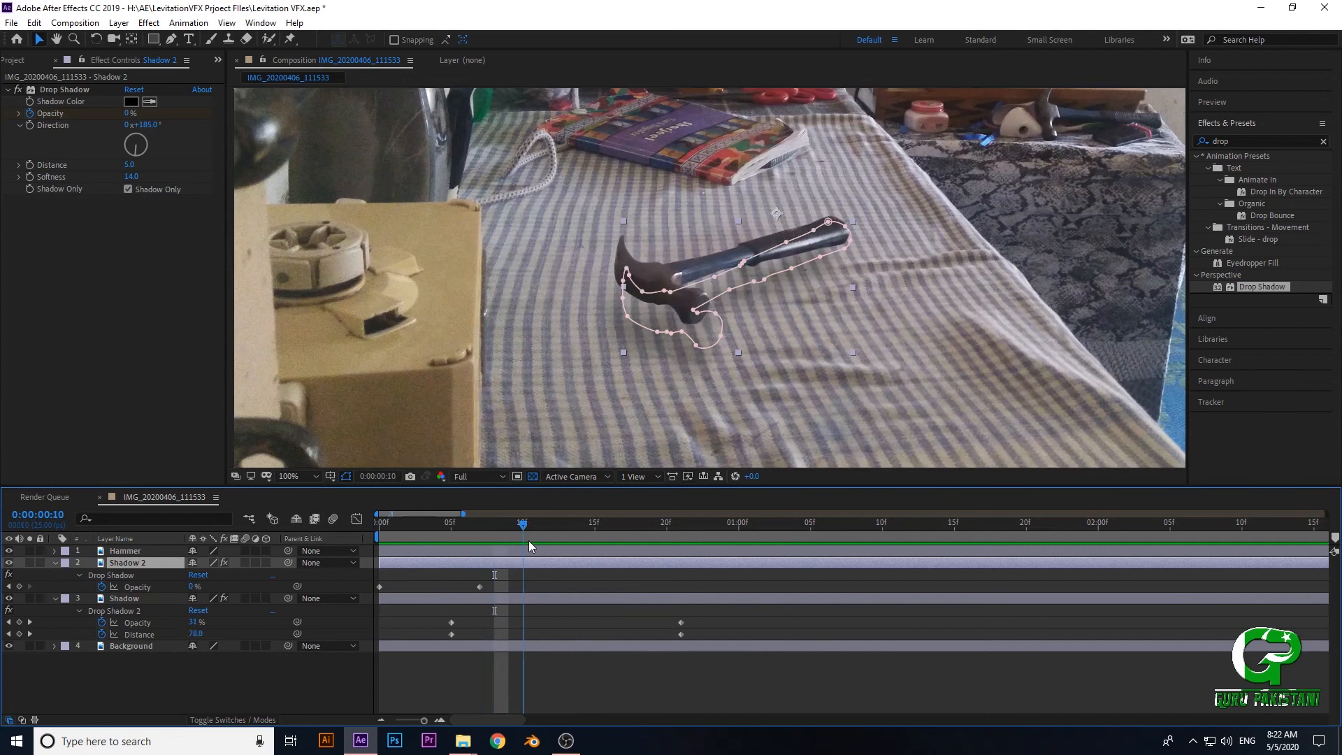
left_click_drag(529, 539, 447, 548)
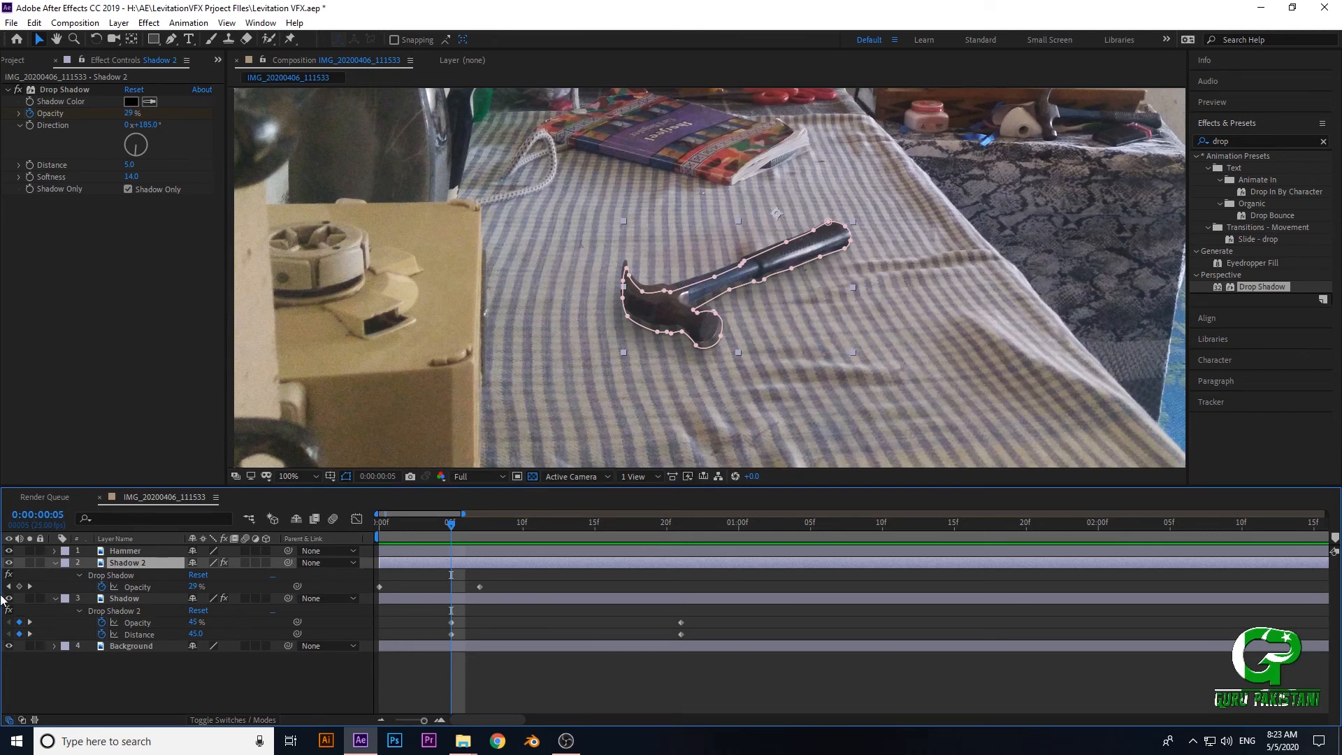
left_click(55, 562)
left_click(55, 587)
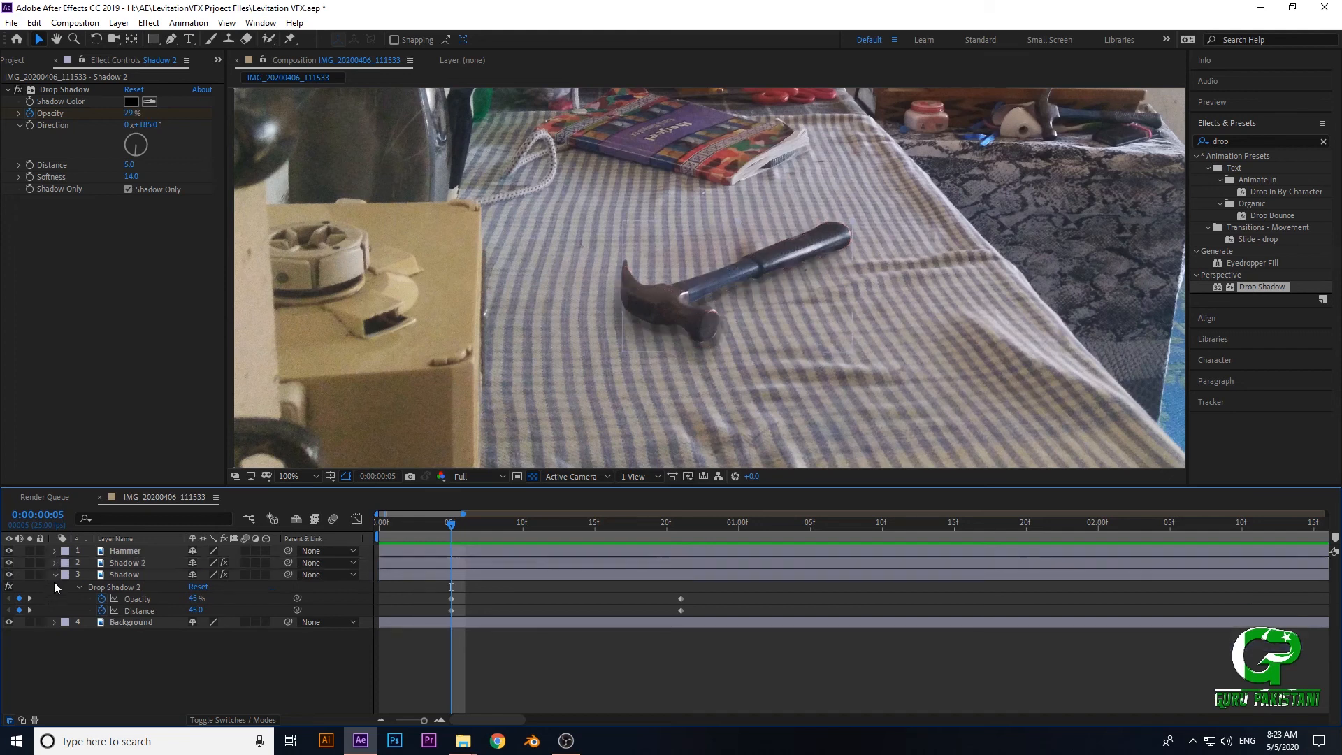
left_click(55, 577)
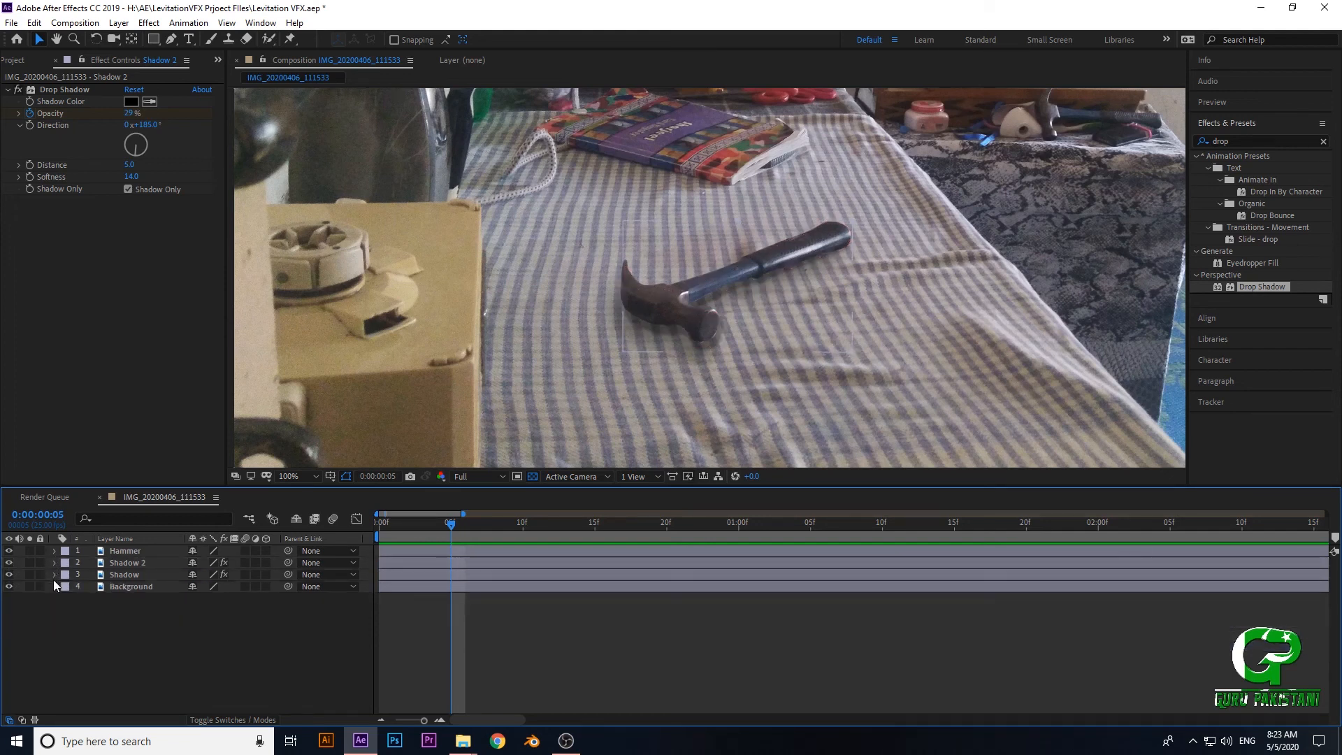
left_click(9, 575)
left_click(10, 562)
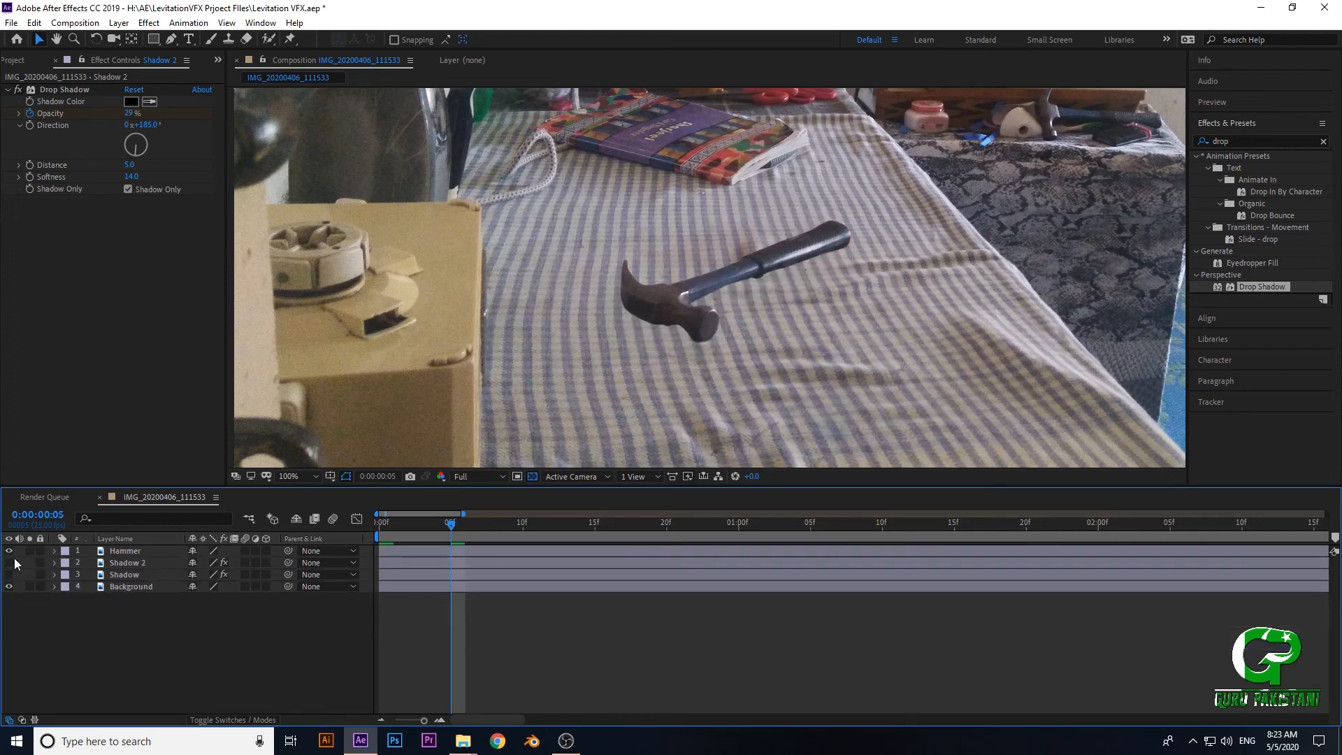
- Apply a Drop Shadow effect to the Hammer layer
left_click(114, 552)
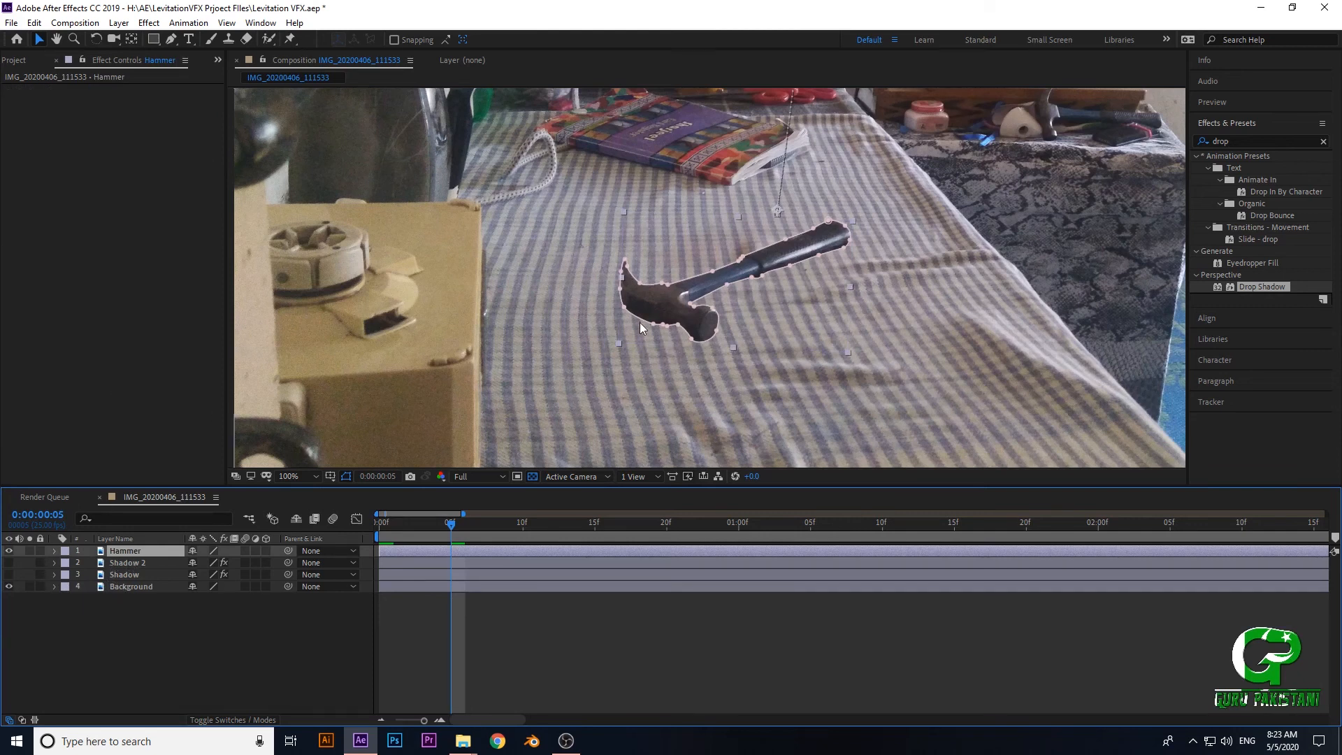
left_click(1243, 142)
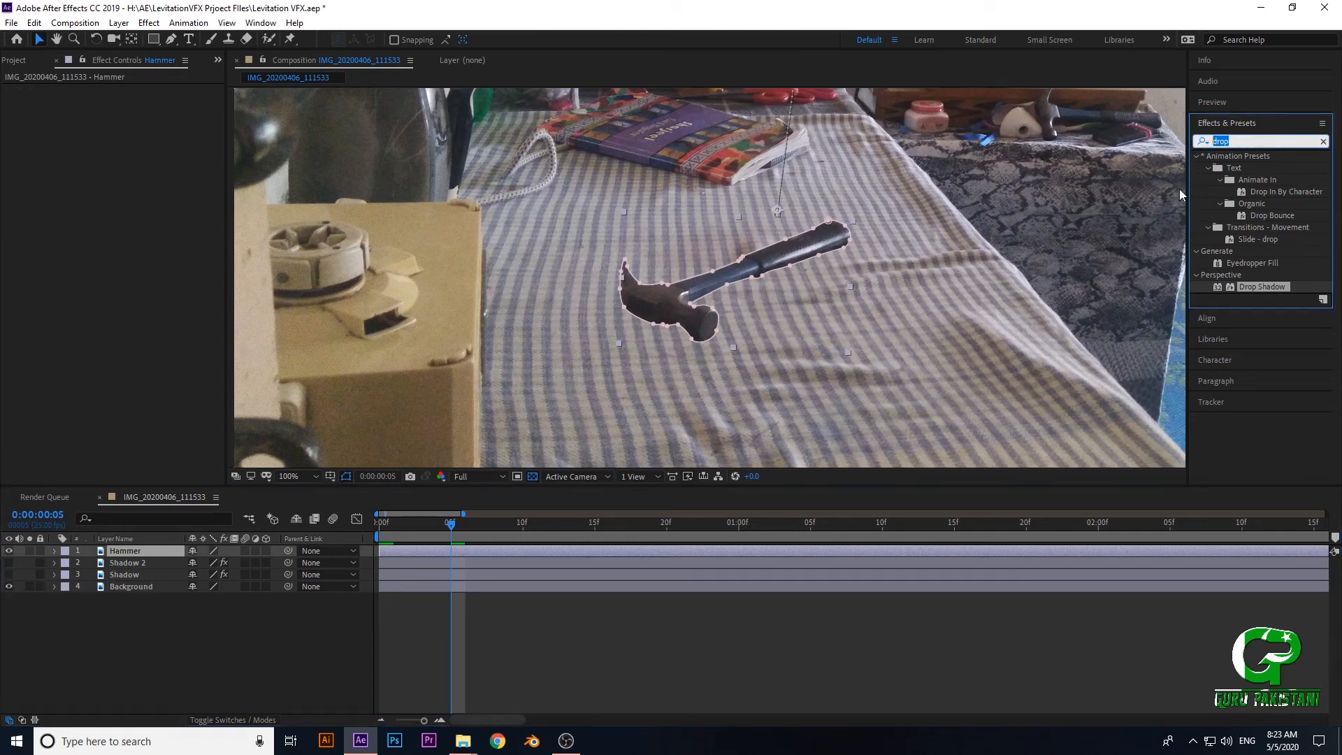
double_click(1270, 287)
- Examine the natural shadows around the book and the cord and compare them with the hammer's edges to judge the light direction
scroll(647, 342, "up", 4)
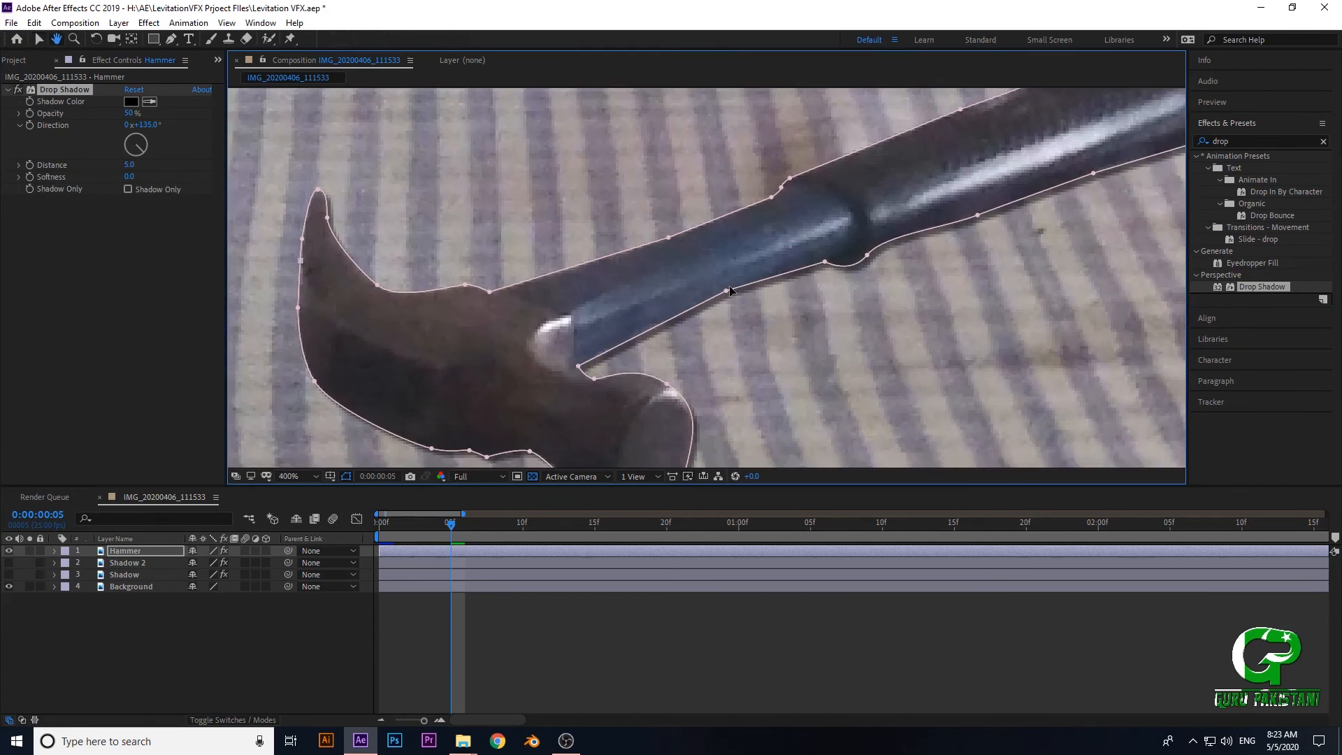
scroll(718, 309, "down", 3)
scroll(704, 338, "up", 1)
left_click_drag(633, 120, 664, 287)
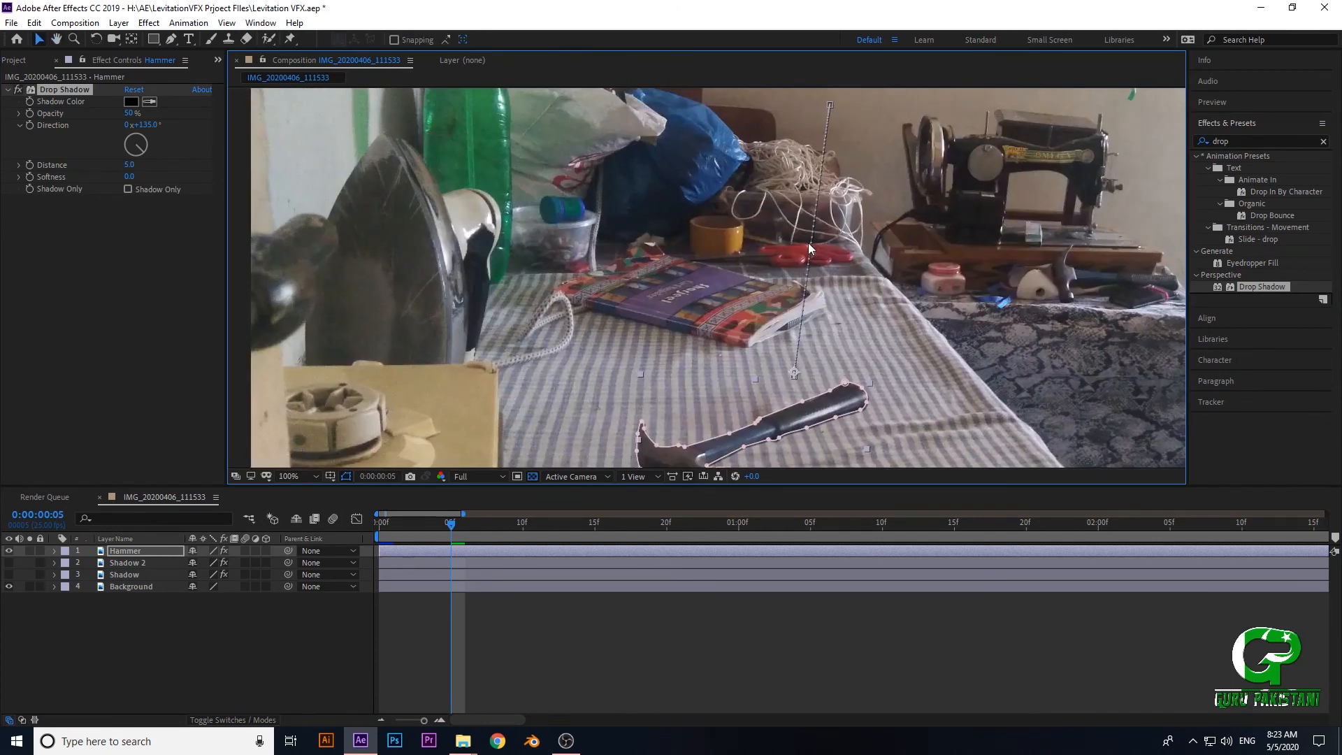
scroll(462, 351, "up", 4)
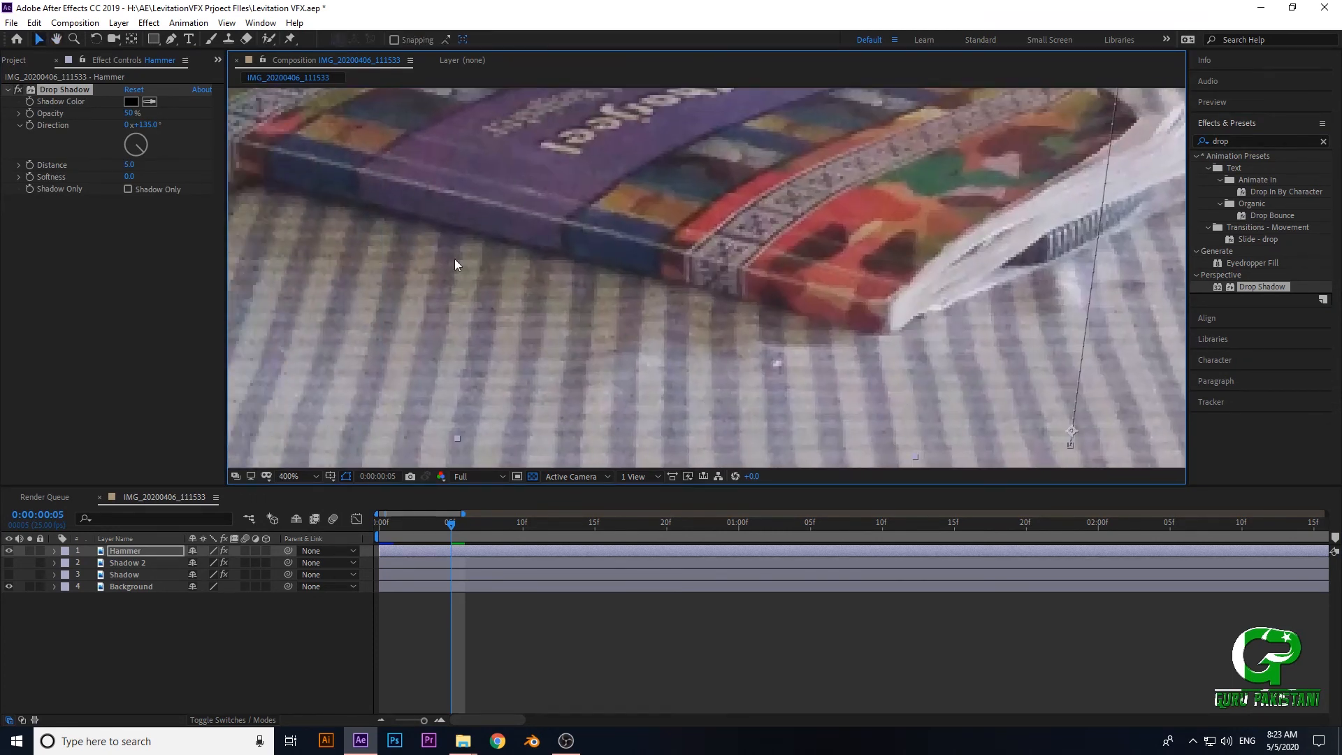
scroll(573, 260, "down", 2)
left_click_drag(566, 291, 518, 231)
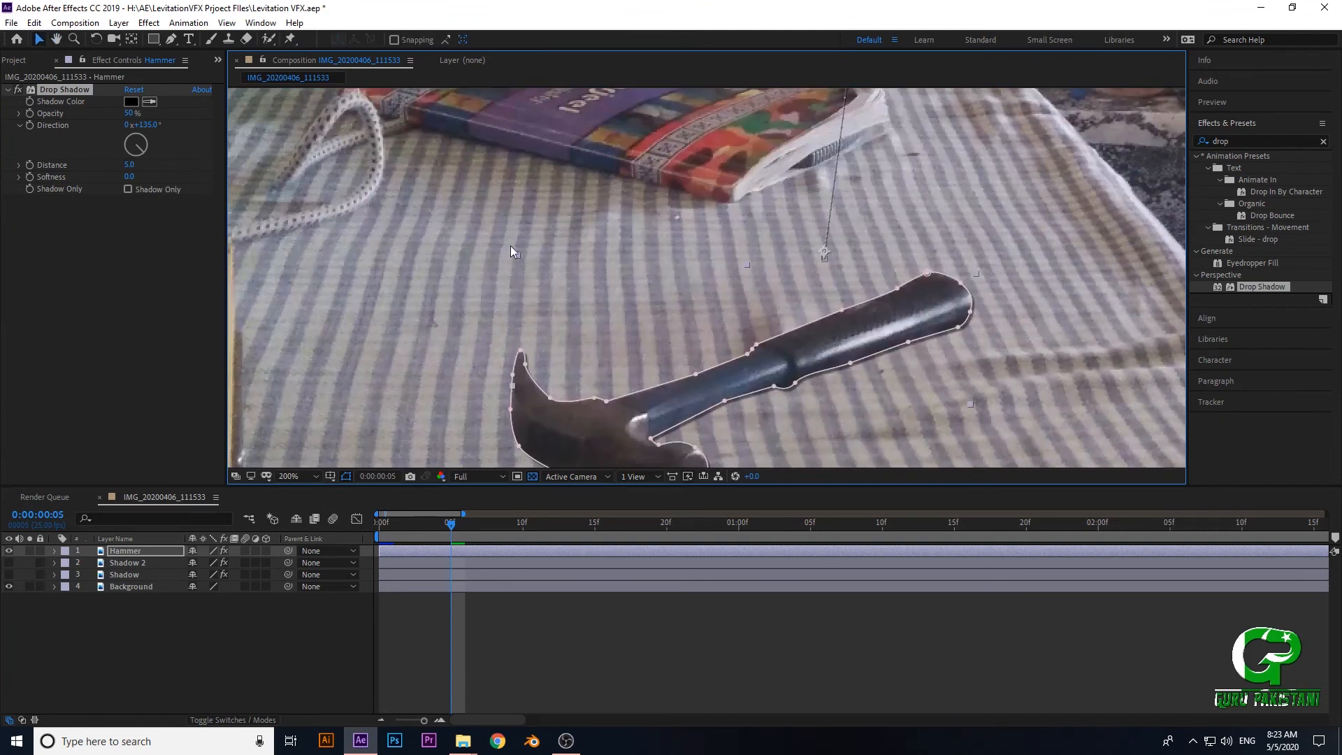
left_click_drag(486, 181, 573, 270)
scroll(461, 207, "up", 2)
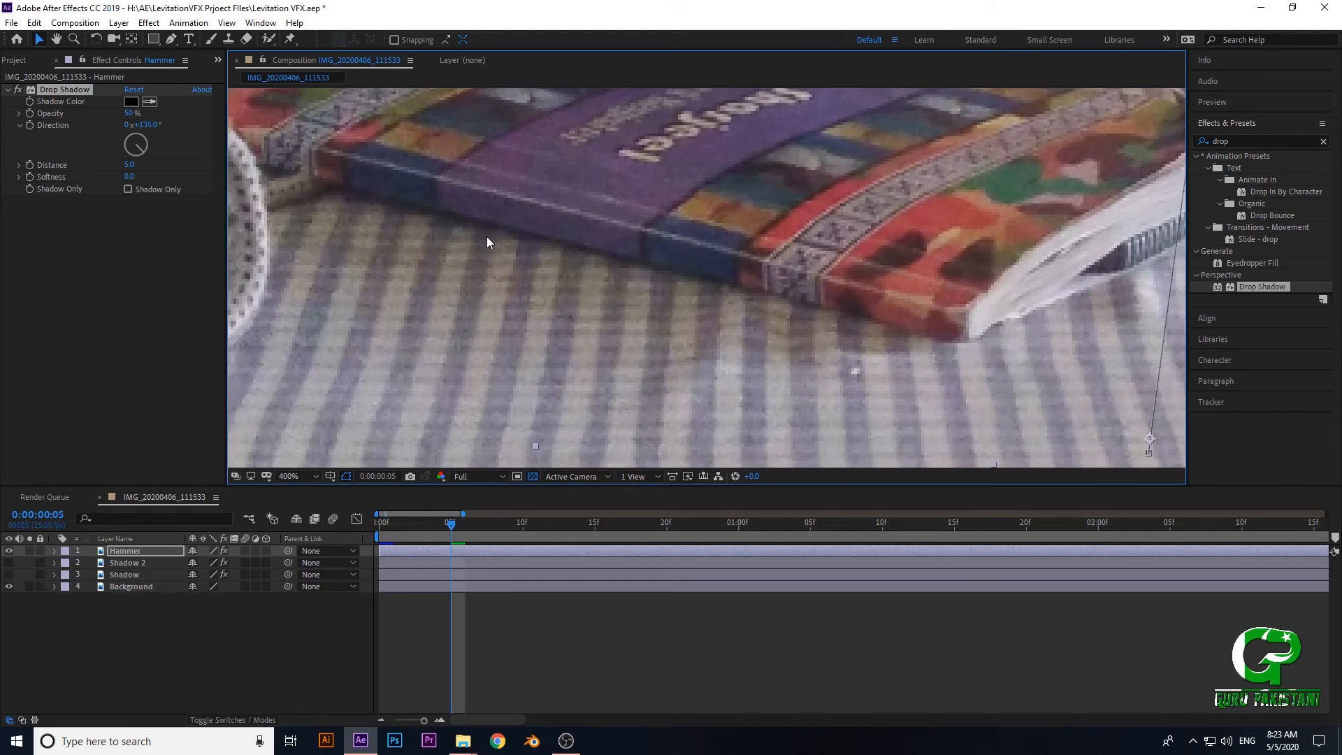
scroll(437, 345, "down", 2)
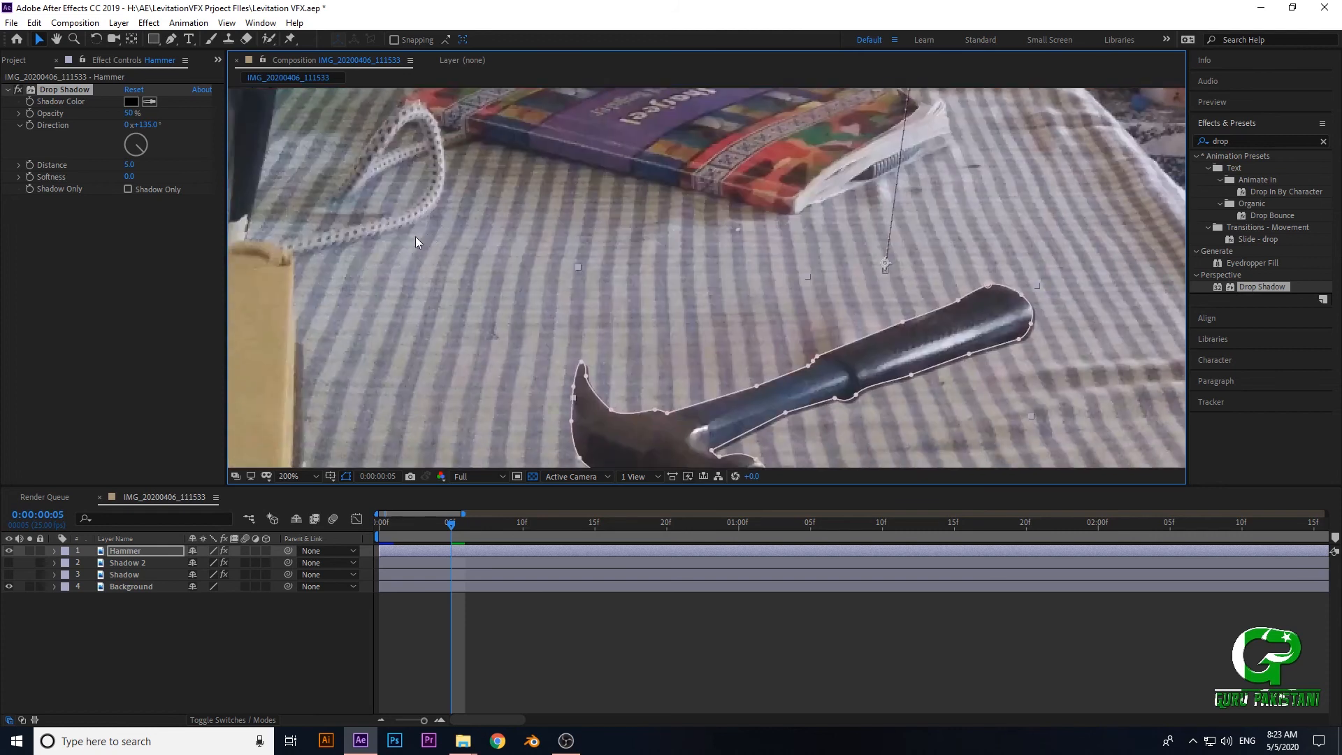
left_click_drag(575, 249, 484, 169)
scroll(615, 367, "up", 2)
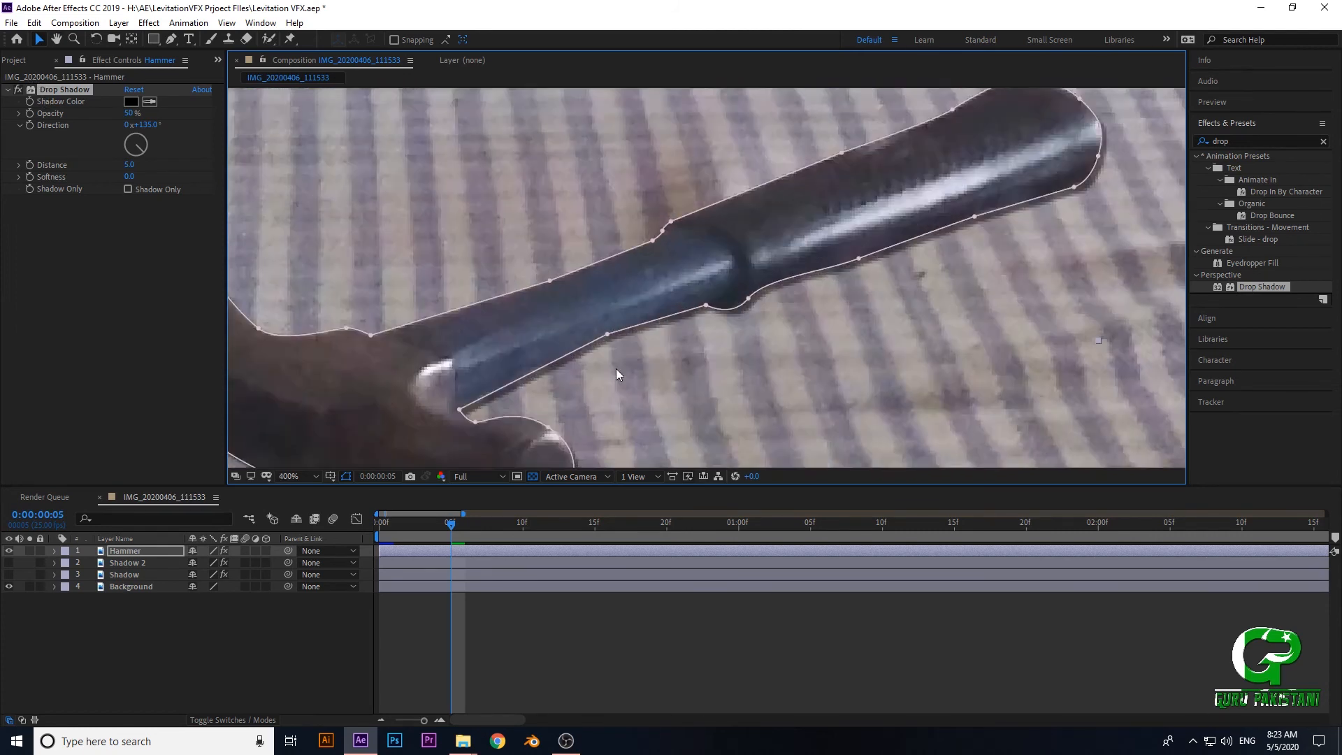
left_click_drag(497, 378, 596, 319)
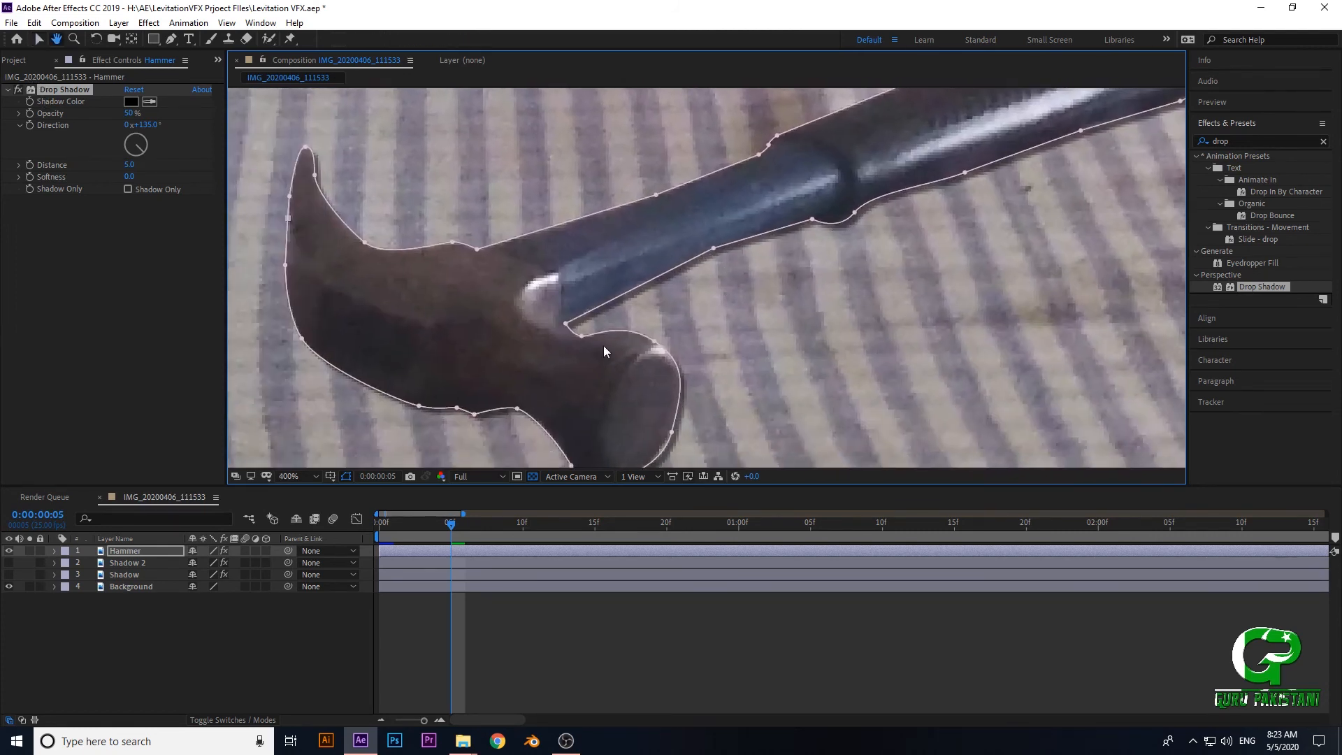
- Set the Hammer's Drop Shadow Direction to 212° and compare it with the shadows in the scene
left_click_drag(142, 153, 129, 160)
left_click_drag(393, 140, 443, 275)
scroll(447, 272, "down", 3)
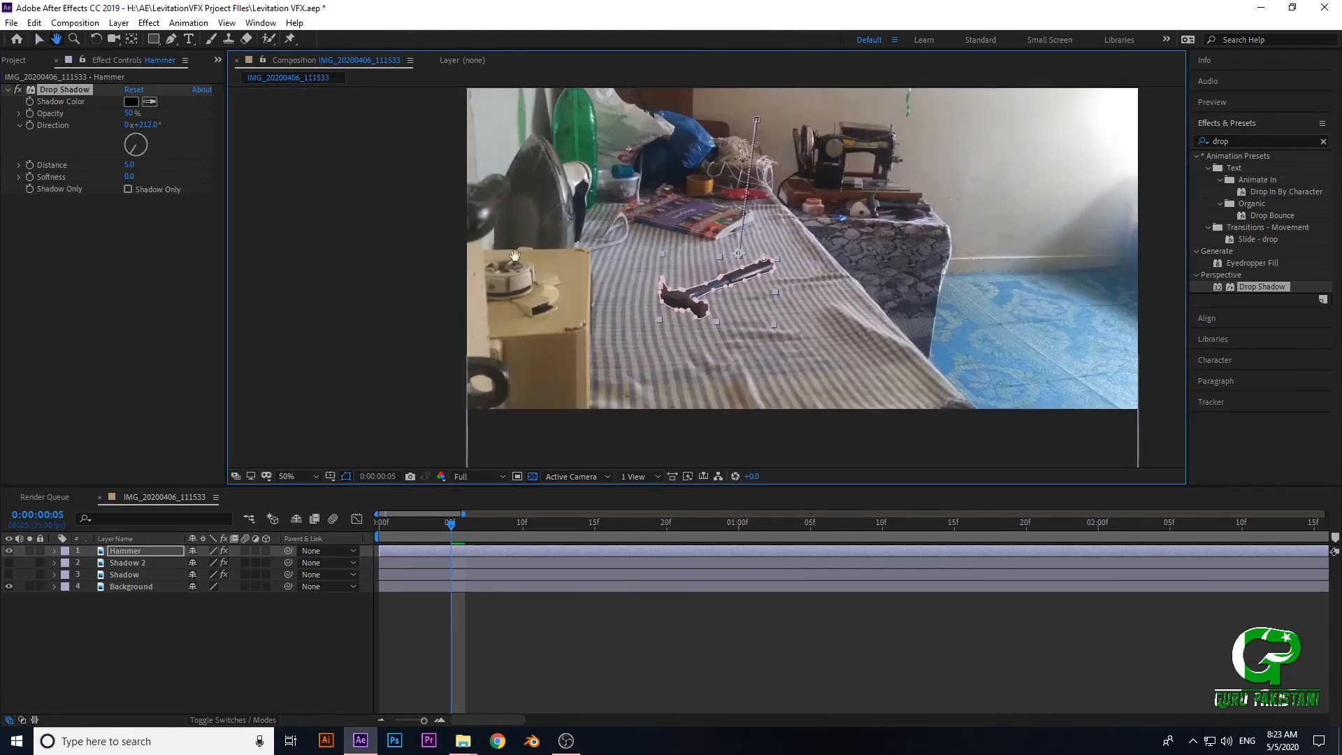
left_click_drag(505, 202, 684, 283)
scroll(689, 285, "up", 2)
left_click_drag(926, 335, 630, 279)
left_click_drag(840, 340, 707, 228)
scroll(722, 315, "up", 2)
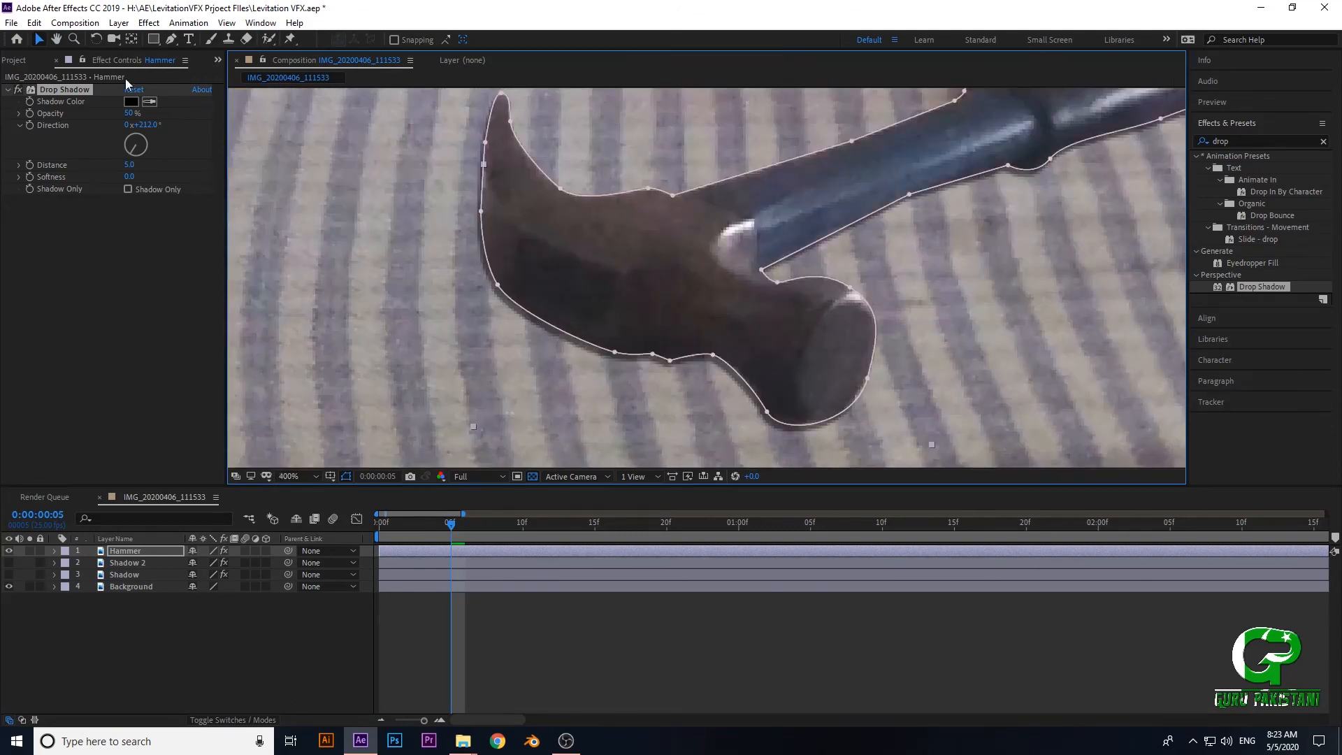
- Set the Hammer's Drop Shadow Opacity to 100%, Softness to 16 and Distance to 4
left_click_drag(130, 114, 140, 113)
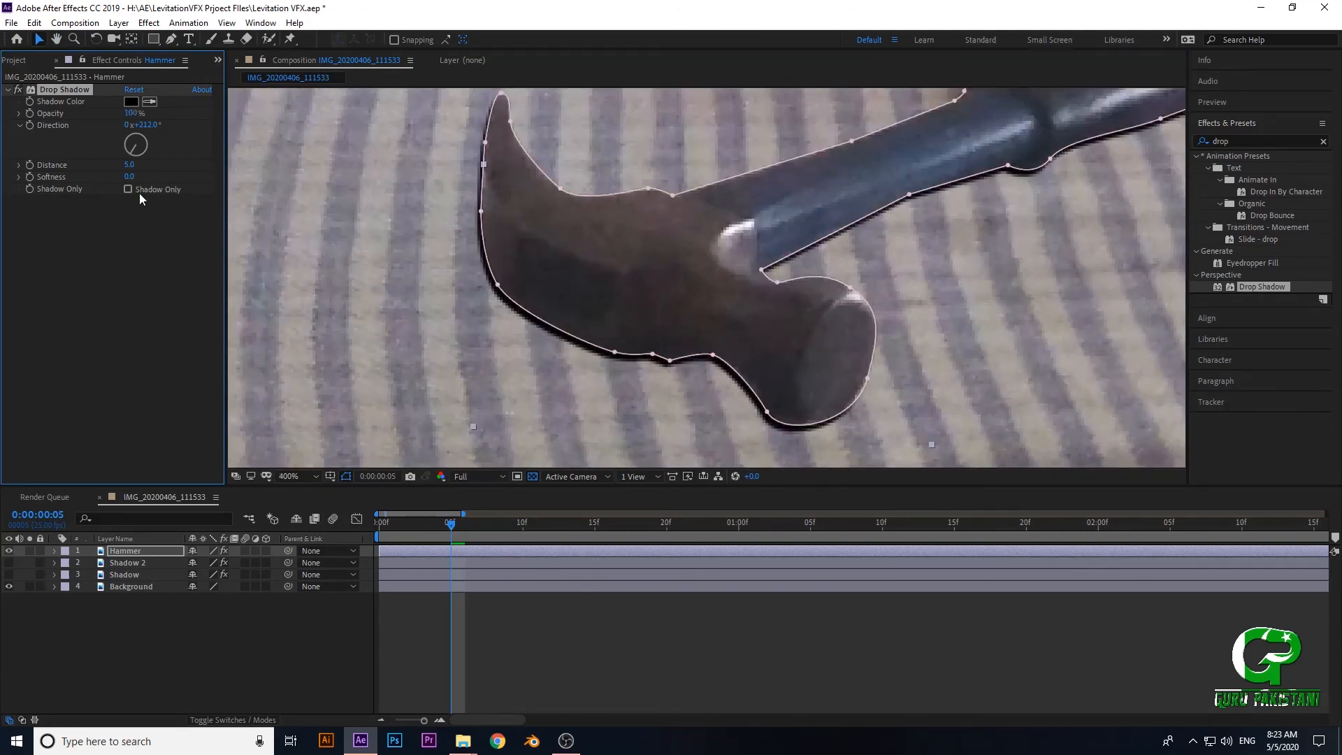
left_click_drag(127, 181, 147, 180)
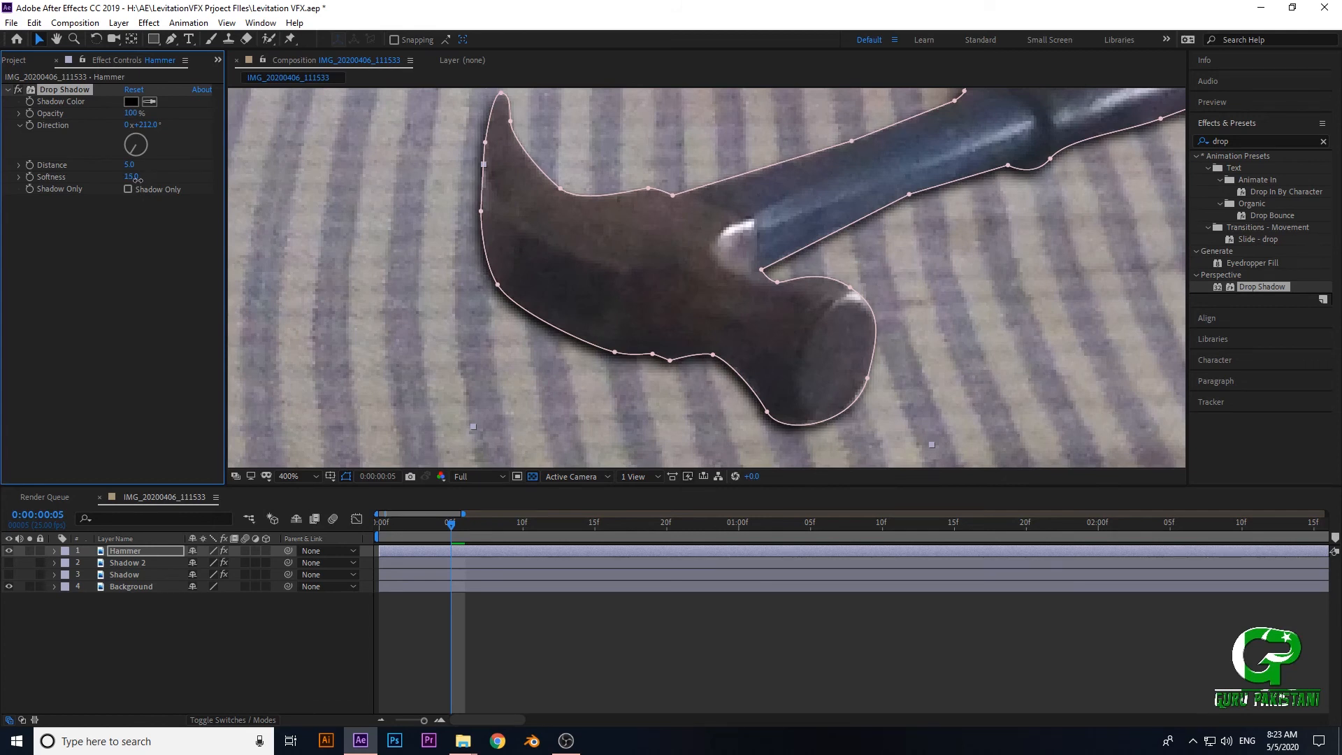
left_click_drag(138, 180, 135, 194)
left_click(126, 165)
type("4")
left_click(132, 204)
- Add a second Drop Shadow effect to the Hammer layer
scroll(719, 309, "down", 2)
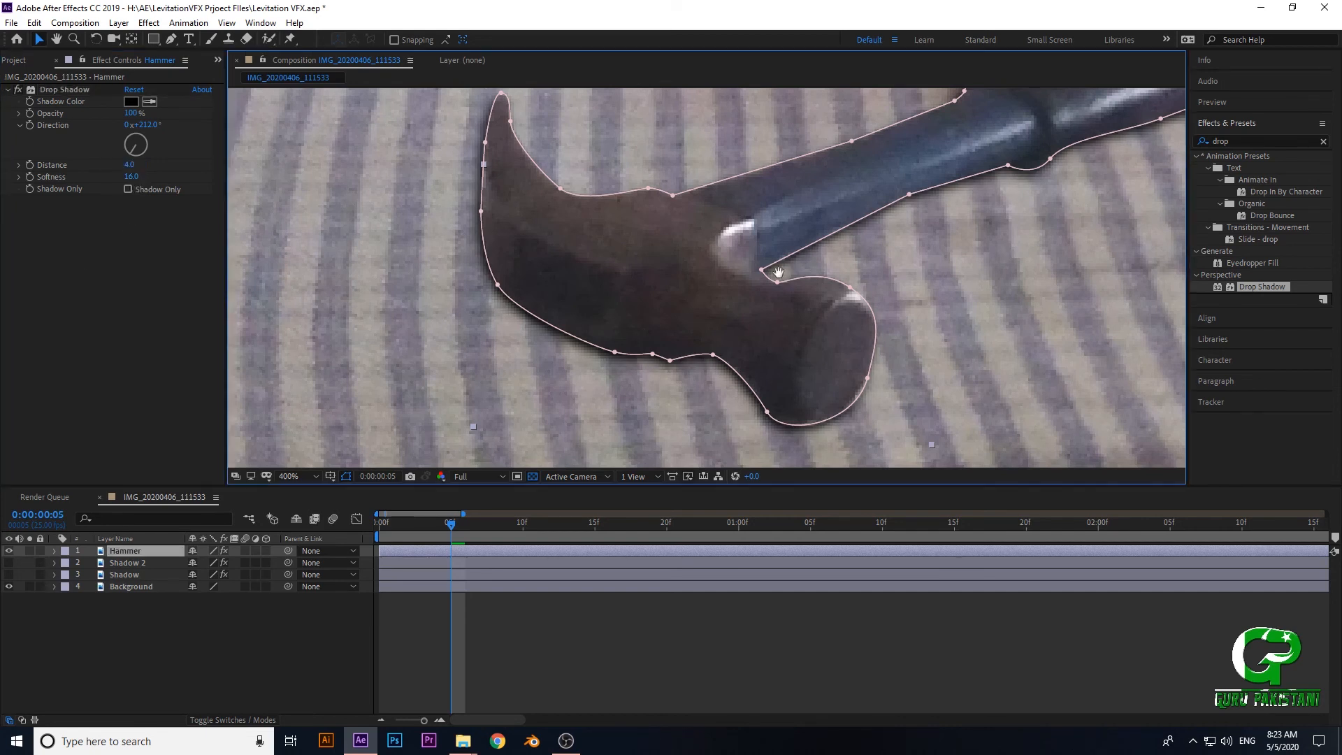
scroll(720, 310, "down", 2)
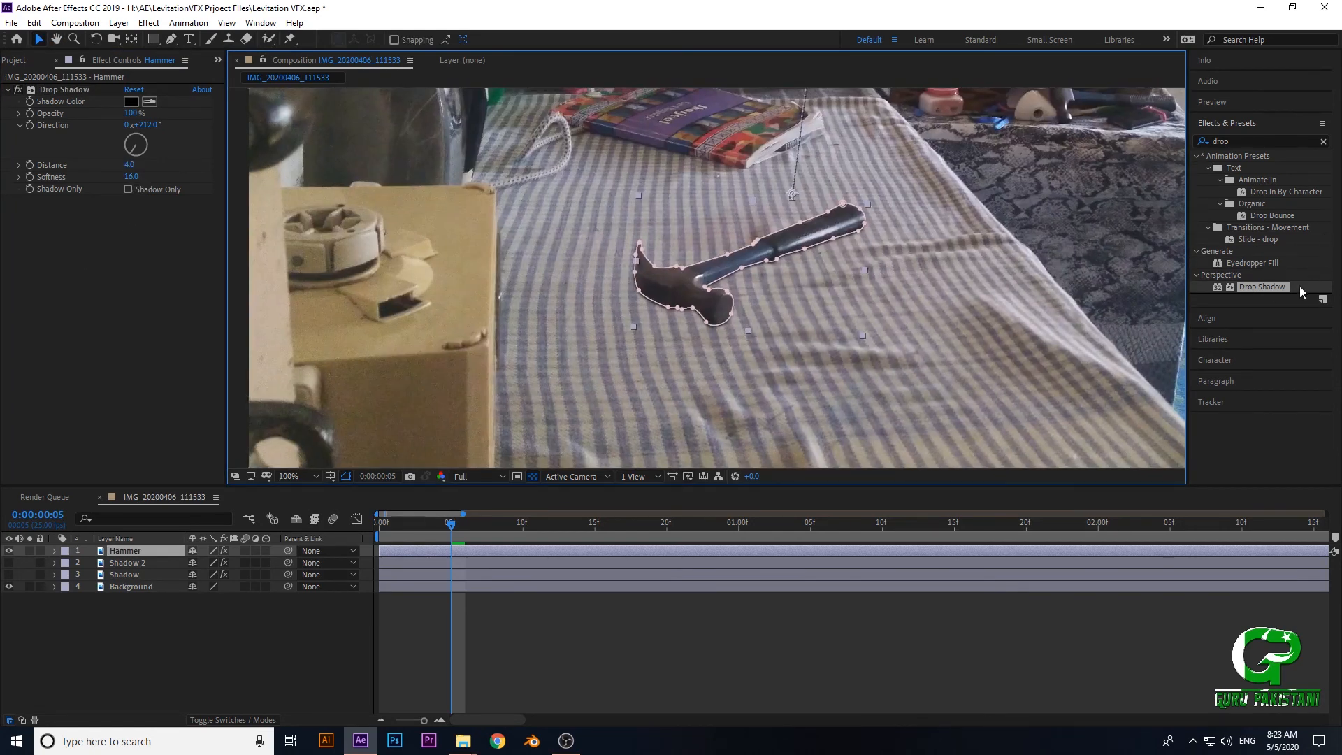
double_click(1273, 290)
- Increase Drop Shadow 2's Distance and set its Softness to 123, Direction to 214° and Opacity to 40%
scroll(643, 300, "up", 2)
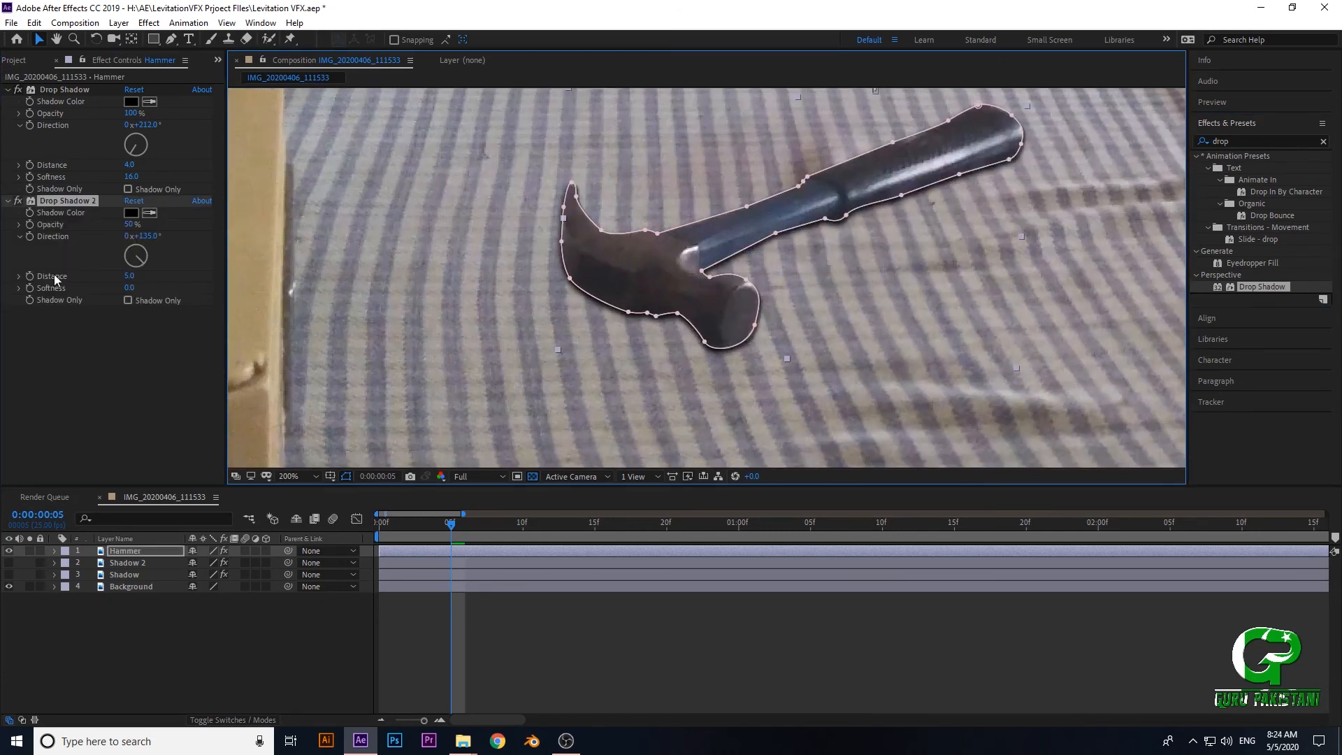
left_click(130, 288)
left_click(129, 279)
left_click(131, 276)
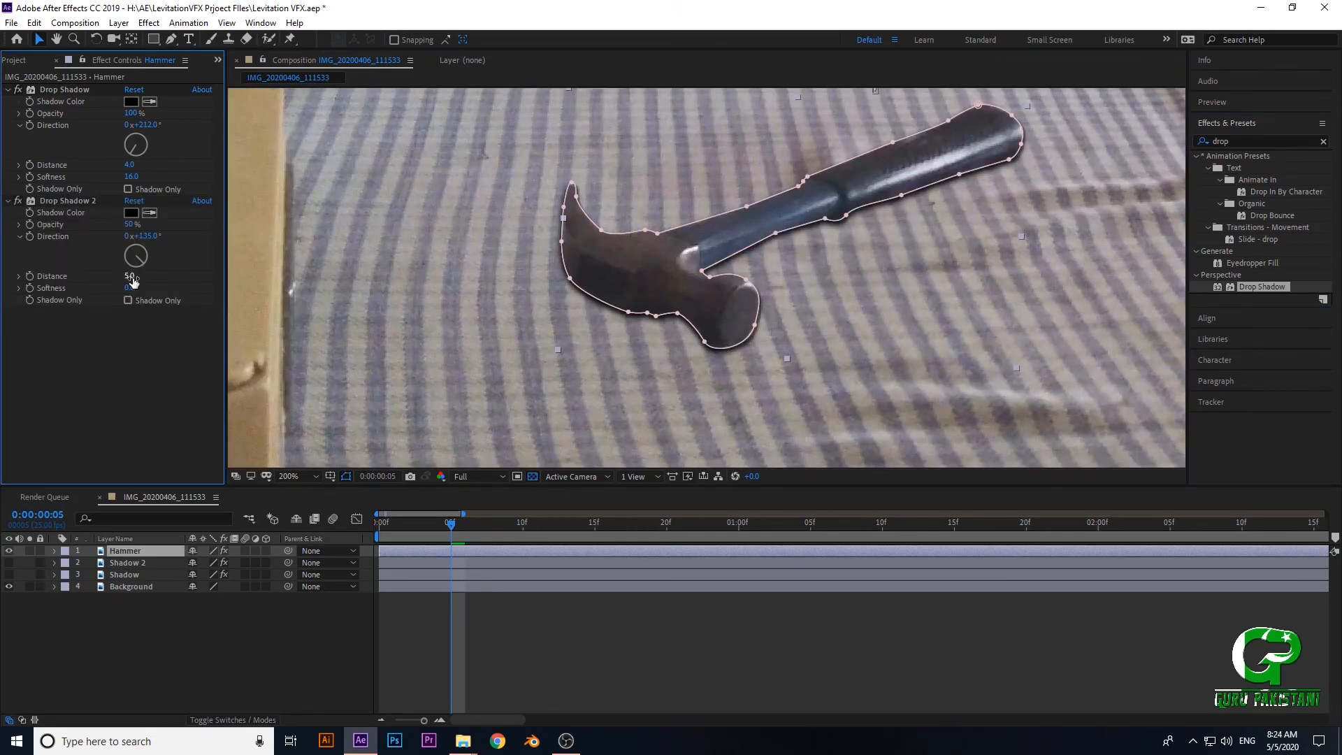
left_click_drag(133, 282, 220, 299)
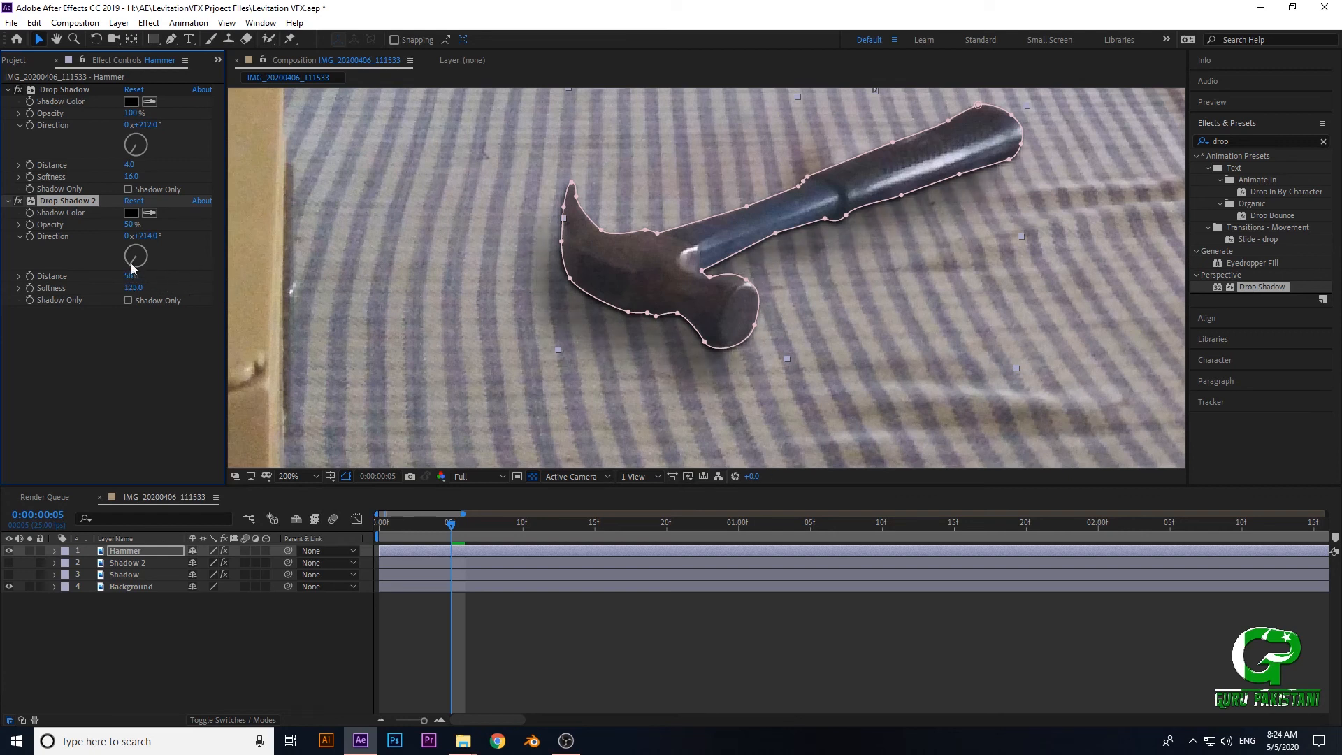
left_click_drag(133, 225, 122, 224)
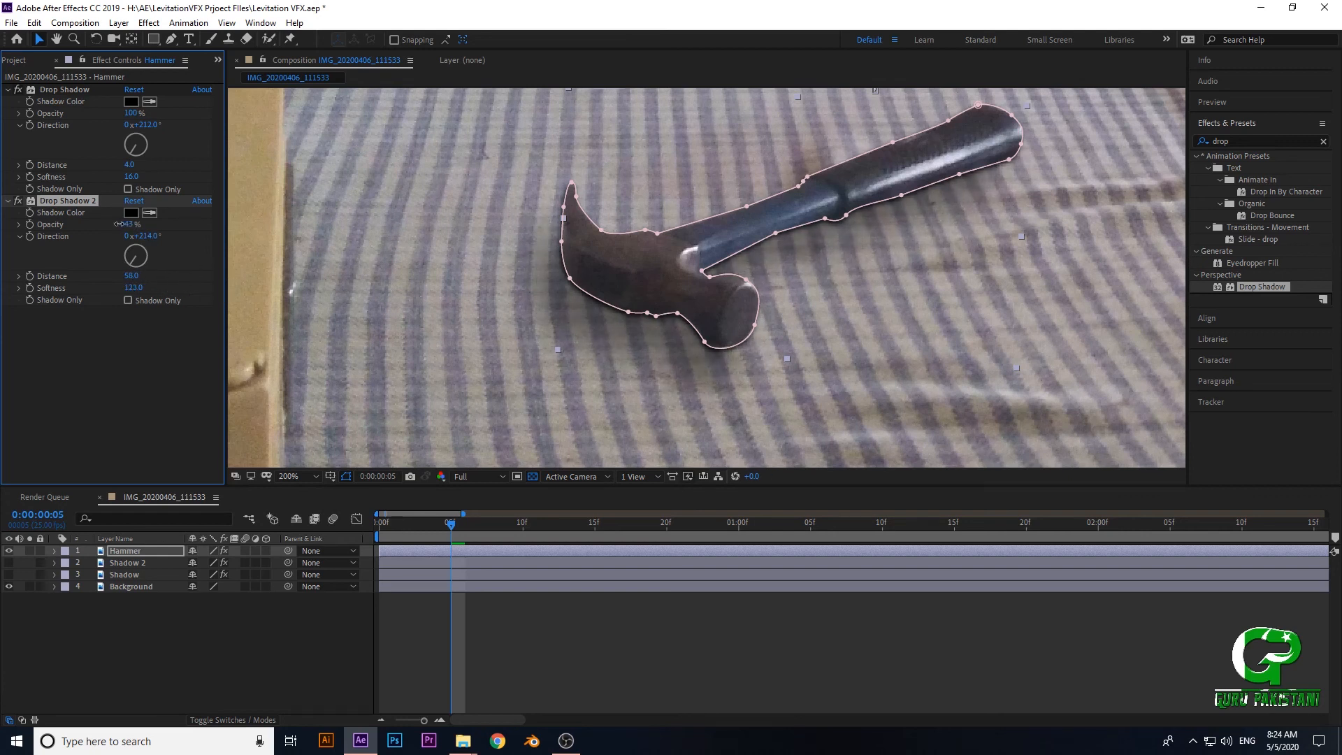
- Change Drop Shadow 2's Shadow Color to a very dark green and check how it blends with the cloth
left_click(131, 212)
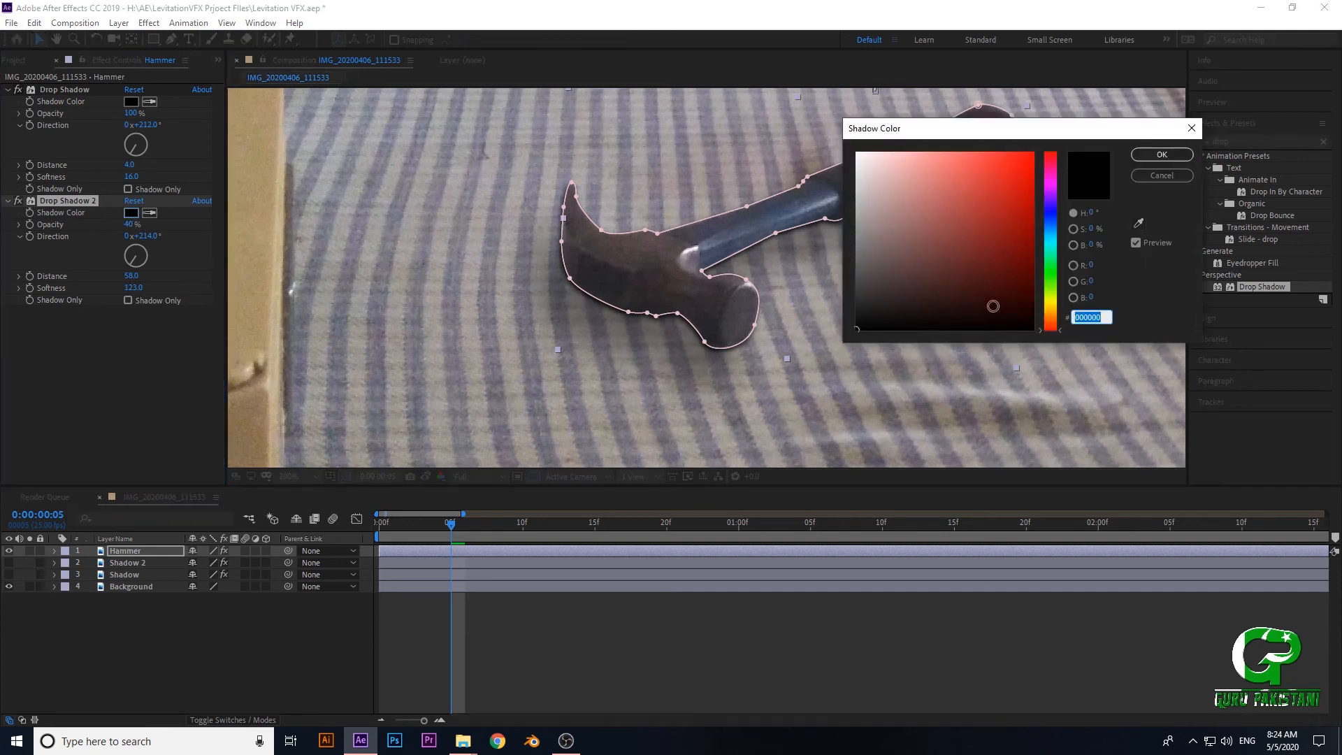
left_click_drag(1052, 234, 1051, 266)
left_click_drag(971, 301, 934, 304)
left_click(1162, 154)
scroll(971, 344, "down", 2)
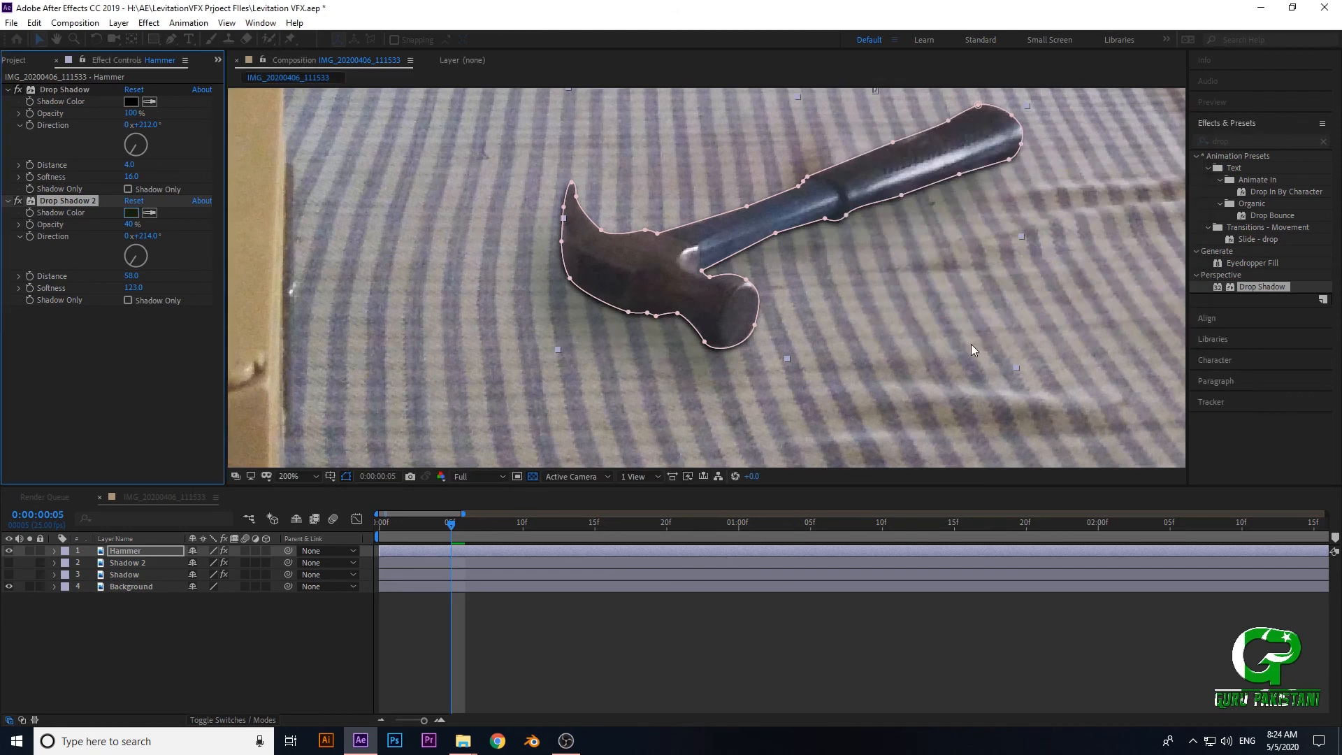
scroll(854, 364, "up", 2)
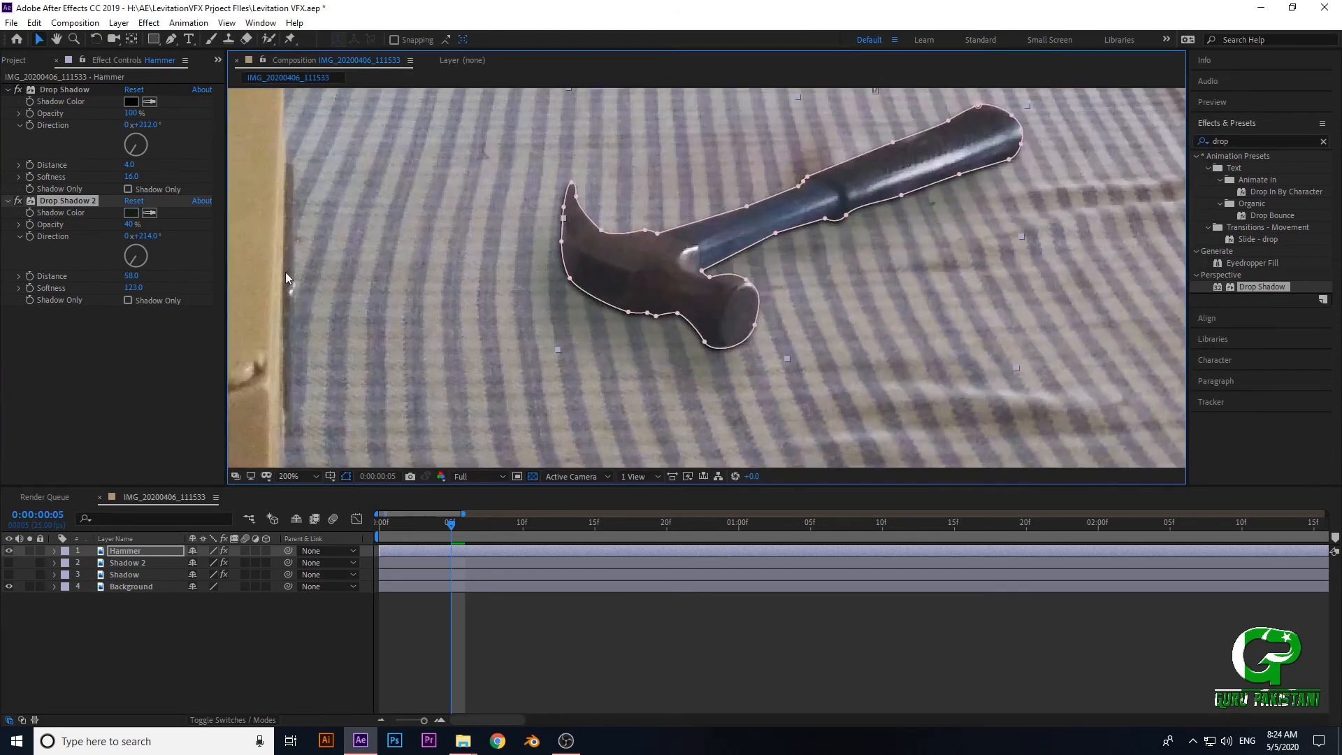
- Duplicate the Hammer layer twice
left_click(120, 552)
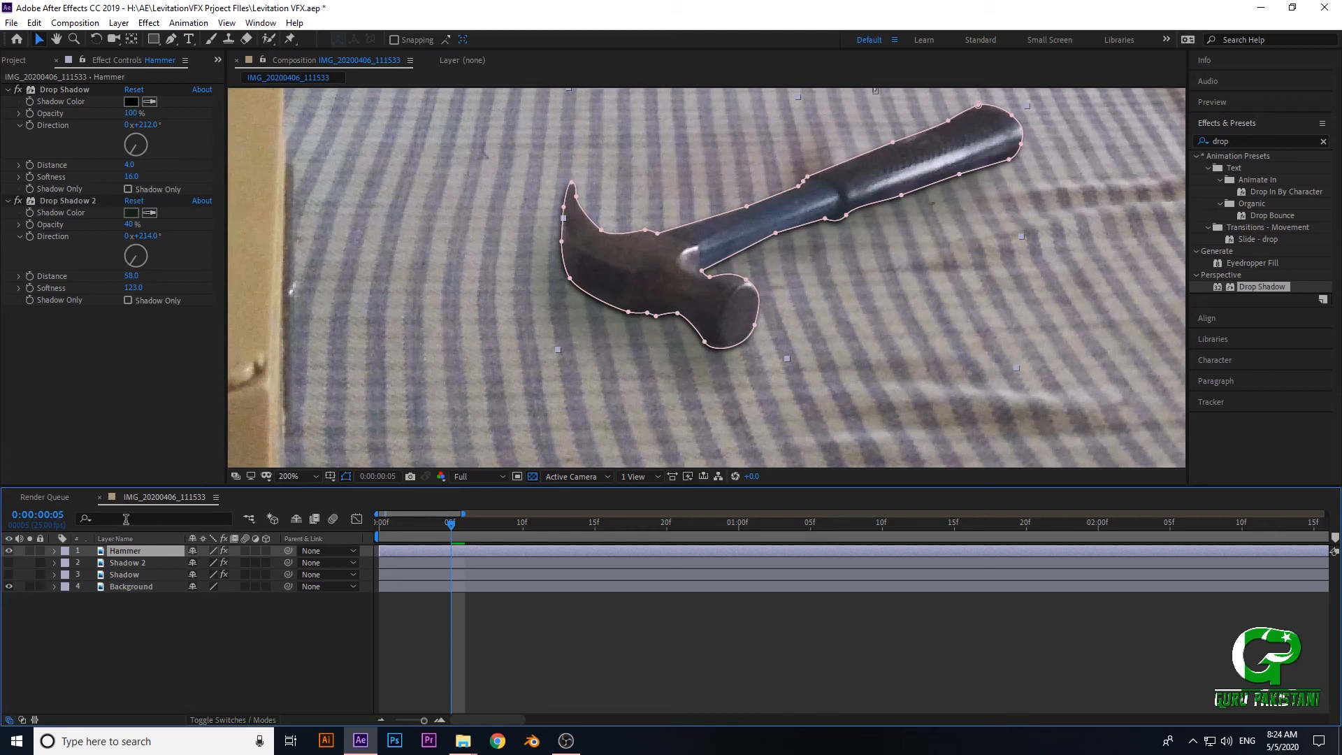
key("ctrl+d")
key("ctrl+d")
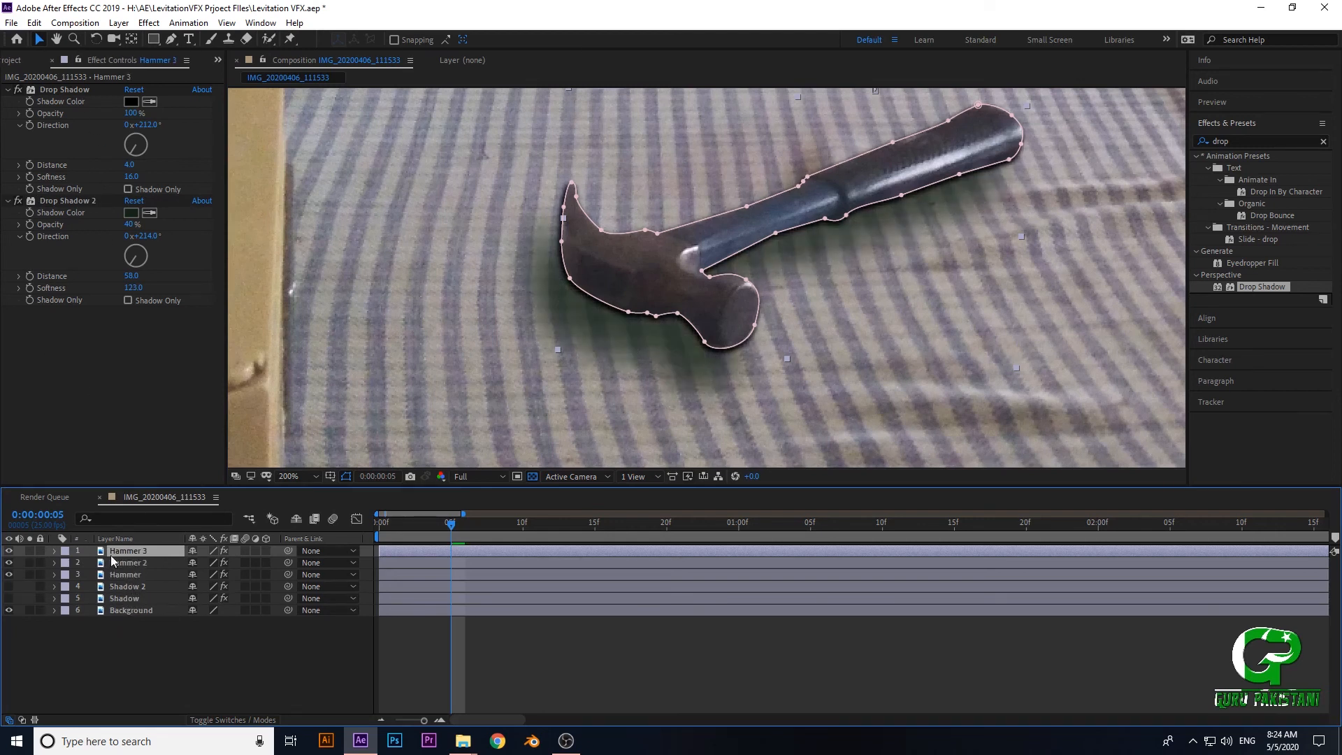
- Remove both Drop Shadow effects from the Hammer 3 layer
left_click(60, 337)
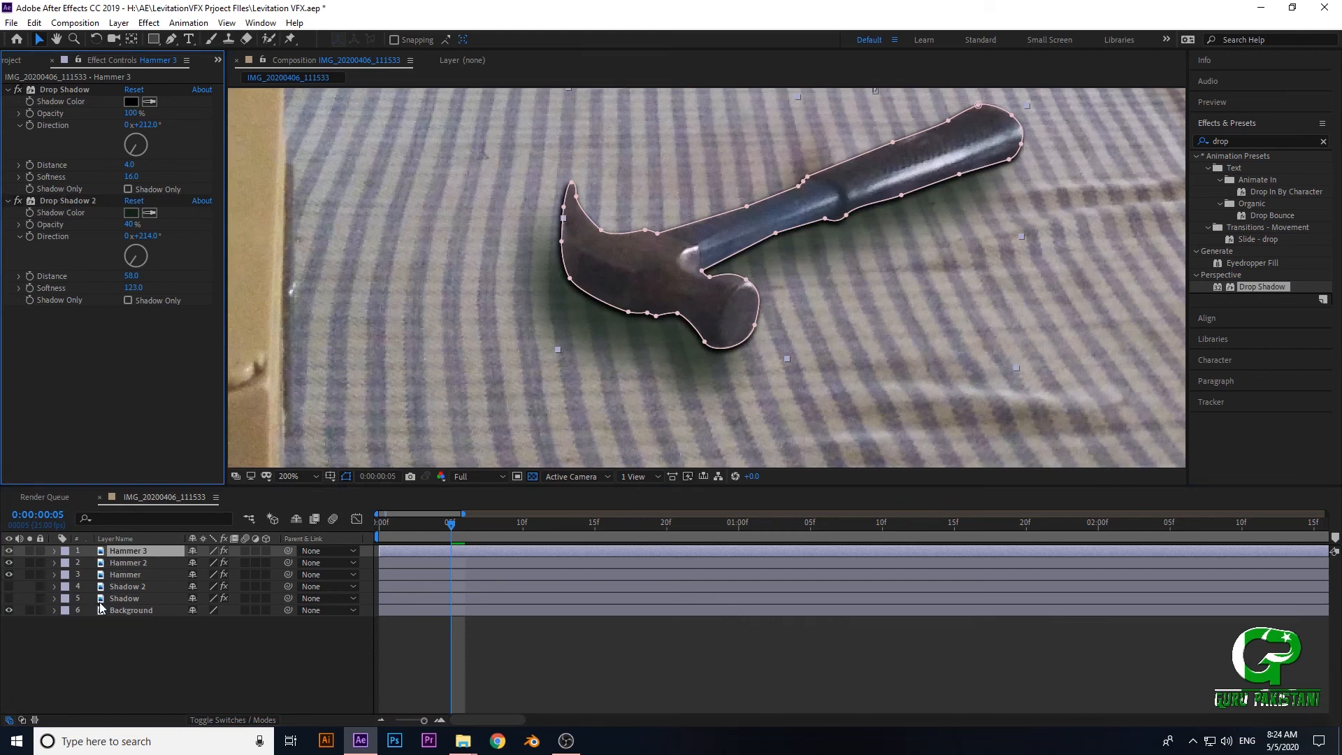
left_click(120, 596)
left_click(125, 552)
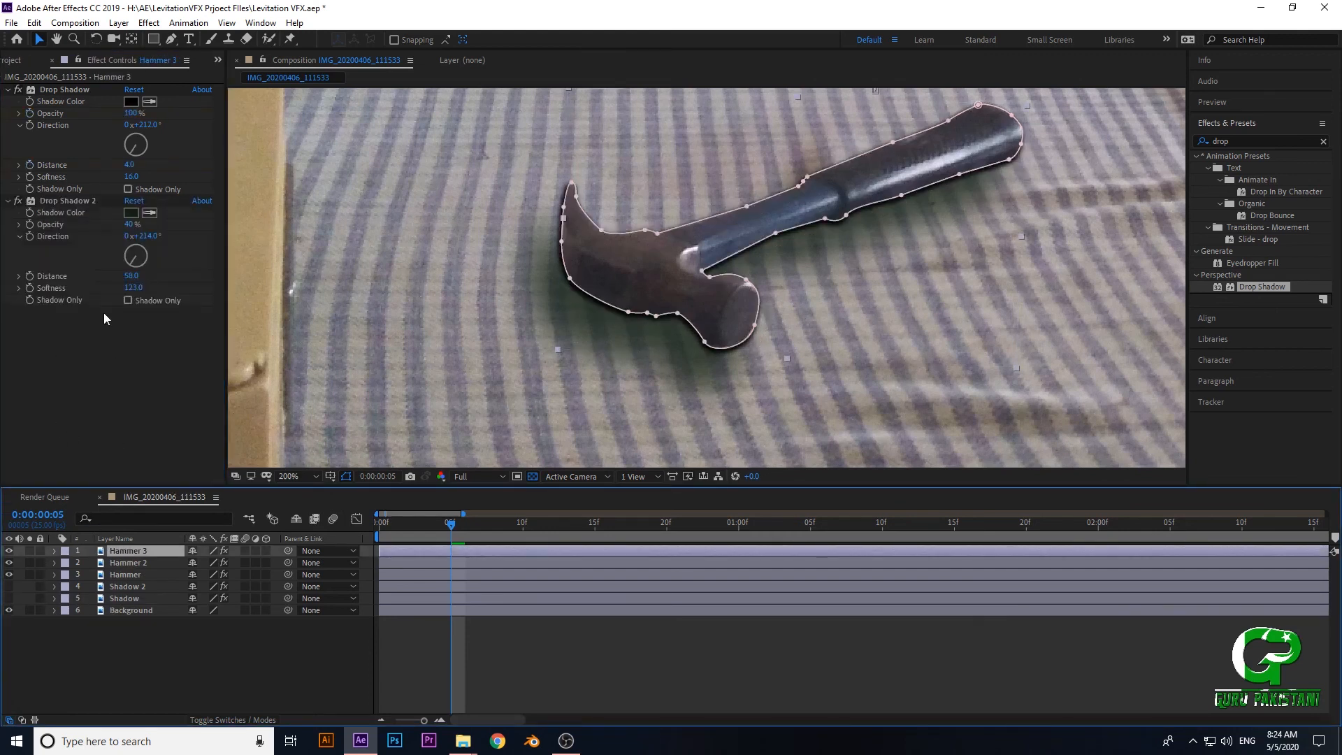
left_click(49, 202)
key("Delete")
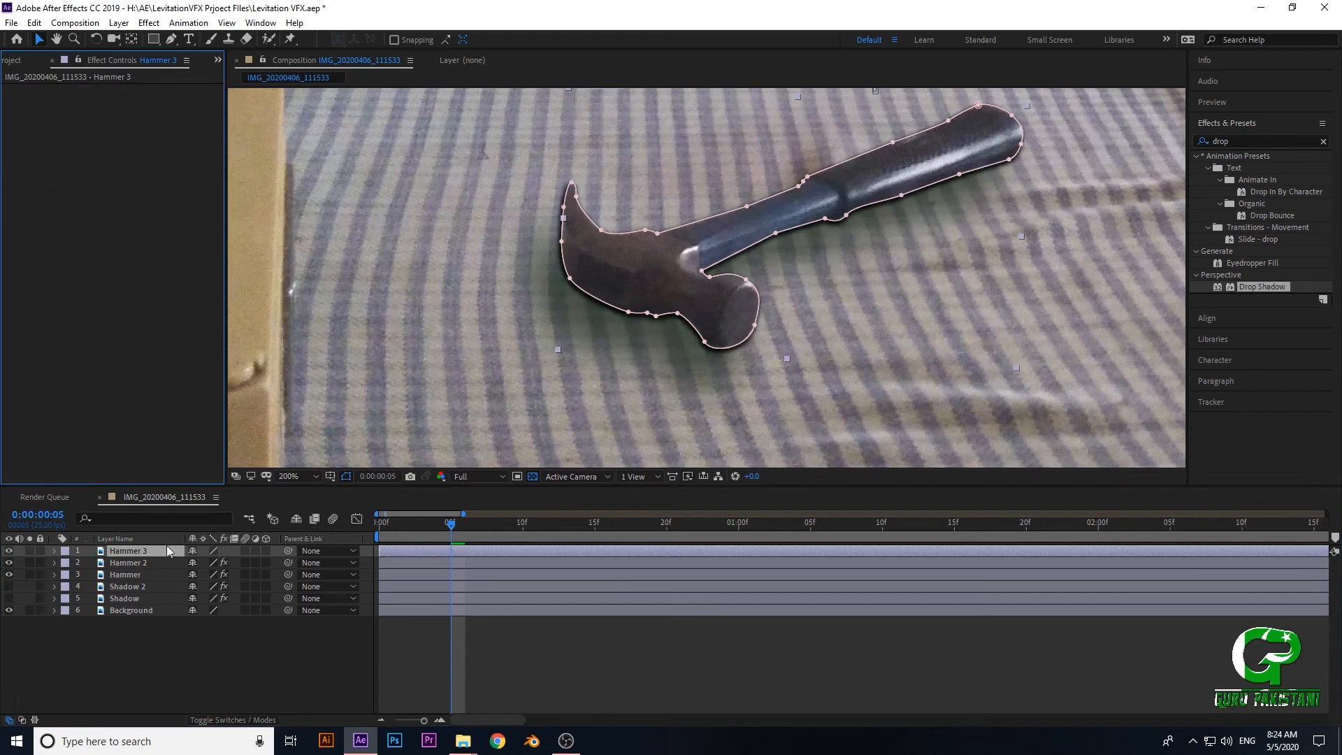
left_click(131, 554)
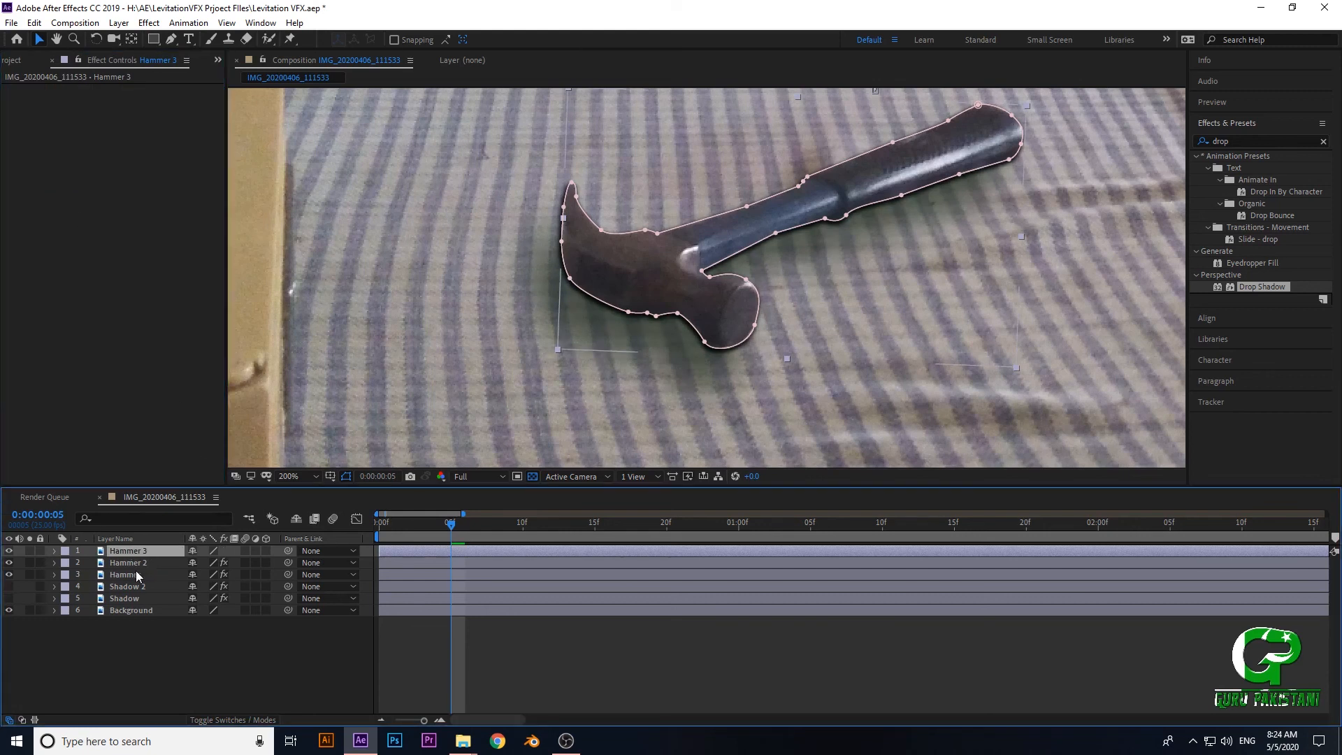
- Turn on Shadow Only for the Hammer 2 layer's first Drop Shadow and delete its Drop Shadow 2 effect
left_click(130, 564)
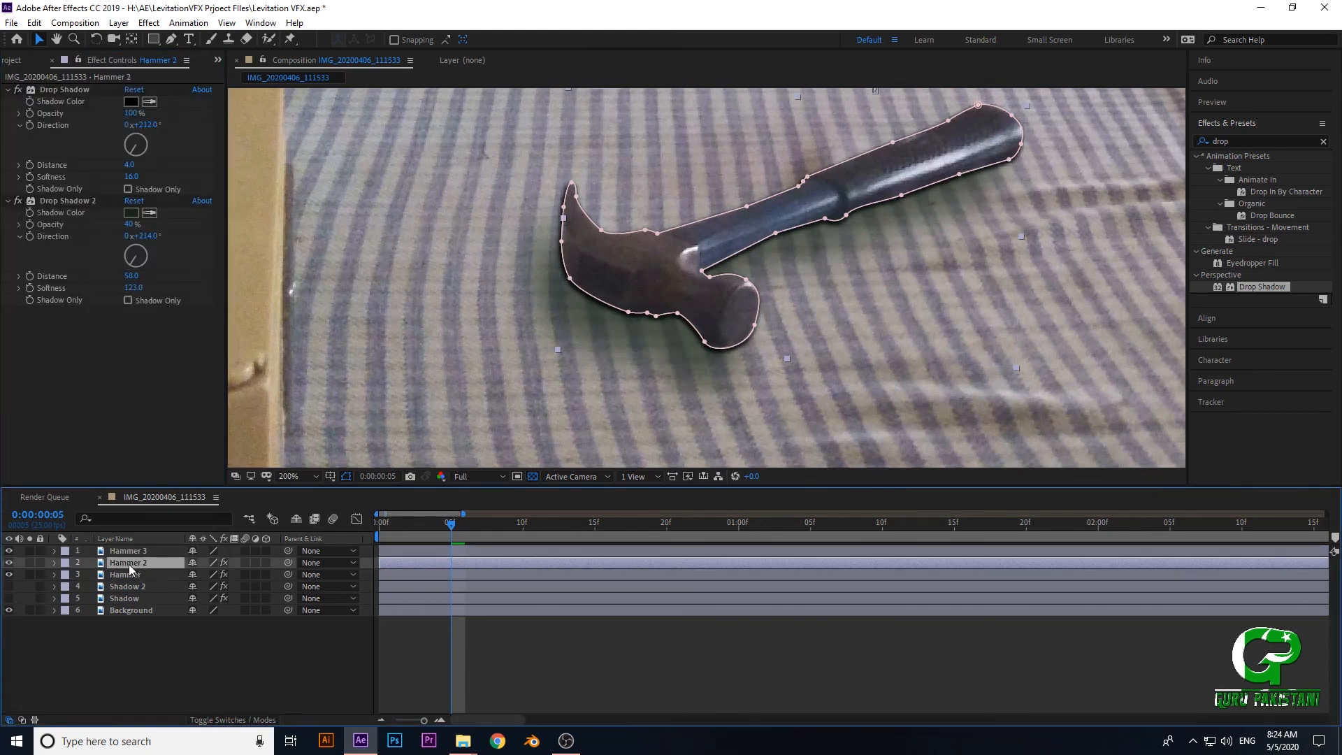
left_click(127, 188)
left_click(60, 202)
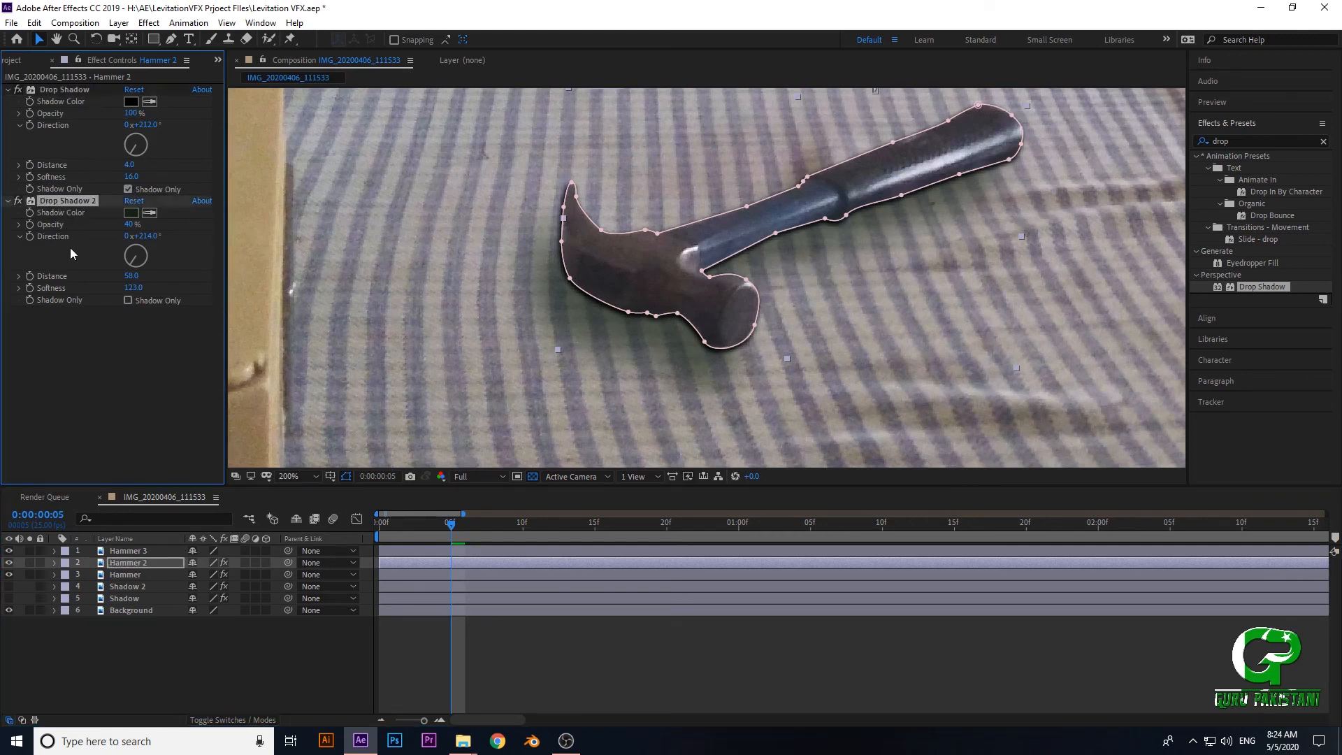
key("Delete")
- Delete the first Drop Shadow from the Hammer layer and turn on Shadow Only for its Drop Shadow 2
left_click(124, 574)
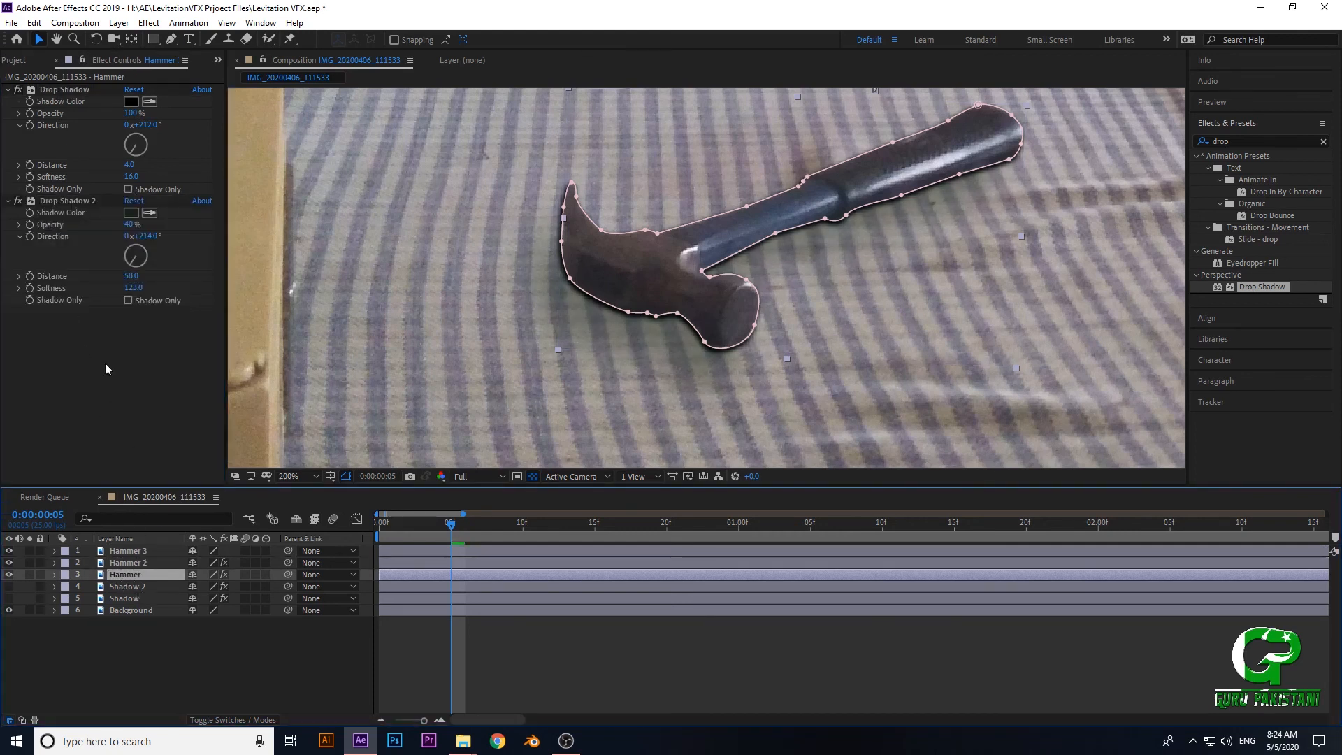
left_click(58, 92)
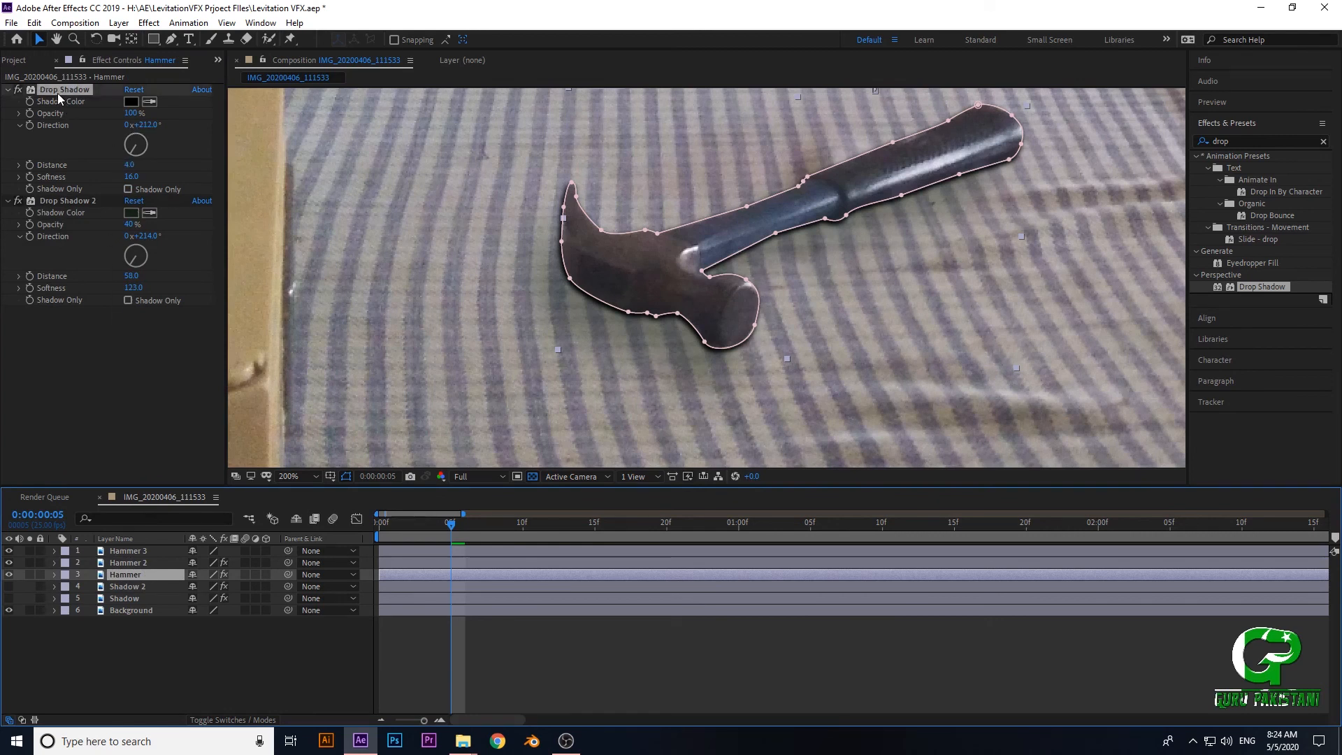
key("Delete")
left_click(128, 189)
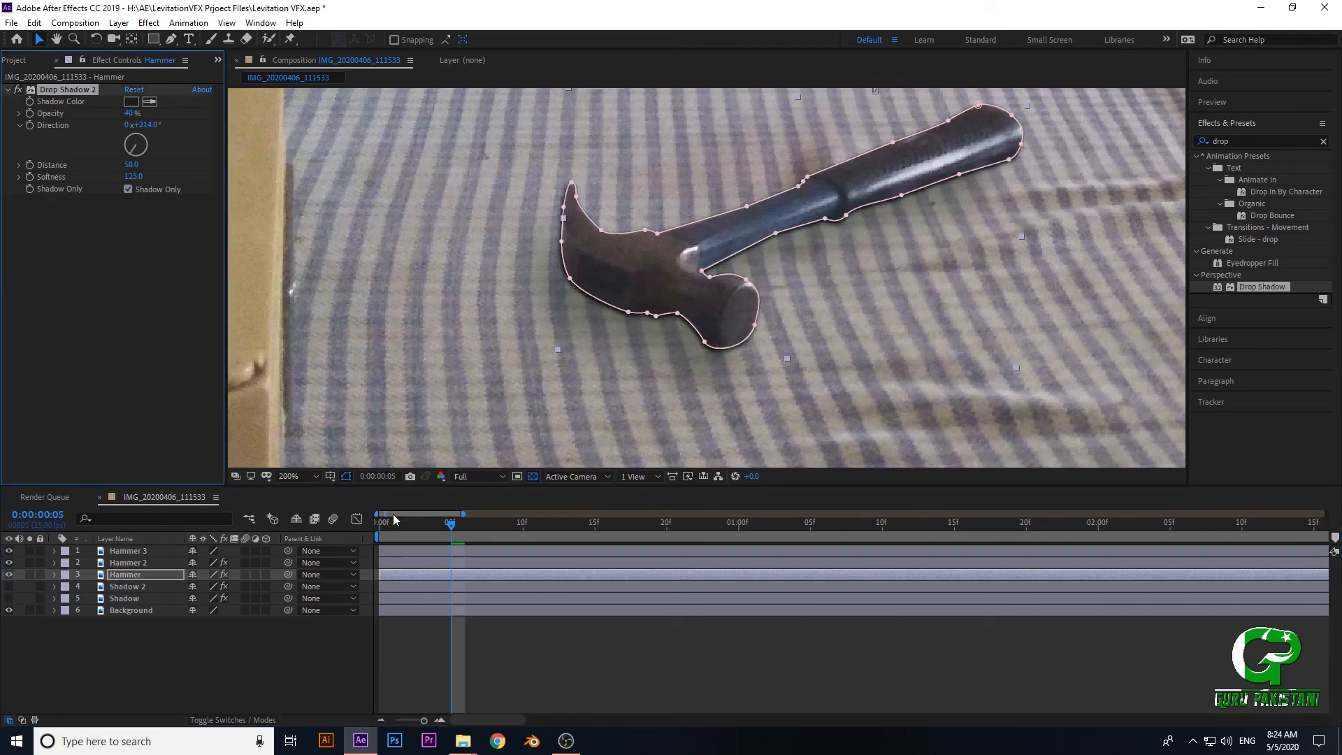
- Compare the remaining Drop Shadow settings of the Hammer 2 and Hammer layers
left_click(133, 563)
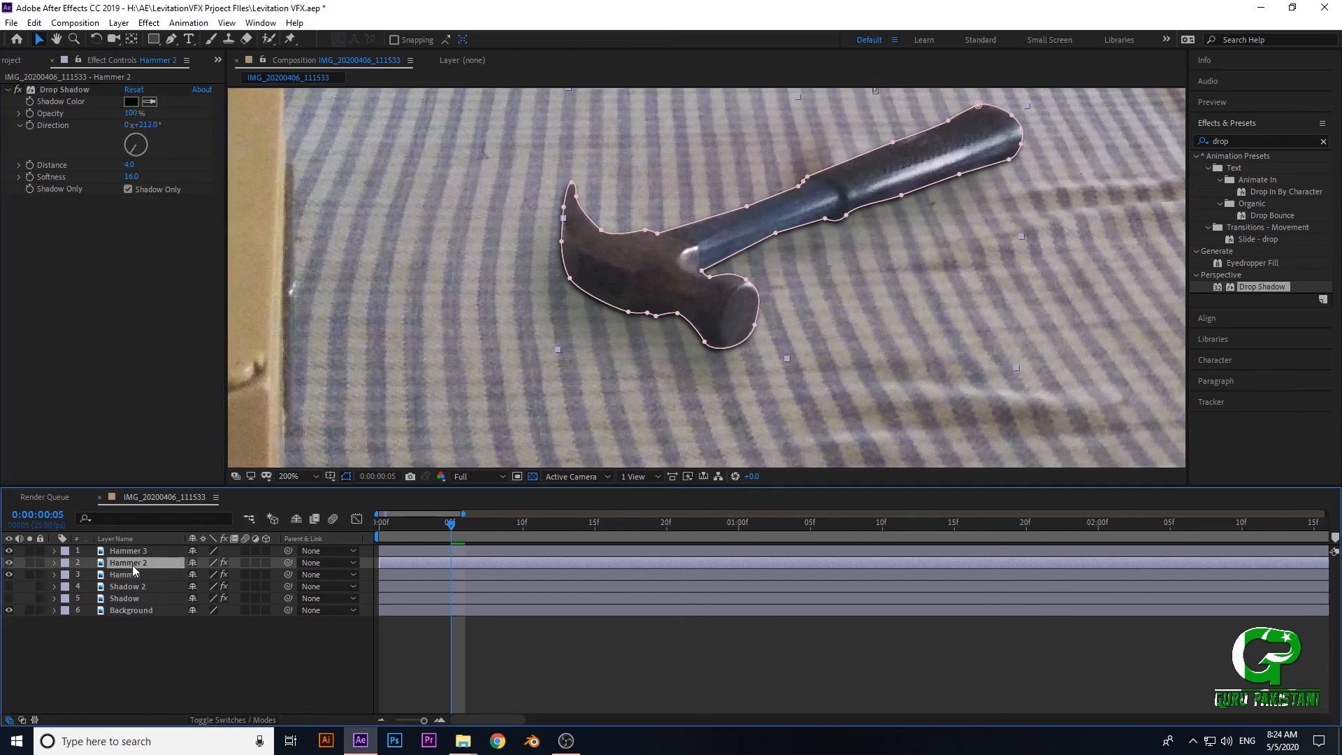
left_click(122, 575)
left_click(123, 564)
left_click(121, 575)
left_click(120, 564)
left_click(120, 574)
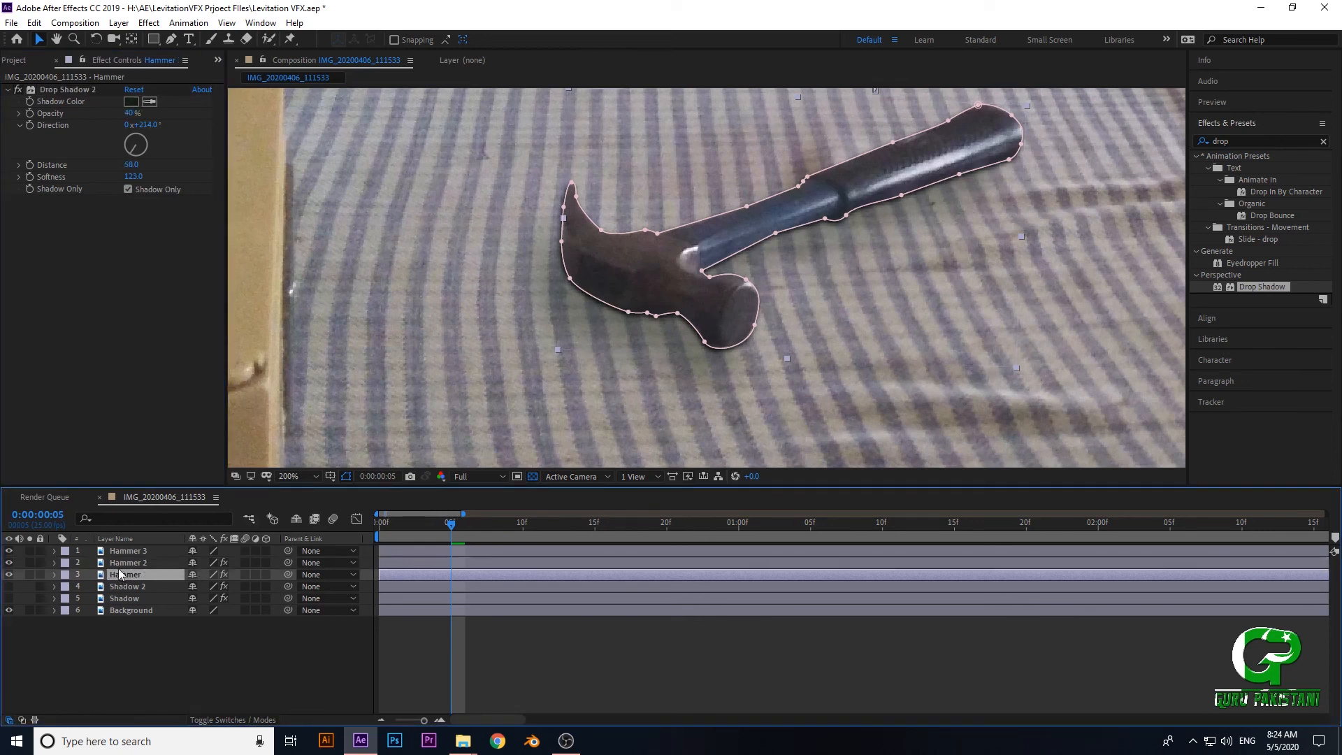
- Keyframe the Hammer 2 layer's Drop Shadow Opacity from 100% at frame 0 to 10% at frame 4
left_click(122, 563)
left_click_drag(448, 525, 367, 541)
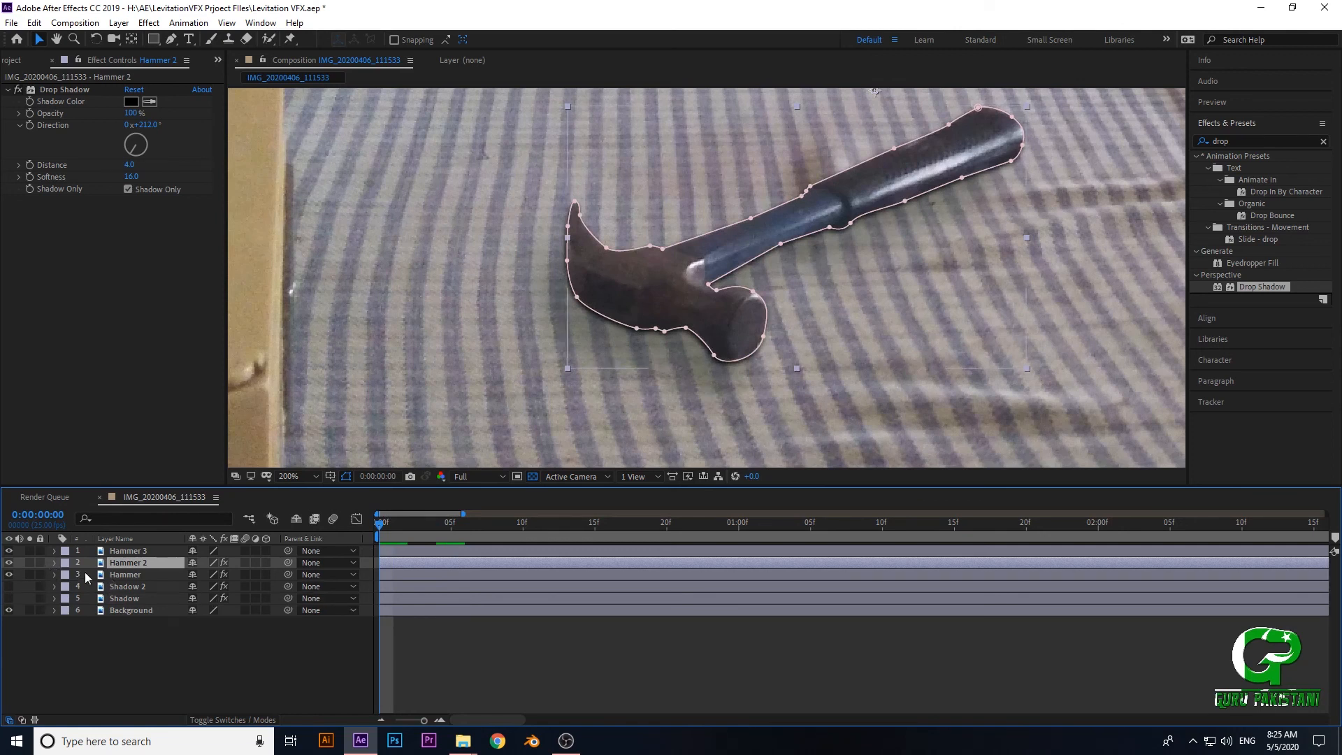
left_click(30, 112)
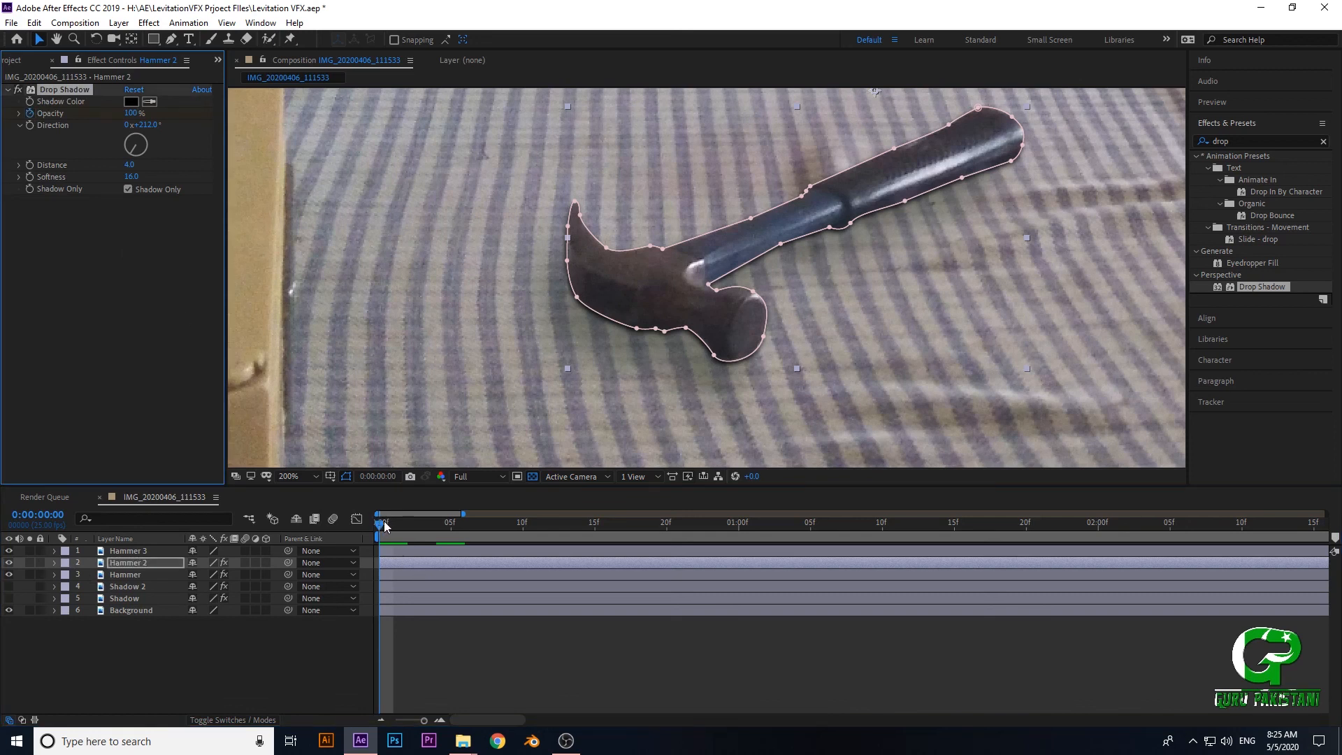
left_click_drag(384, 521, 436, 529)
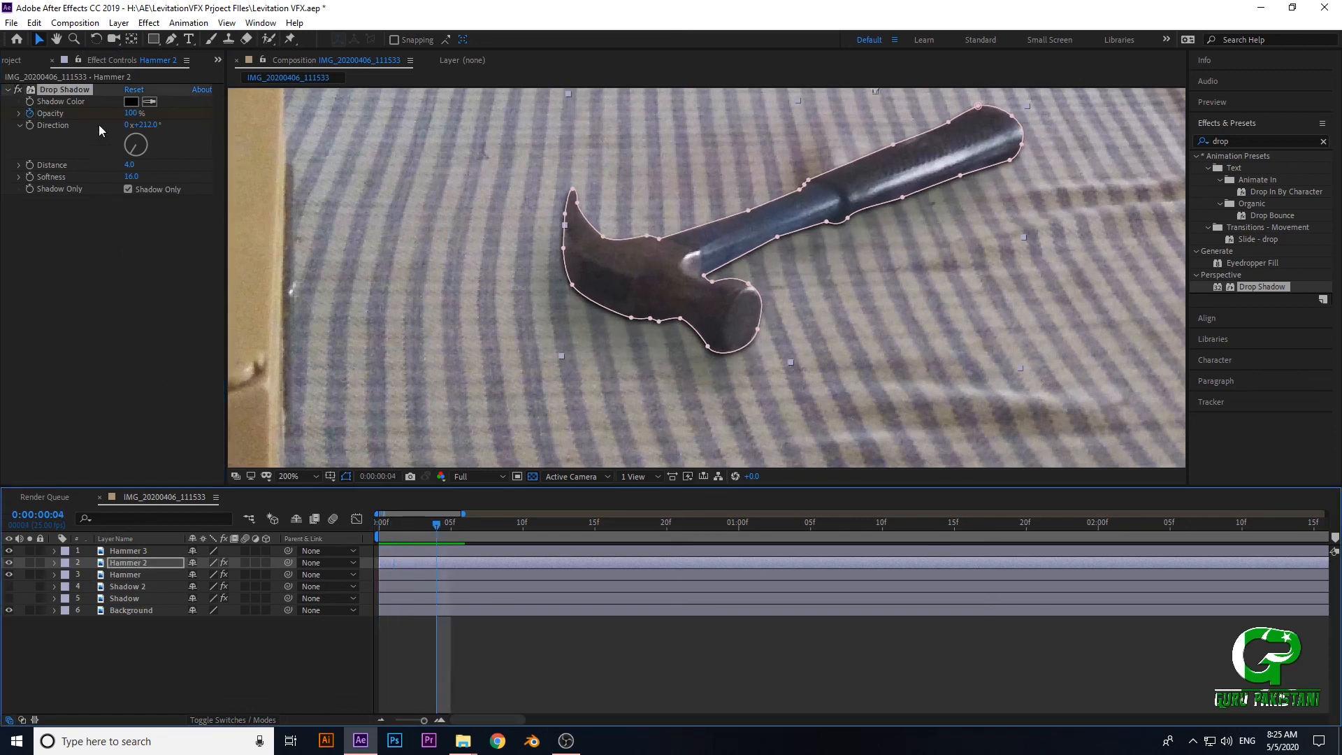
left_click(131, 112)
type("10")
key("Return")
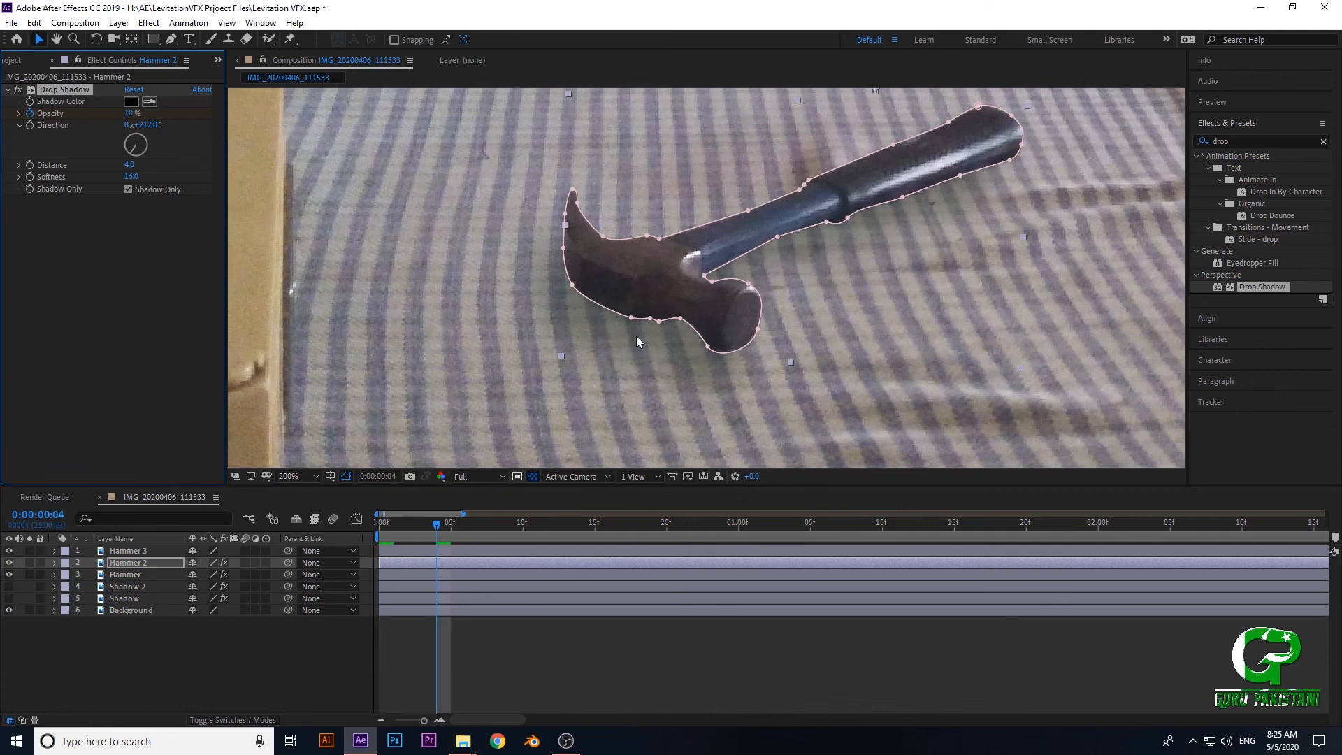
- Add starting keyframes at frame 0 for Opacity and Distance of the Hammer layer's Drop Shadow 2
left_click_drag(440, 529, 378, 531)
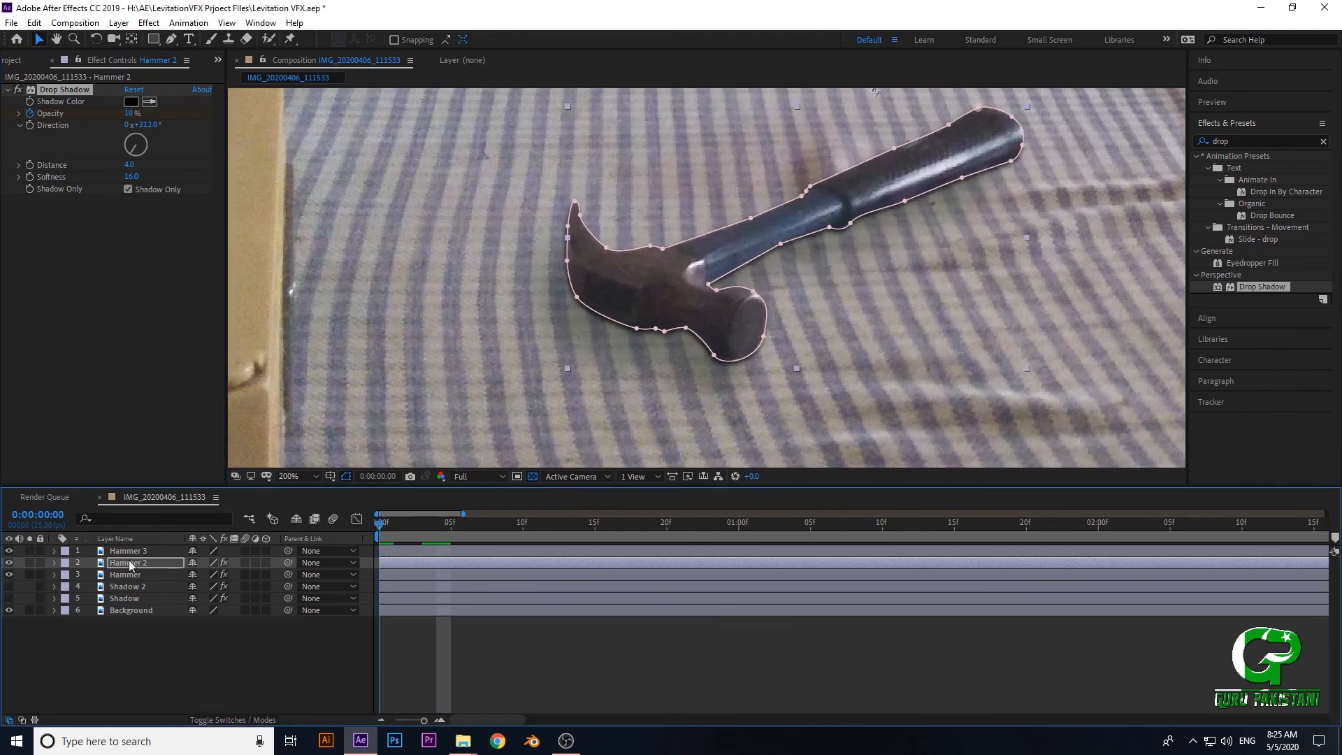
left_click(125, 574)
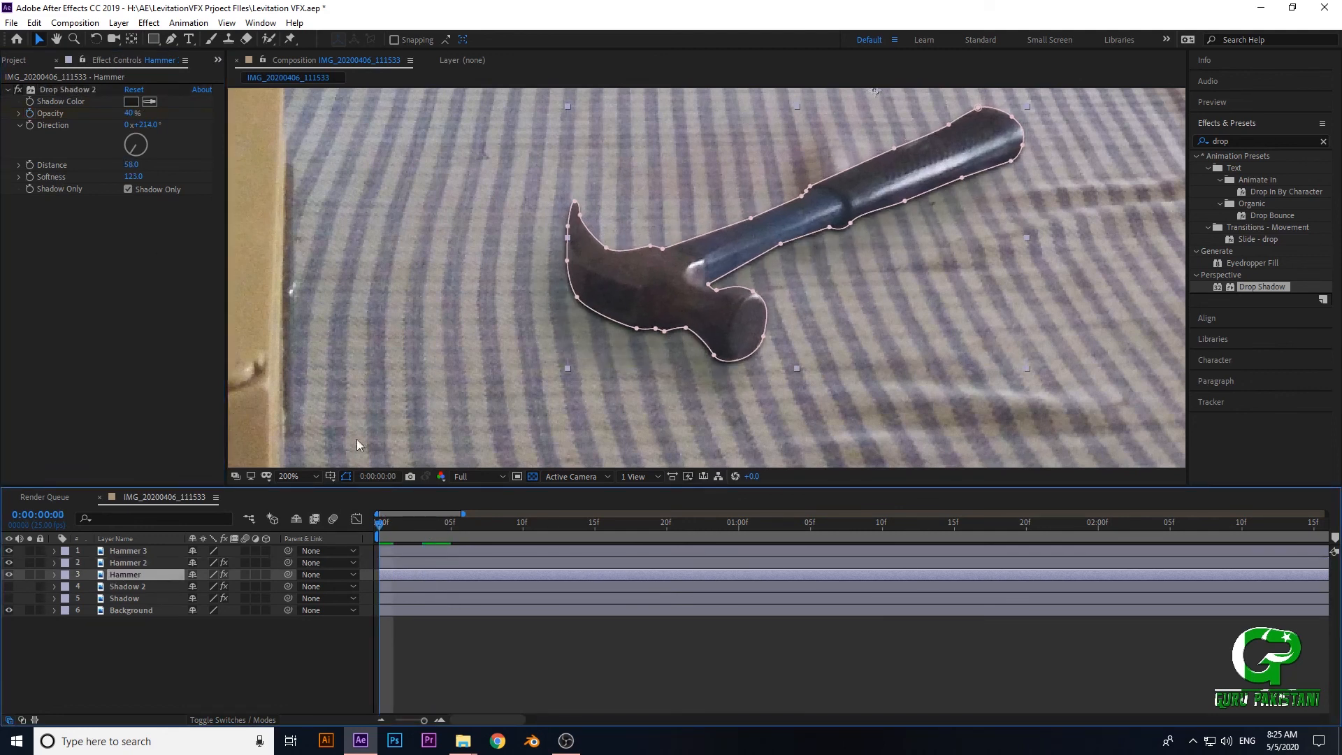
scroll(642, 345, "down", 4)
scroll(698, 299, "up", 2)
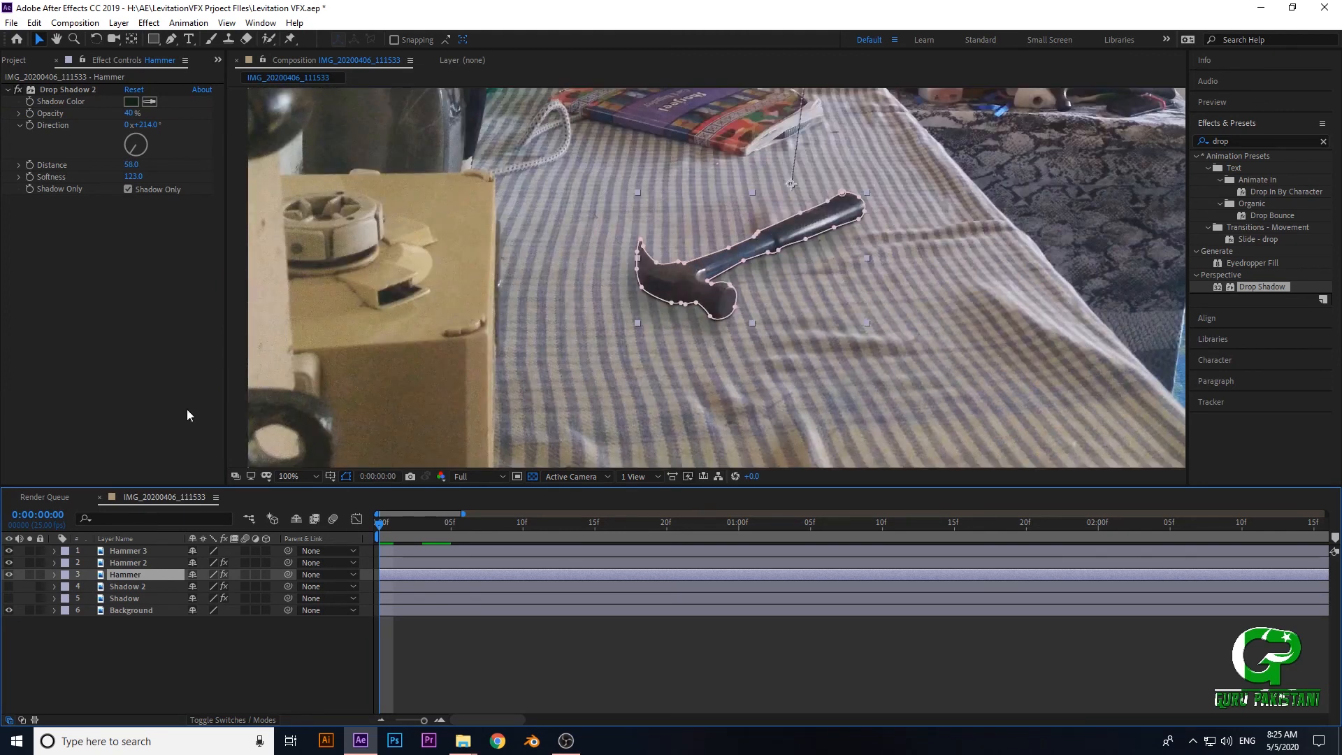
left_click(30, 113)
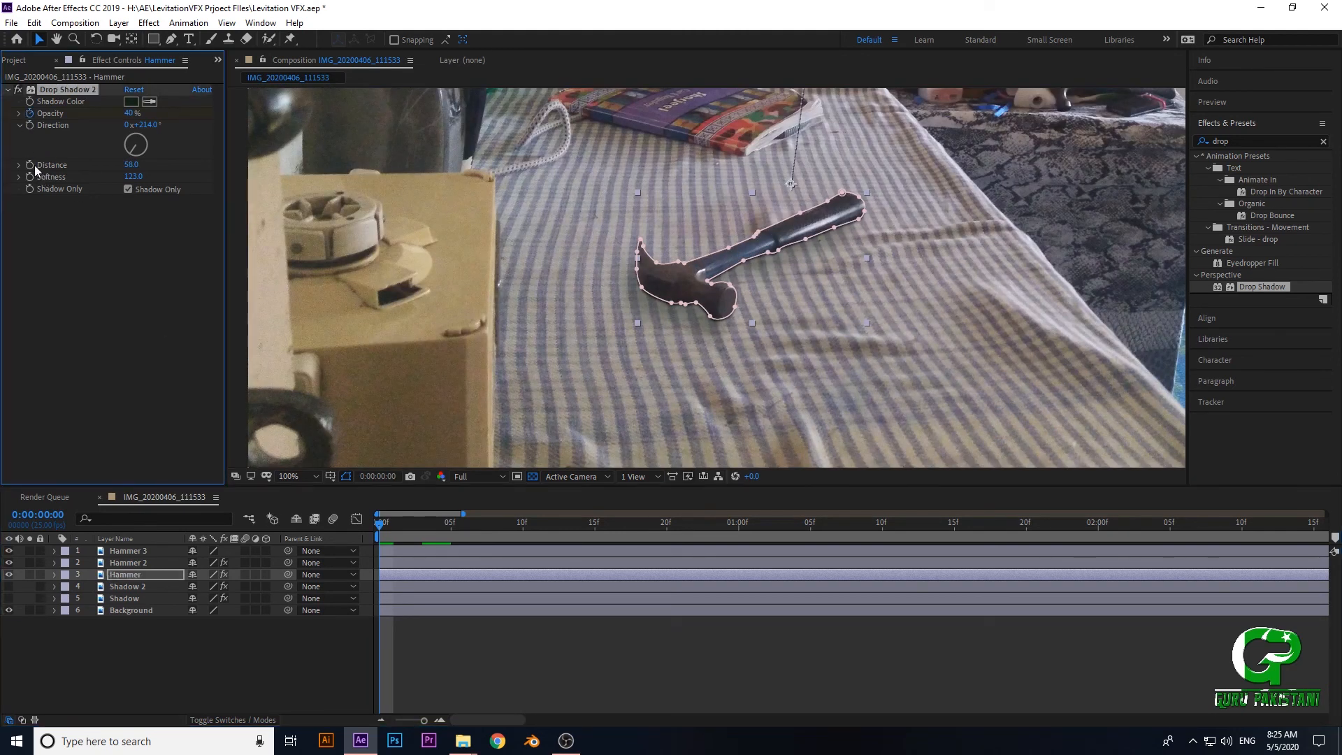
left_click(30, 165)
- At frame 12, set the Hammer layer's Drop Shadow 2 Distance to 213 and its Opacity to 0%
key("space")
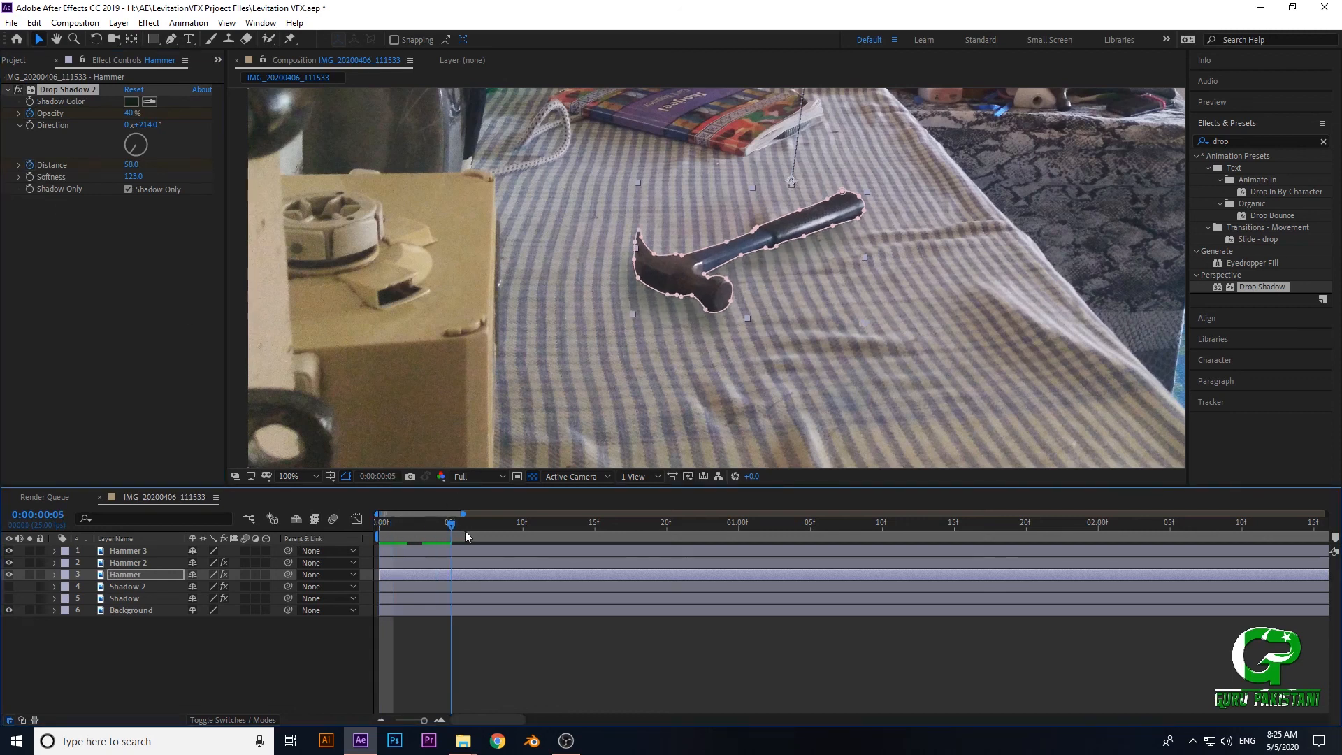
key("space")
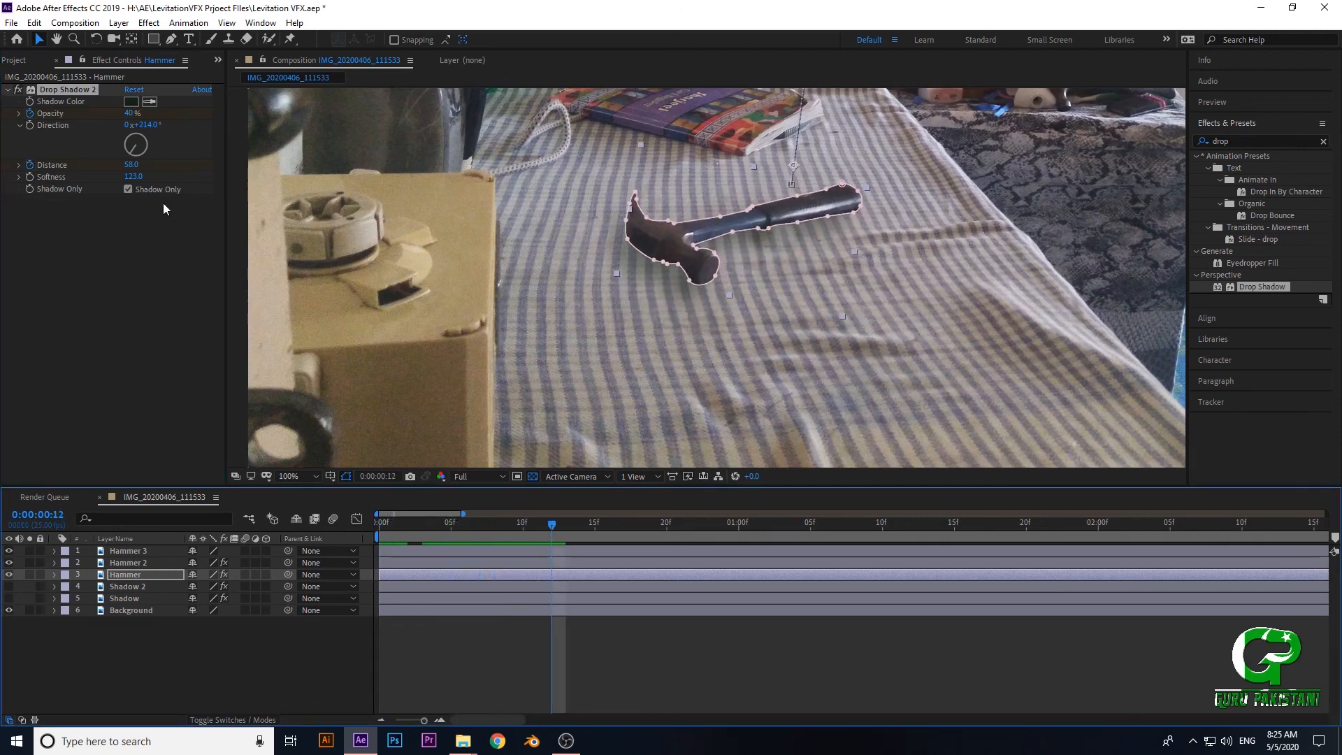
left_click_drag(129, 168, 264, 195)
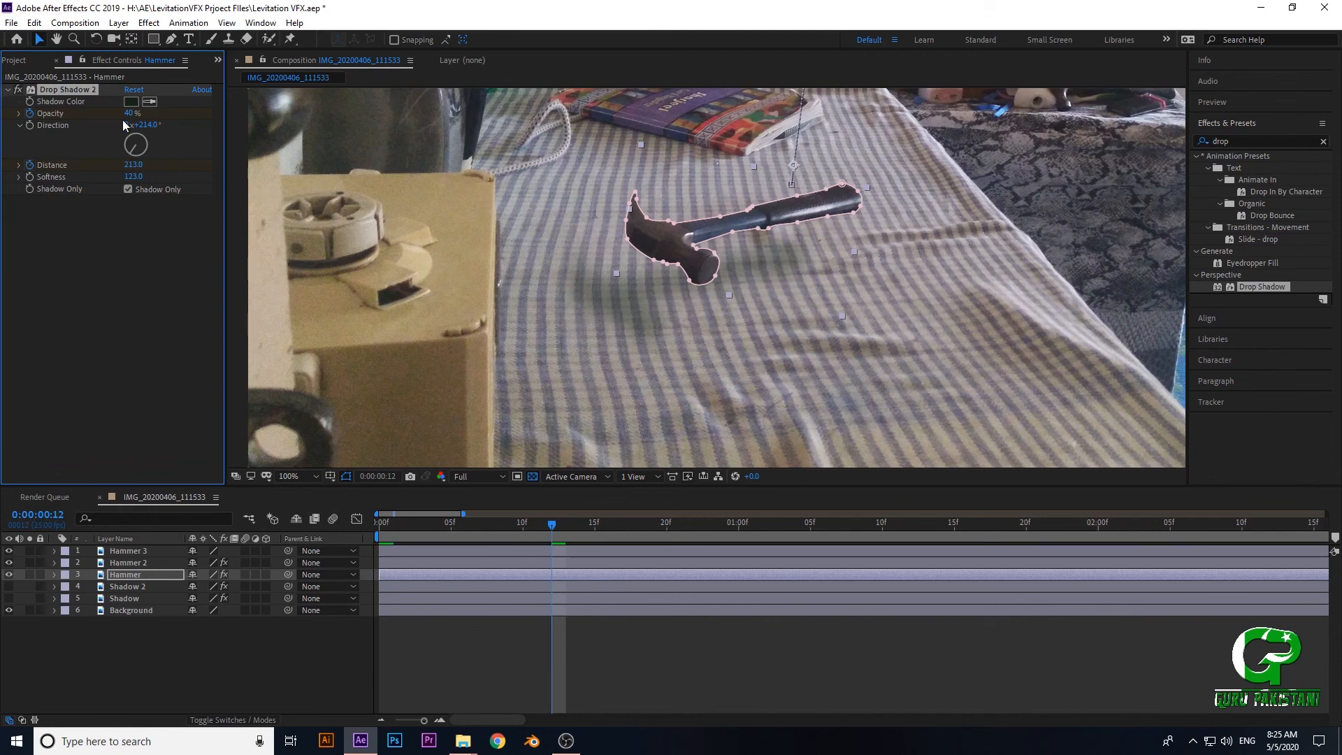
left_click_drag(130, 115, 98, 116)
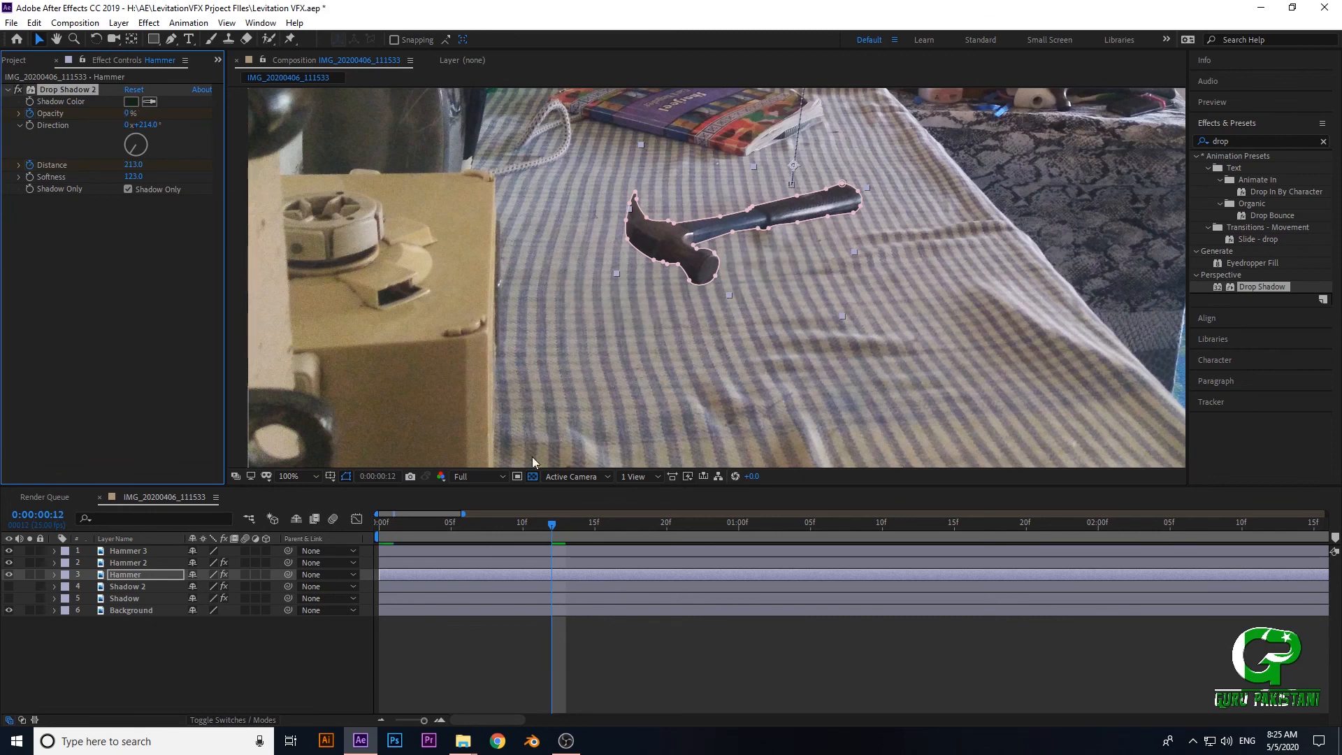
- Preview the rising hammer from frame 0 to check how its animated shadows fade and move away
left_click_drag(546, 528, 265, 443)
key("space")
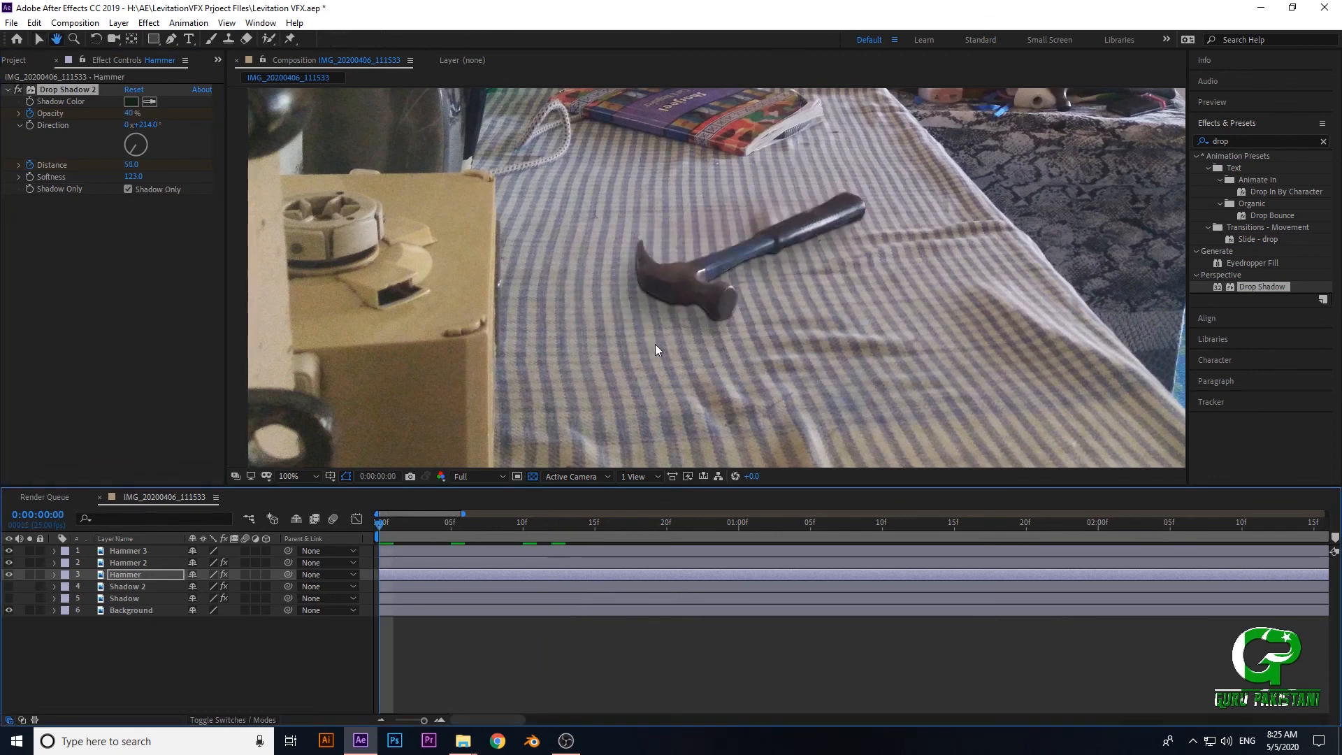
left_click(559, 527)
left_click_drag(562, 526, 357, 534)
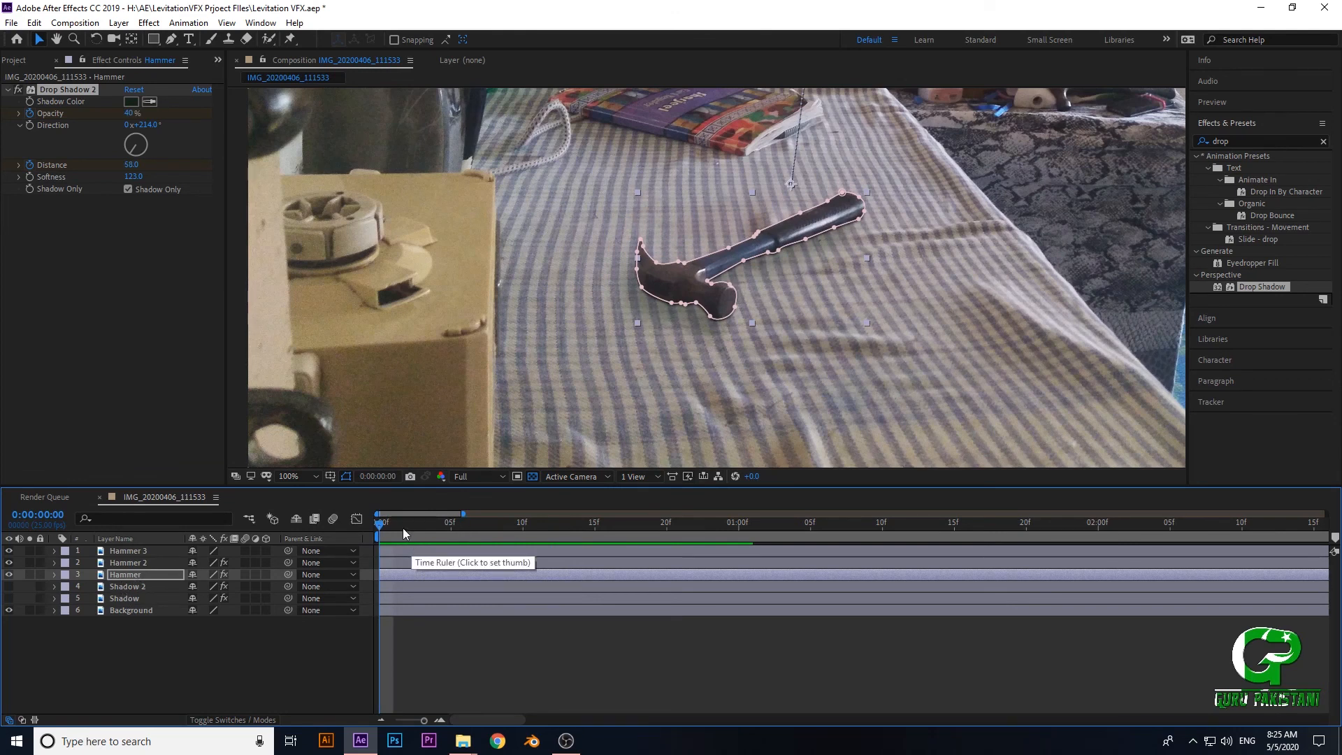
left_click_drag(402, 527, 304, 539)
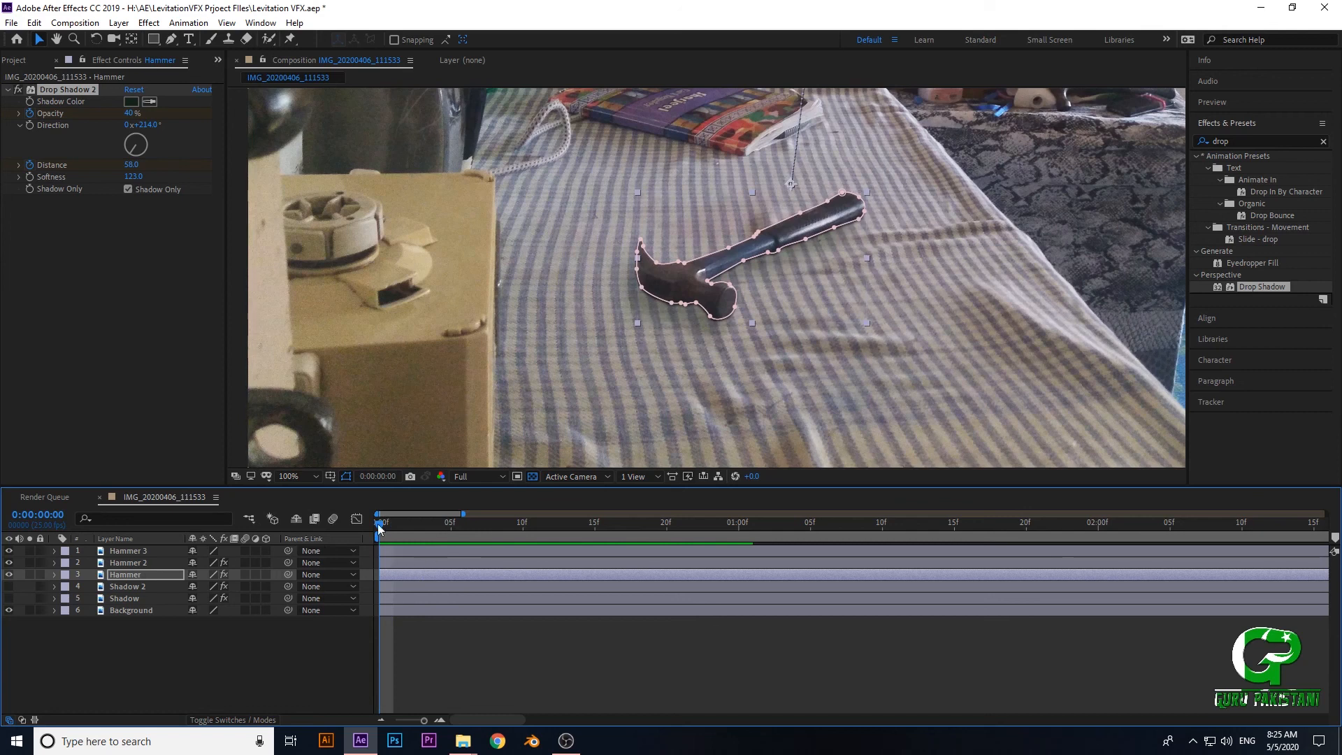
left_click_drag(378, 523, 231, 534)
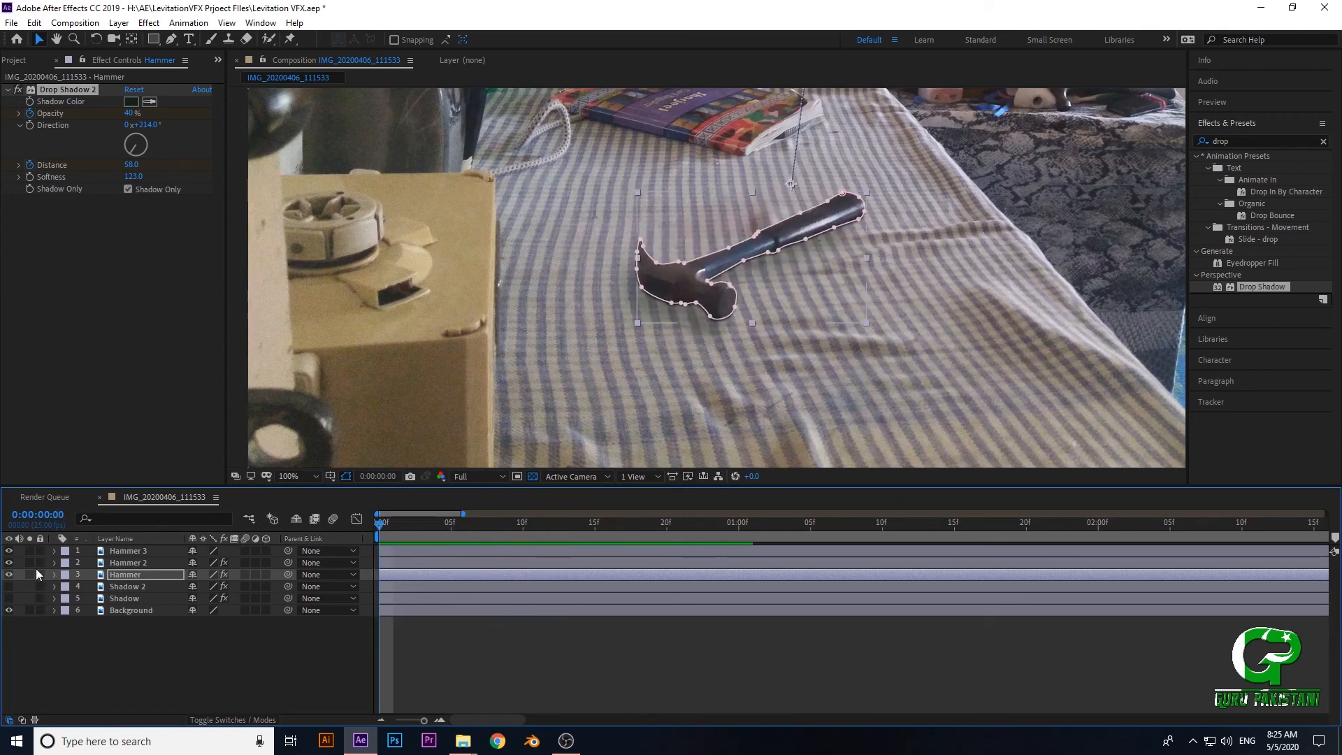